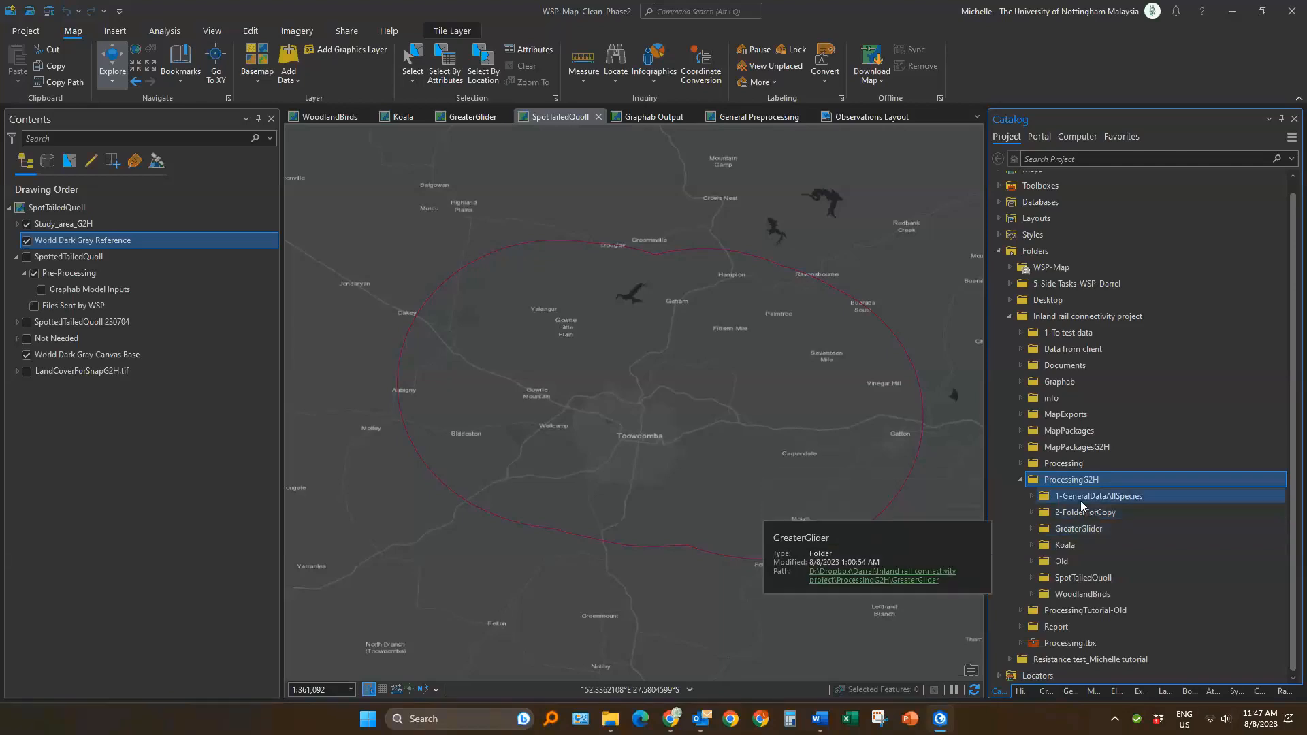
Examine the subfolders of 2-FolderForCopy in ProcessingG2H, including the contents of 1-PreProcess and Graphab
{"action": "left_click", "coordinate": [1086, 517]}
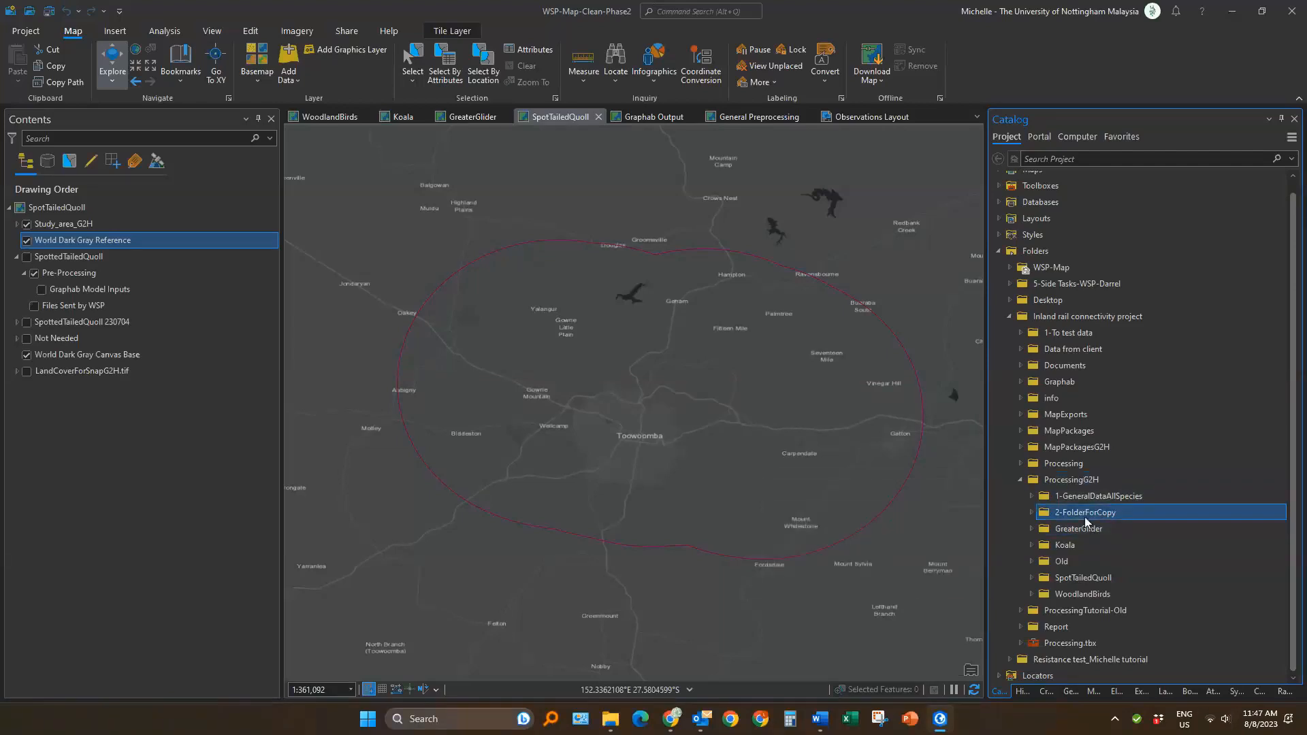
{"action": "left_click", "coordinate": [1031, 513]}
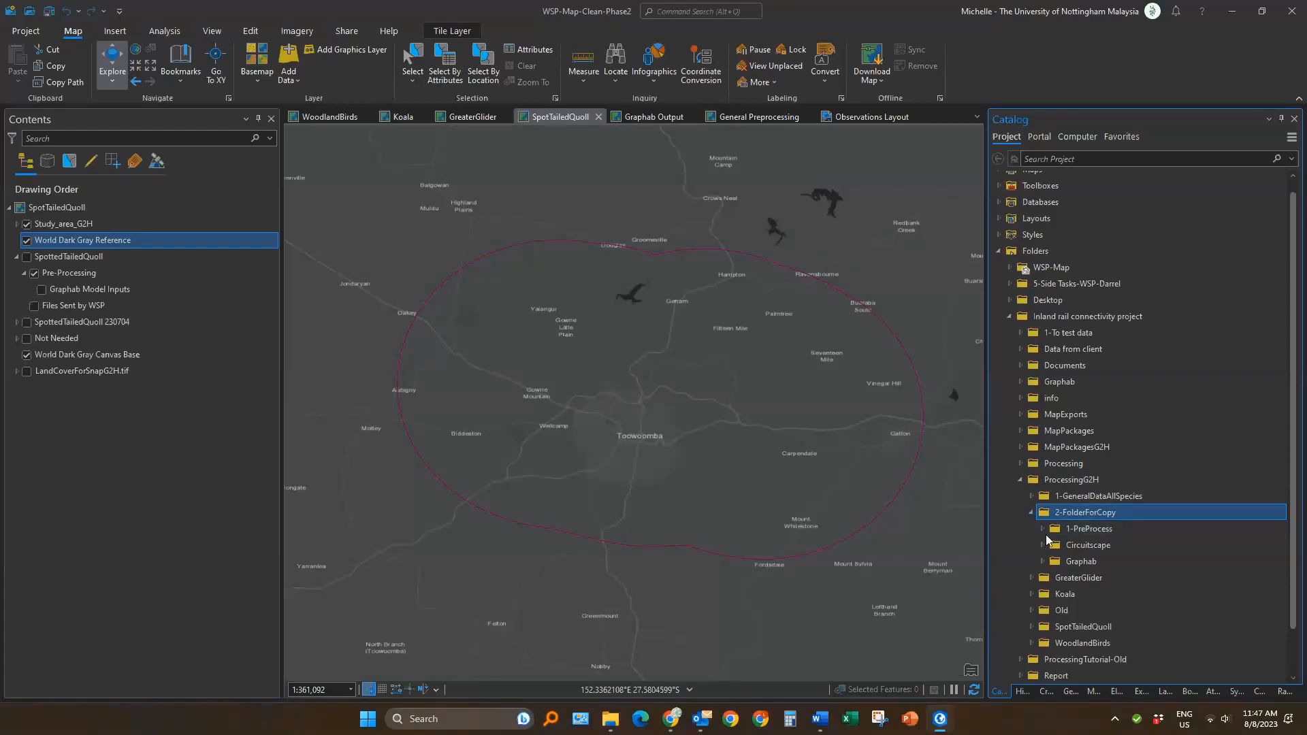
{"action": "mouse_move", "coordinate": [1048, 537]}
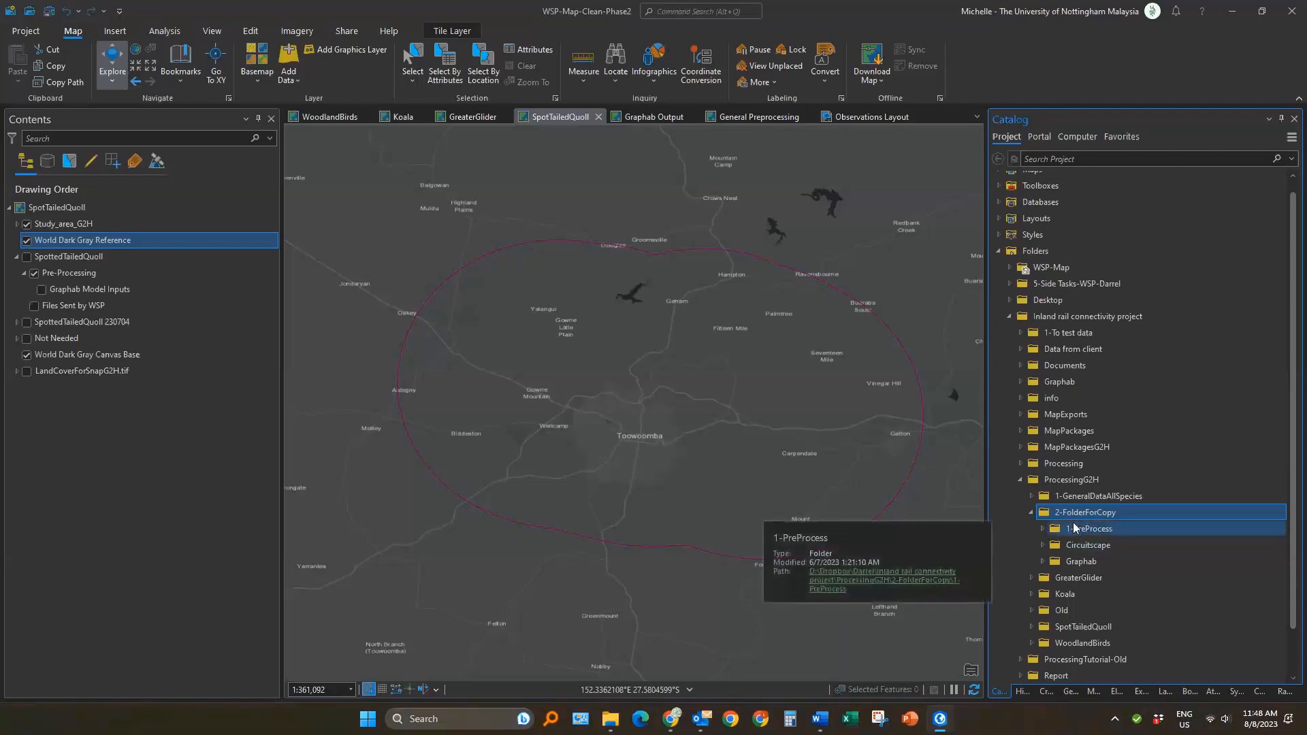
{"action": "left_click", "coordinate": [1042, 528]}
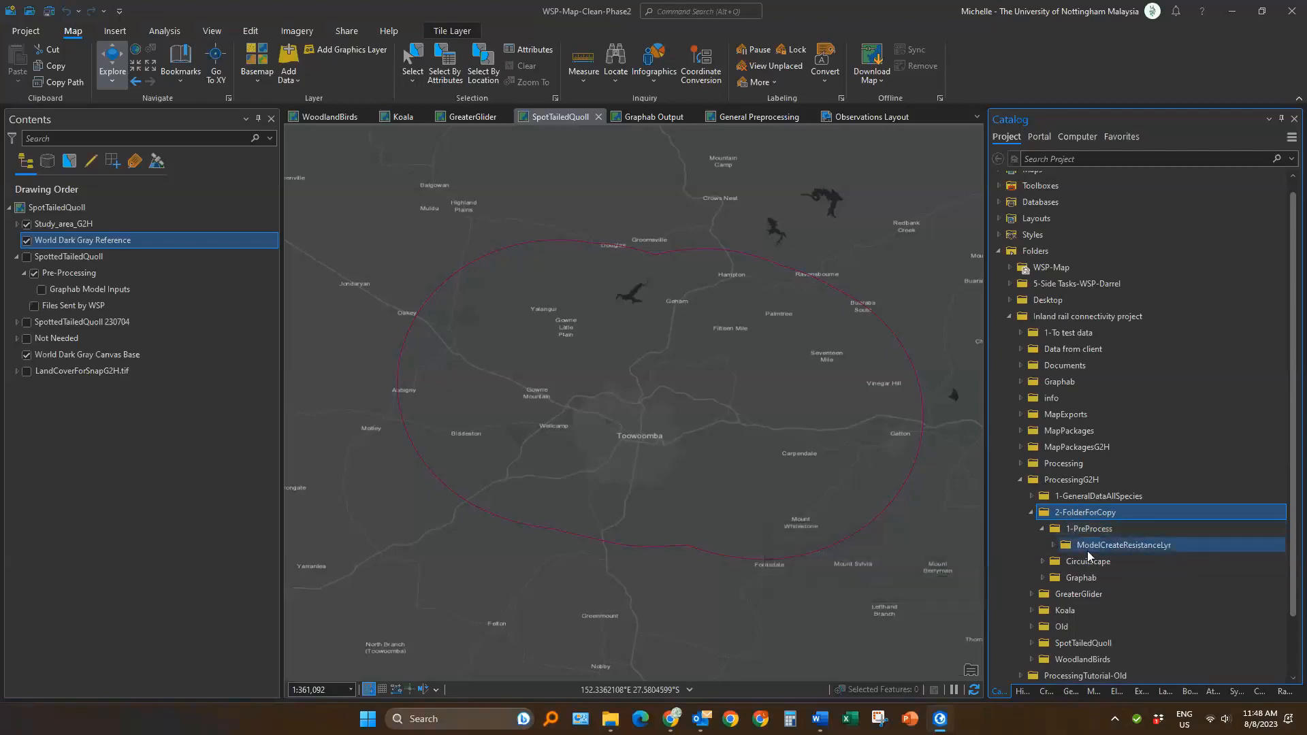
{"action": "left_click", "coordinate": [1043, 577]}
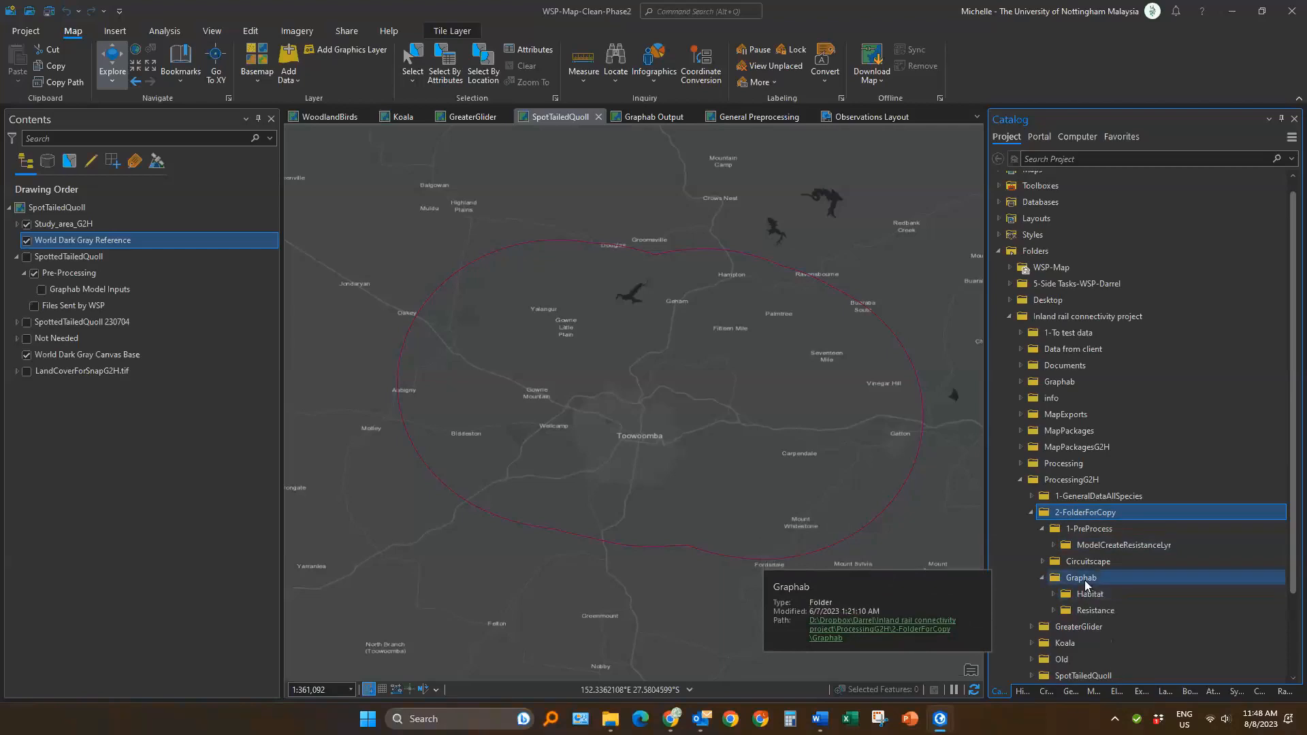
{"action": "left_click", "coordinate": [1041, 577]}
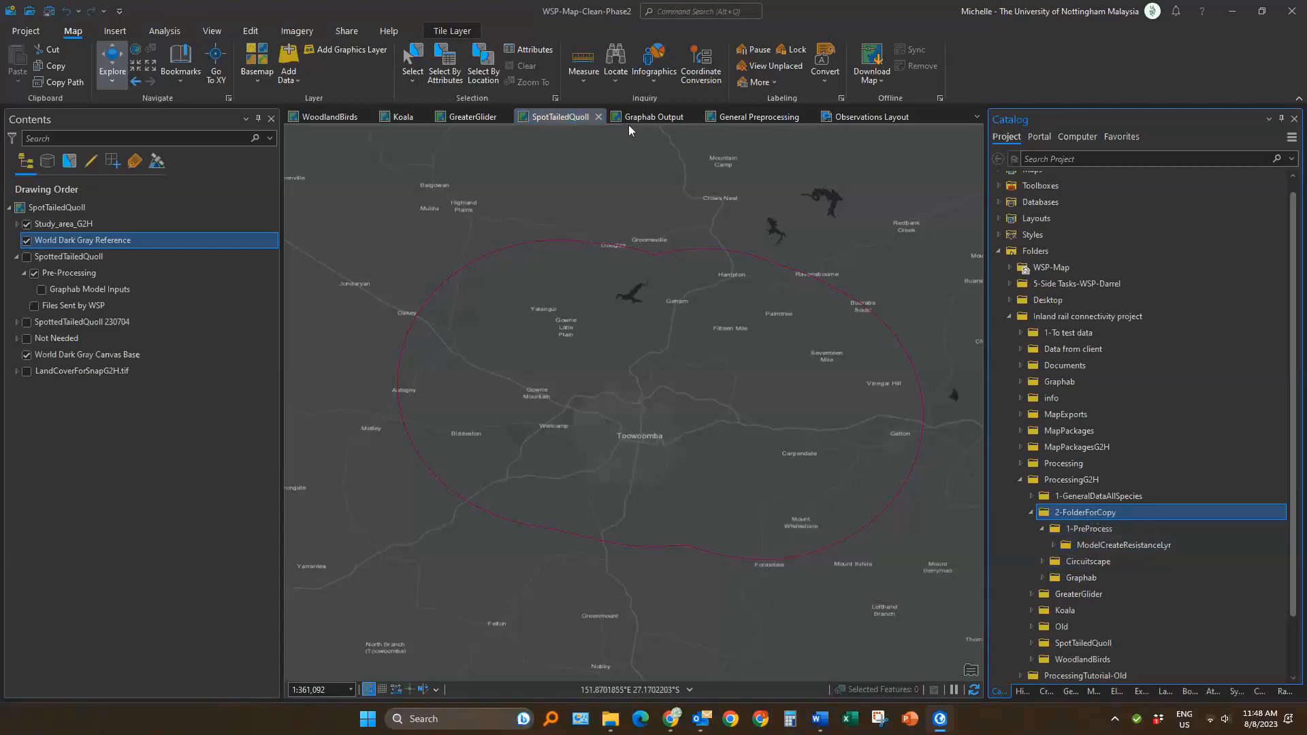
Copy the 2-FolderForCopy folder and paste the duplicate into ProcessingG2H
{"action": "right_click", "coordinate": [1103, 514]}
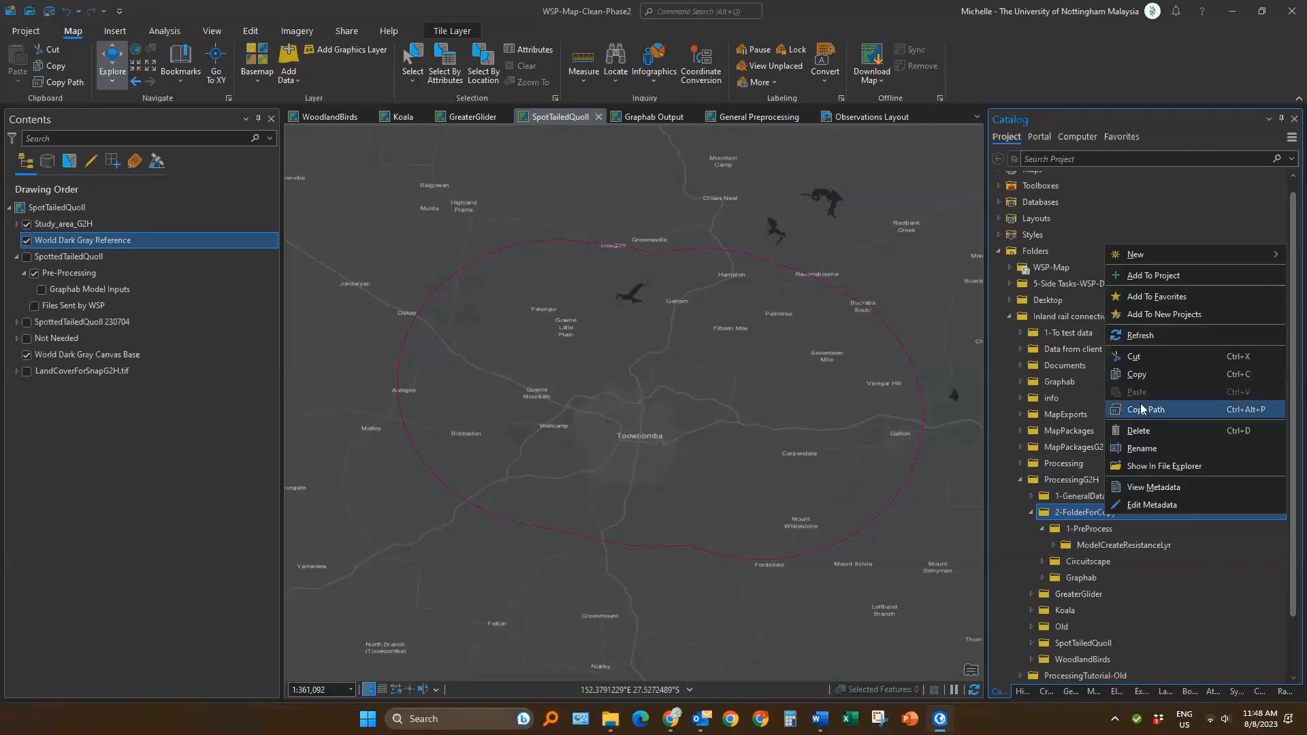
{"action": "left_click", "coordinate": [1135, 373]}
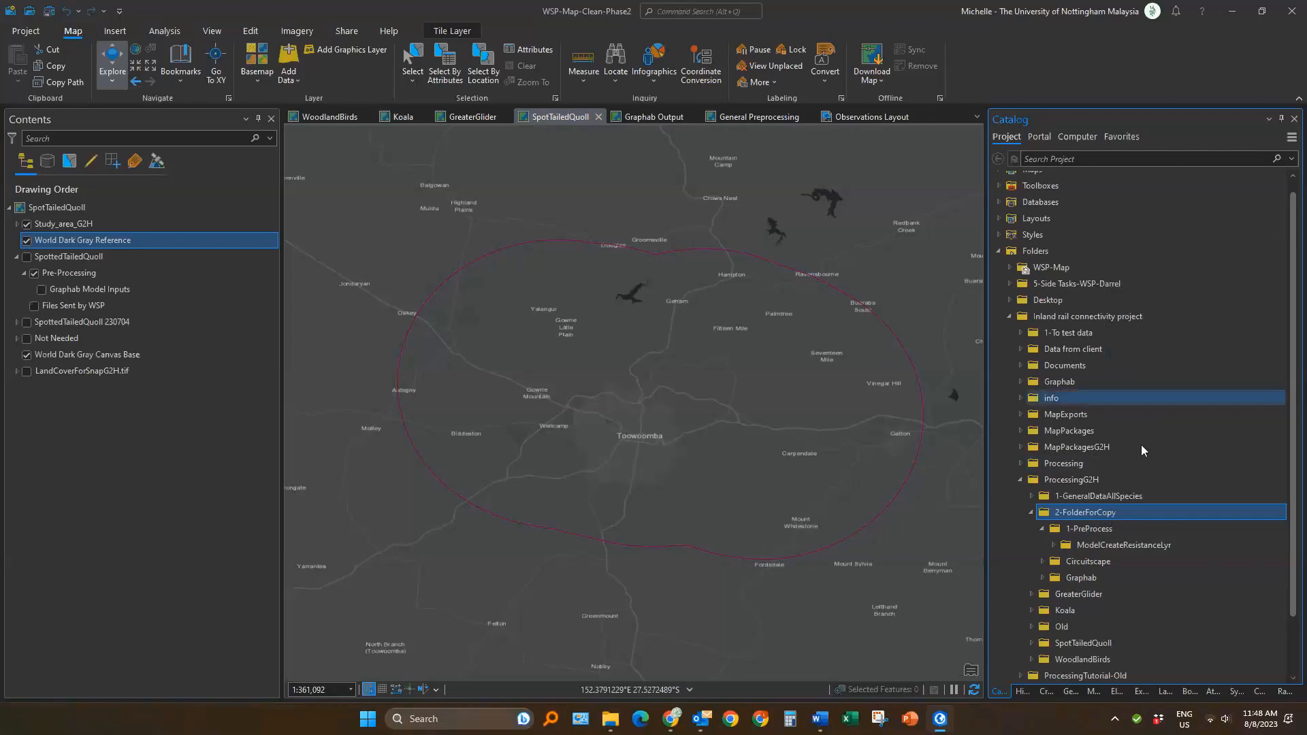
{"action": "right_click", "coordinate": [1092, 480]}
{"action": "left_click", "coordinate": [1106, 507]}
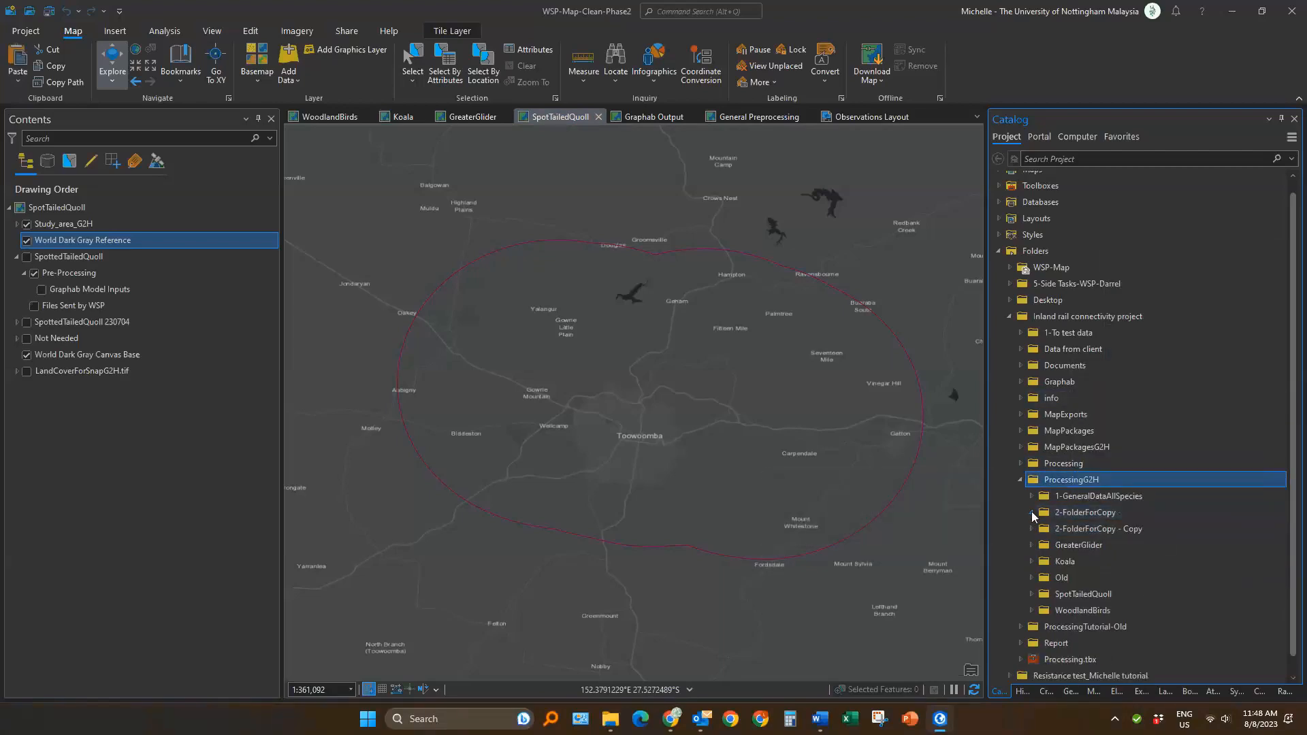
Rename the duplicated template folder as SpotTailedQuoll and check its subfolders
{"action": "left_click", "coordinate": [1113, 528]}
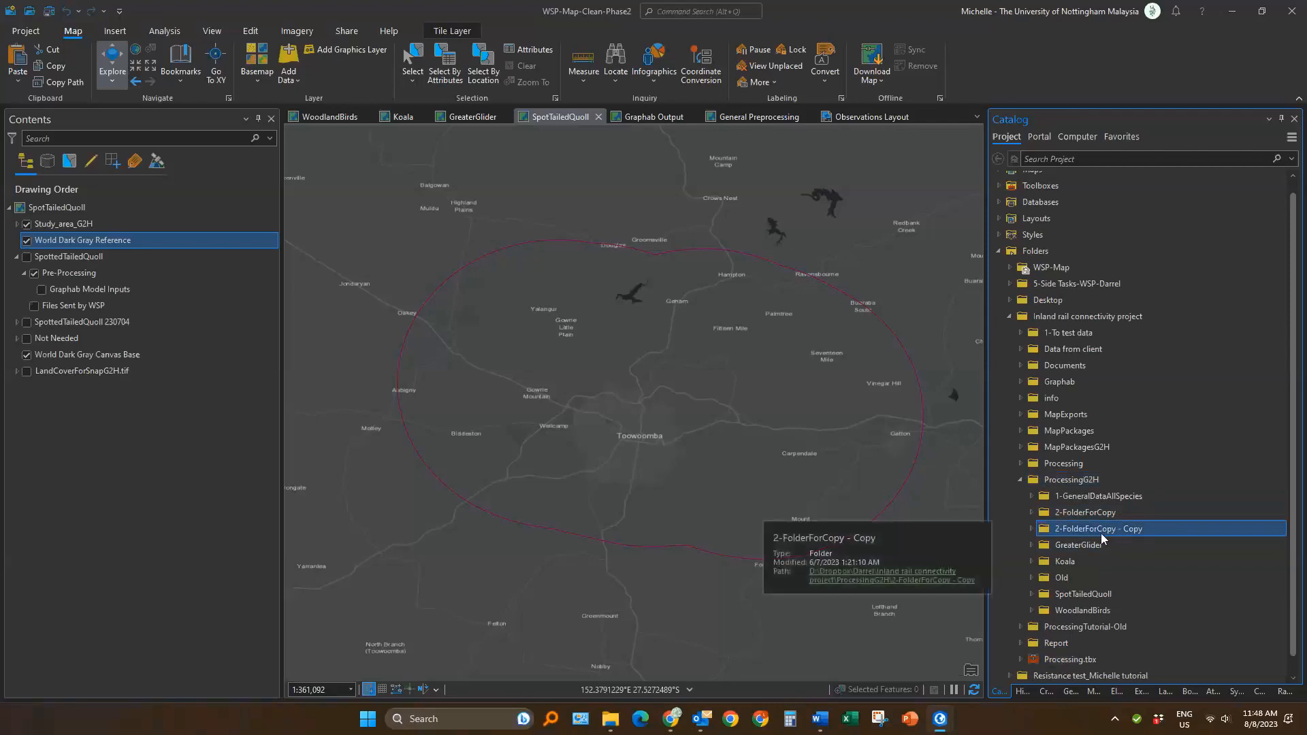
{"action": "left_click", "coordinate": [1094, 529]}
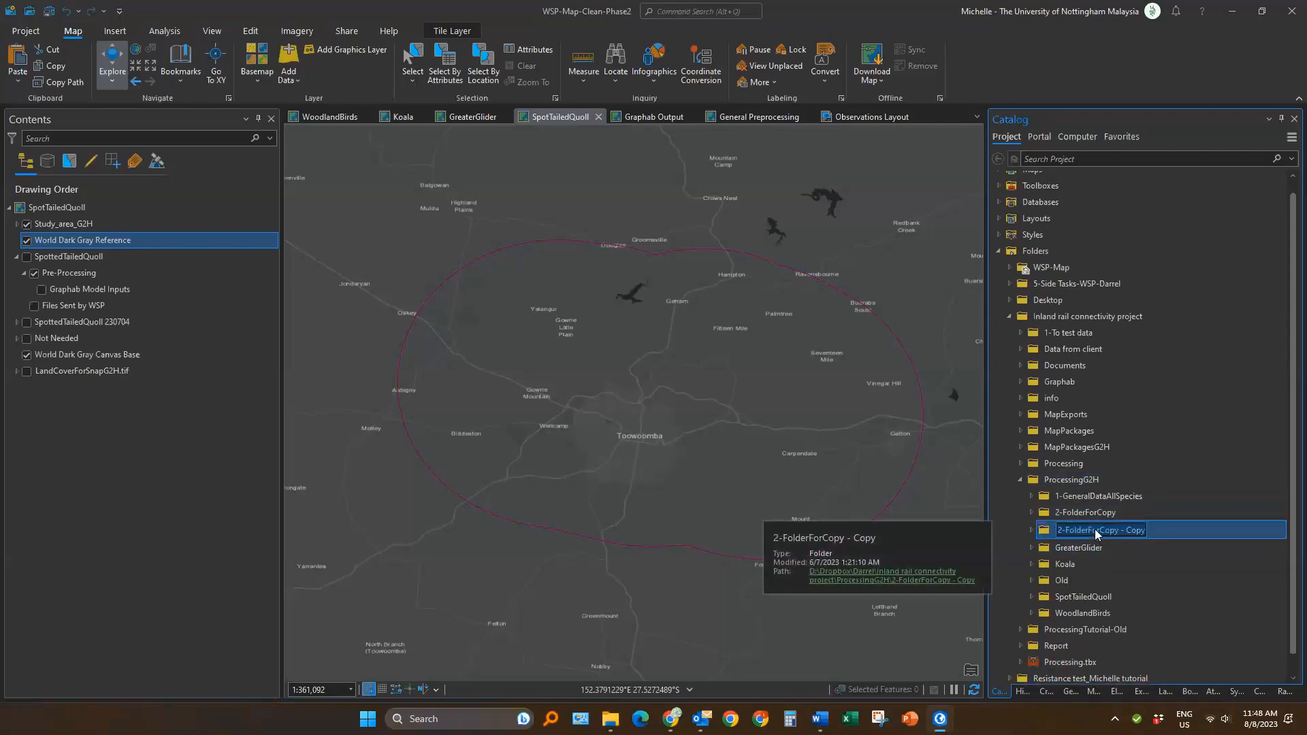
{"action": "key", "text": "super+v"}
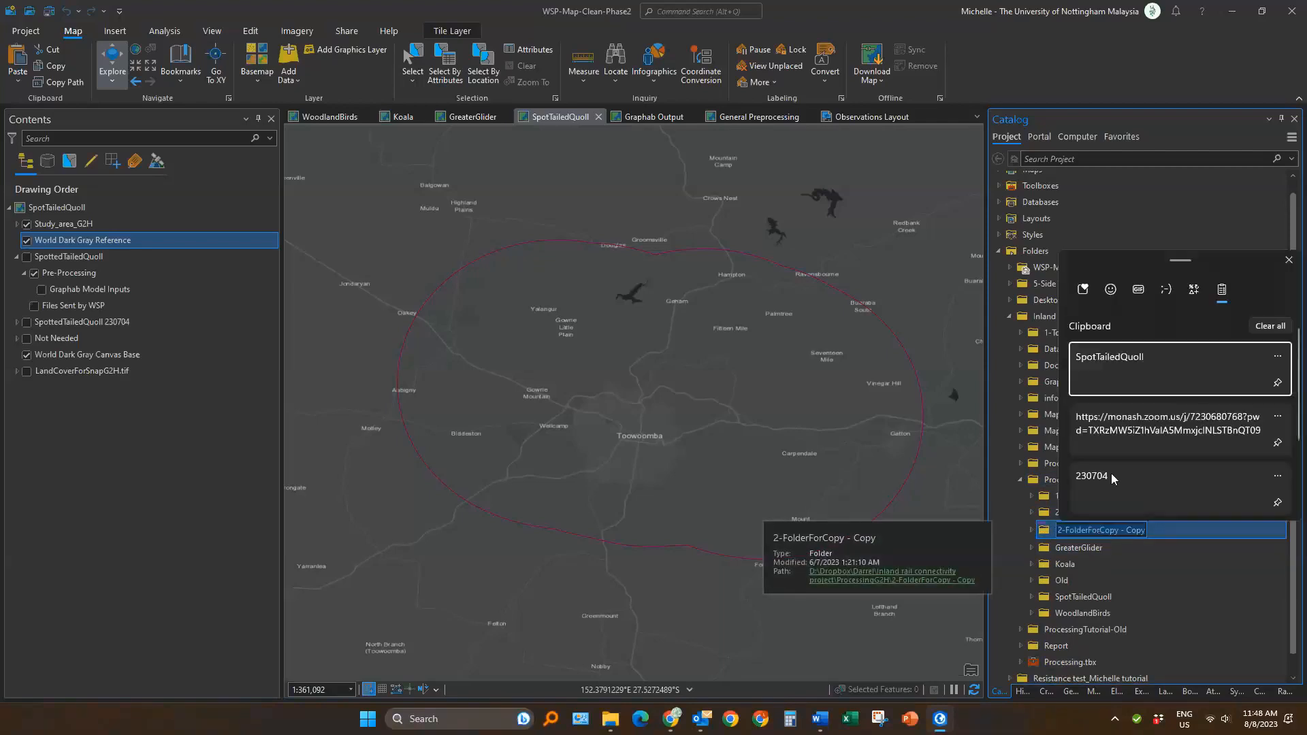
{"action": "left_click", "coordinate": [1097, 372]}
{"action": "key", "text": "Return"}
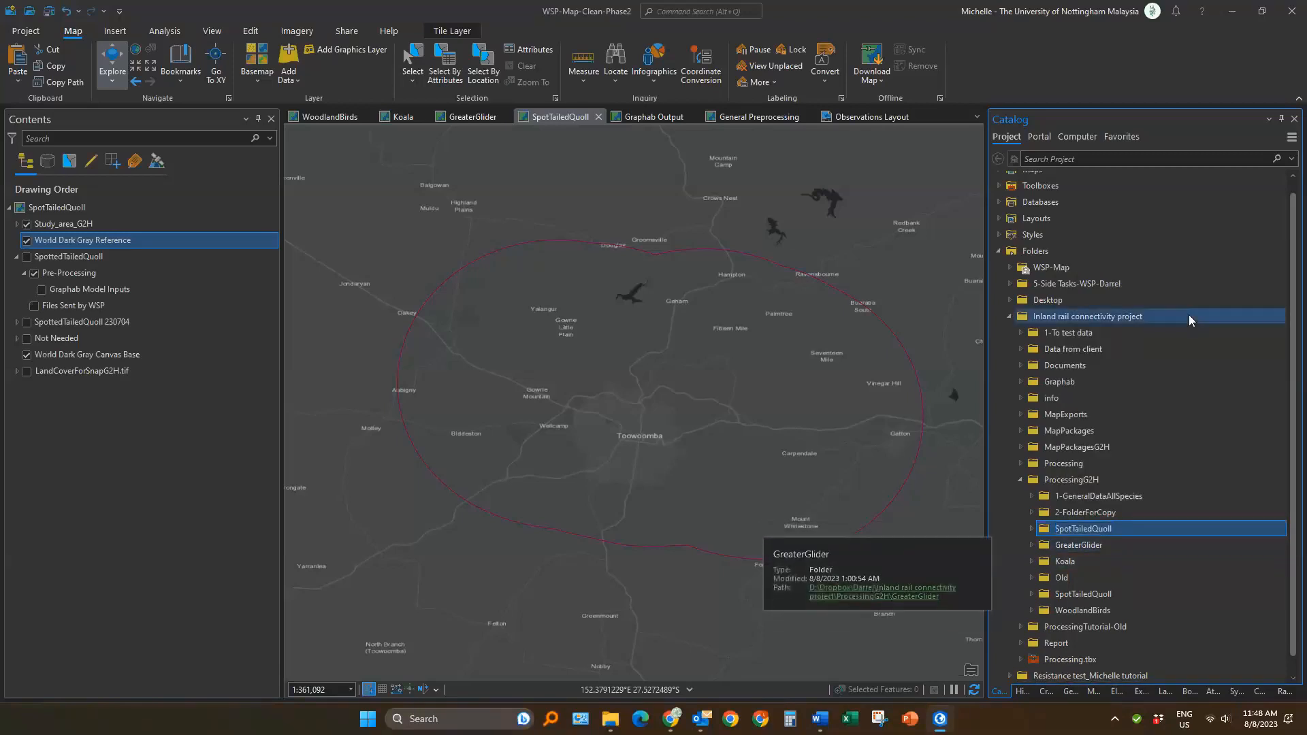
{"action": "left_click", "coordinate": [1033, 527]}
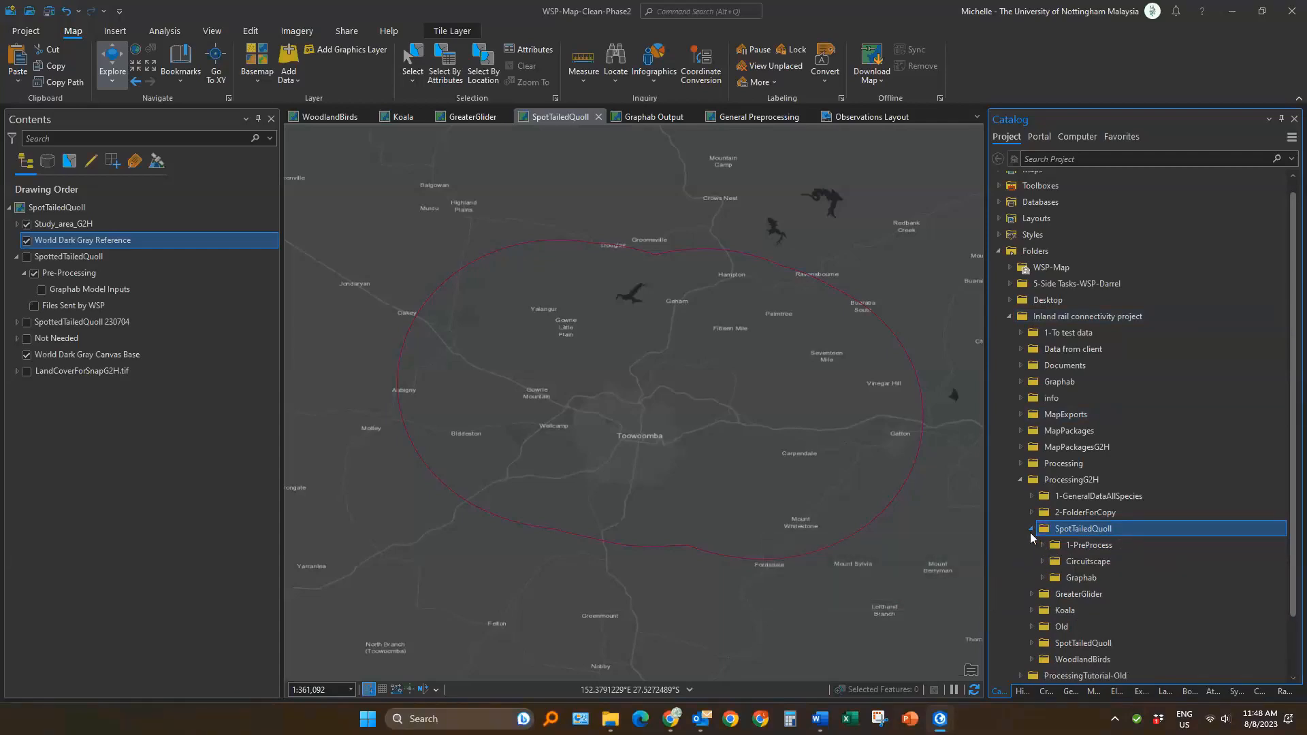
{"action": "left_click", "coordinate": [1027, 530]}
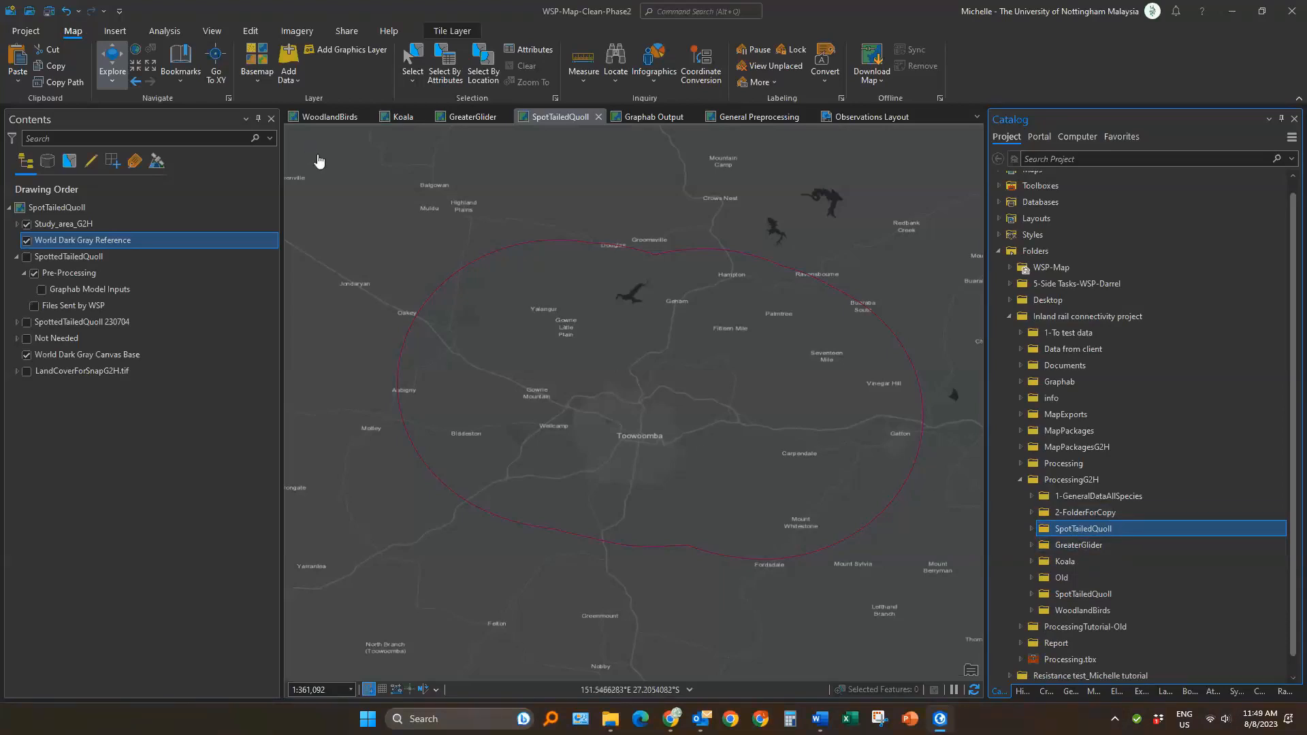
Review the output coordinate system and processing extent options in the geoprocessing environment settings
{"action": "left_click", "coordinate": [163, 32]}
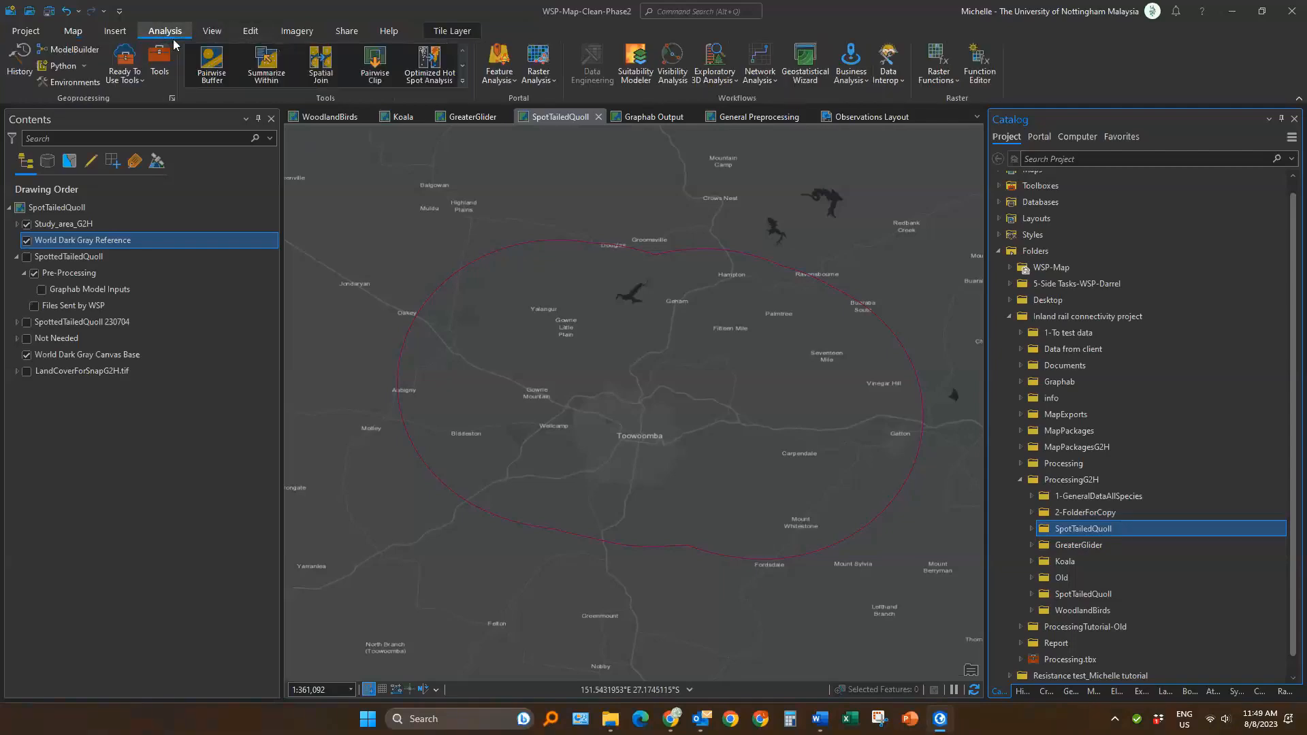
{"action": "left_click", "coordinate": [76, 83]}
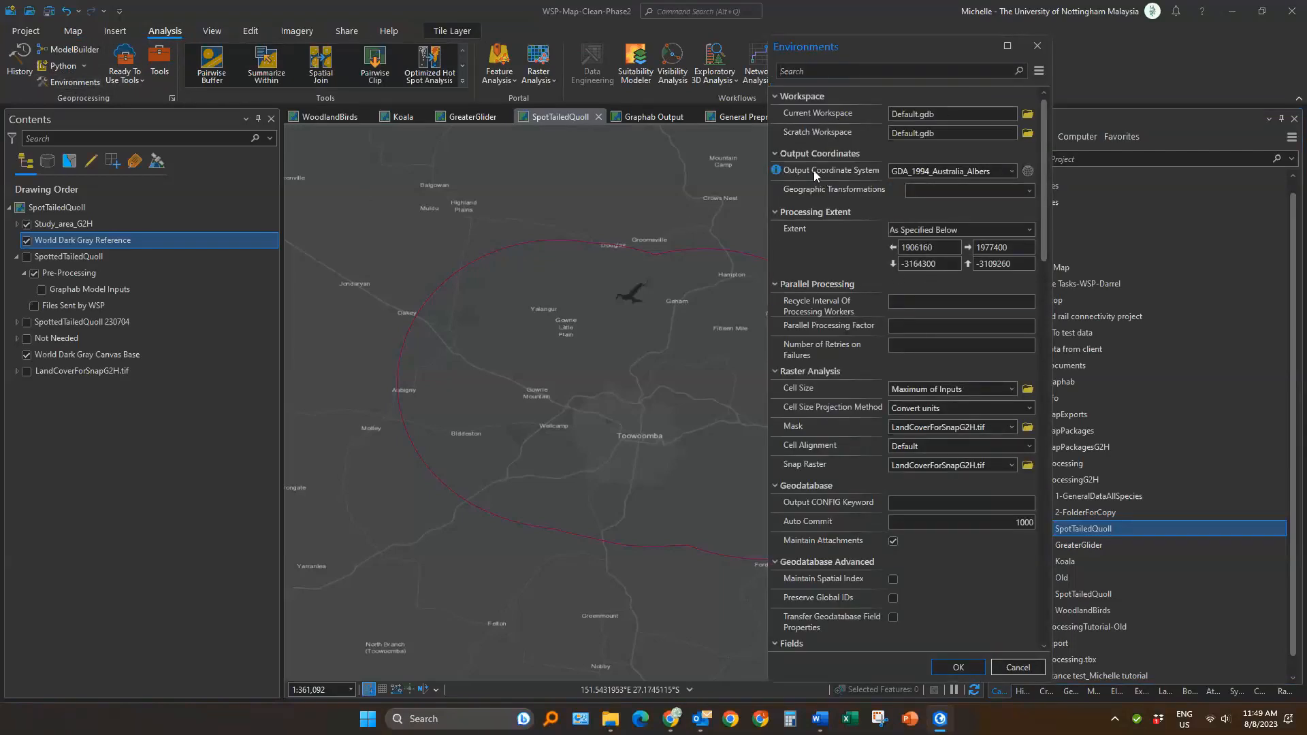
{"action": "left_click", "coordinate": [1011, 172]}
{"action": "left_click", "coordinate": [1011, 172]}
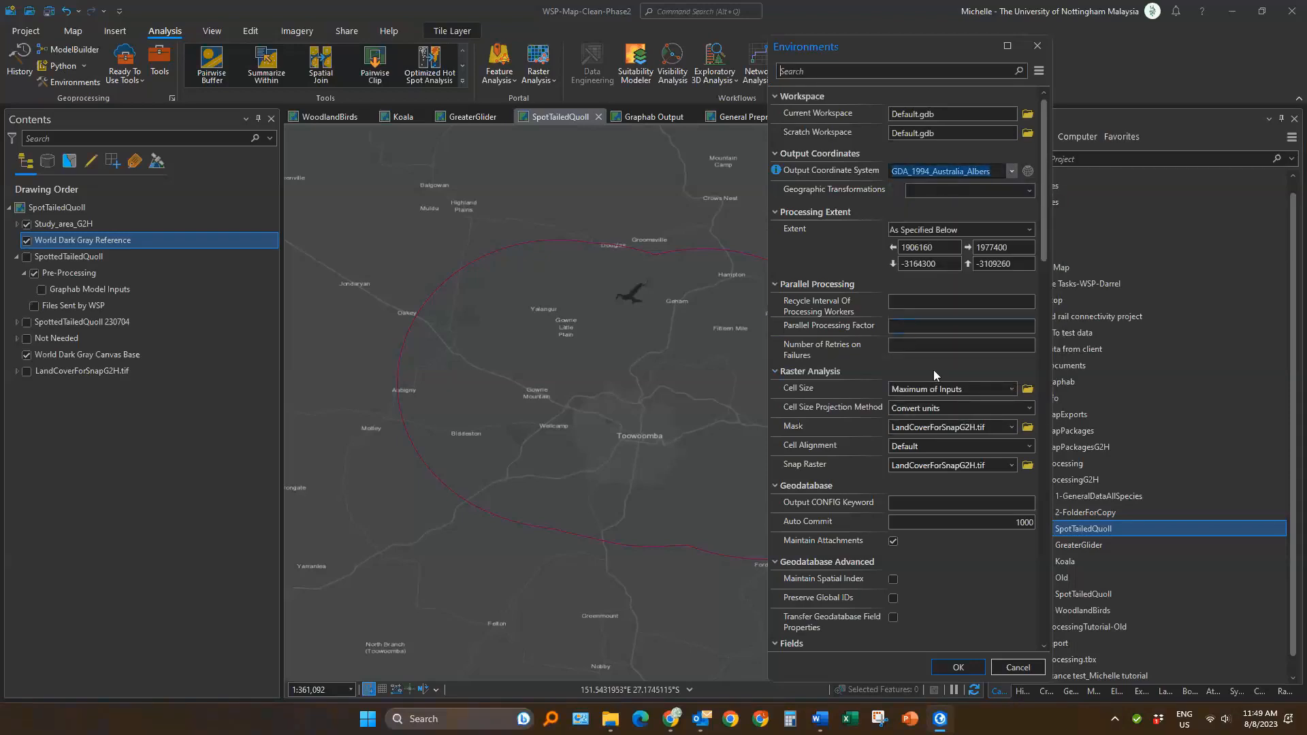
{"action": "left_click", "coordinate": [957, 230]}
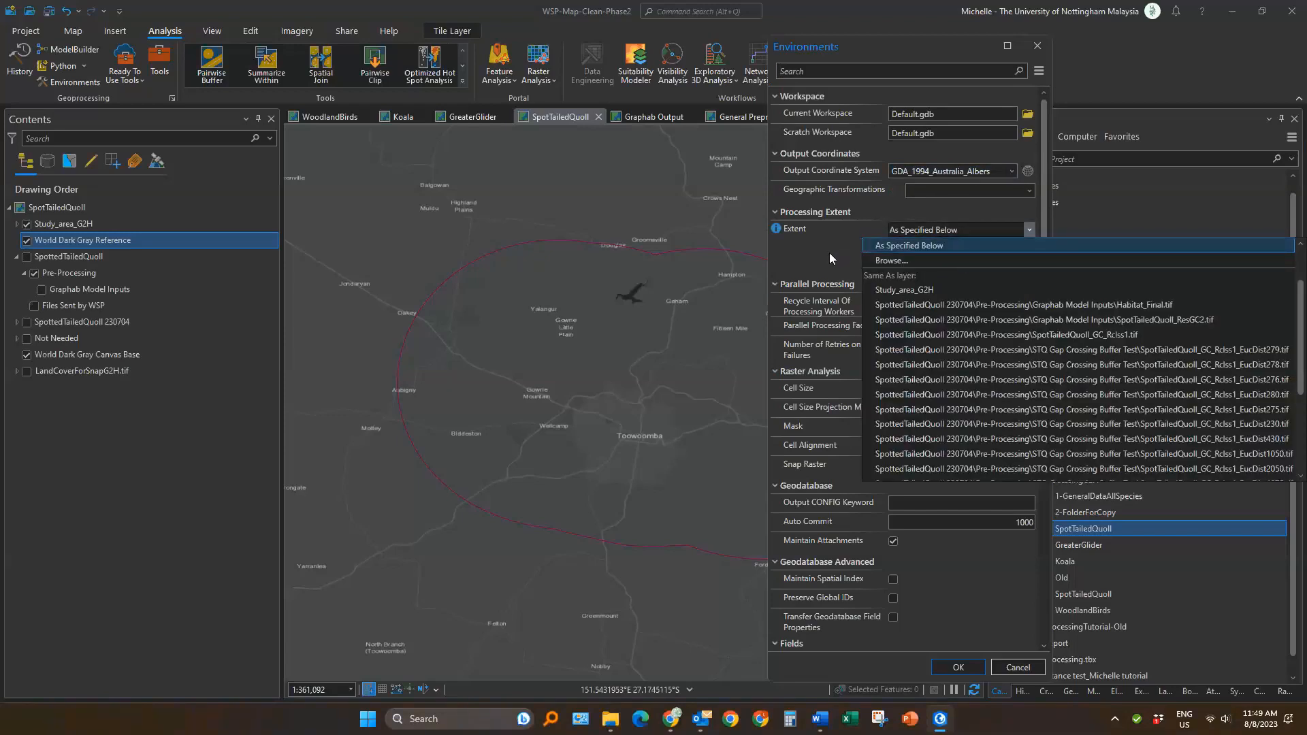
{"action": "left_click", "coordinate": [847, 244]}
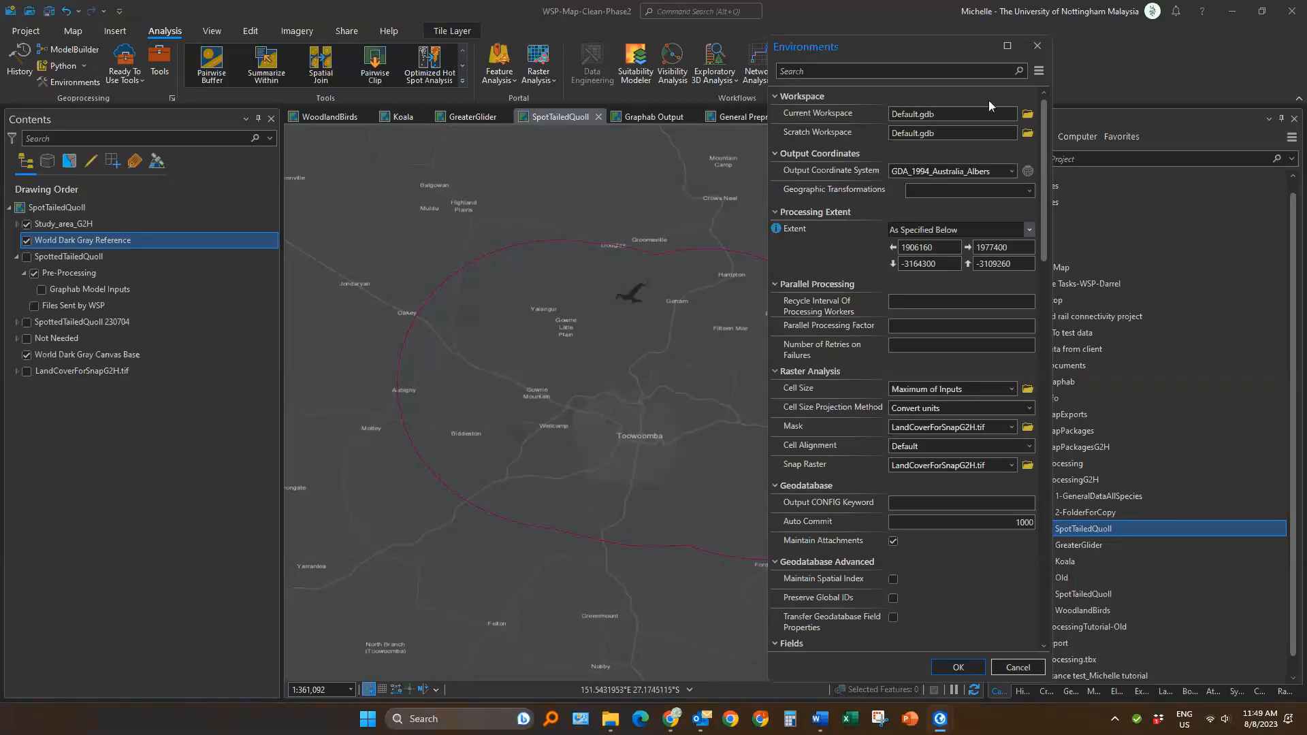
{"action": "left_click", "coordinate": [1037, 47]}
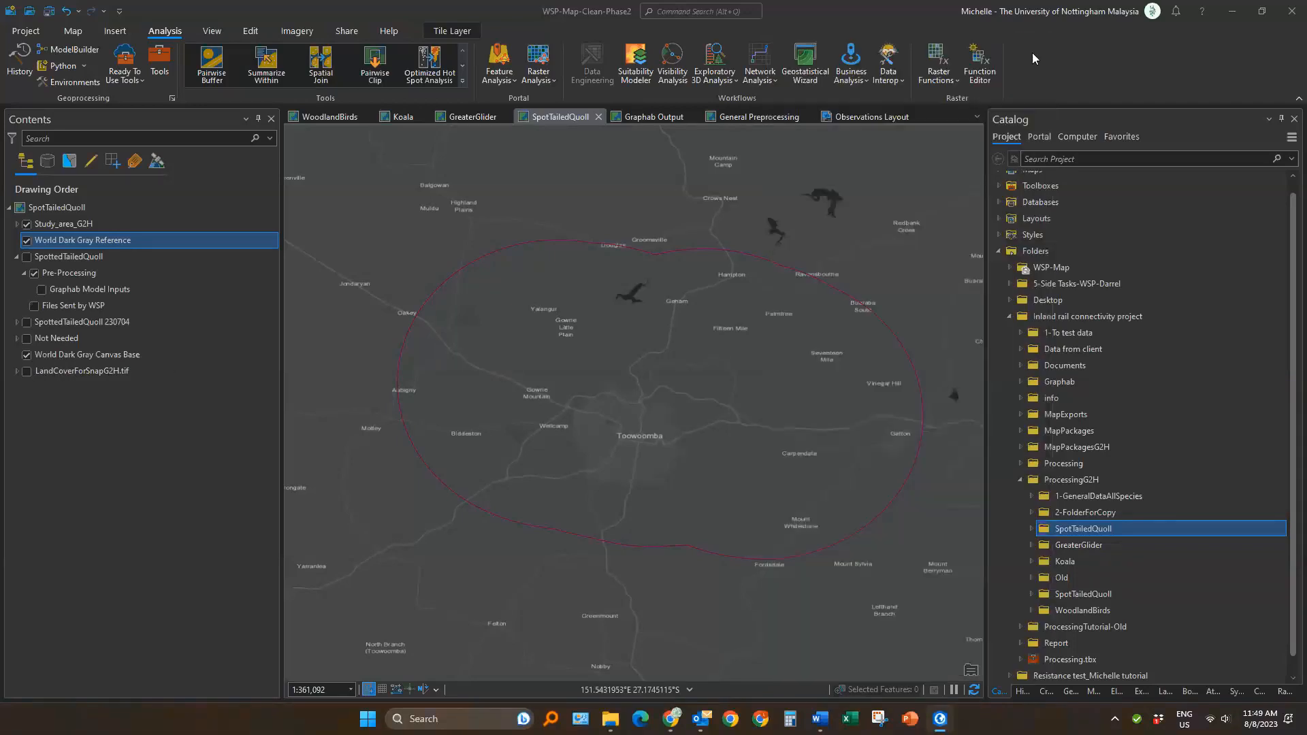
Move the LandCoverForSnapG2H.tif layer above World Dark Gray Canvas Base and make it visible
{"action": "left_click", "coordinate": [114, 373]}
{"action": "left_click_drag", "start_coordinate": [115, 374], "coordinate": [133, 353]}
{"action": "left_click", "coordinate": [27, 354]}
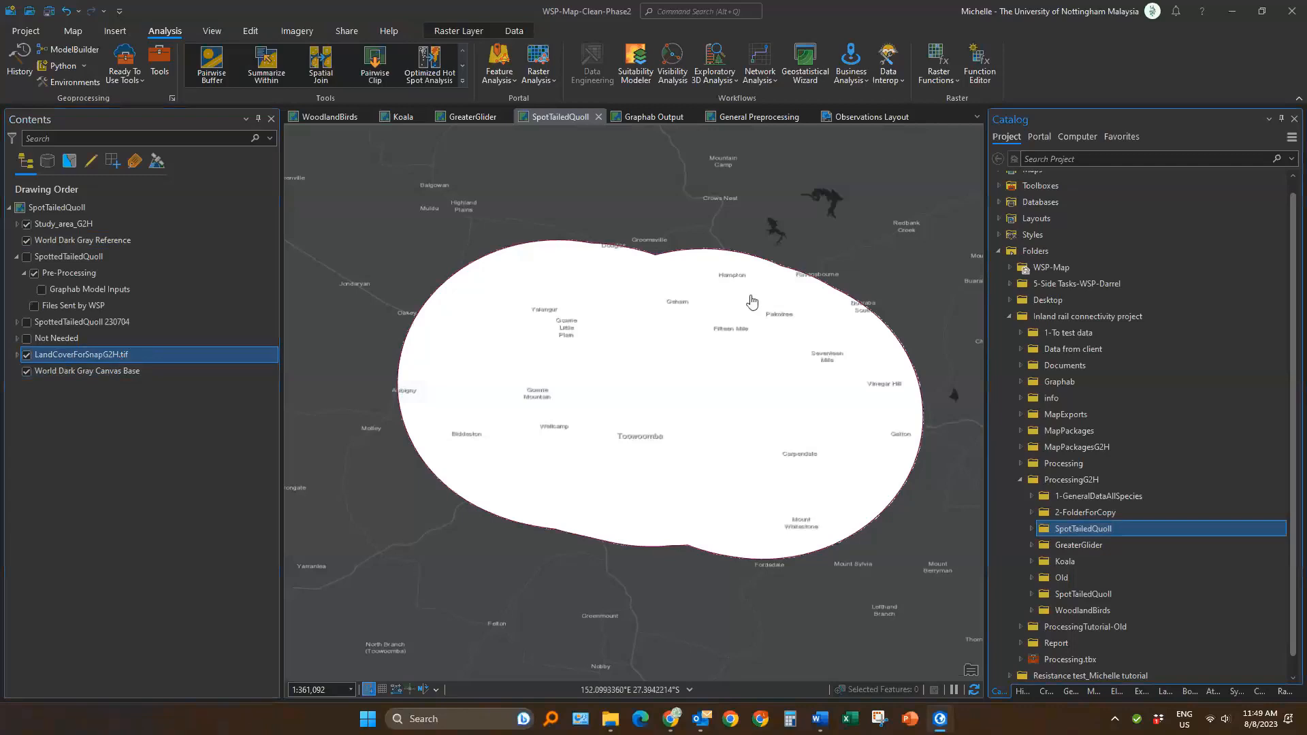
Check the columns, rows and cell size of LandCoverForSnapG2H.tif in its source properties, and move the layer back below World Dark Gray Canvas Base
{"action": "left_click", "coordinate": [113, 353]}
{"action": "double_click", "coordinate": [113, 352]}
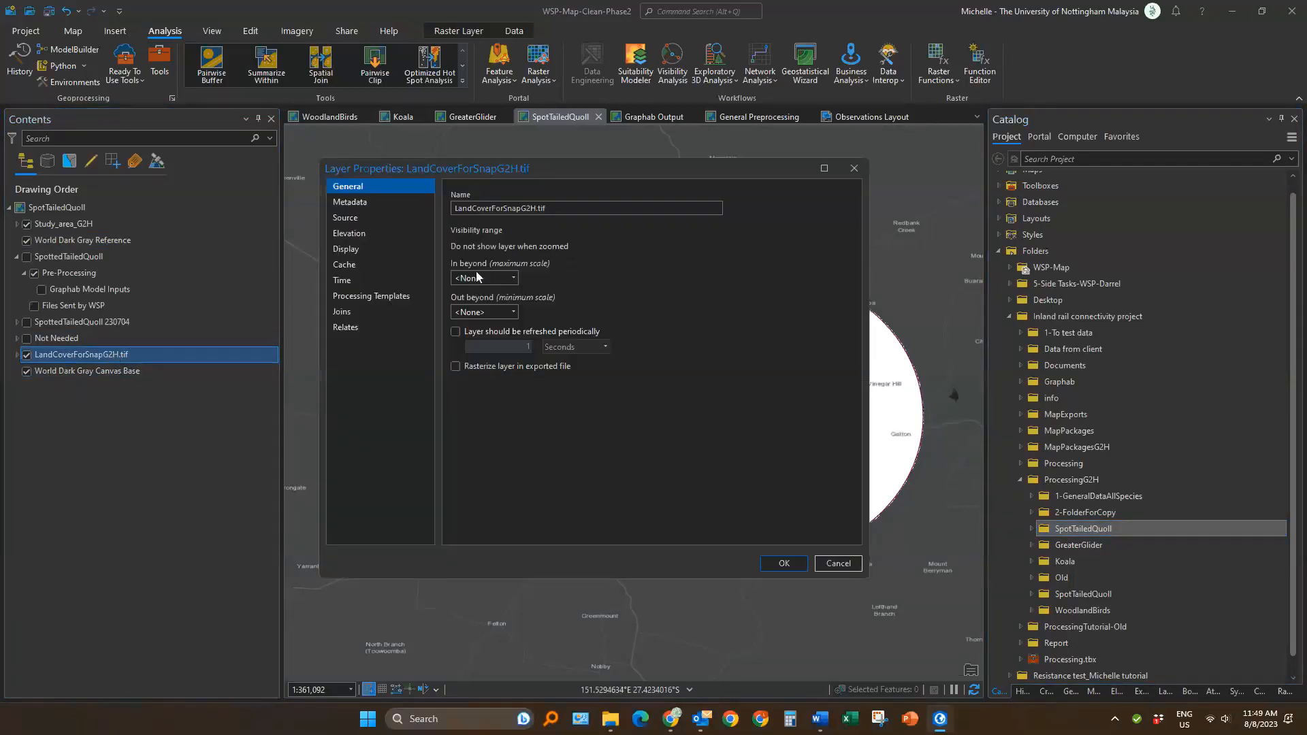
{"action": "left_click", "coordinate": [366, 203]}
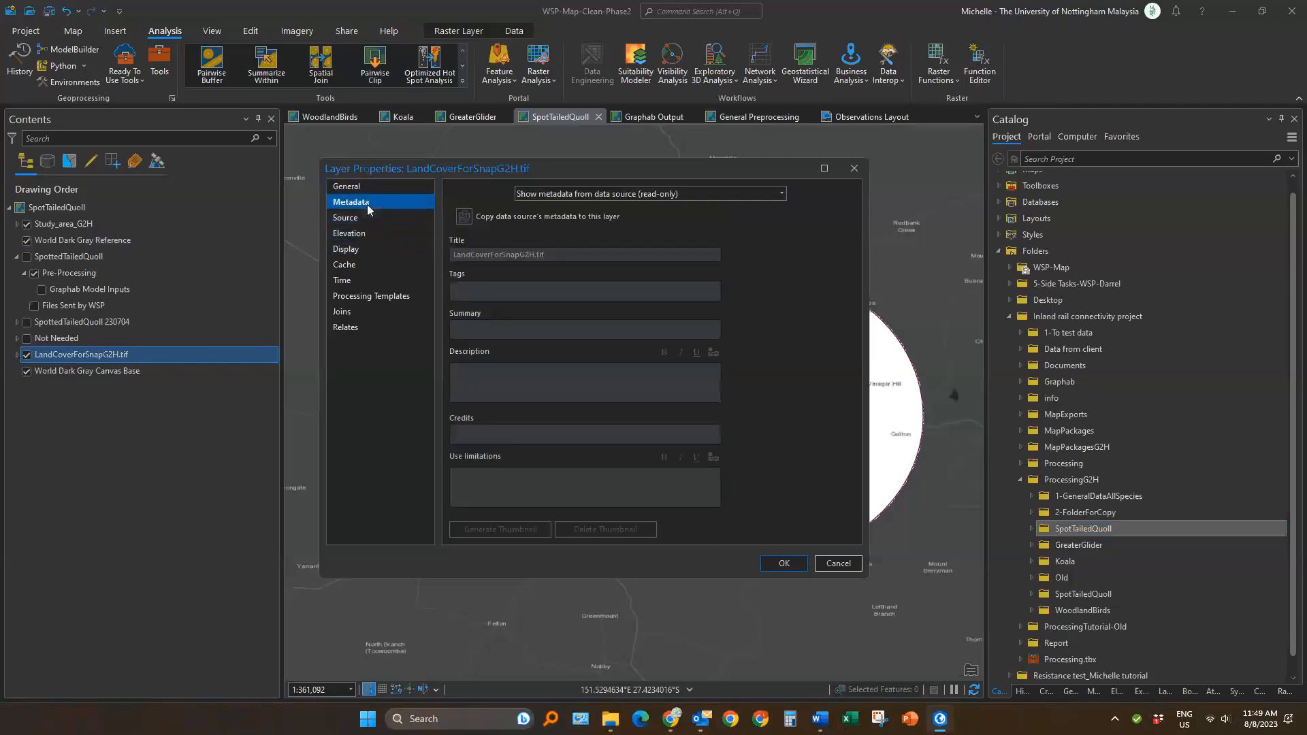
{"action": "left_click", "coordinate": [361, 217]}
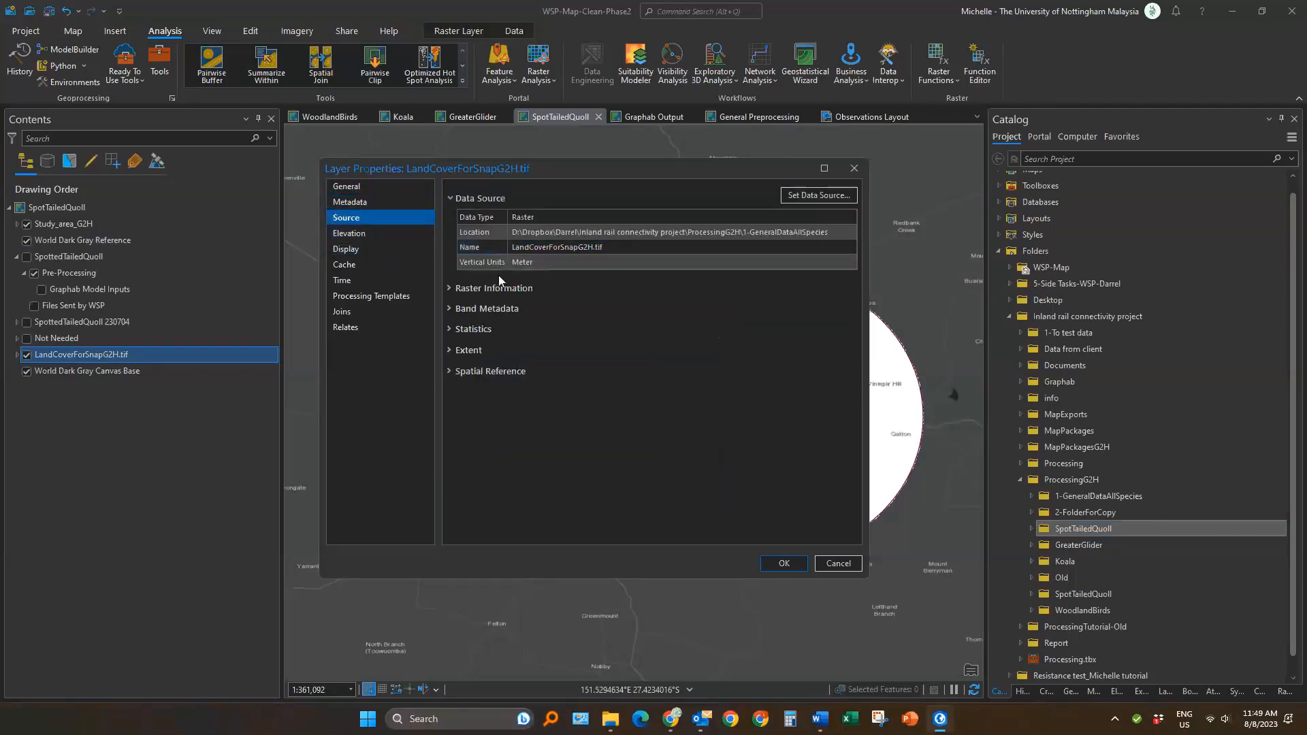
{"action": "left_click", "coordinate": [493, 287]}
{"action": "left_click", "coordinate": [545, 308]}
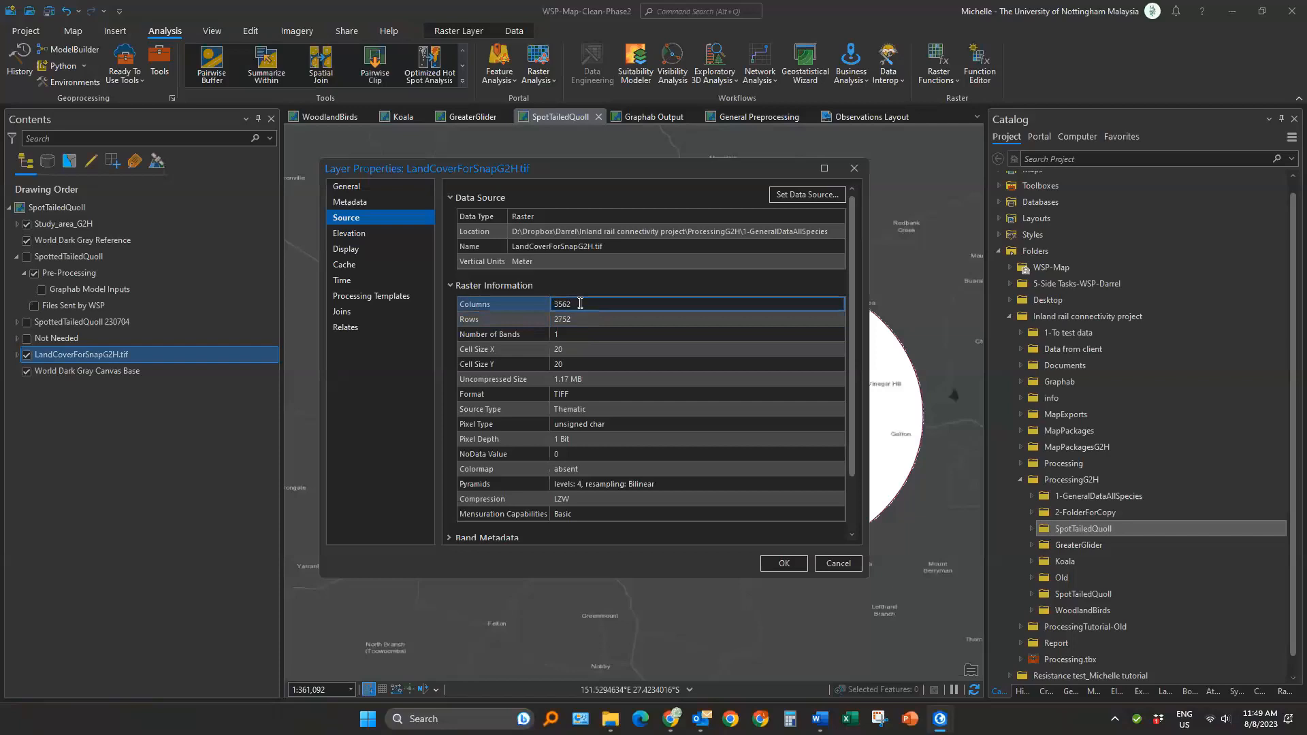
{"action": "left_click", "coordinate": [584, 319]}
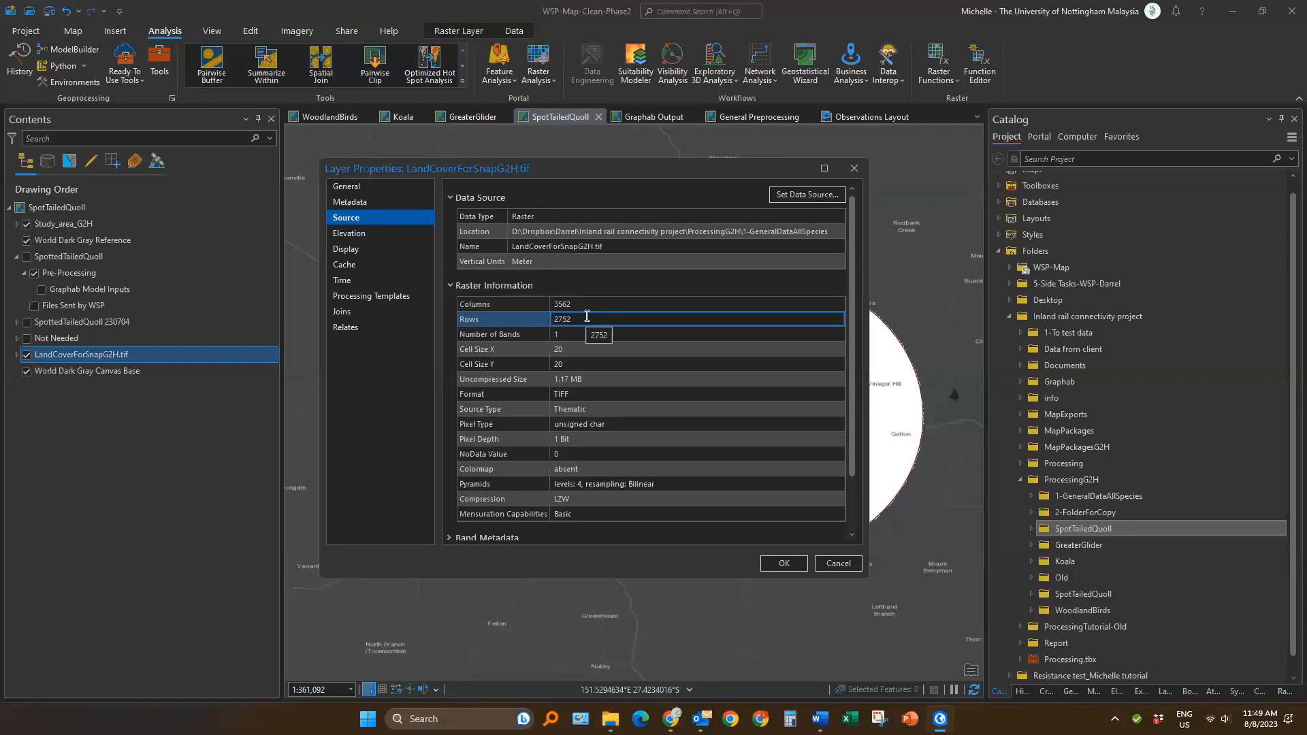
{"action": "left_click", "coordinate": [540, 349]}
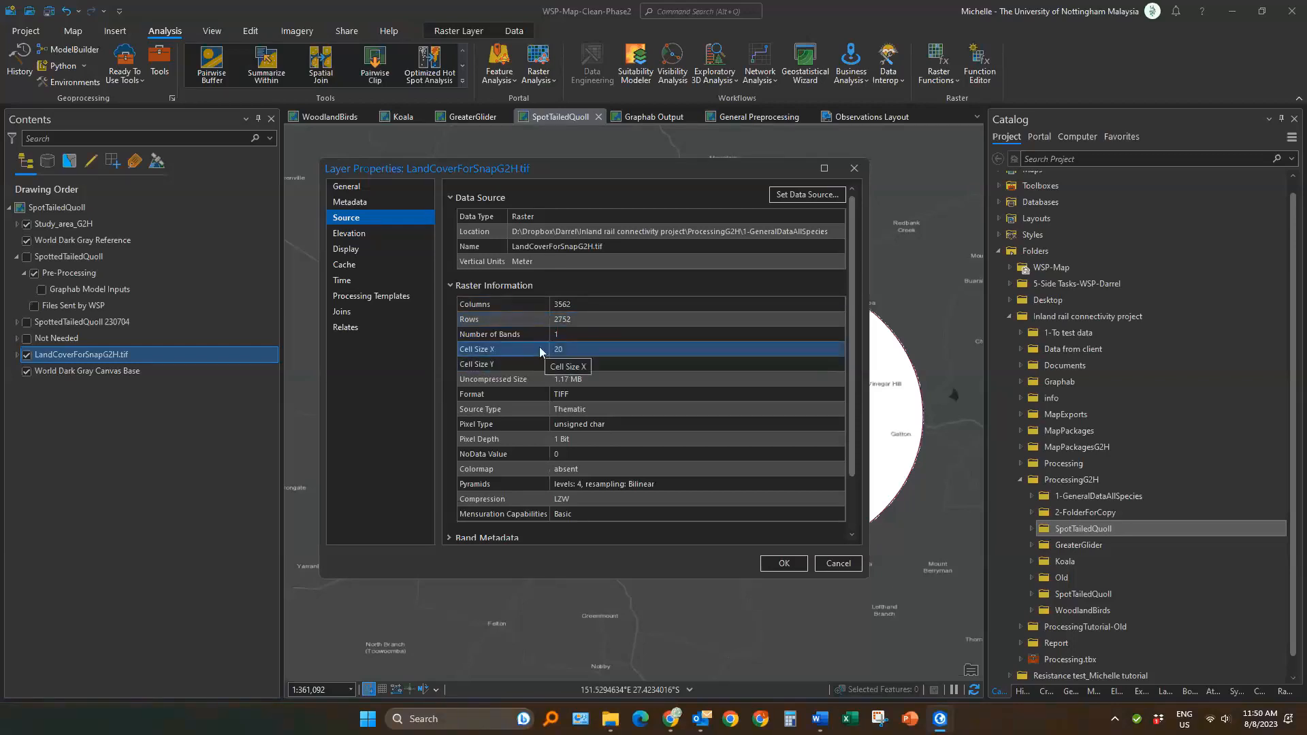
{"action": "left_click", "coordinate": [839, 563]}
{"action": "left_click_drag", "start_coordinate": [134, 353], "coordinate": [138, 390]}
Set the processing extent in the geoprocessing environments to match the LandCoverForSnapG2H.tif layer
{"action": "left_click", "coordinate": [75, 82]}
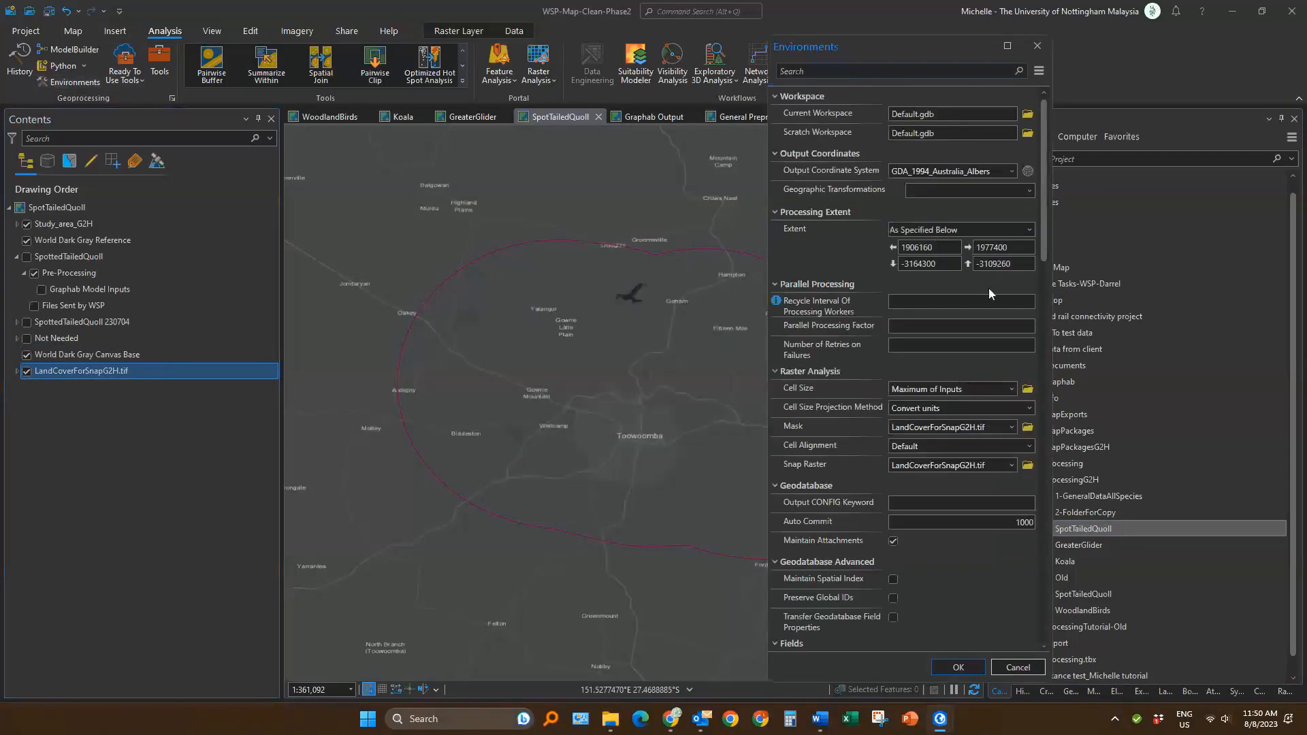
{"action": "left_click", "coordinate": [941, 230]}
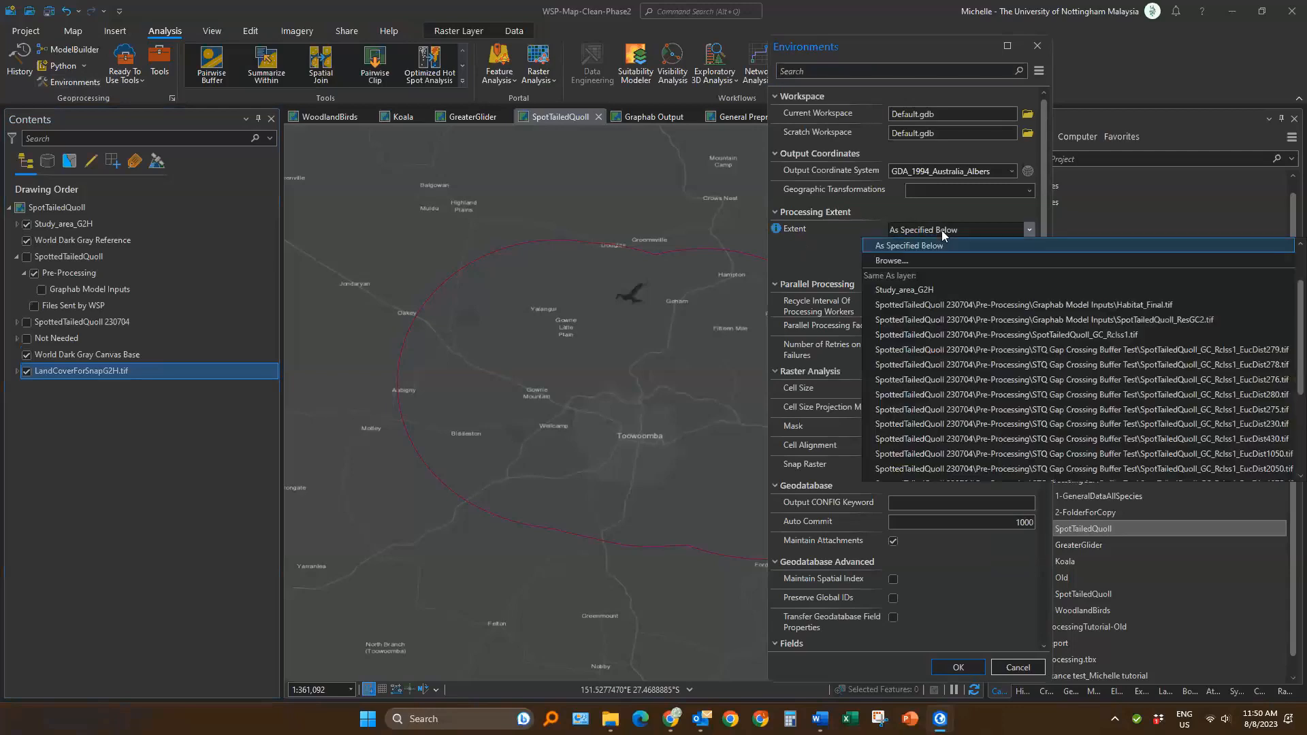
{"action": "scroll", "coordinate": [1021, 408], "scroll_direction": "down", "scroll_amount": 3}
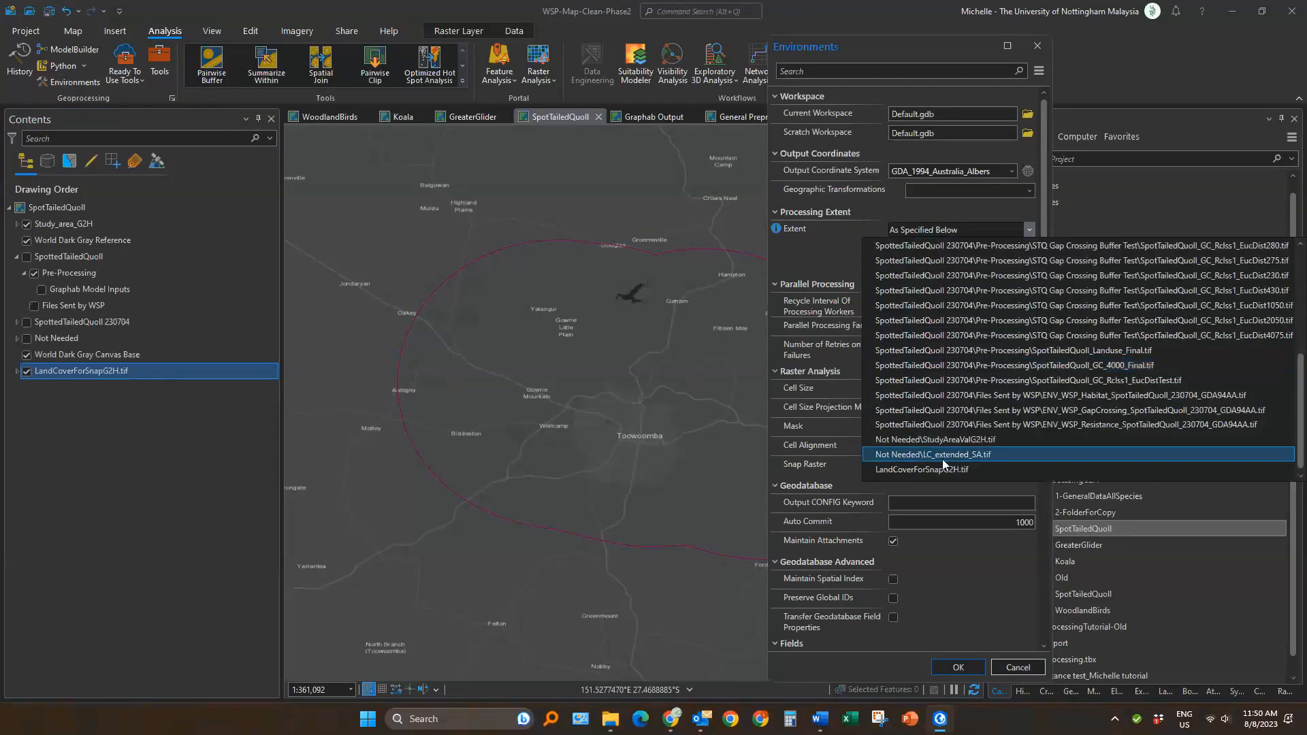
{"action": "left_click", "coordinate": [940, 463]}
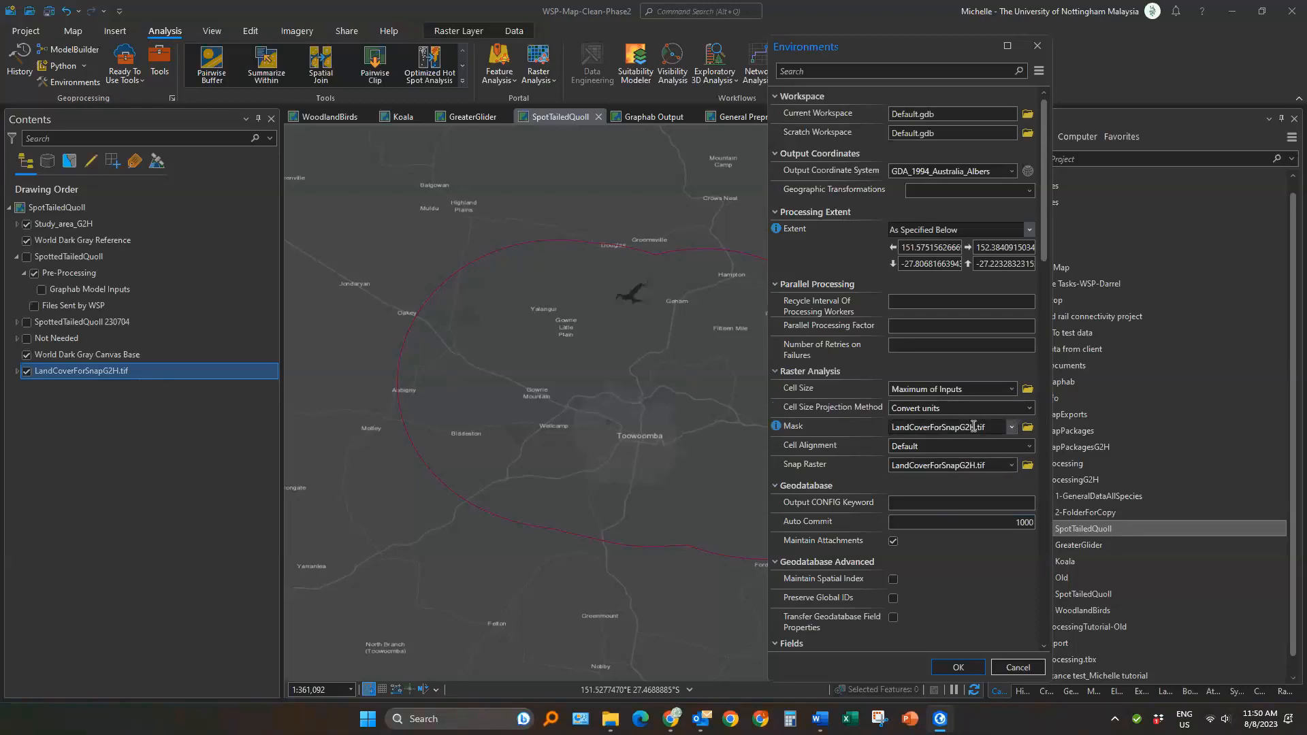
Set both the mask and the snap raster for raster analysis to LandCoverForSnapG2H.tif
{"action": "left_click", "coordinate": [1012, 427]}
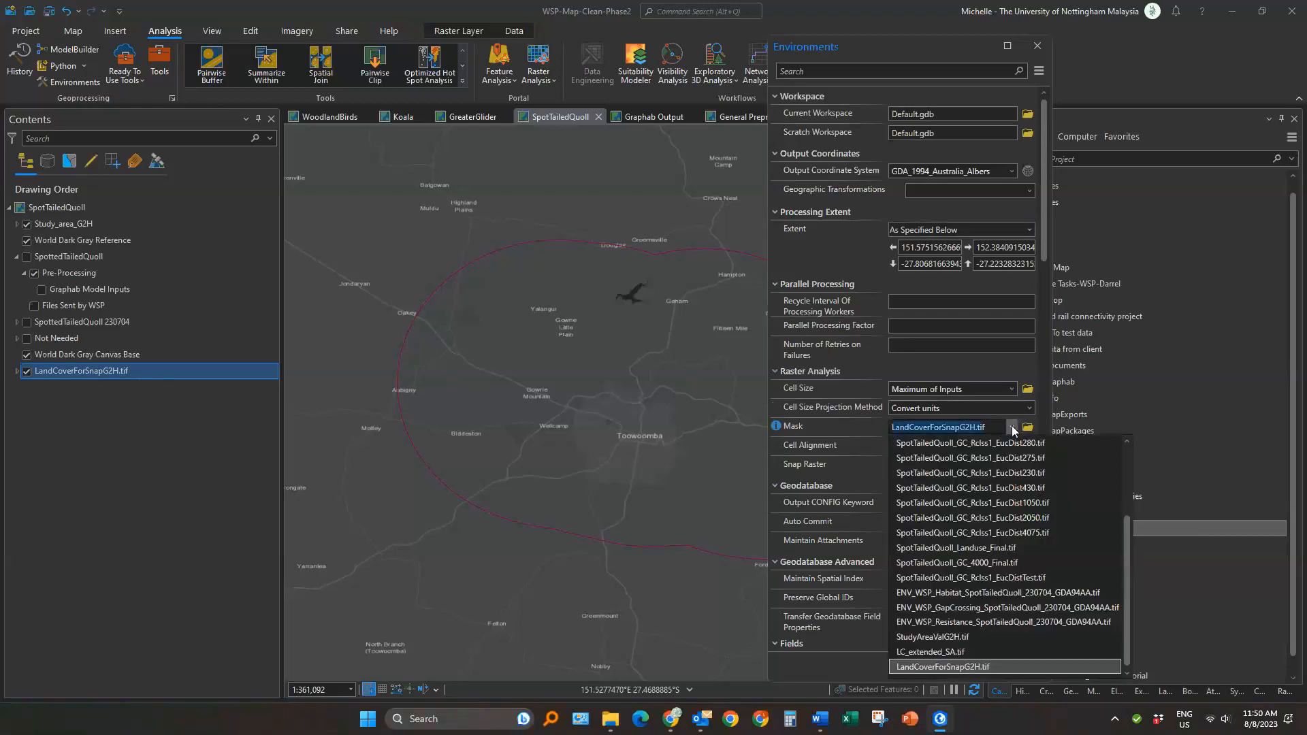
{"action": "left_click", "coordinate": [944, 667]}
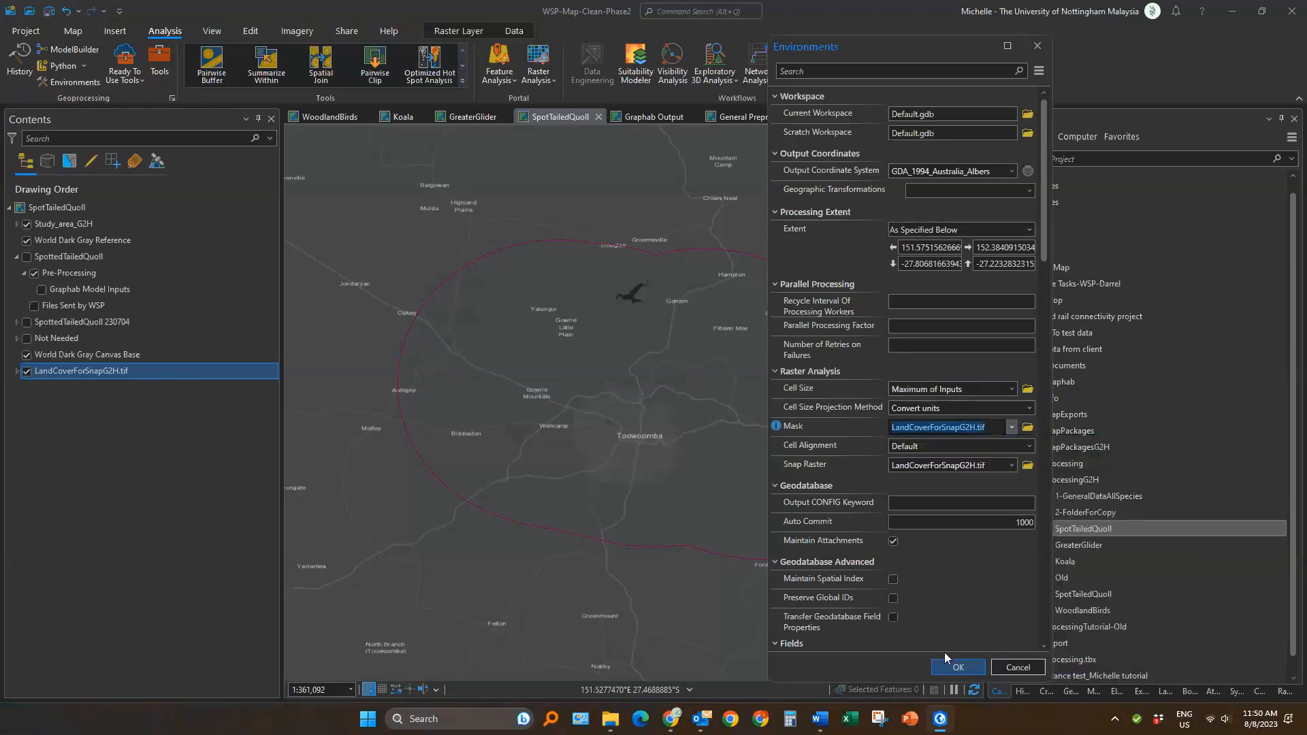
{"action": "left_click", "coordinate": [1012, 466]}
{"action": "left_click", "coordinate": [956, 705]}
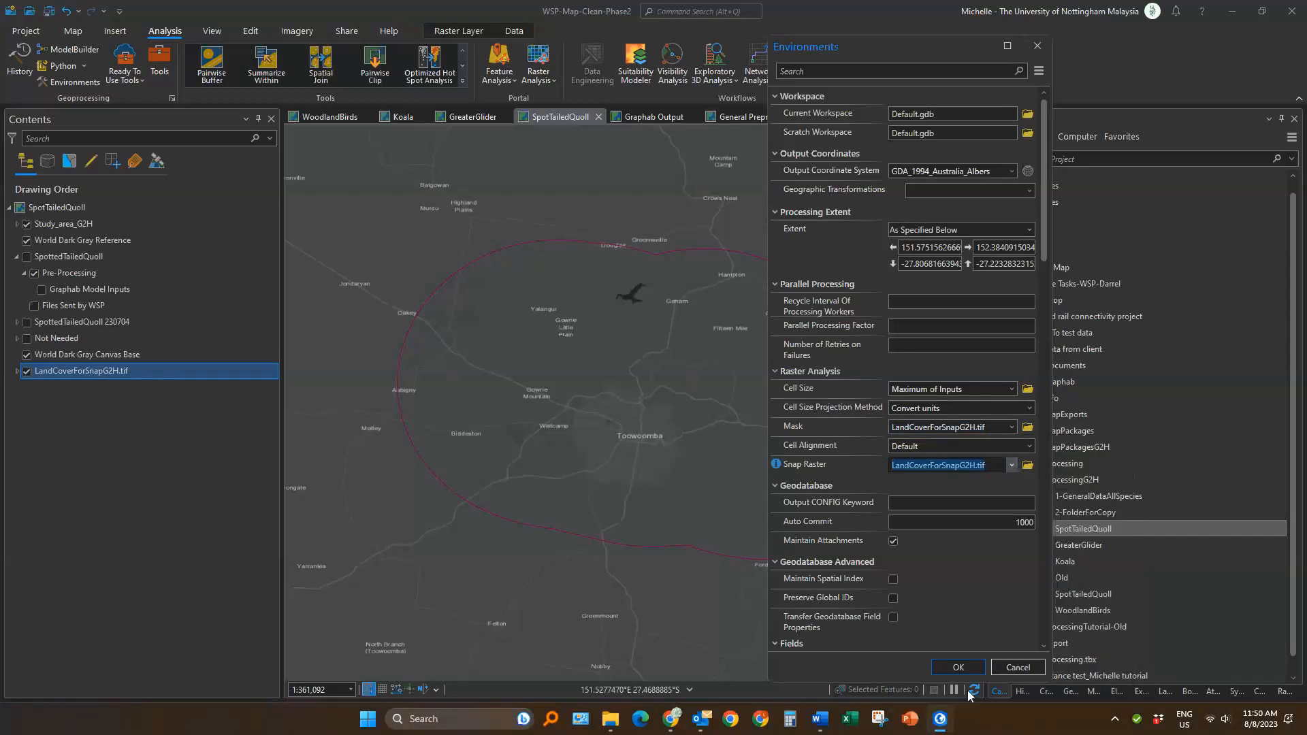
Review the snap raster setting and apply the geoprocessing environments
{"action": "left_click", "coordinate": [916, 466]}
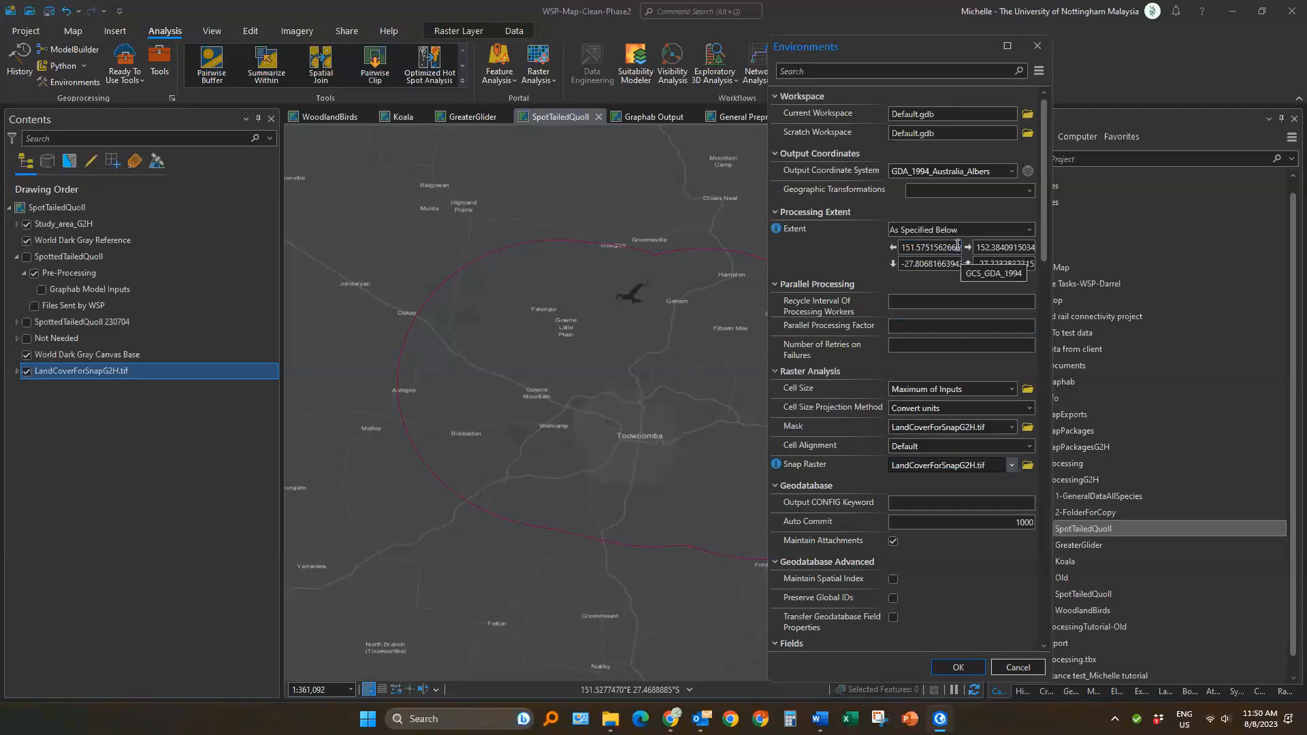
{"action": "left_click", "coordinate": [958, 667]}
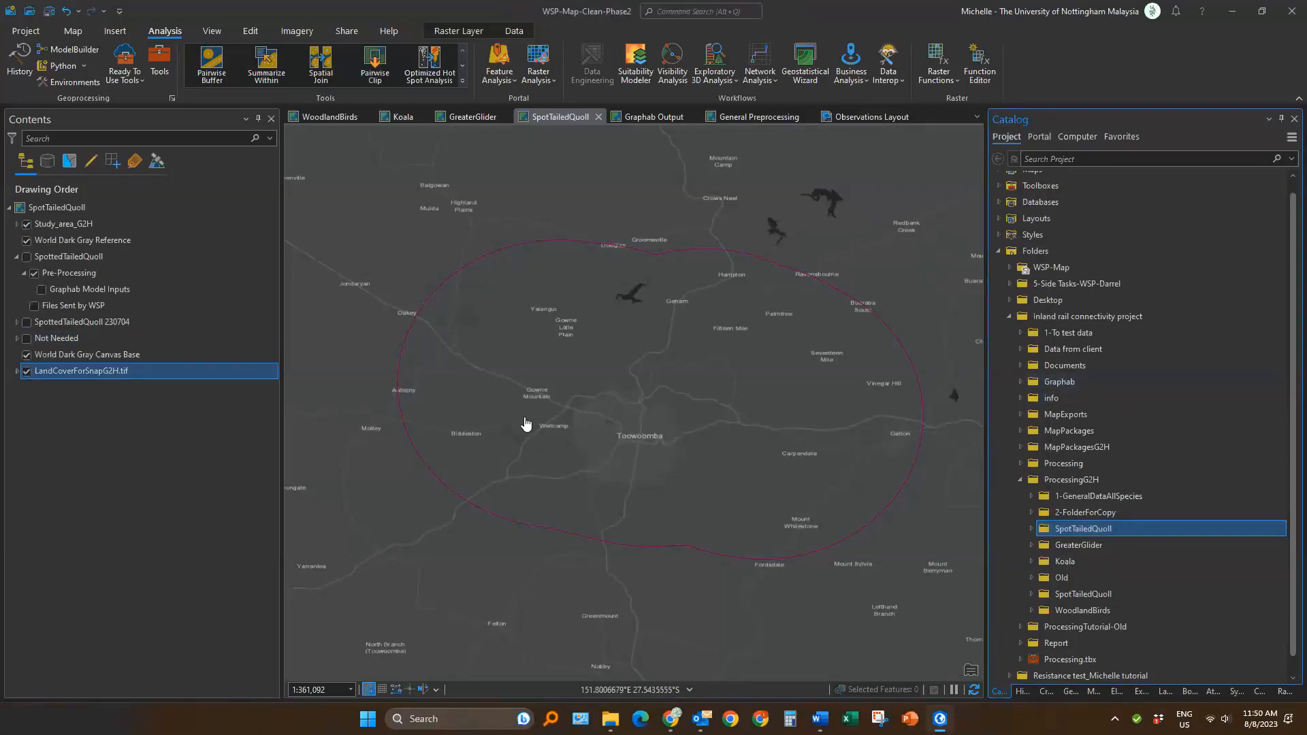
Copy the Resistance, GapCrossing and Habitat SpotTailedQuoll rasters from the Untitled project into the Files Sent by WSP group of WSP-Map-Clean-Phase2
{"action": "mouse_move", "coordinate": [953, 725]}
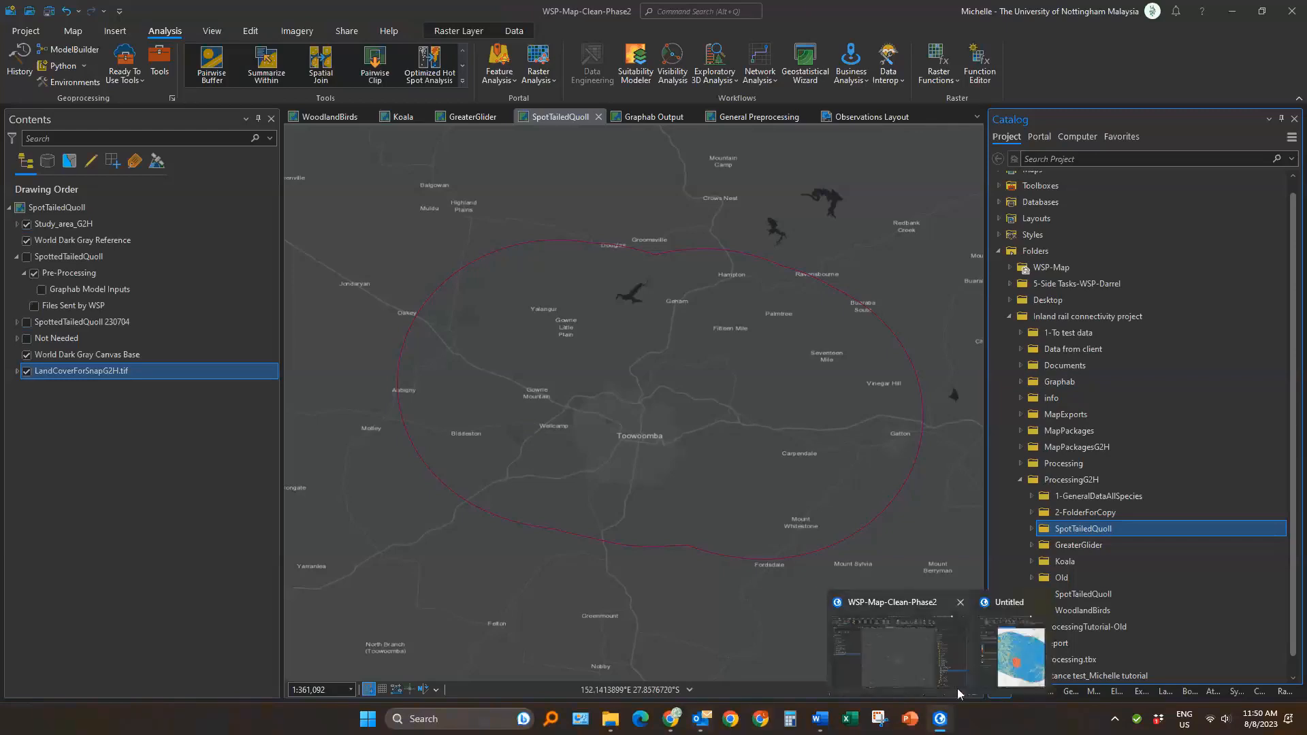
{"action": "left_click", "coordinate": [1011, 681]}
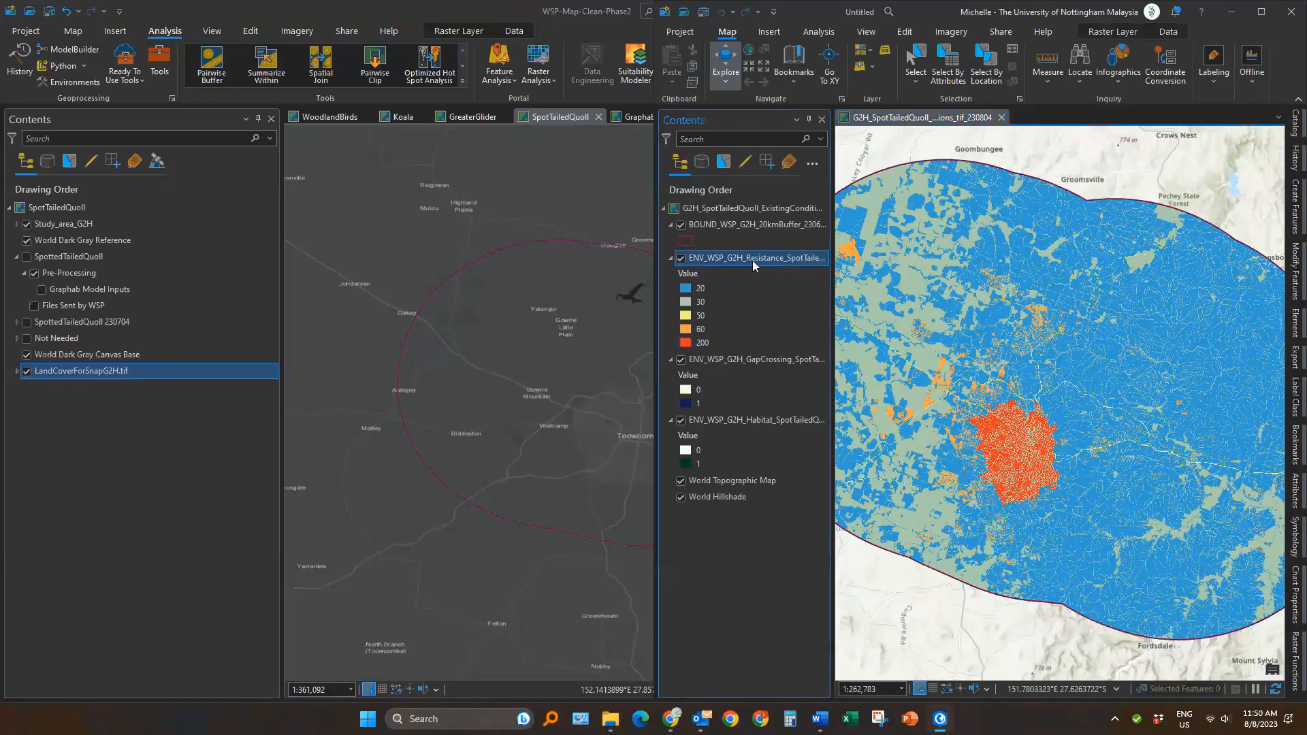
{"action": "left_click", "coordinate": [753, 361], "text": "ctrl"}
{"action": "left_click", "coordinate": [761, 420], "text": "ctrl"}
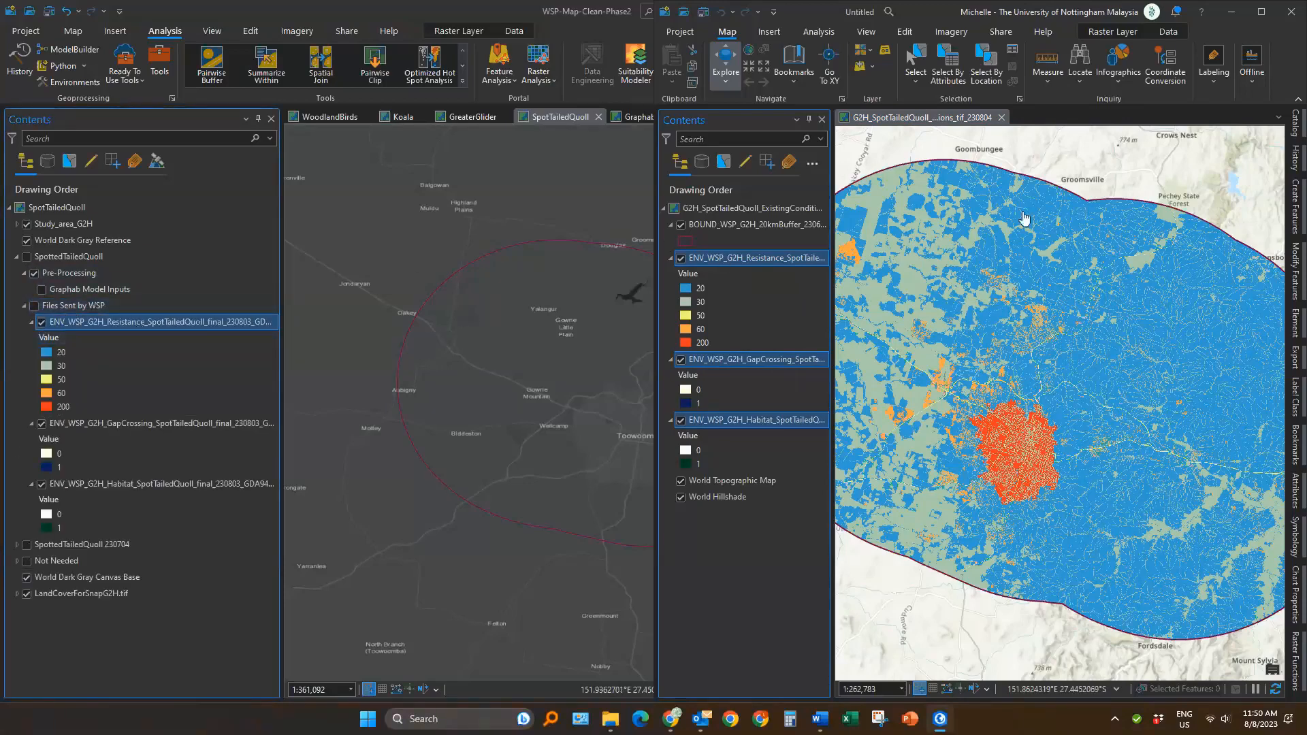
{"action": "left_click", "coordinate": [1231, 12]}
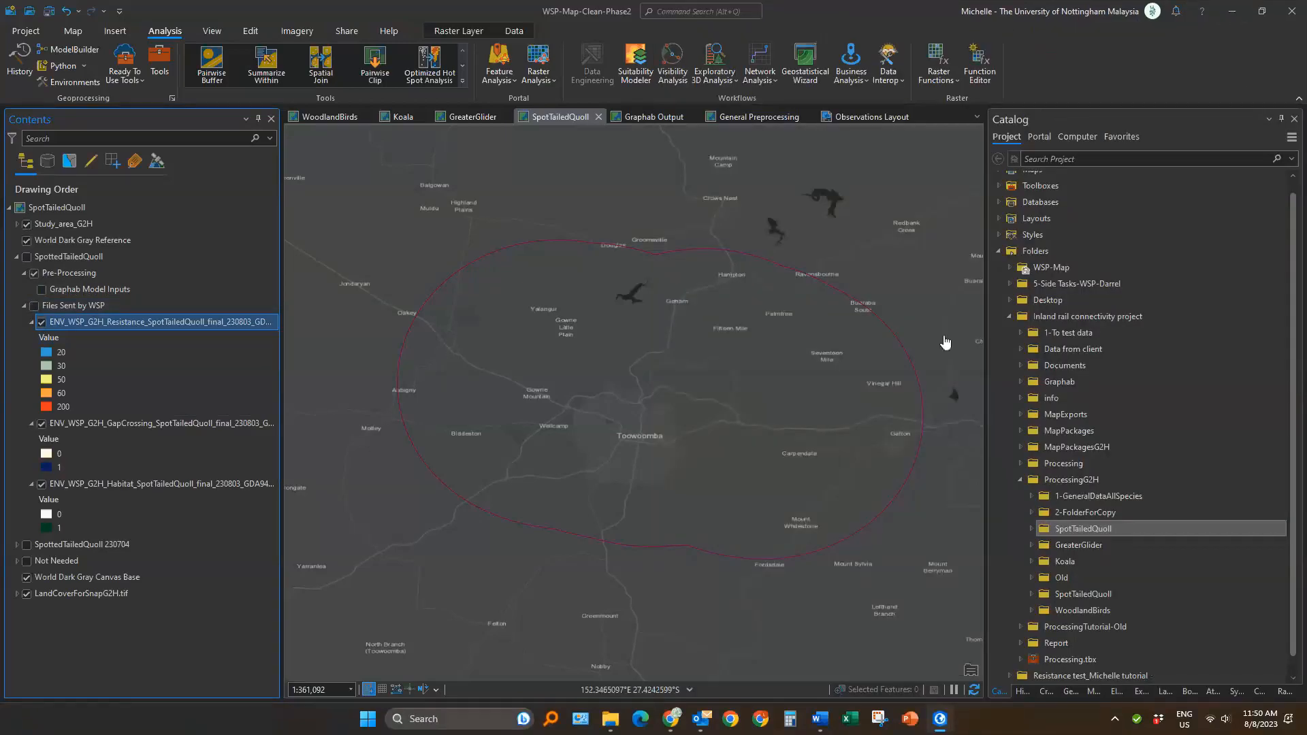
Make the SpottedTailedQuoll and Files Sent by WSP group layers visible on the map
{"action": "left_click", "coordinate": [34, 306]}
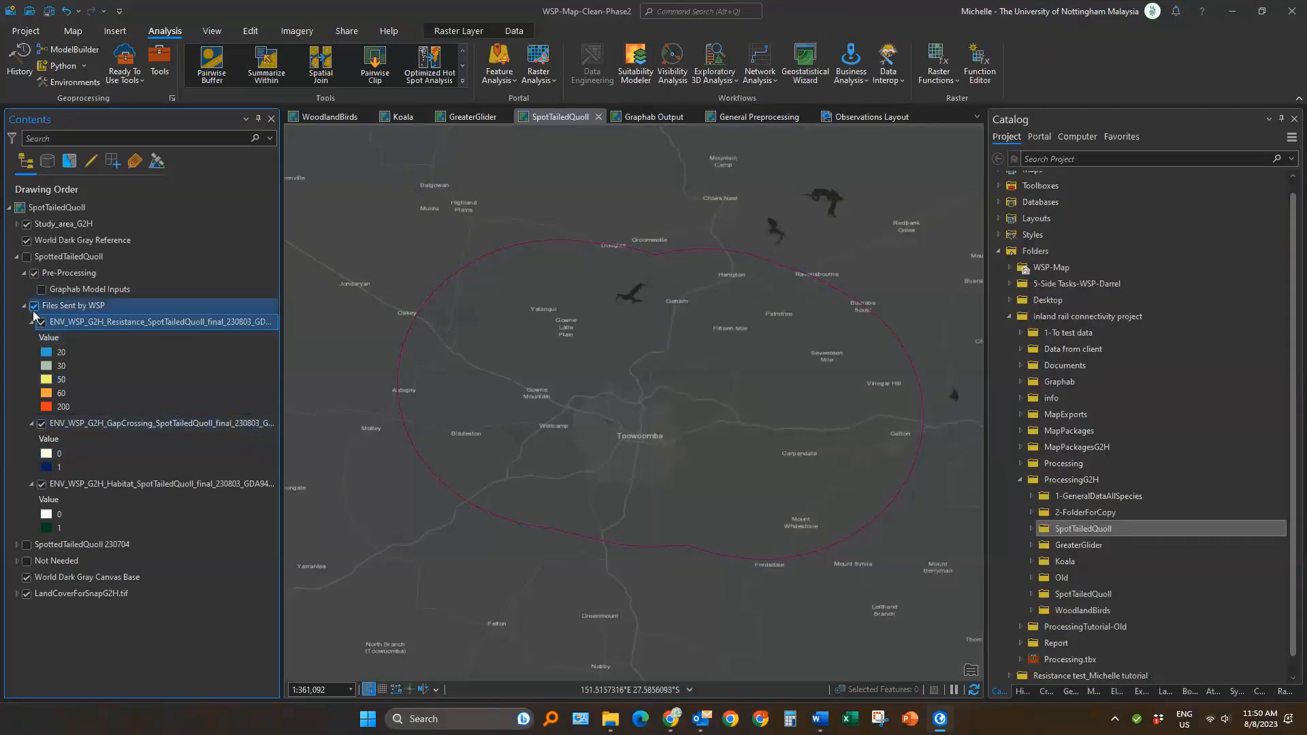
{"action": "left_click", "coordinate": [27, 256]}
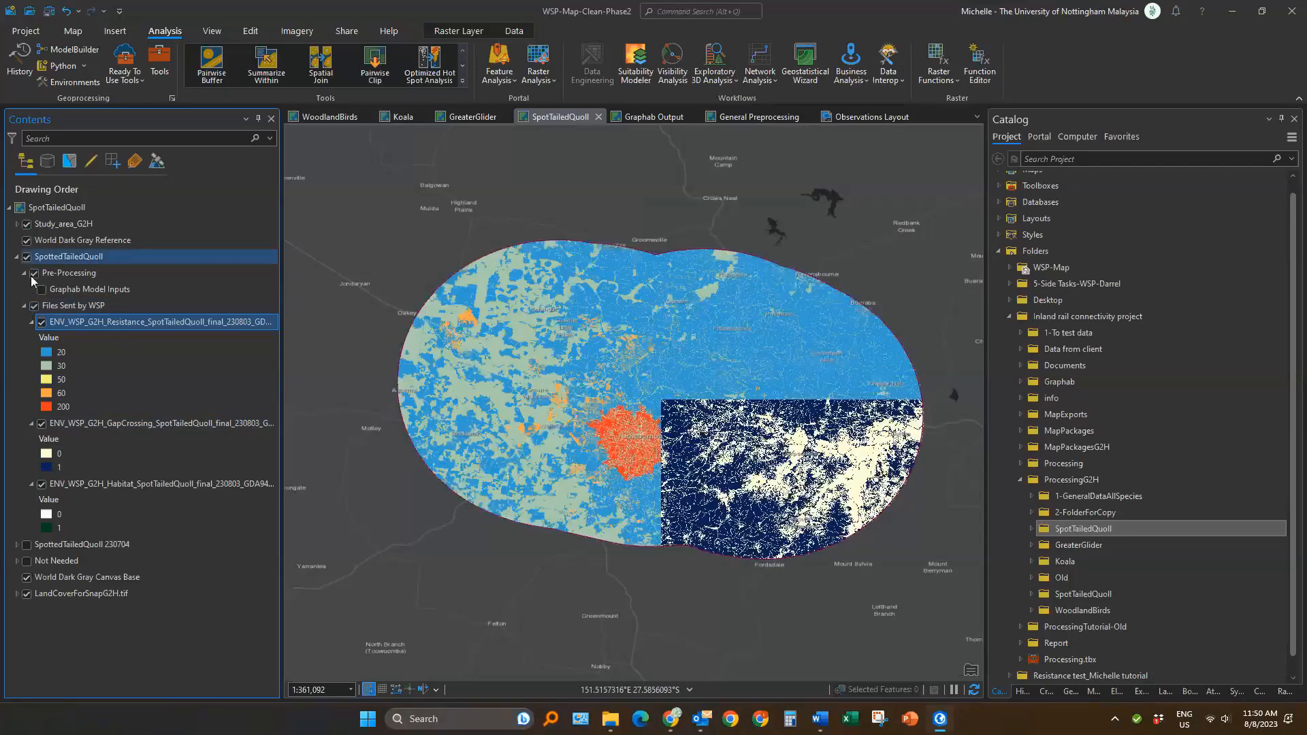
{"action": "scroll", "coordinate": [662, 408], "scroll_direction": "down", "scroll_amount": 2}
{"action": "scroll", "coordinate": [662, 408], "scroll_direction": "up", "scroll_amount": 1}
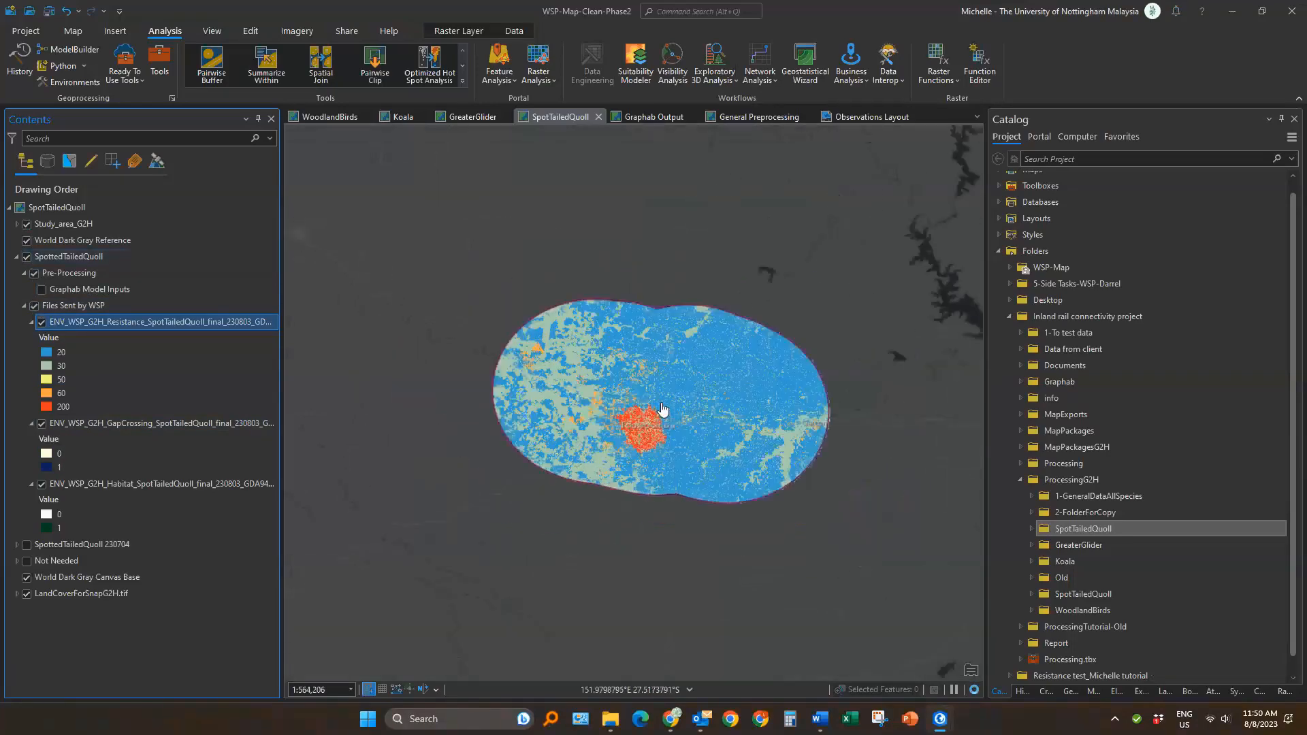
{"action": "scroll", "coordinate": [662, 408], "scroll_direction": "up", "scroll_amount": 1}
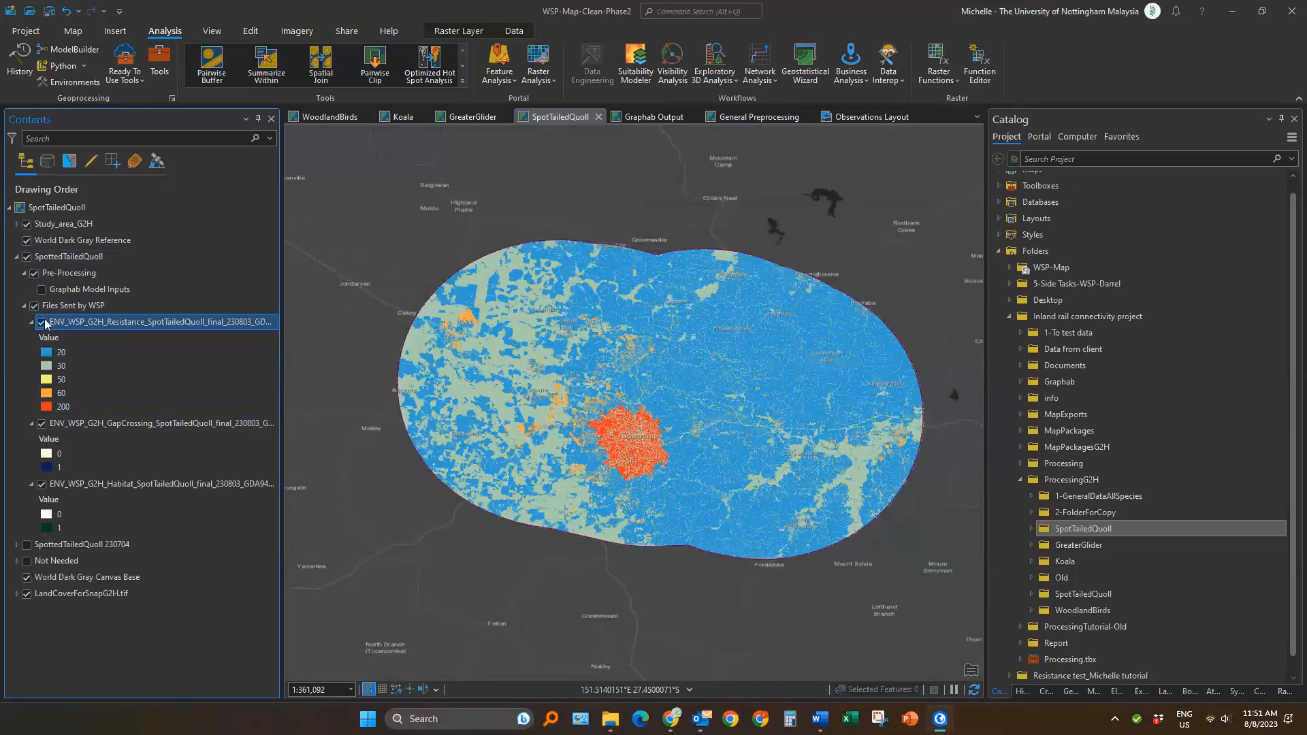
Hide the Resistance and Habitat rasters in Files Sent by WSP, leaving only the GapCrossing raster displayed
{"action": "left_click", "coordinate": [43, 323]}
{"action": "left_click", "coordinate": [41, 423]}
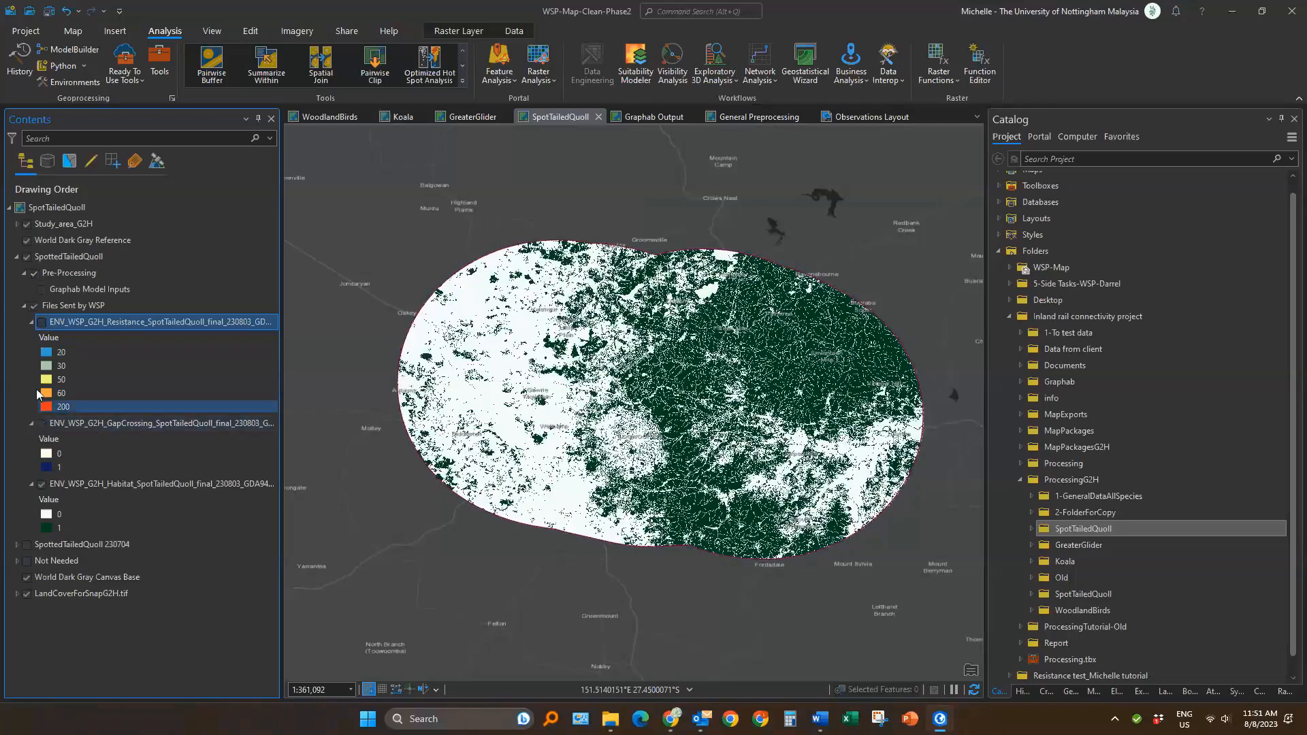
{"action": "left_click", "coordinate": [41, 484]}
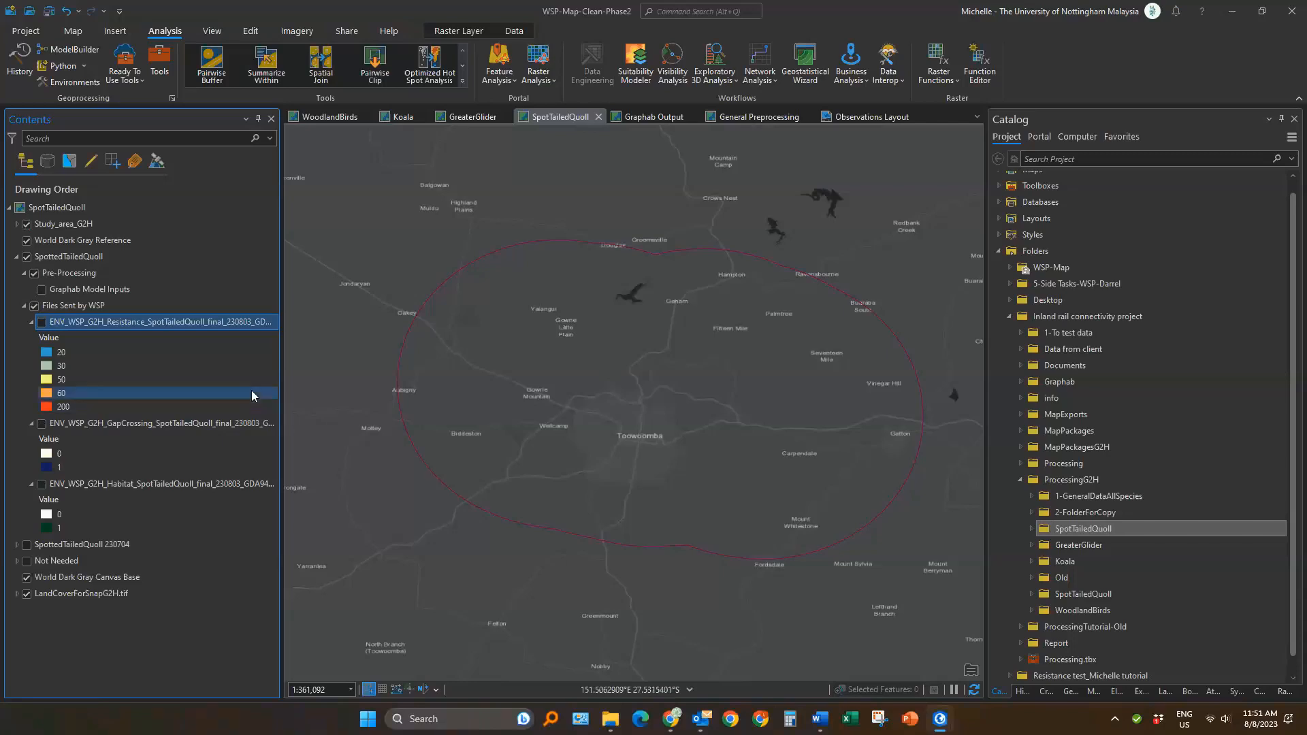
{"action": "left_click", "coordinate": [36, 426]}
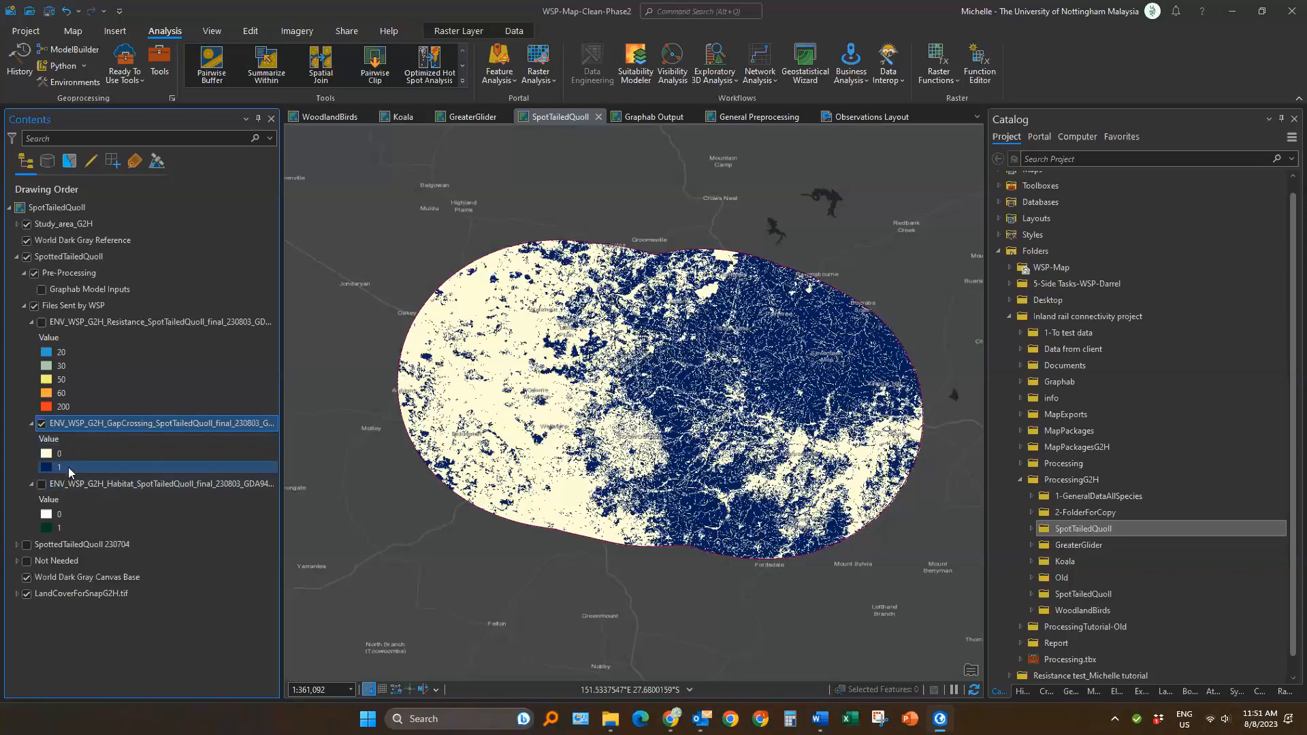
Reopen the GreaterGlider gap-crossing Reclassify run from the geoprocessing history and set its input raster to ENV_WSP_G2H_GapCrossing_SpotTailedQuoll_final_230803_GDA94AA.tif
{"action": "left_click", "coordinate": [1068, 694]}
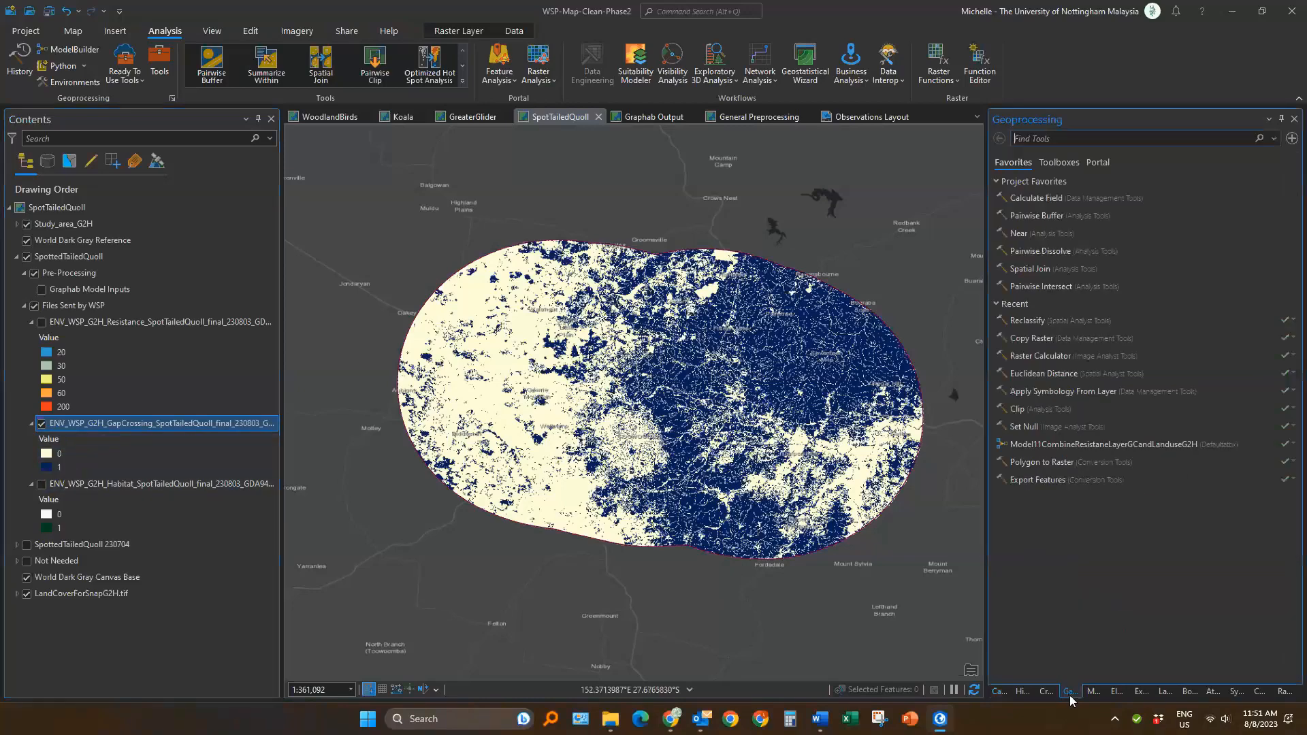
{"action": "left_click", "coordinate": [1021, 692]}
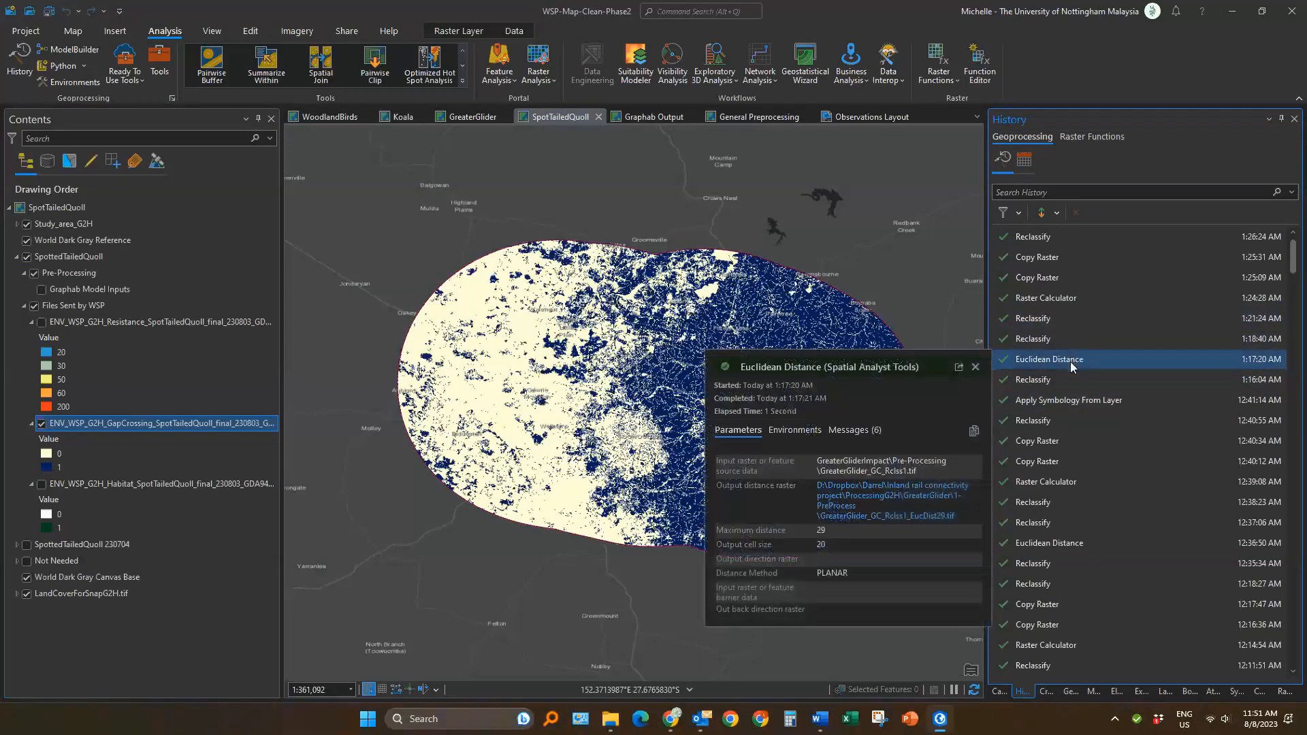
{"action": "left_click", "coordinate": [1048, 380]}
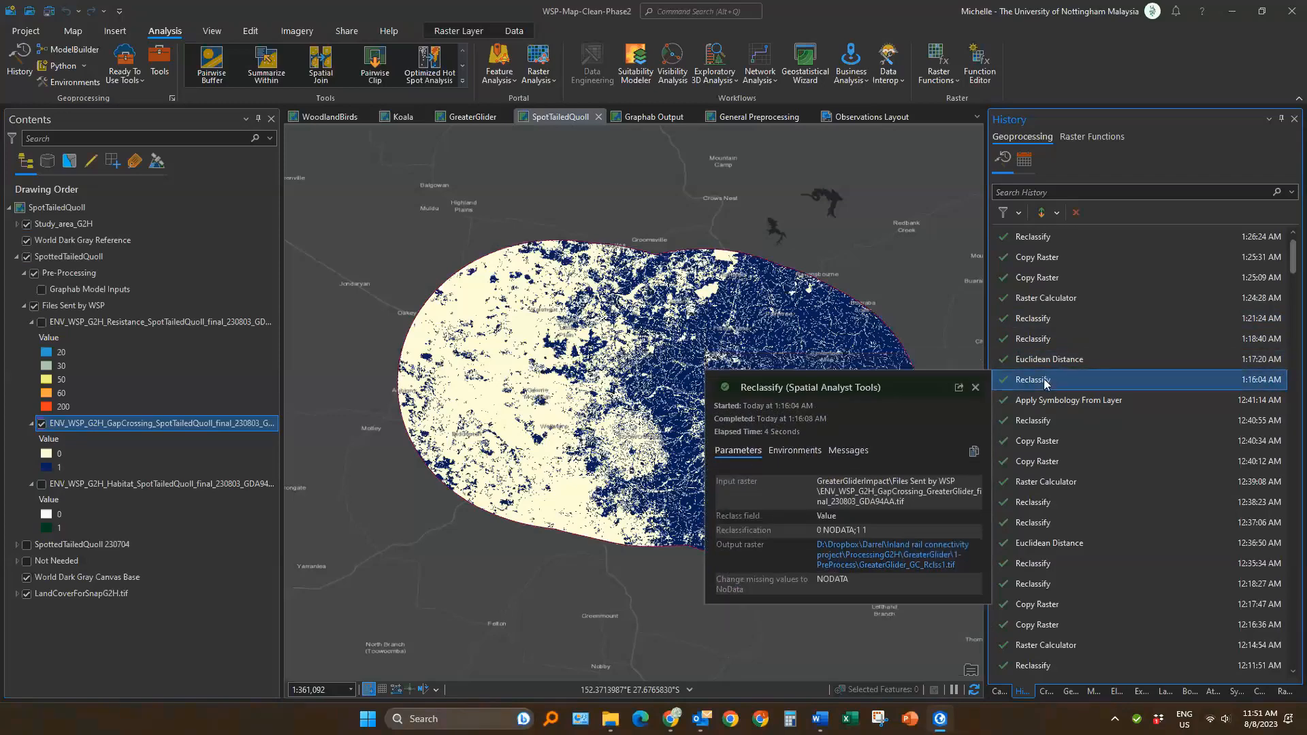
{"action": "double_click", "coordinate": [1046, 381]}
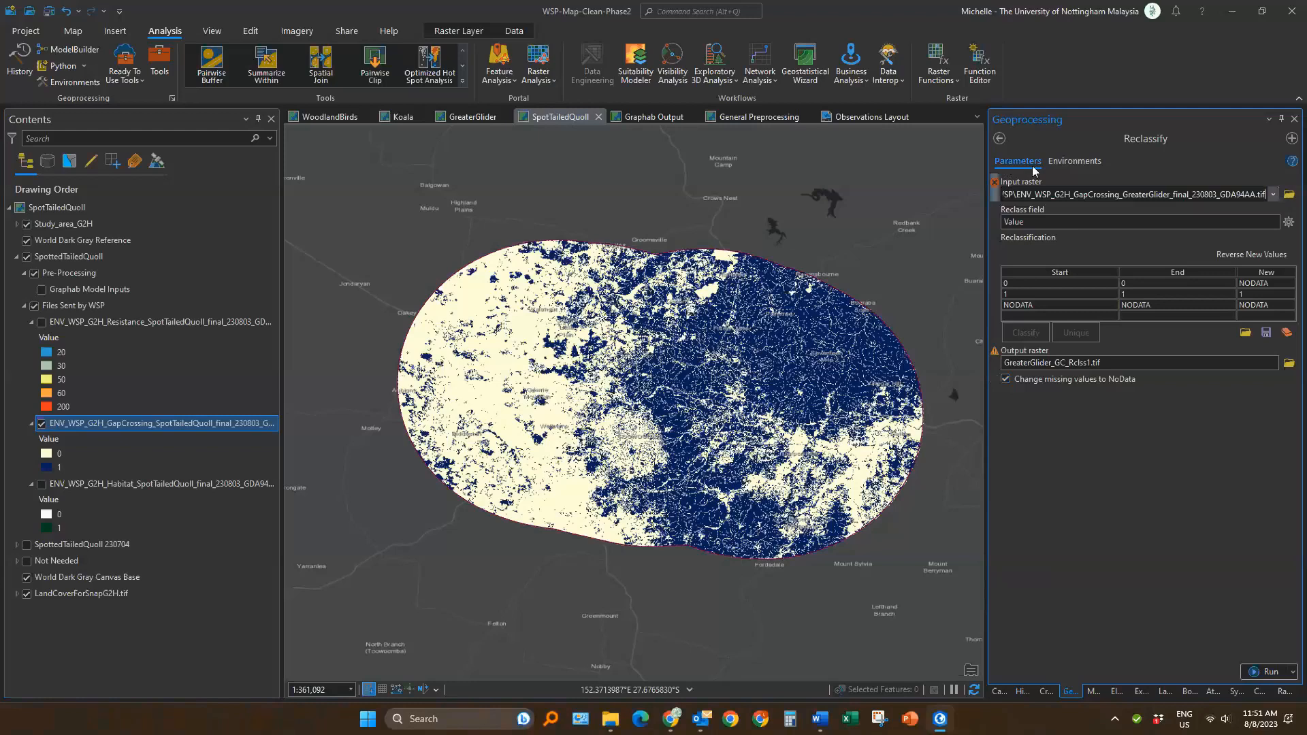
{"action": "left_click_drag", "start_coordinate": [142, 424], "coordinate": [1092, 194]}
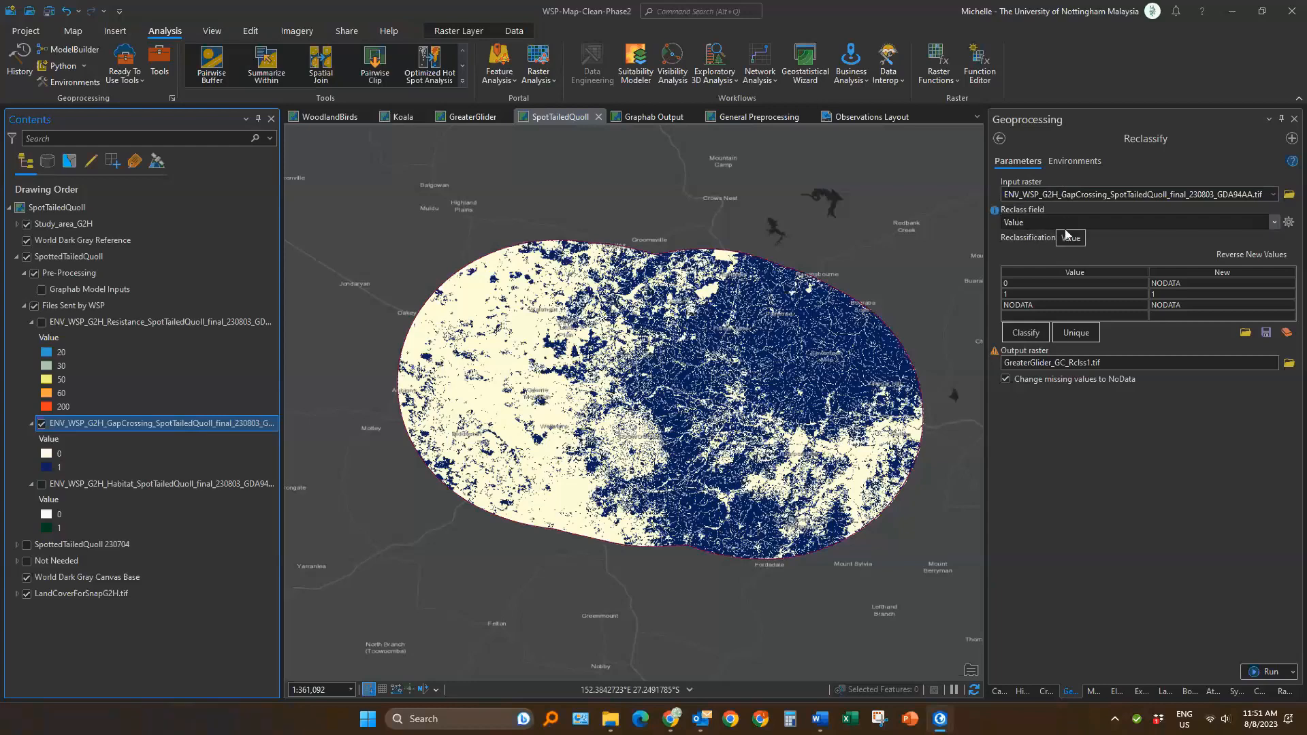
List the raster's unique values in the reclassification table, mapping 0 to NODATA and 1 to 1
{"action": "left_click", "coordinate": [1072, 334]}
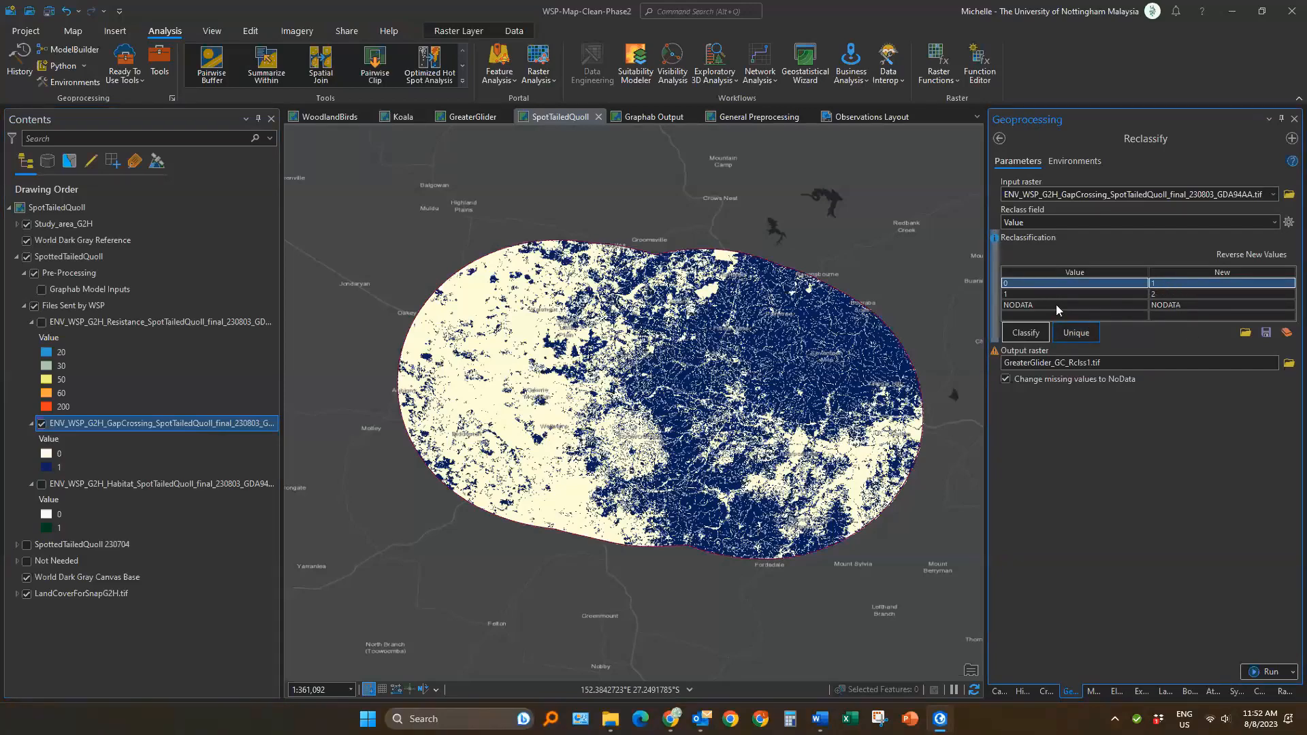
{"action": "left_click", "coordinate": [1182, 302]}
{"action": "left_click", "coordinate": [1178, 283]}
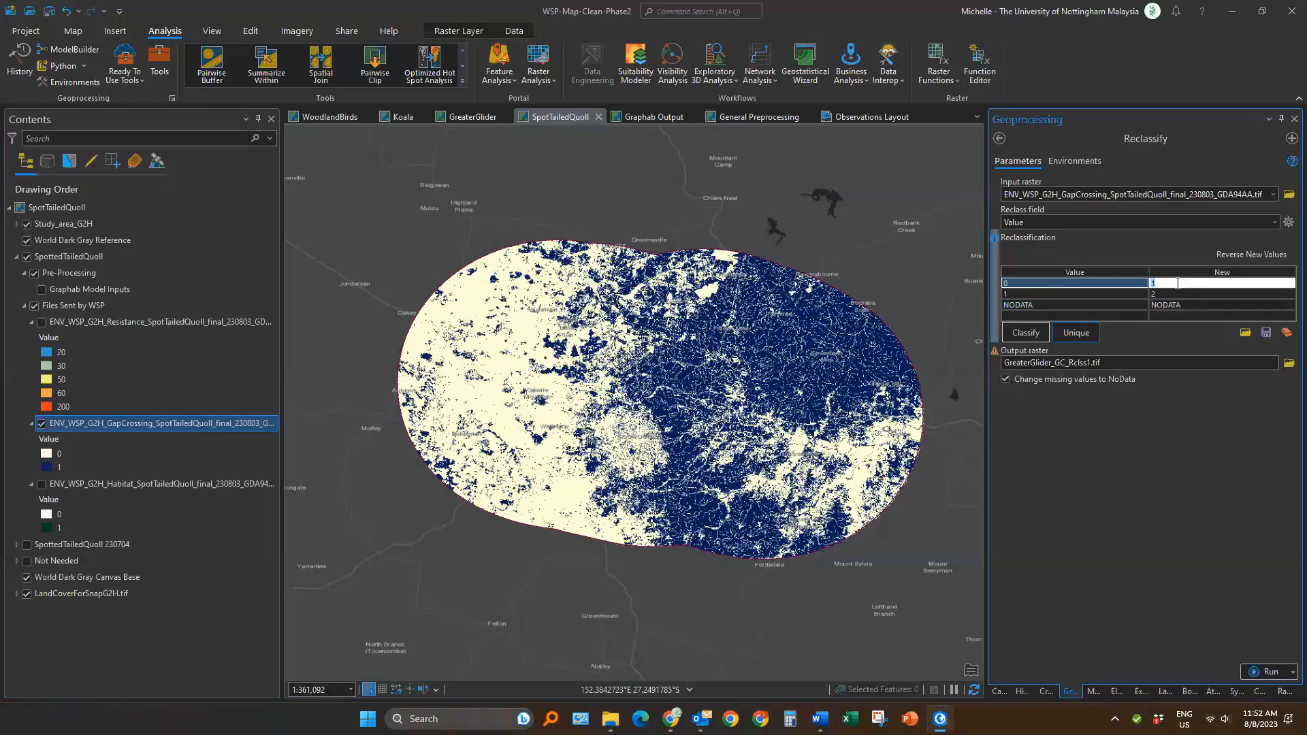
{"action": "type", "text": "NODATA"}
{"action": "left_click", "coordinate": [1177, 291]}
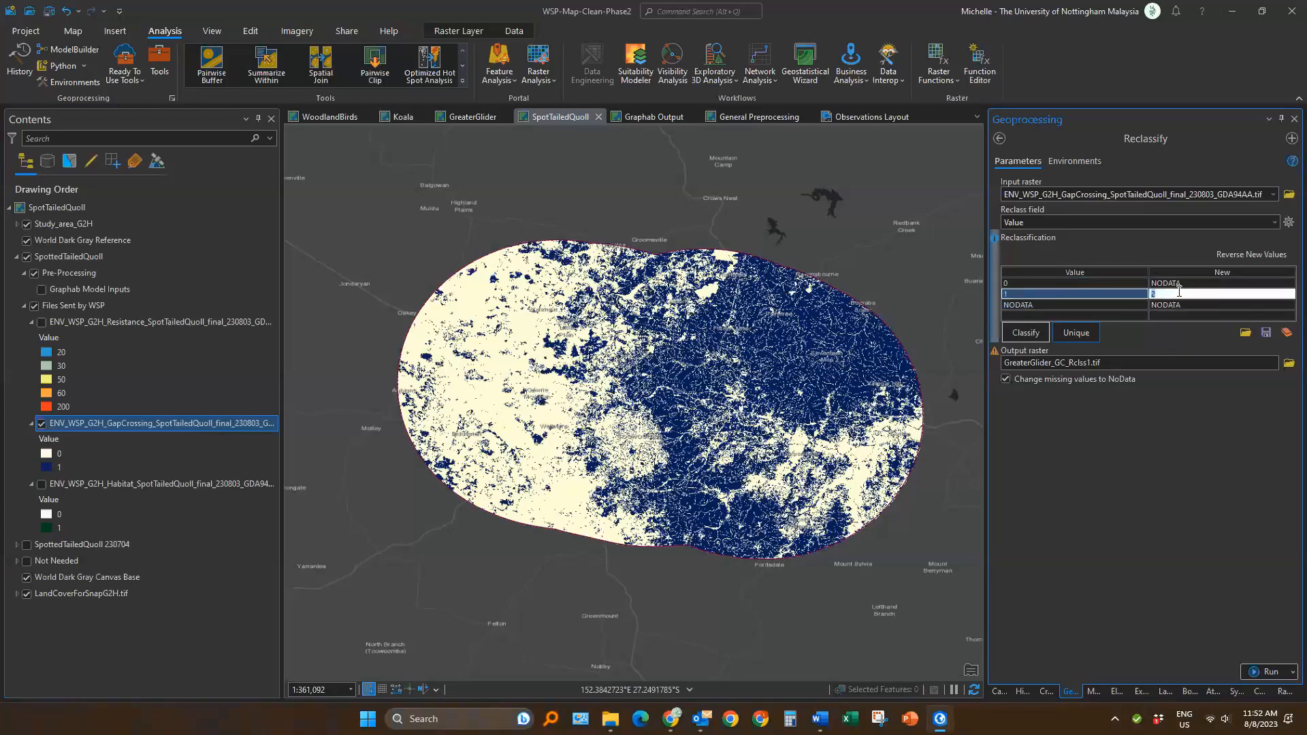
{"action": "type", "text": "1"}
{"action": "key", "text": "Return"}
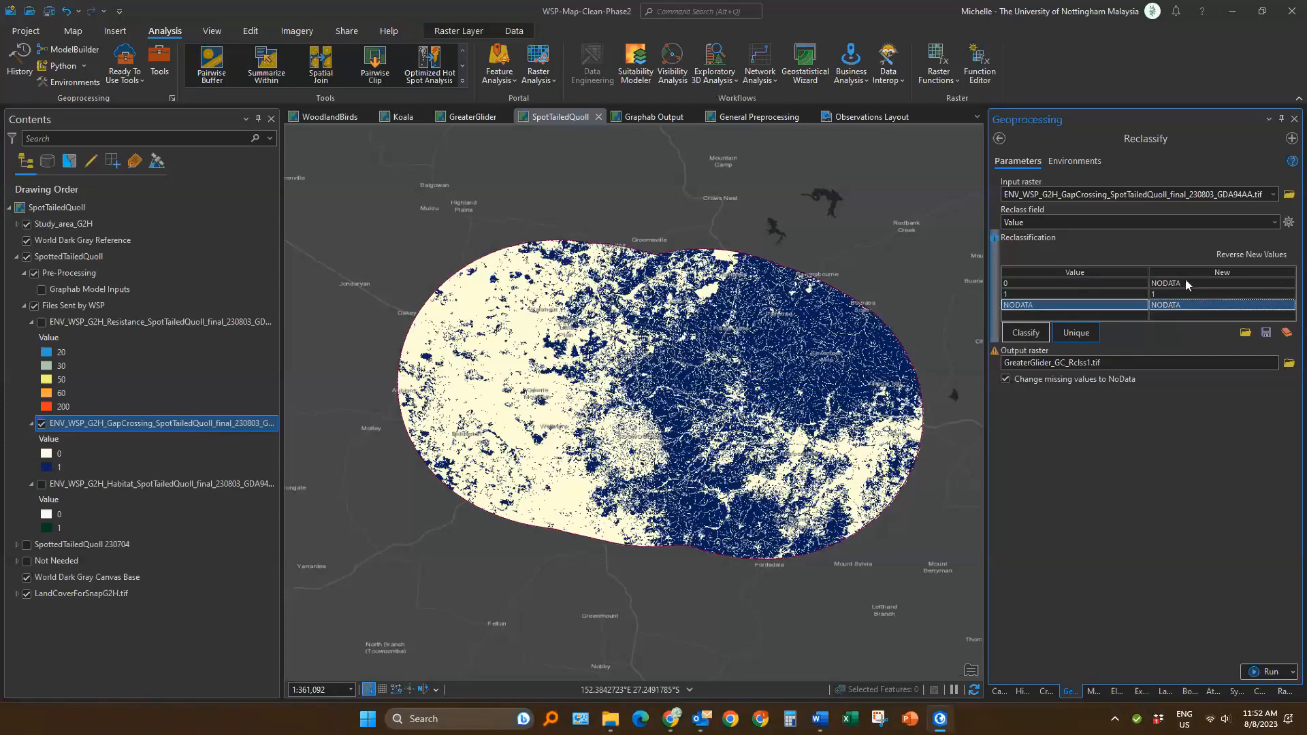
{"action": "left_click", "coordinate": [1167, 294]}
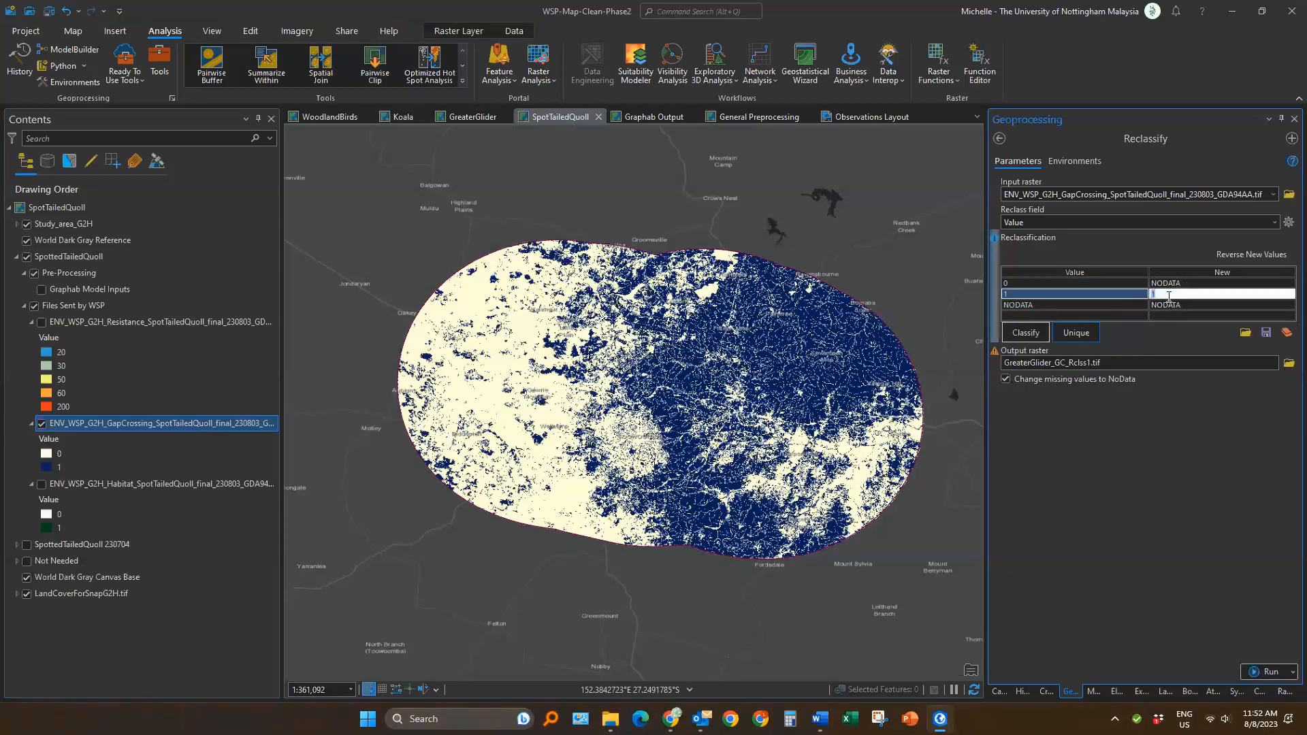
{"action": "type", "text": "2"}
{"action": "left_click", "coordinate": [1155, 418]}
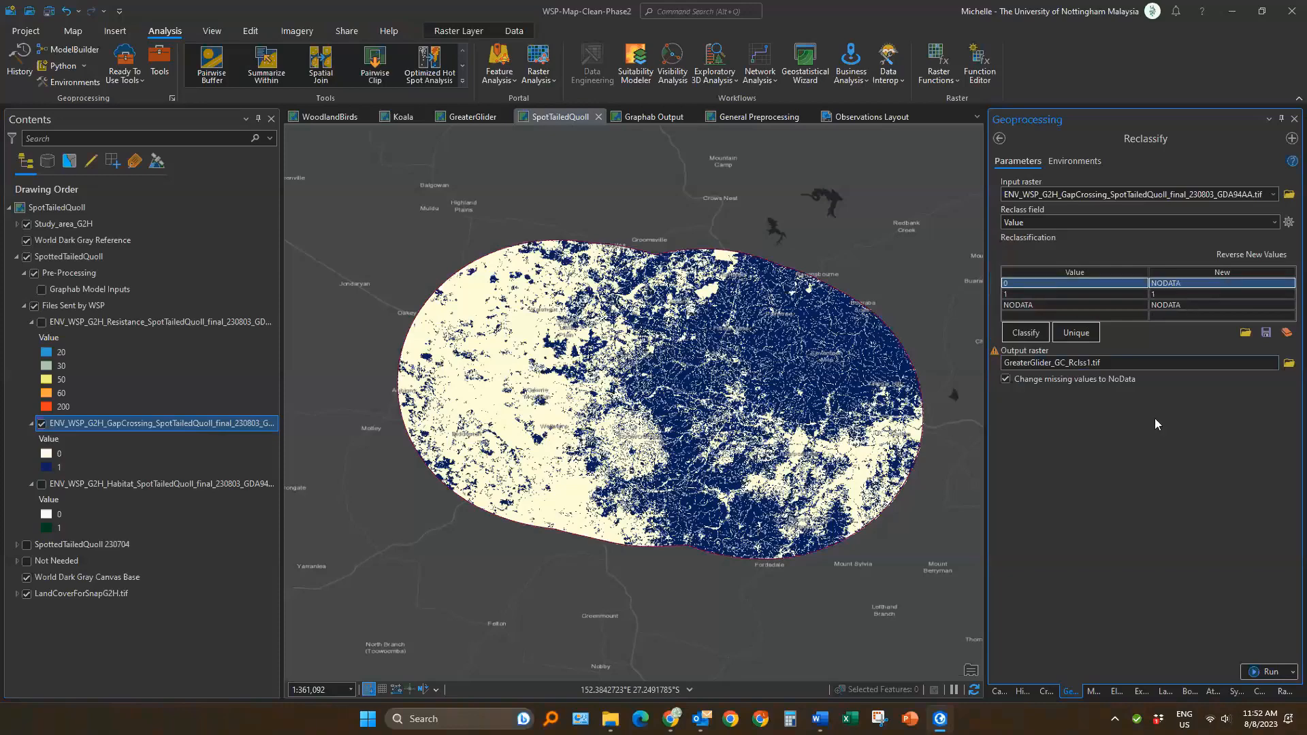
{"action": "left_click", "coordinate": [1155, 293]}
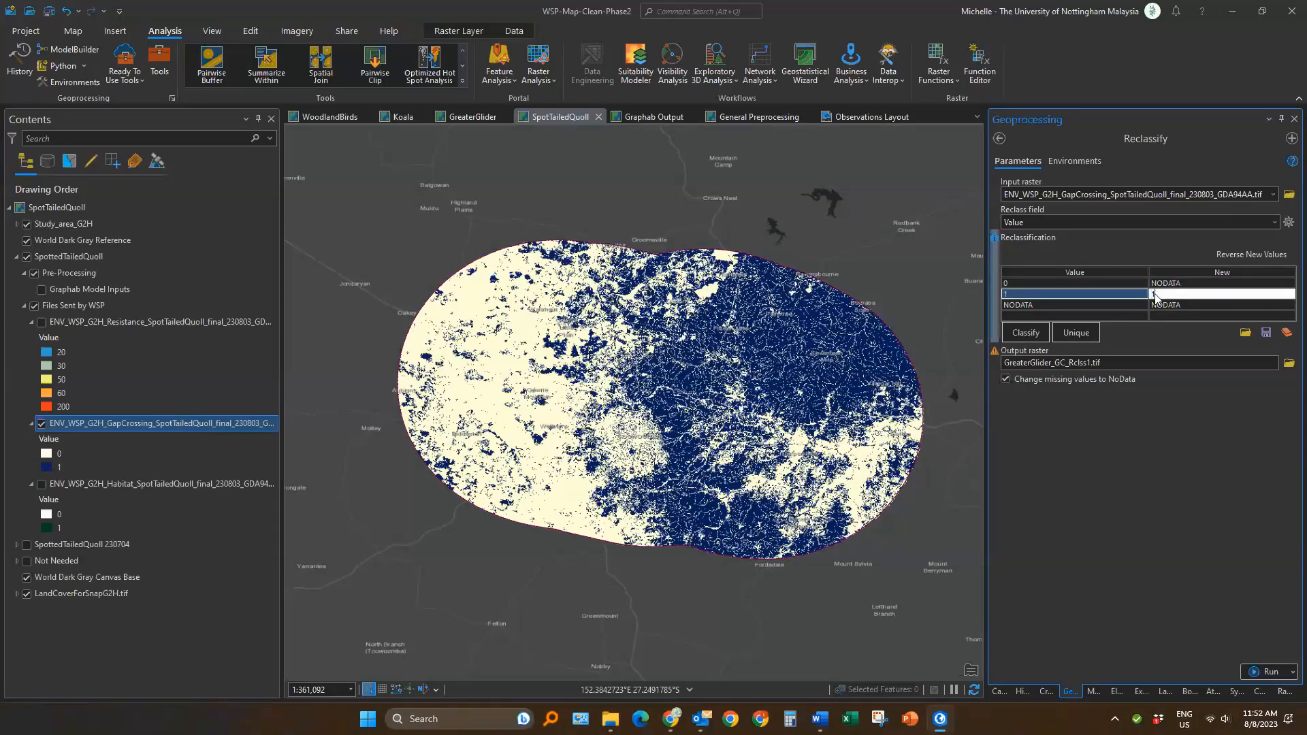
{"action": "key", "text": "Return"}
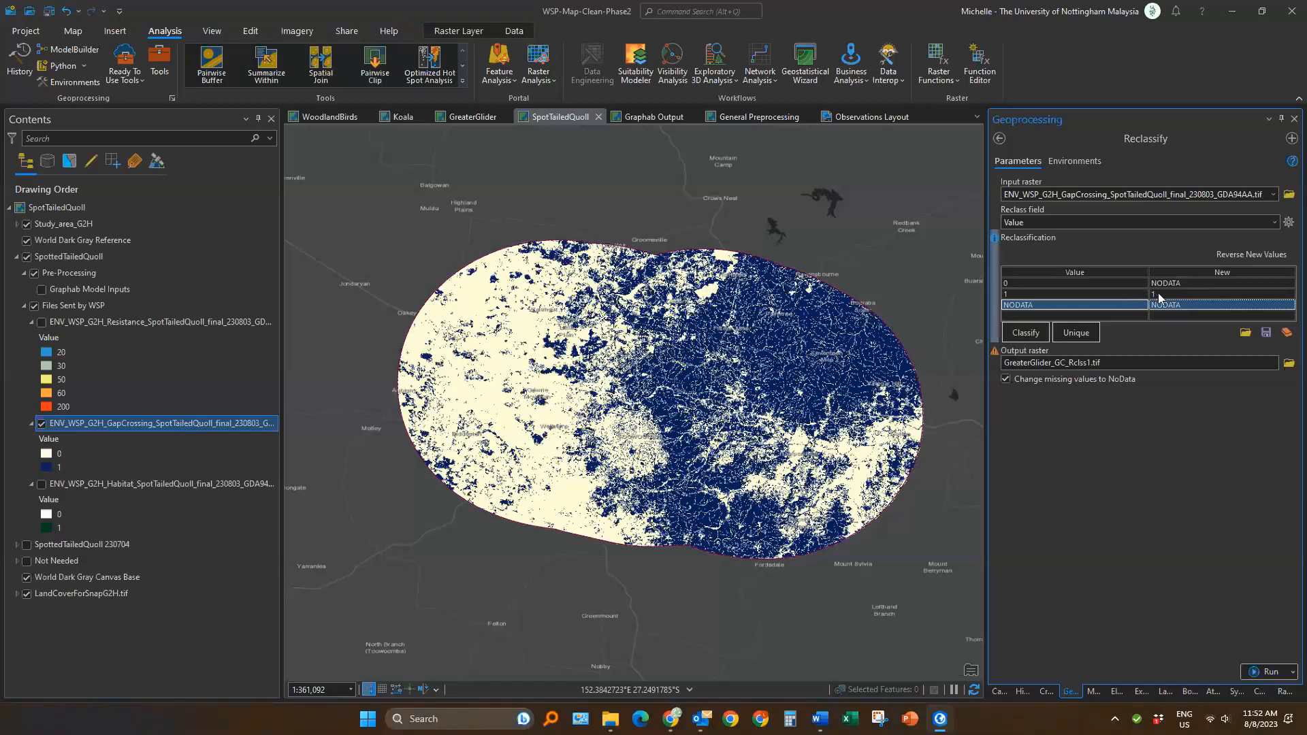
{"action": "left_click", "coordinate": [1088, 467]}
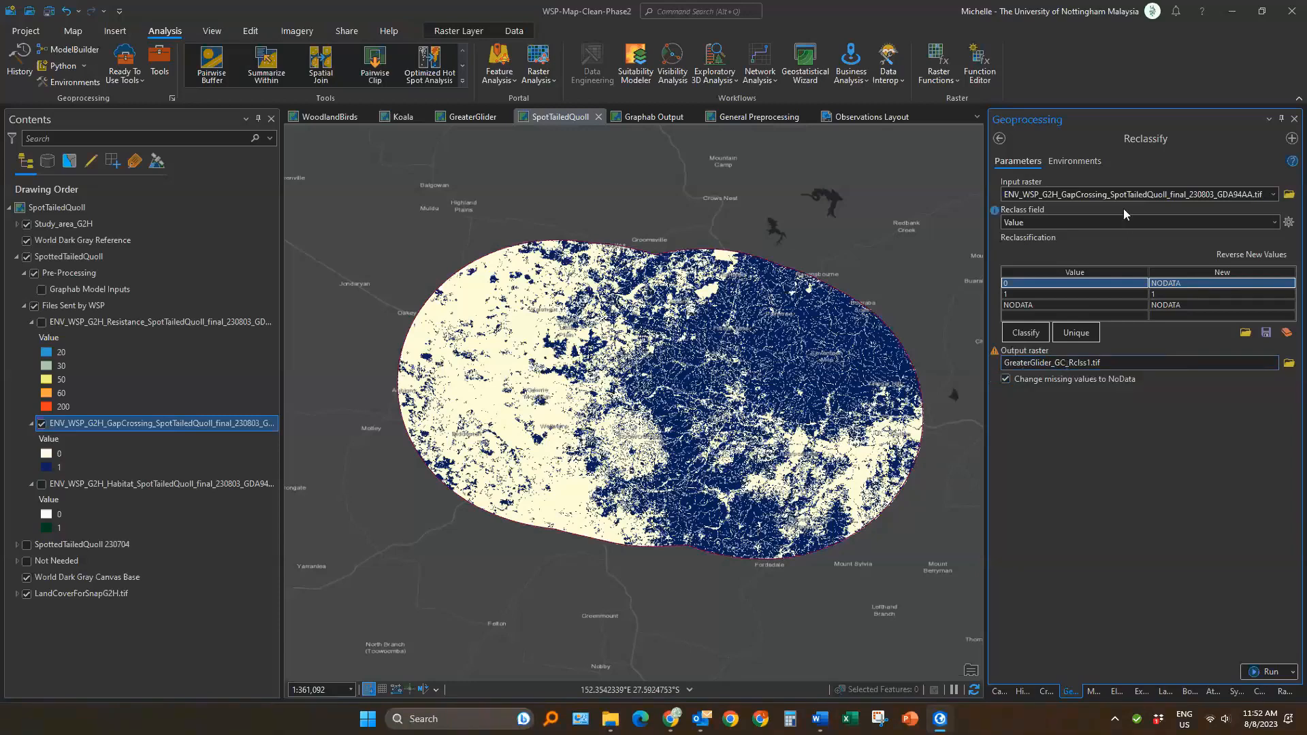
Replace GreaterGlider with SpotTailedQuoll in the output raster's folder and file name, giving SpotTailedQuoll\1-PreProcess\SpotTailedQuoll_GC_Rclss1.tif
{"action": "left_click", "coordinate": [1135, 195]}
{"action": "double_click", "coordinate": [1158, 193]}
{"action": "key", "text": "ctrl+c"}
{"action": "left_click", "coordinate": [1137, 362]}
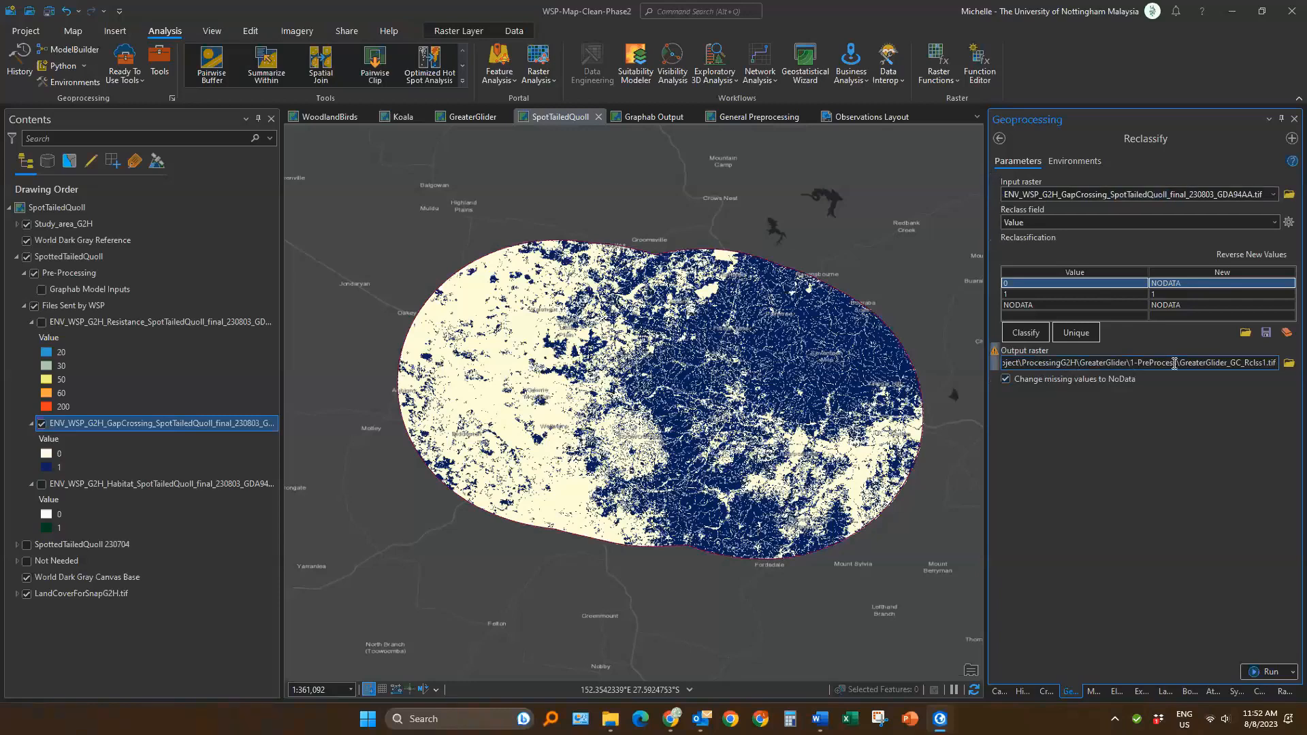
{"action": "double_click", "coordinate": [1119, 362]}
{"action": "key", "text": "ctrl+v"}
{"action": "triple_click", "coordinate": [1218, 362]}
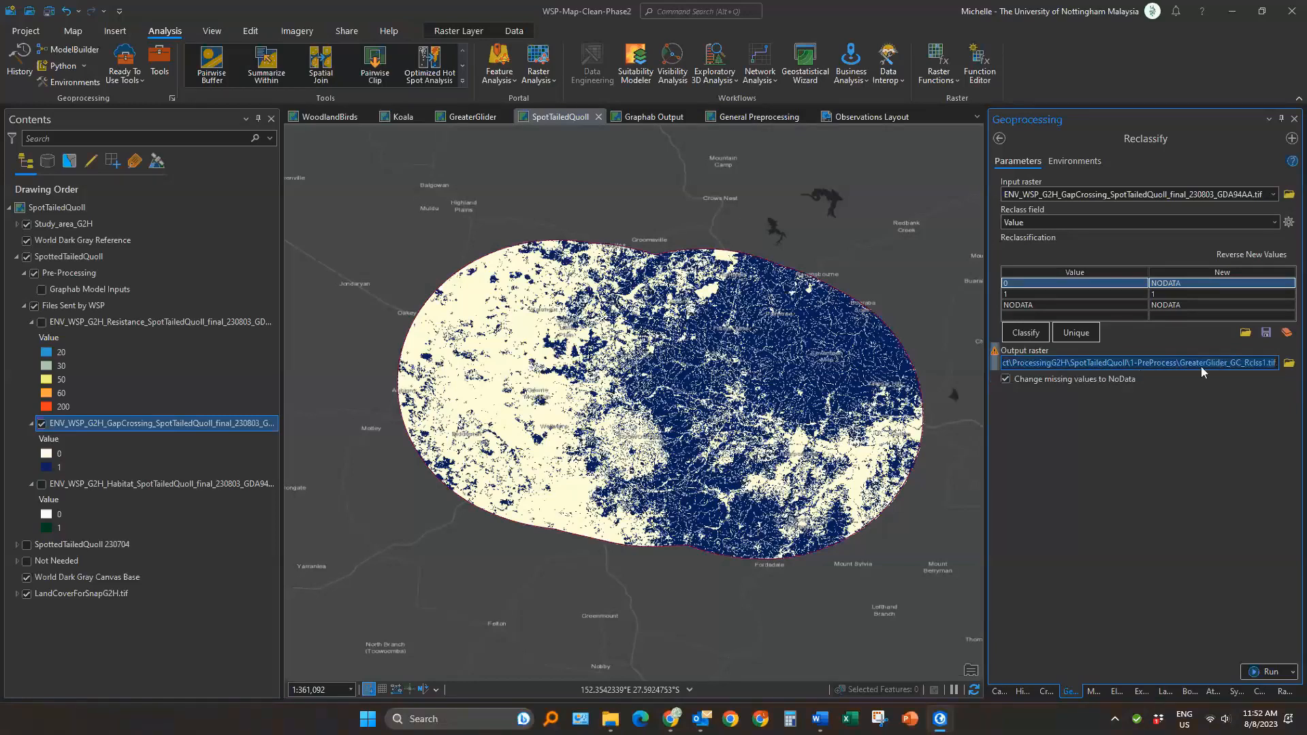
{"action": "double_click", "coordinate": [1199, 363]}
{"action": "key", "text": "ctrl+v"}
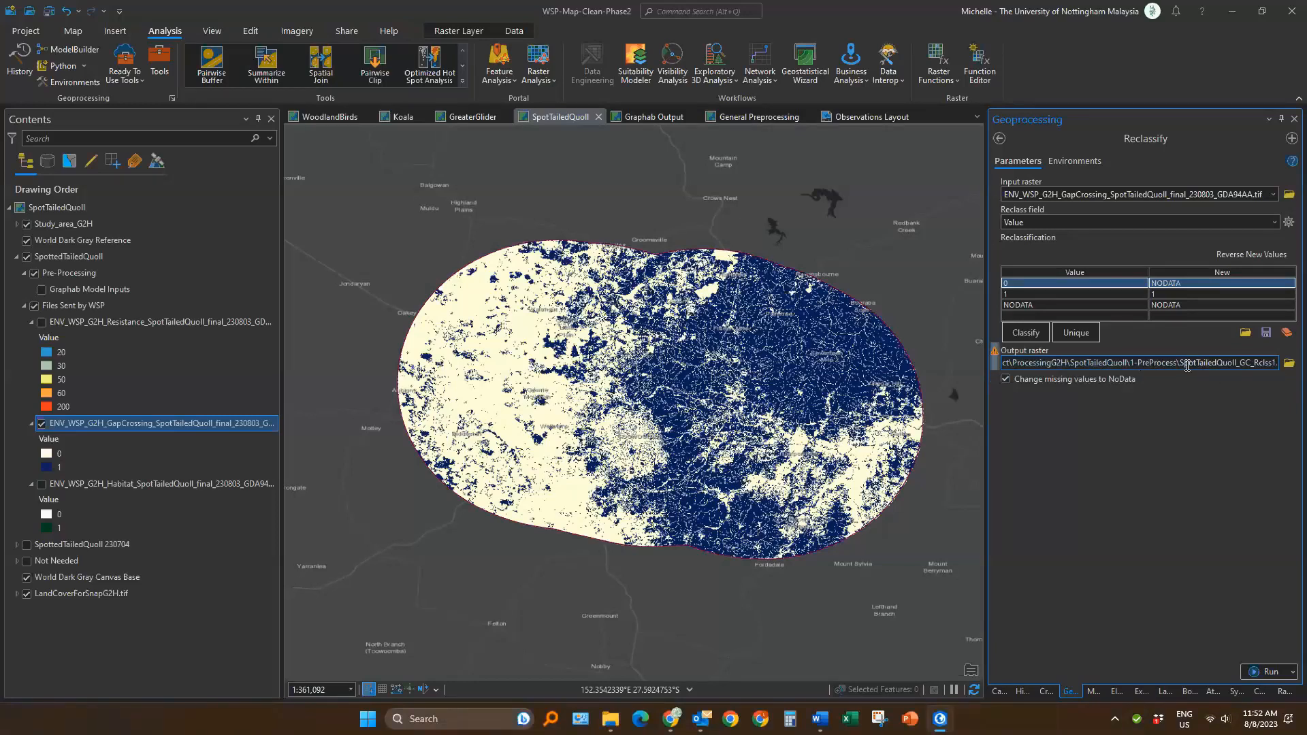
{"action": "left_click", "coordinate": [1189, 468]}
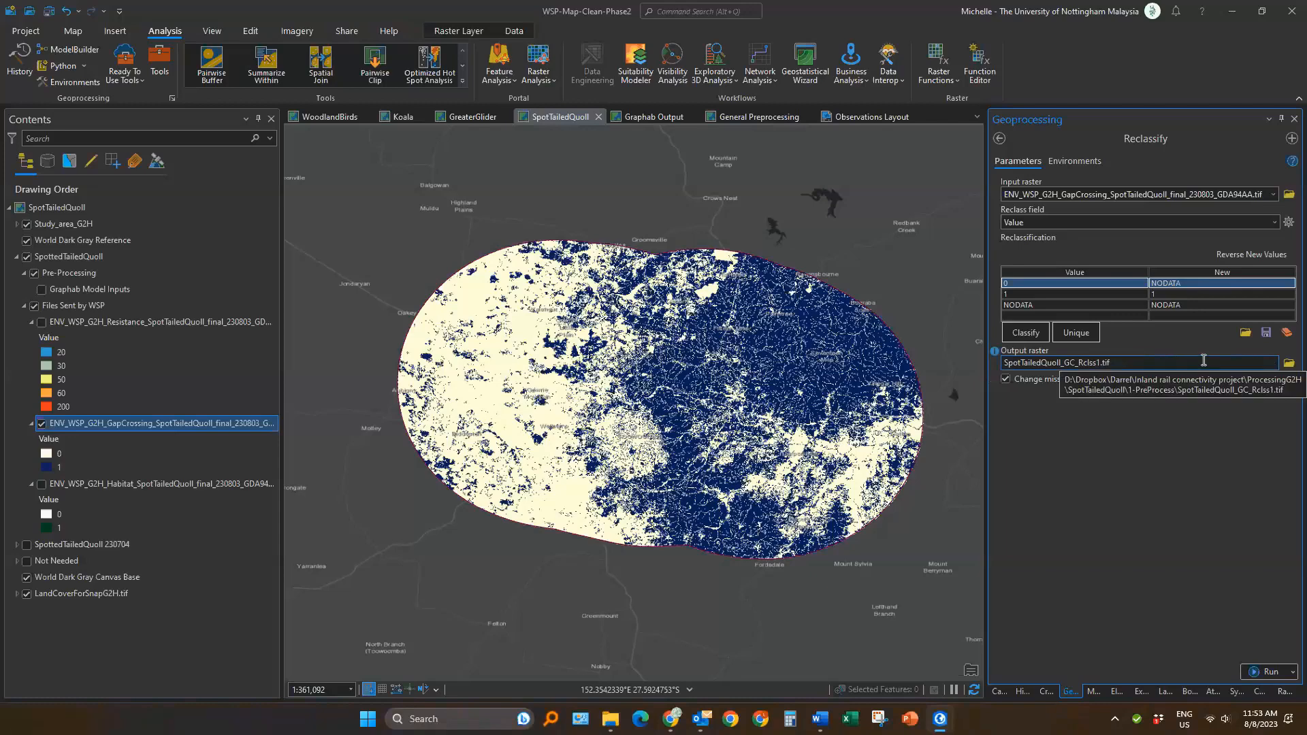
Browse to ProcessingG2H\SpotTailedQuoll\1-PreProcess for the Reclassify output raster and save it there as SpotTailedQuoll_GC_Rclss1.tif
{"action": "left_click", "coordinate": [1173, 363]}
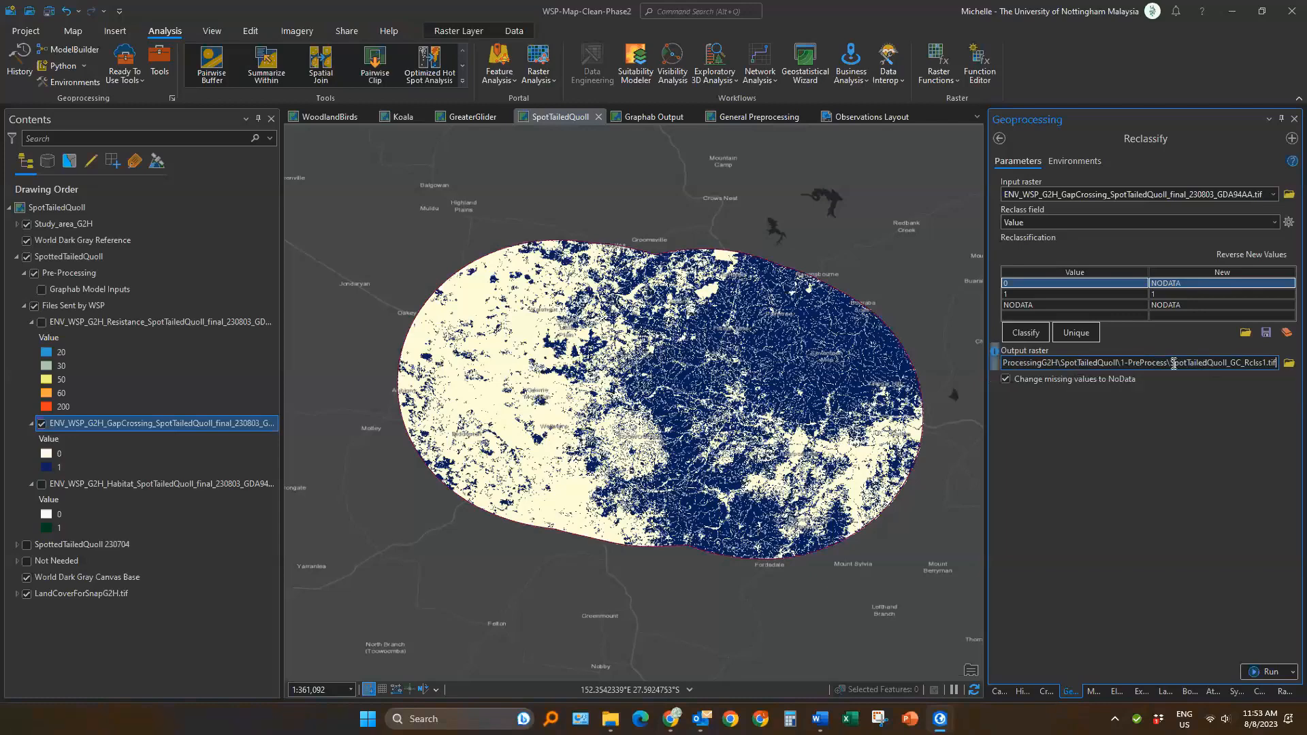
{"action": "left_click", "coordinate": [1288, 365]}
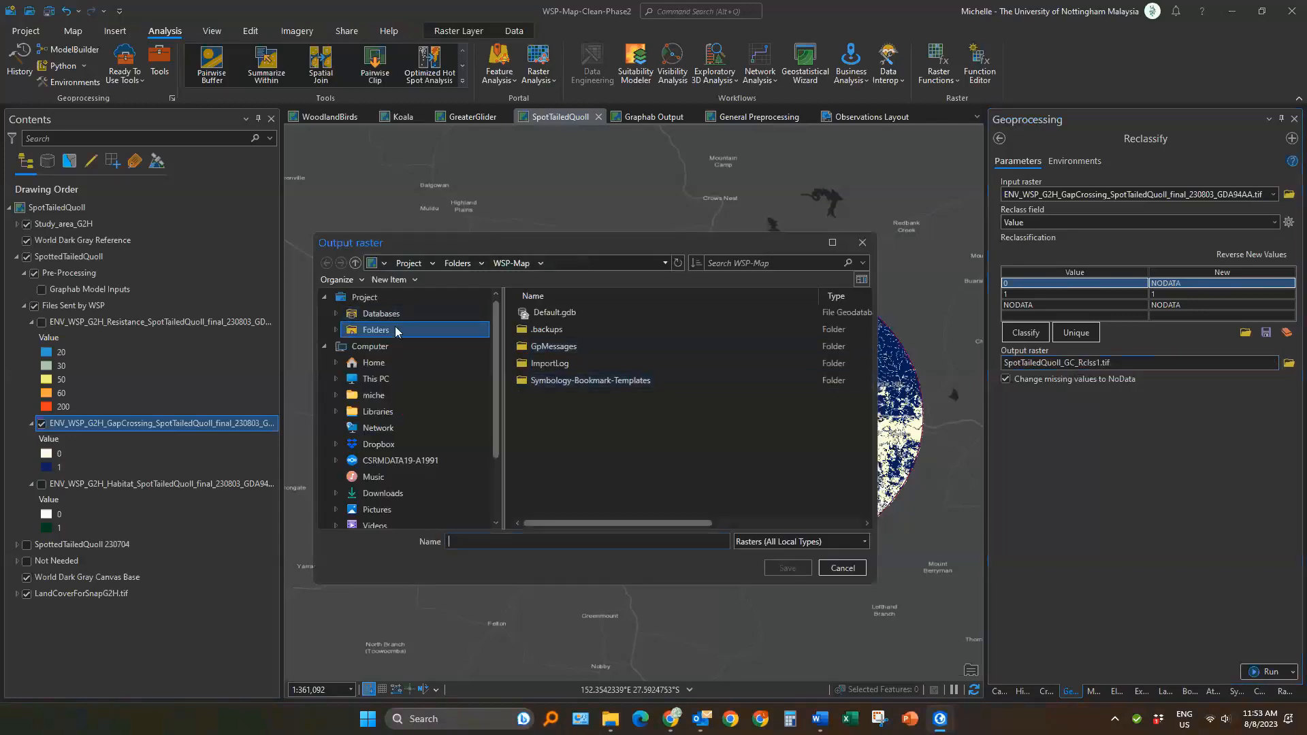
{"action": "double_click", "coordinate": [558, 365]}
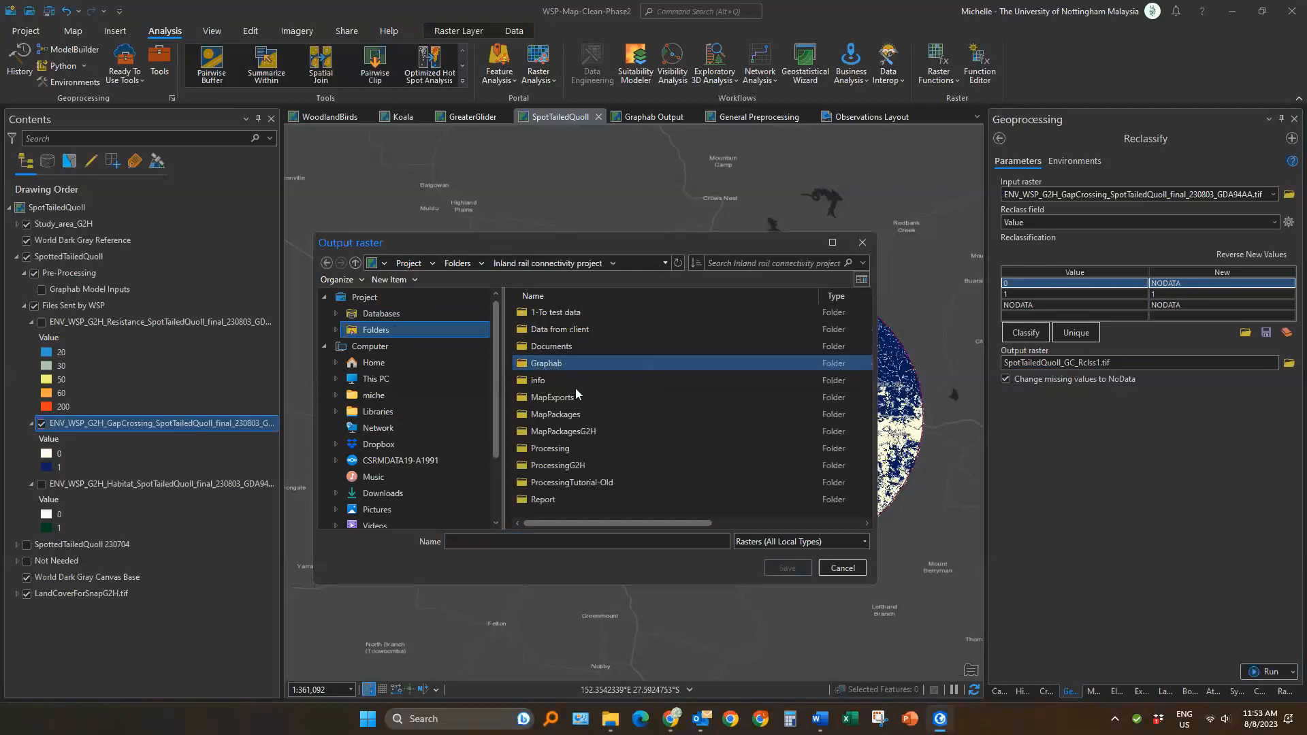
{"action": "double_click", "coordinate": [574, 465]}
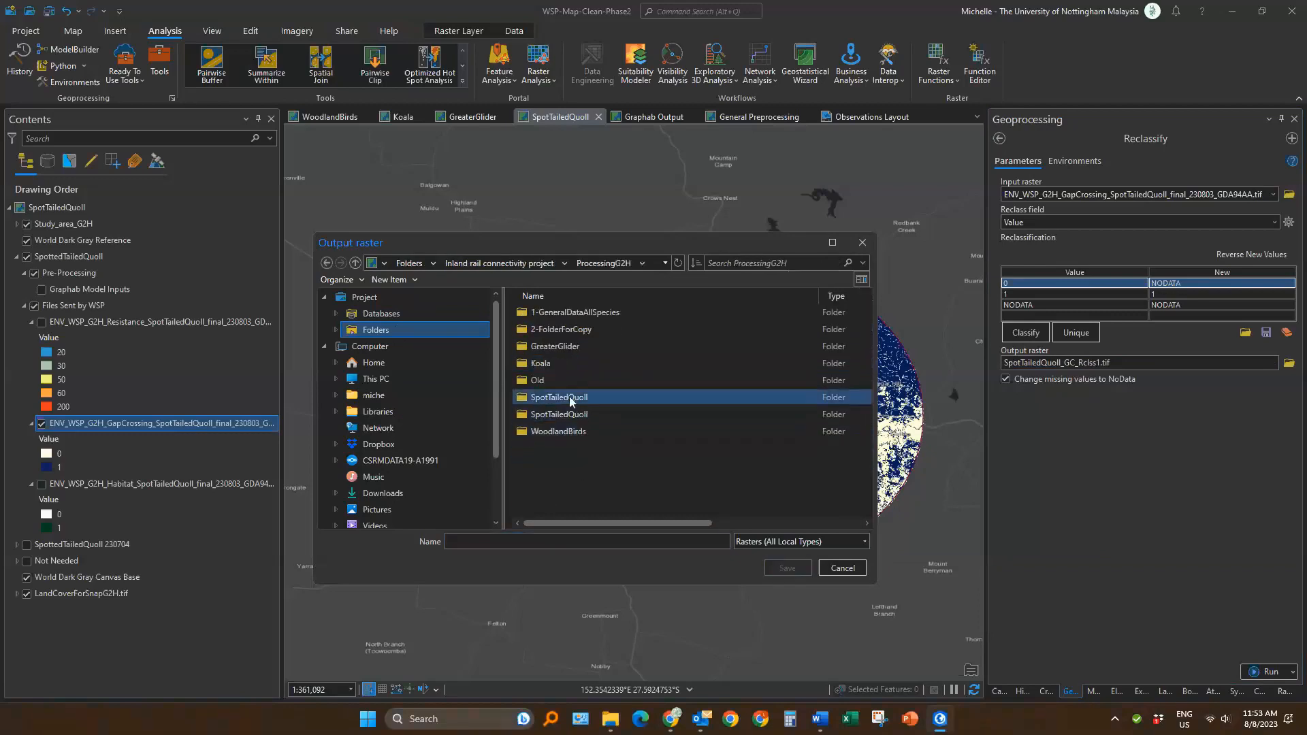
{"action": "left_click", "coordinate": [678, 262]}
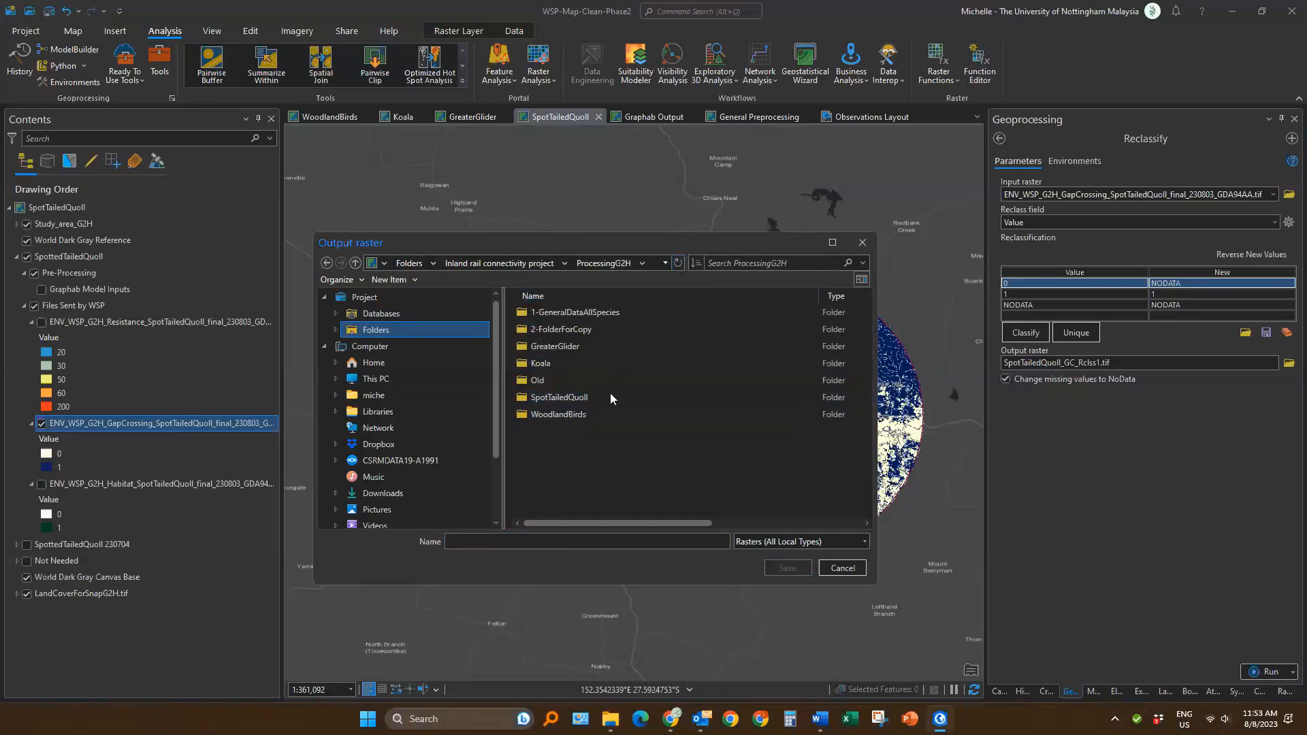
{"action": "double_click", "coordinate": [566, 400]}
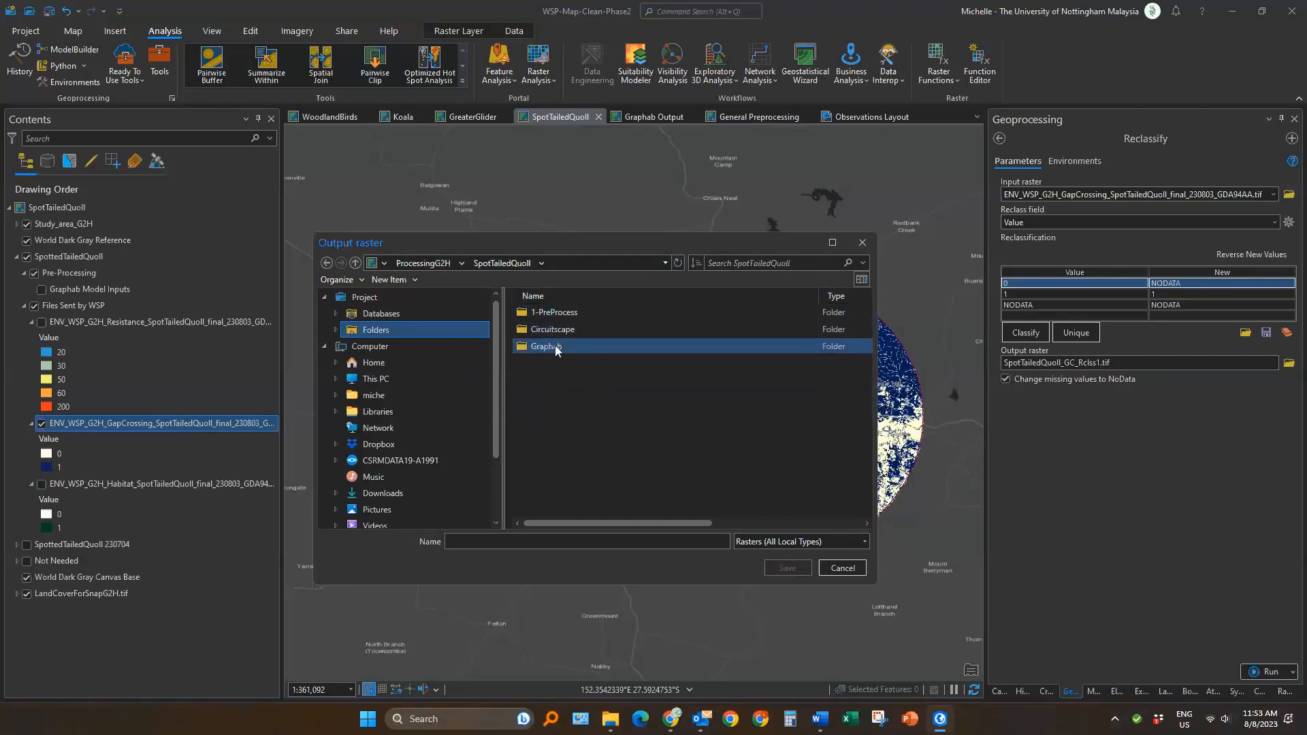
{"action": "double_click", "coordinate": [566, 314]}
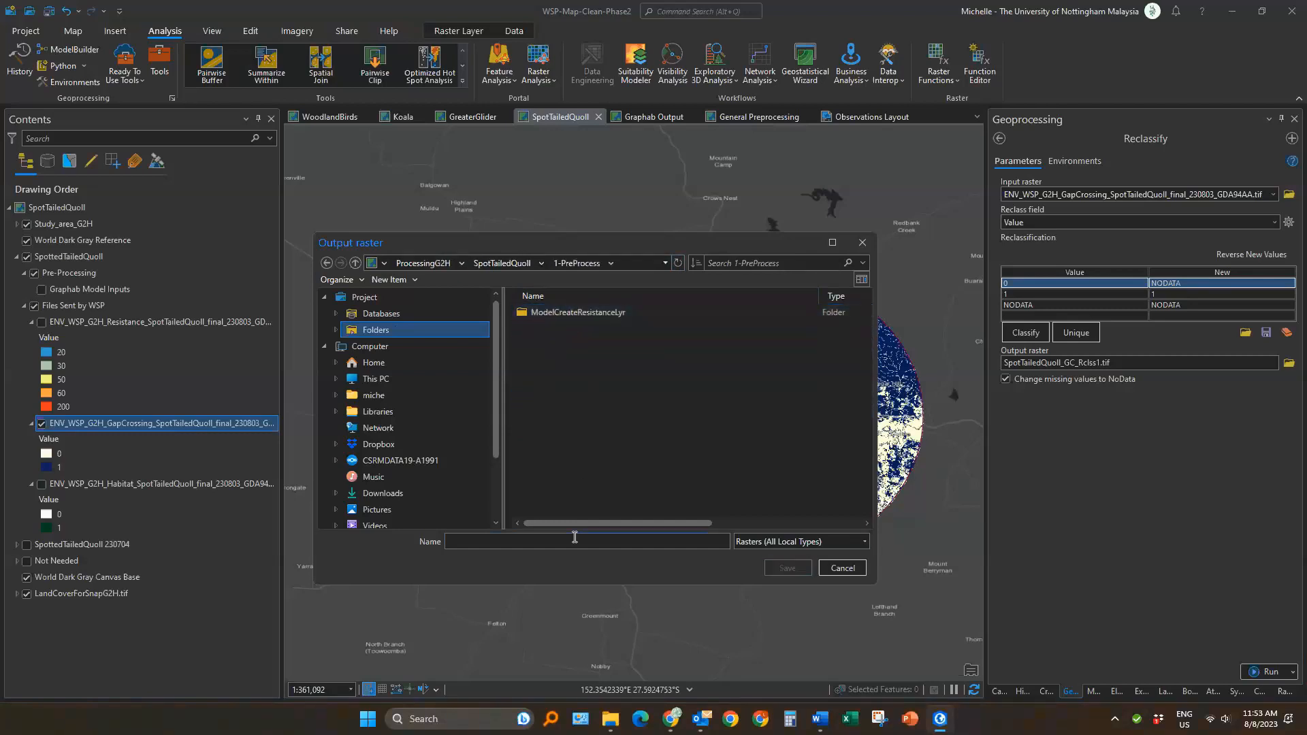
{"action": "type", "text": "SpotTailedQuoll_GC_Rclss1.tif"}
{"action": "left_click", "coordinate": [787, 568]}
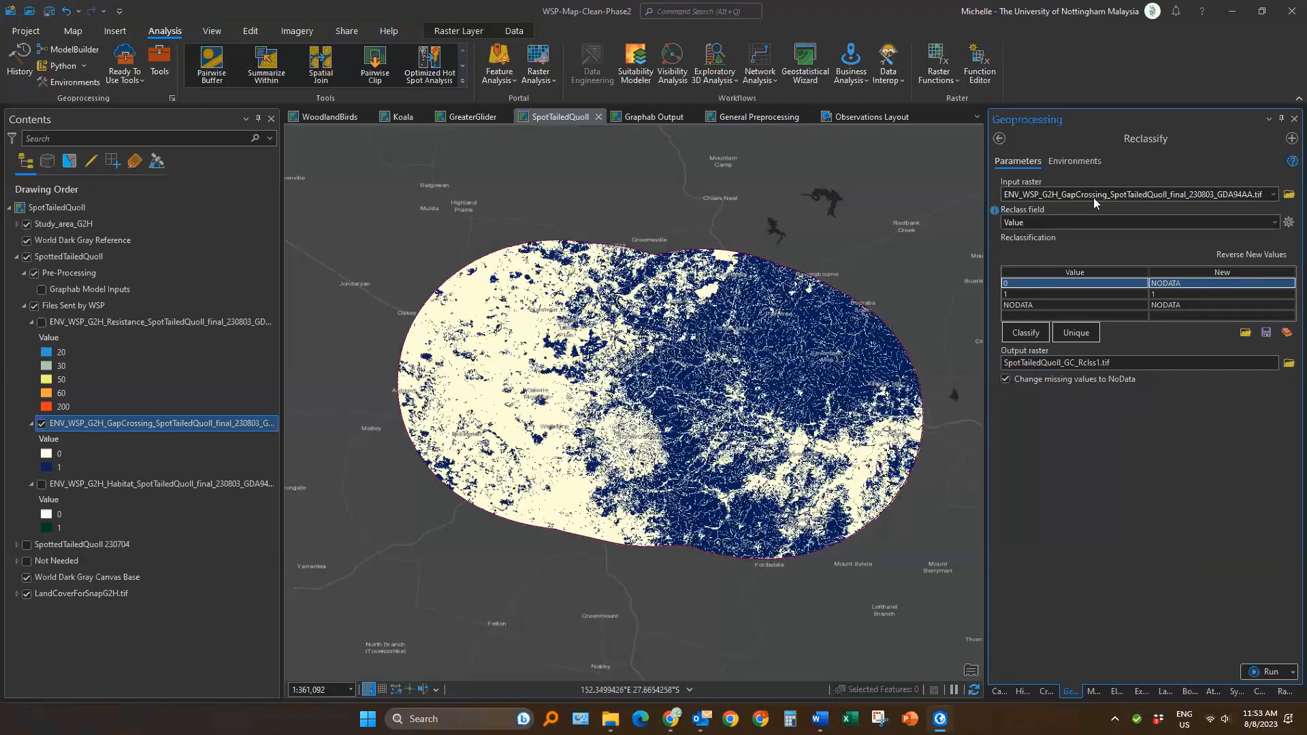
Check the Reclassify tool's coordinate system, processing extent, mask and snap raster environments, and run the gap-crossing reclassification
{"action": "left_click", "coordinate": [1085, 160]}
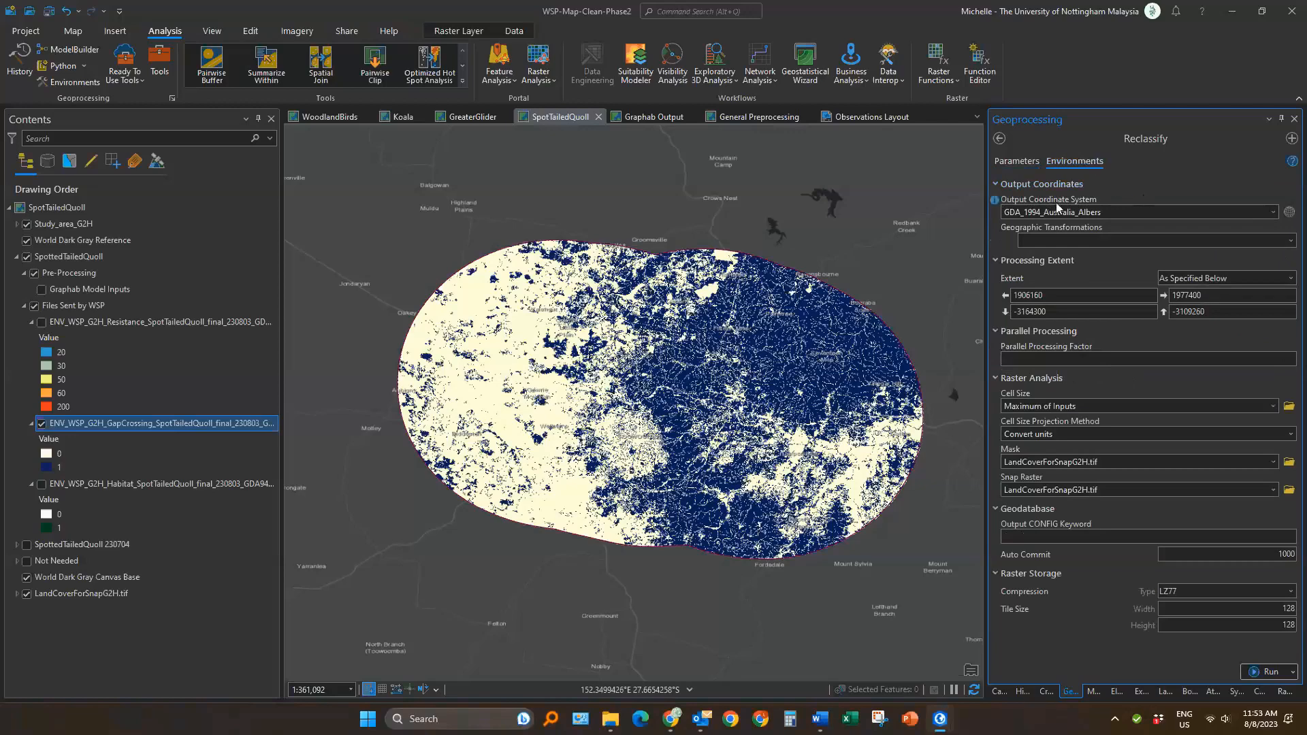
{"action": "left_click", "coordinate": [1185, 284]}
{"action": "left_click", "coordinate": [948, 520]}
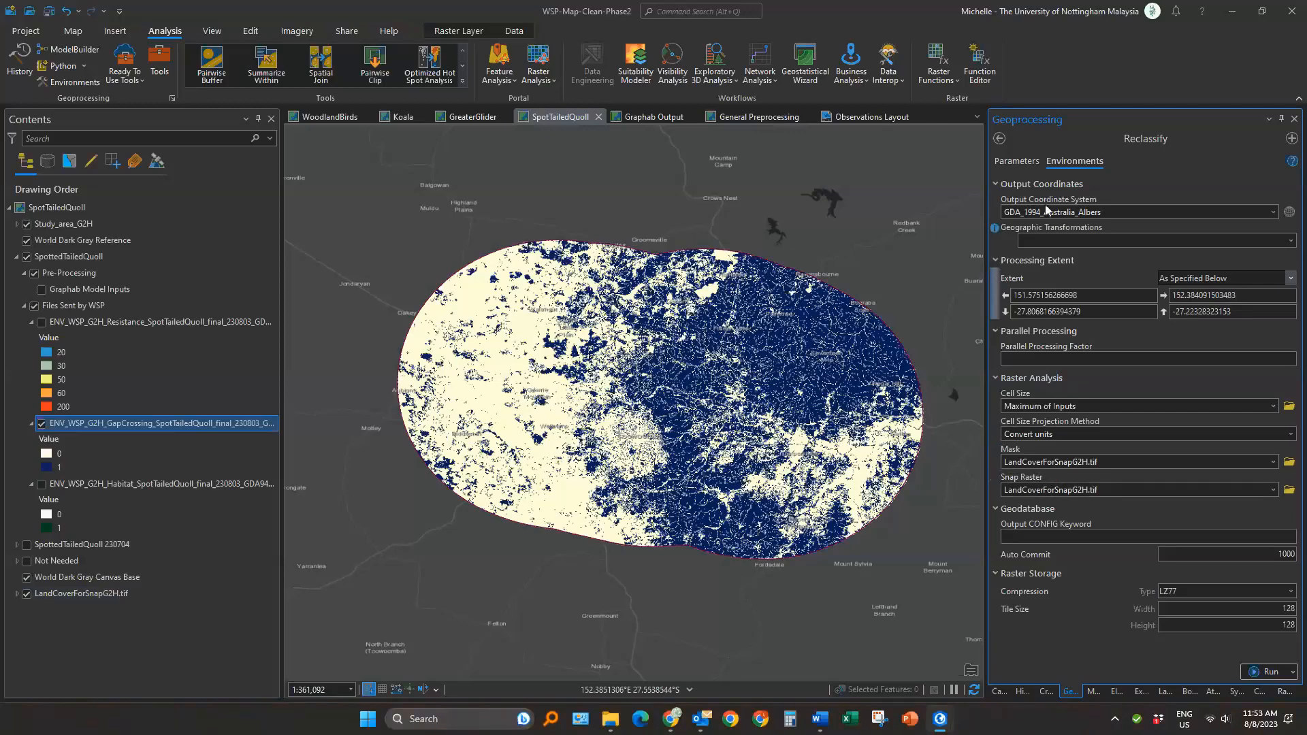
{"action": "left_click", "coordinate": [1008, 162]}
{"action": "left_click", "coordinate": [1271, 671]}
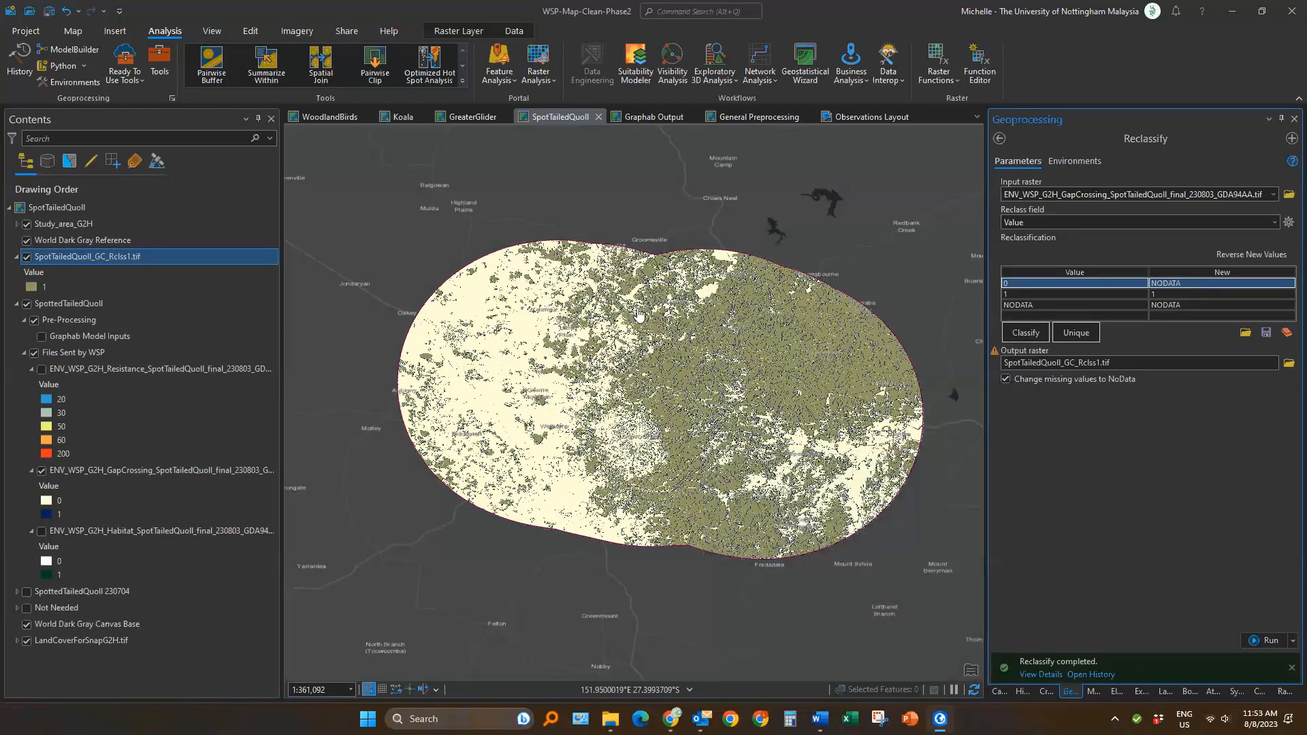
Compare the reclassified gap-crossing raster with the original GapCrossing raster at close range by toggling its visibility, and recheck the tool environments
{"action": "scroll", "coordinate": [654, 372], "scroll_direction": "up", "scroll_amount": 10}
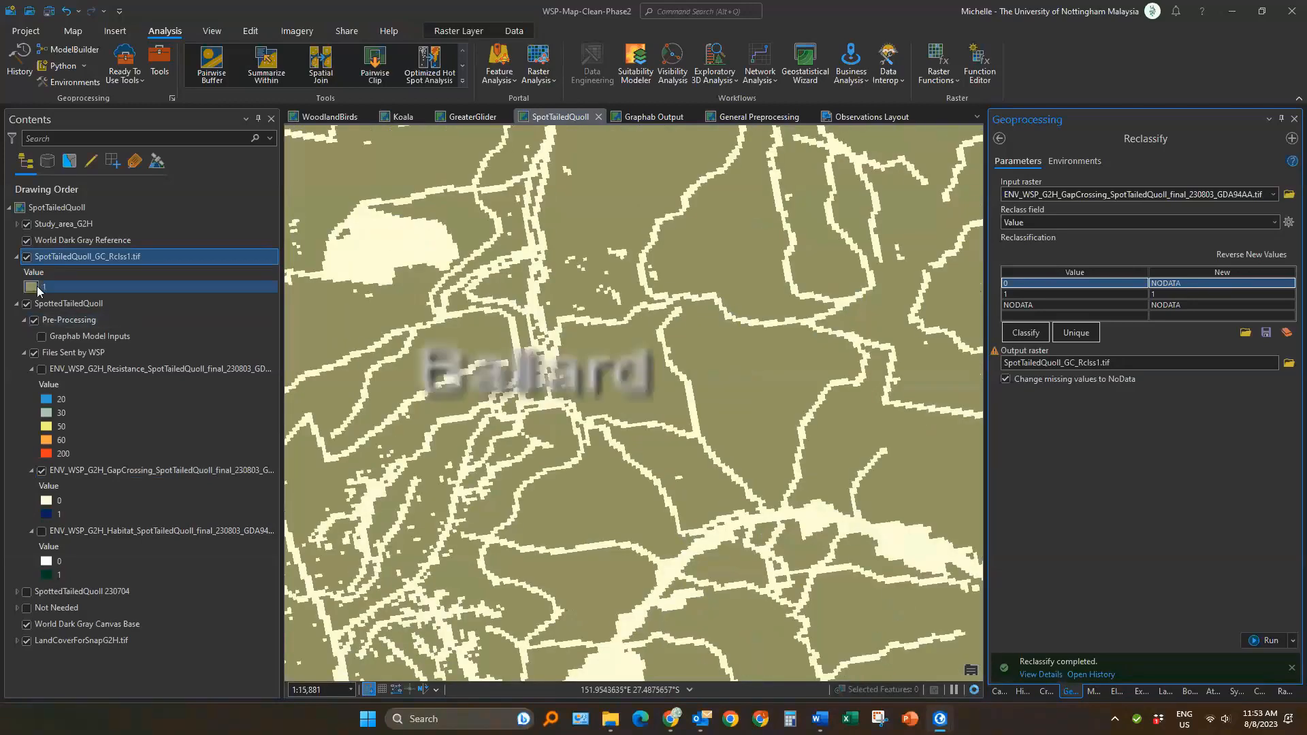
{"action": "left_click_drag", "start_coordinate": [442, 325], "coordinate": [646, 364]}
{"action": "scroll", "coordinate": [738, 367], "scroll_direction": "down", "scroll_amount": 3}
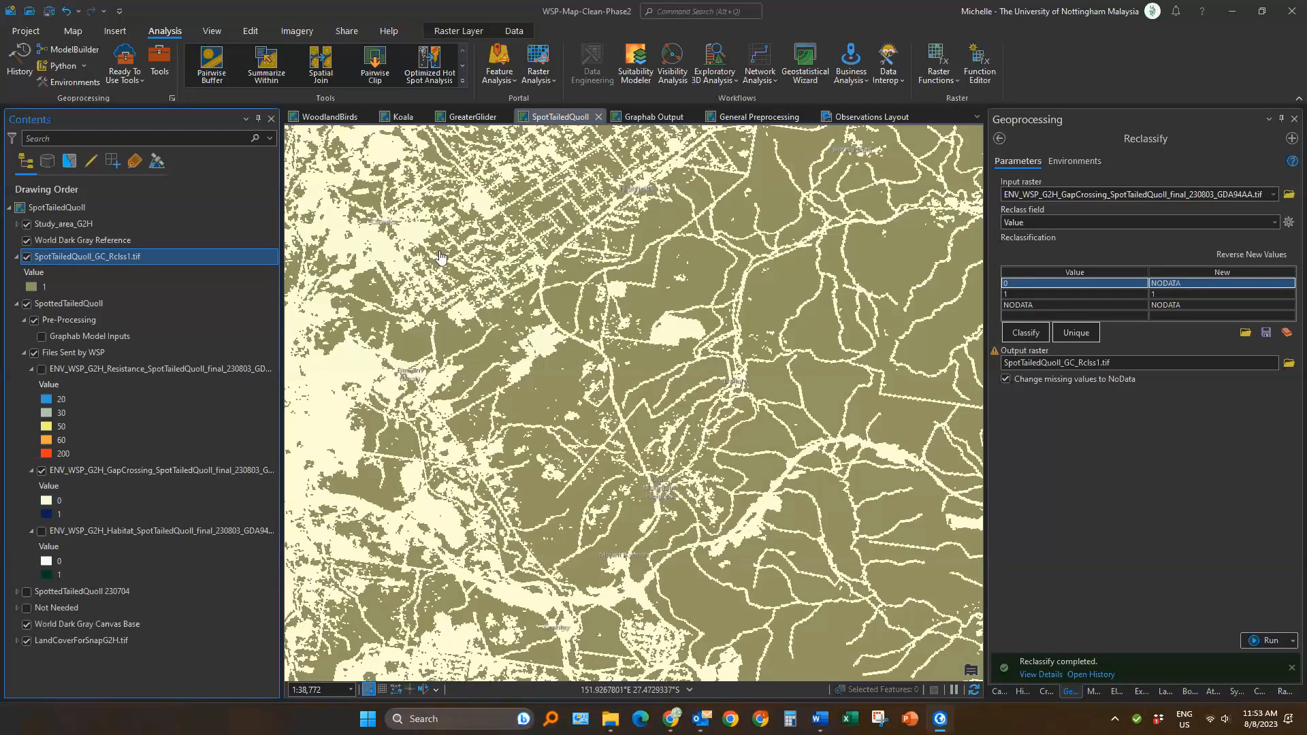
{"action": "scroll", "coordinate": [439, 257], "scroll_direction": "up", "scroll_amount": 4}
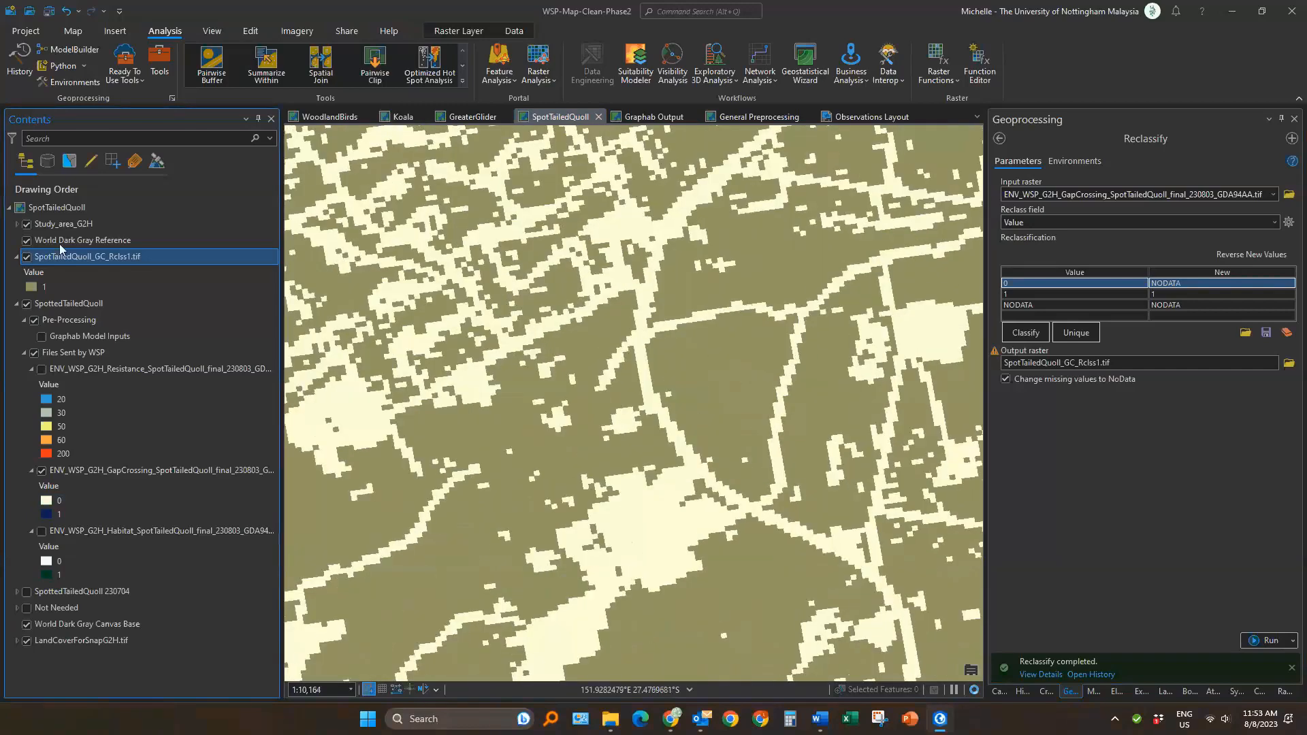
{"action": "left_click", "coordinate": [26, 257]}
{"action": "left_click", "coordinate": [27, 257]}
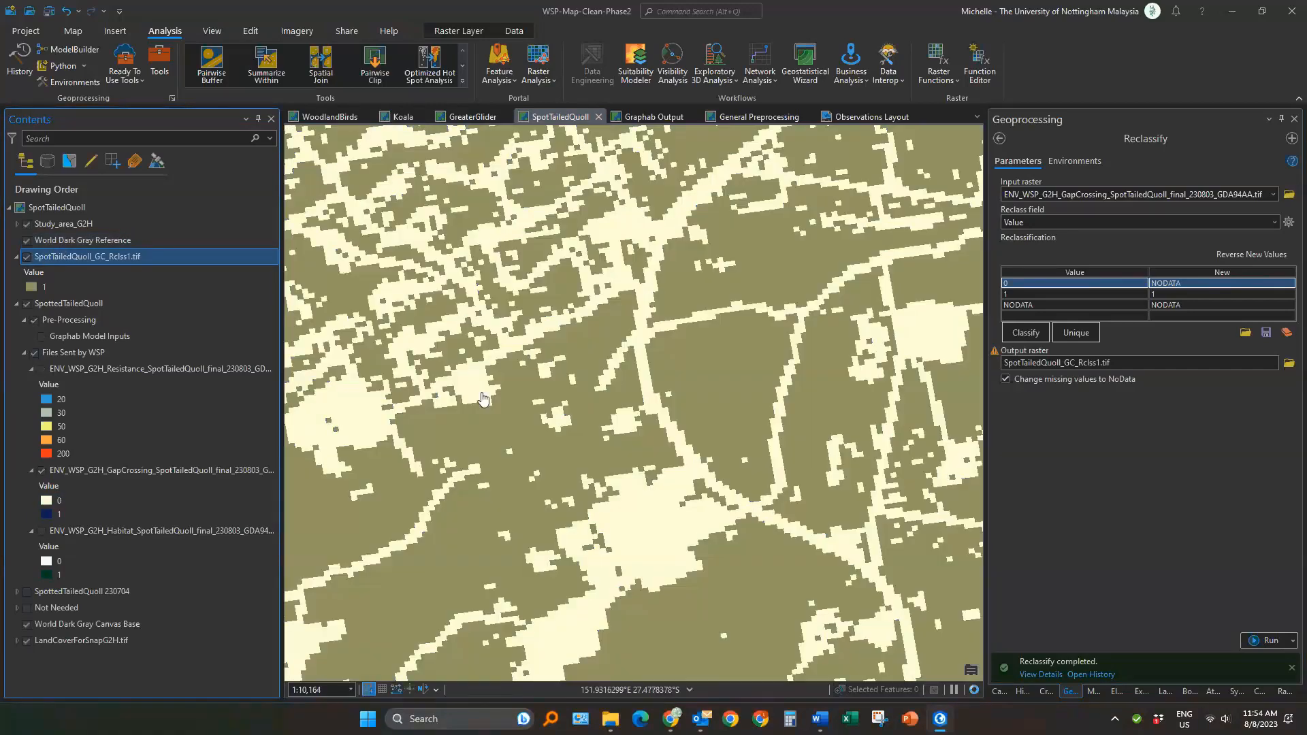
{"action": "scroll", "coordinate": [618, 384], "scroll_direction": "up", "scroll_amount": 1}
{"action": "left_click", "coordinate": [27, 256]}
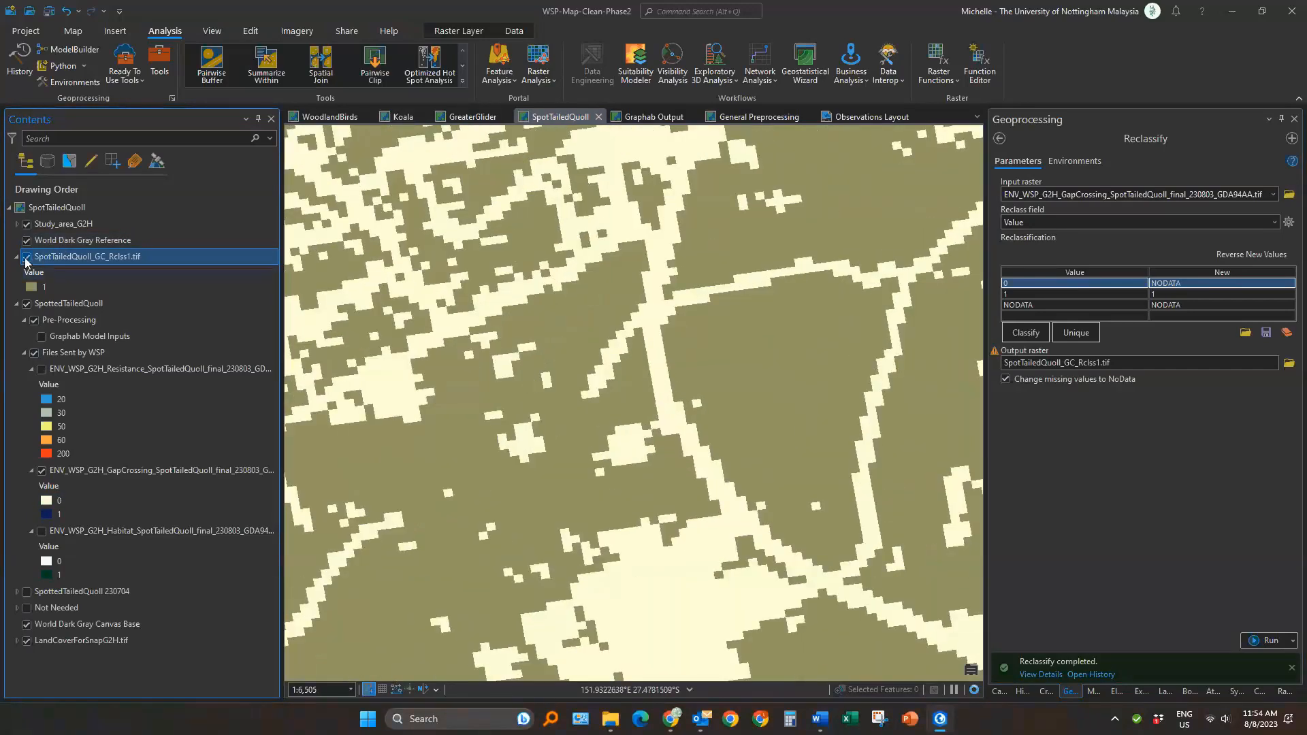
{"action": "left_click", "coordinate": [1056, 162]}
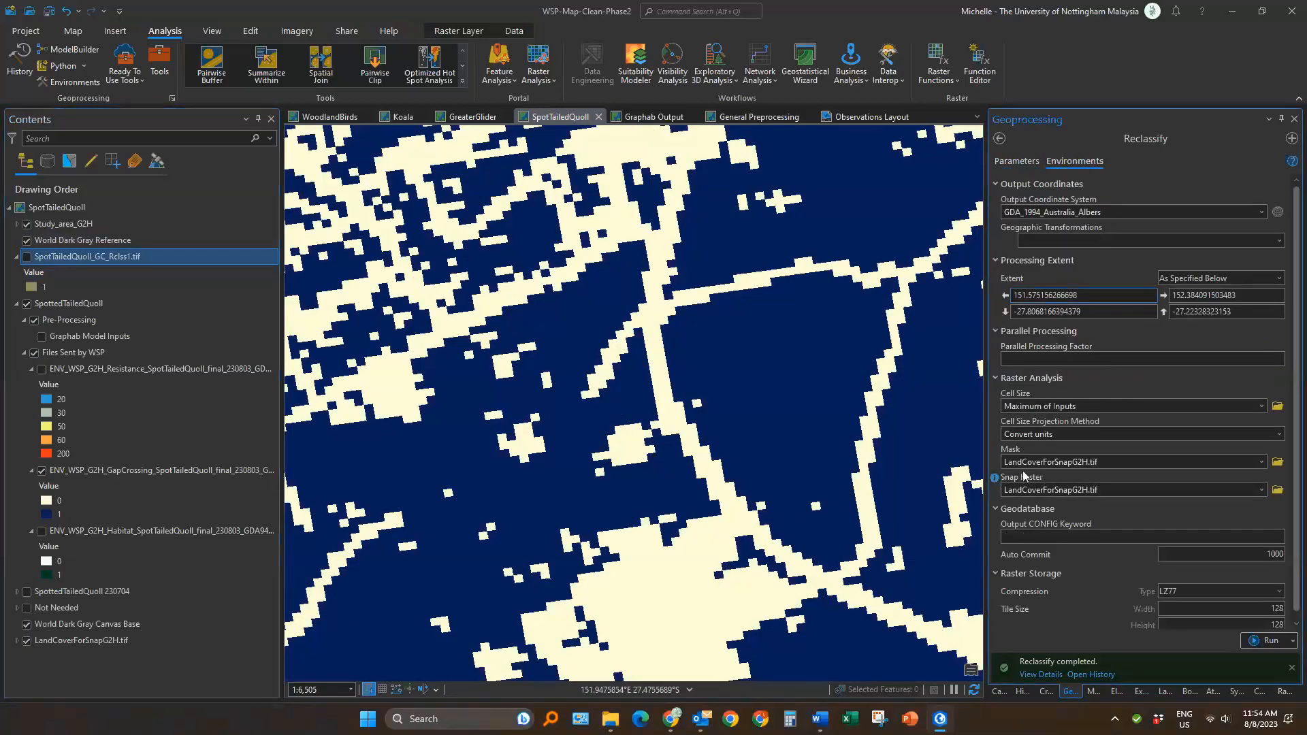
{"action": "scroll", "coordinate": [607, 394], "scroll_direction": "down", "scroll_amount": 5}
{"action": "scroll", "coordinate": [608, 395], "scroll_direction": "down", "scroll_amount": 6}
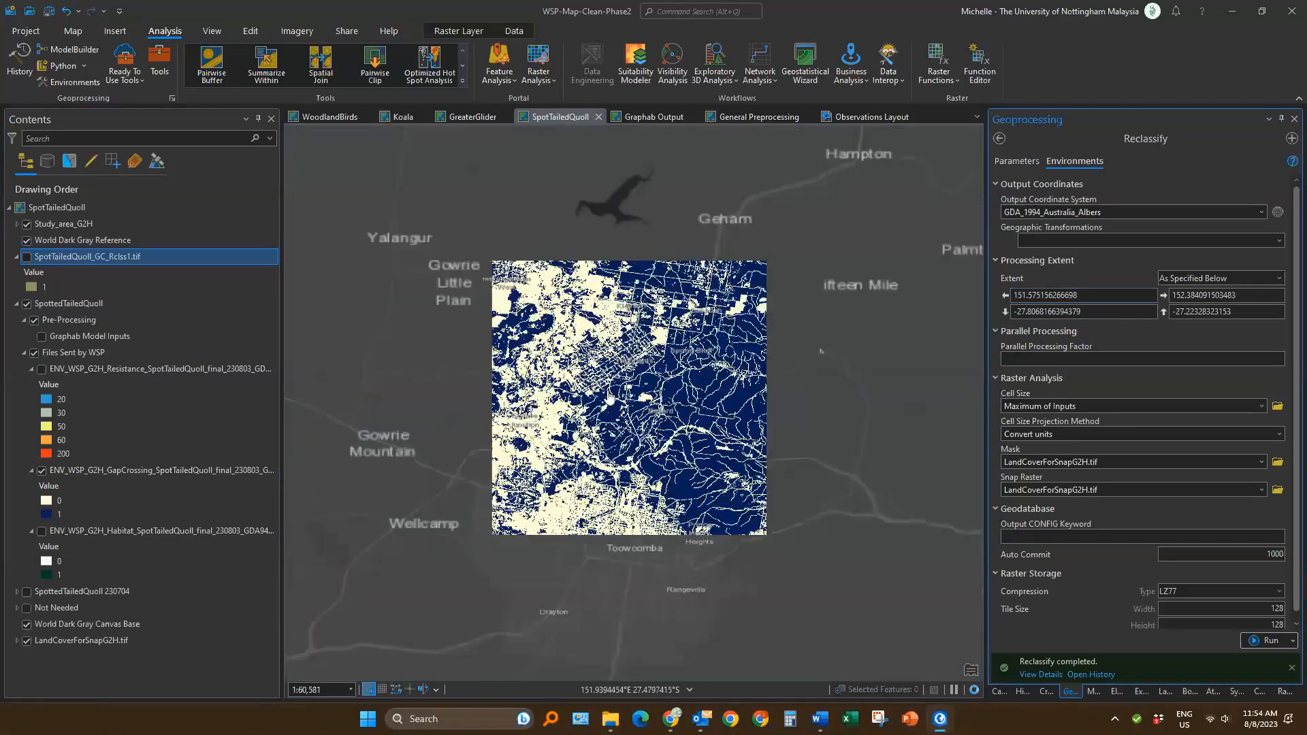
Place SpotTailedQuoll_GC_Rclss1.tif in the Pre-Processing group beneath Graphab Model Inputs, turn its display on, and save the project
{"action": "left_click_drag", "start_coordinate": [67, 255], "coordinate": [91, 332]}
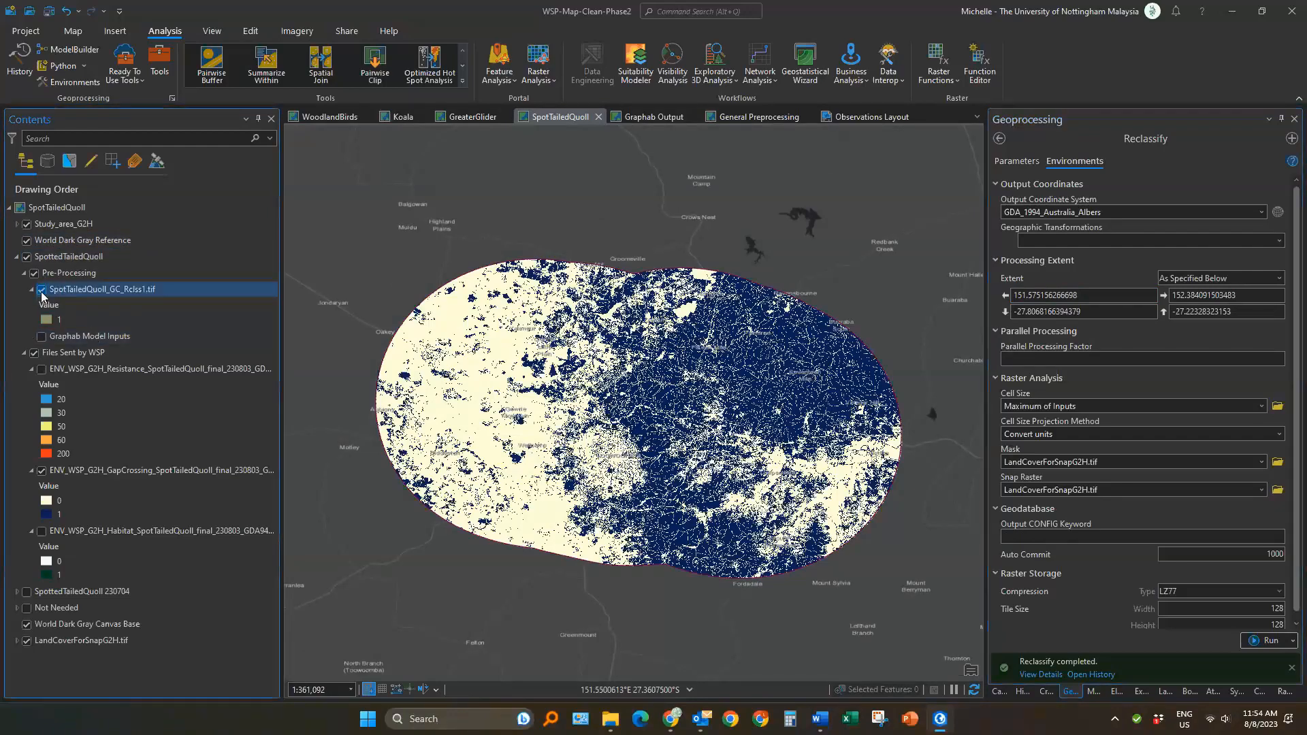
{"action": "left_click", "coordinate": [42, 290]}
{"action": "left_click", "coordinate": [111, 337]}
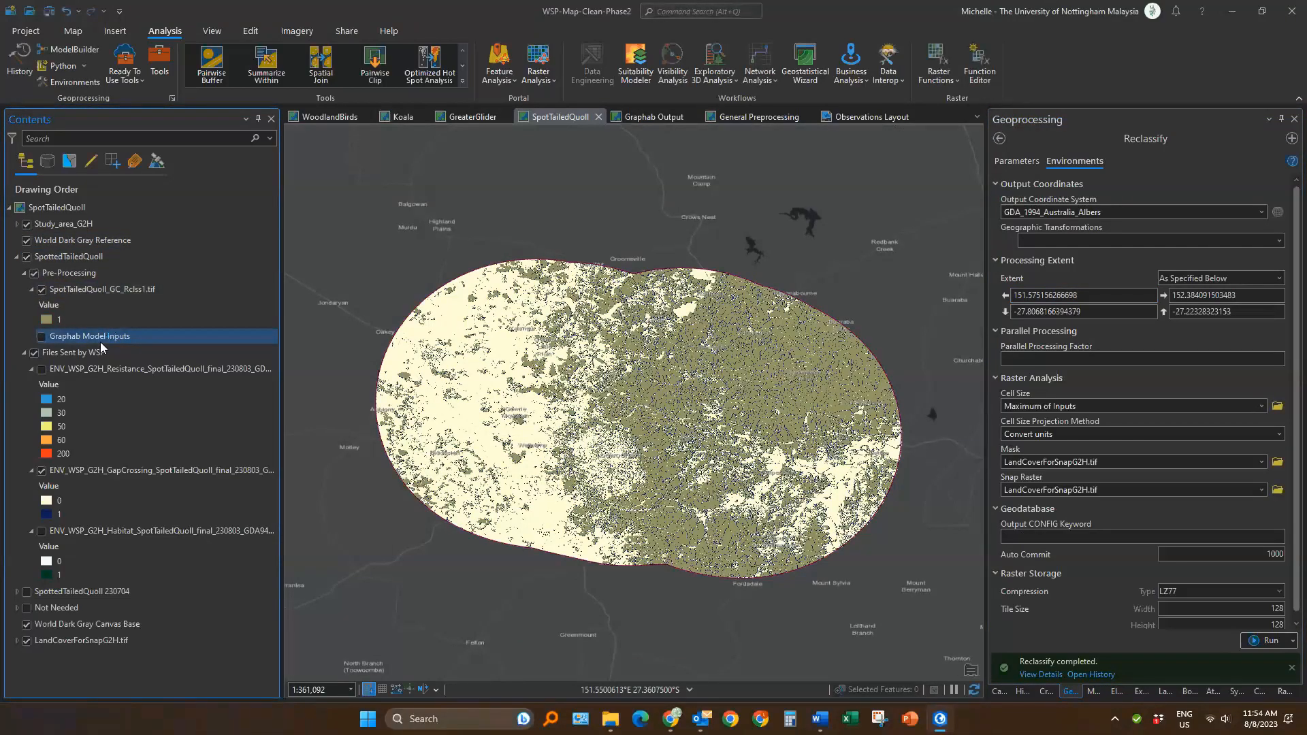
{"action": "key", "text": "ctrl+s"}
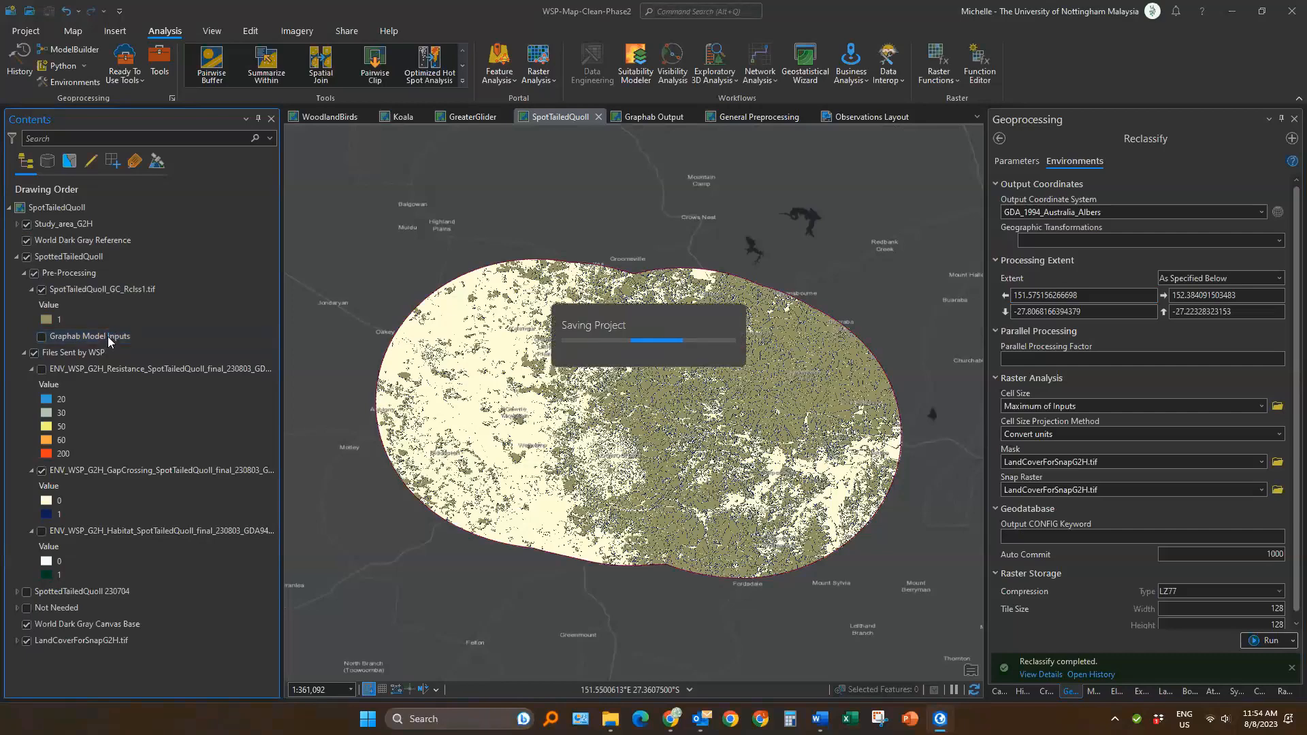
{"action": "left_click_drag", "start_coordinate": [108, 340], "coordinate": [137, 290]}
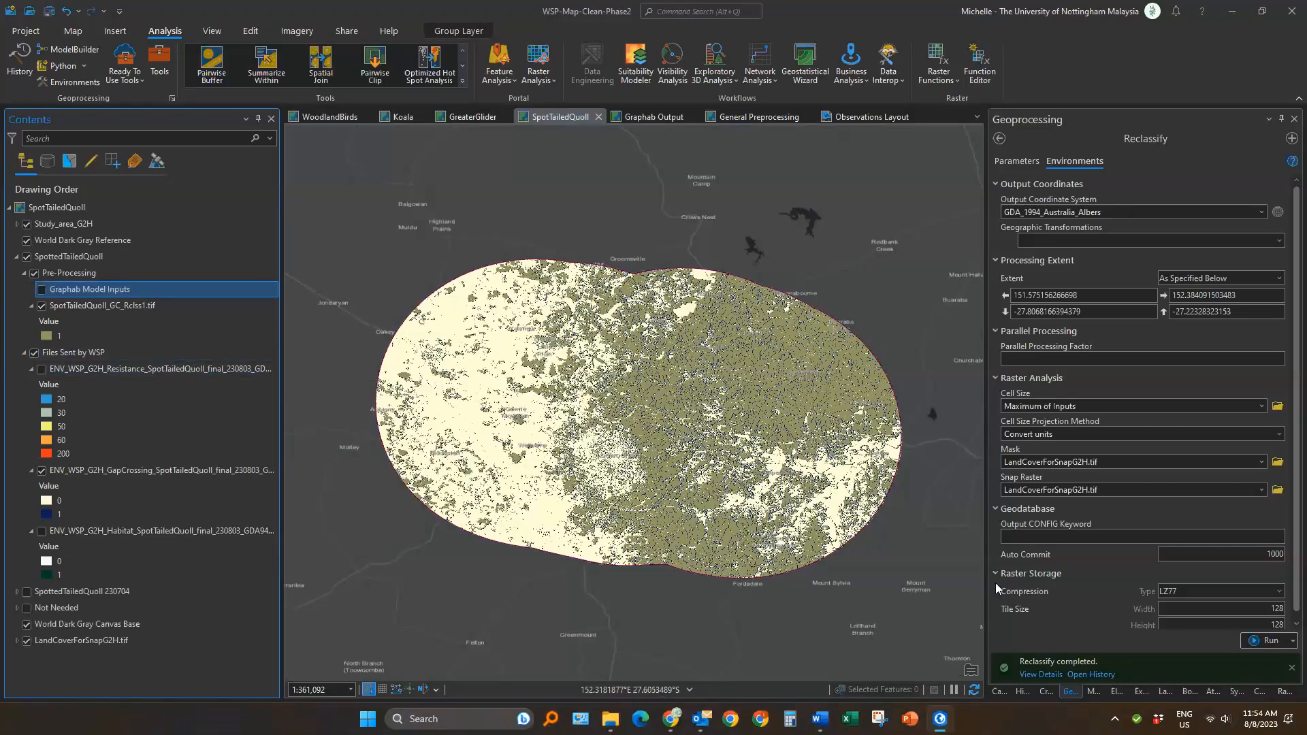
Reopen the GreaterGlider Euclidean Distance run from the geoprocessing history and hide the GapCrossing raster to inspect the gaps between reclassified patches
{"action": "left_click", "coordinate": [1023, 691]}
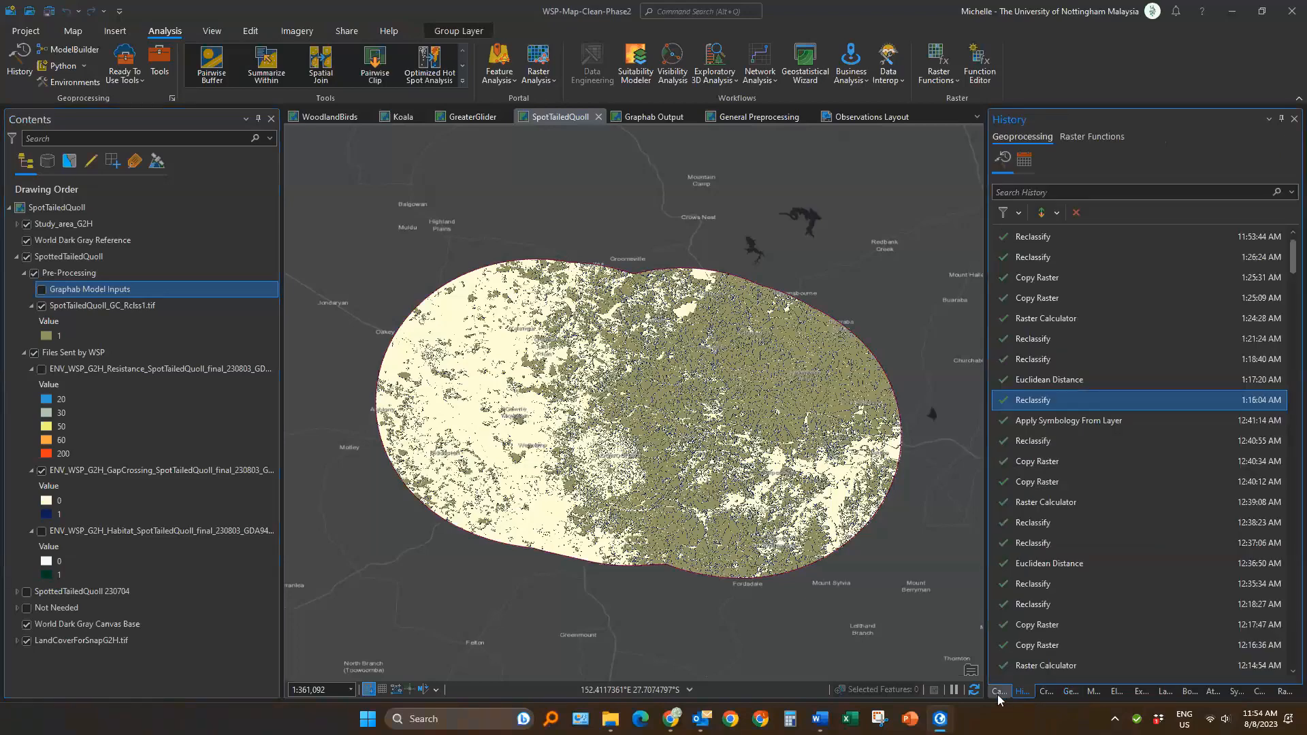
{"action": "double_click", "coordinate": [1079, 381]}
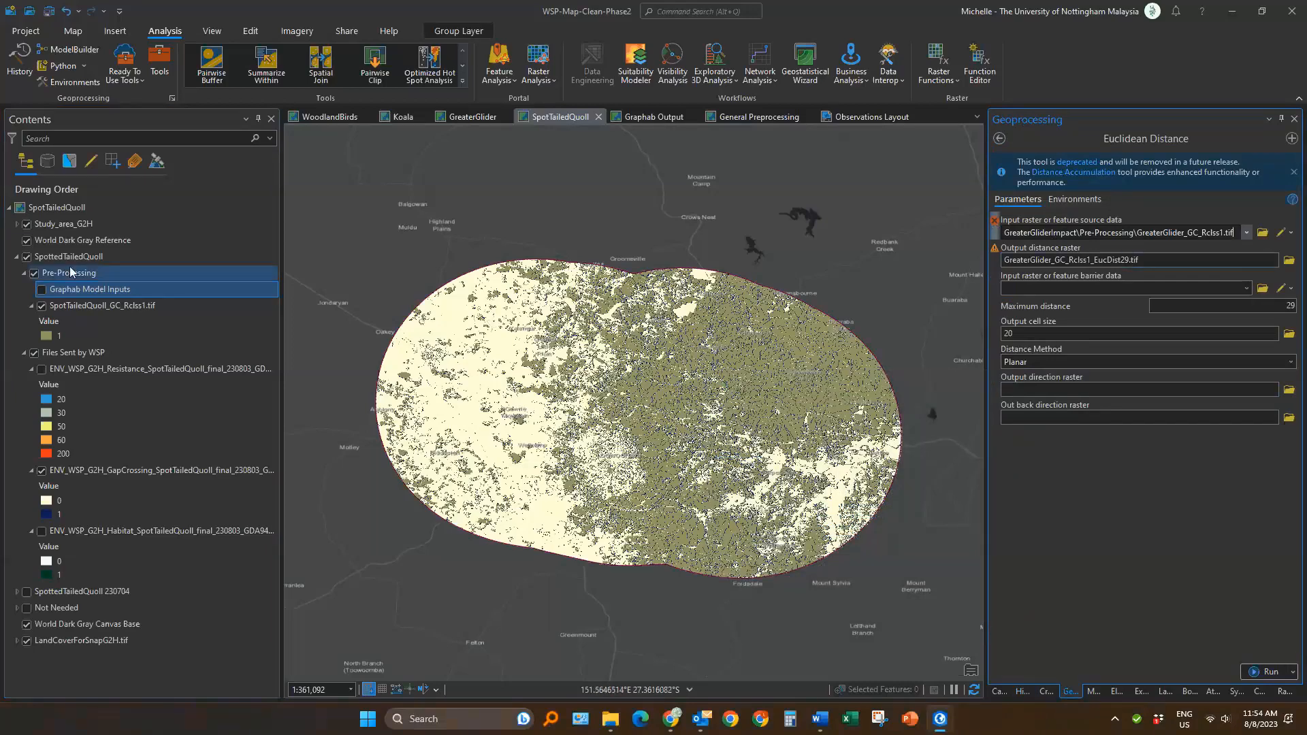
{"action": "left_click", "coordinate": [42, 470]}
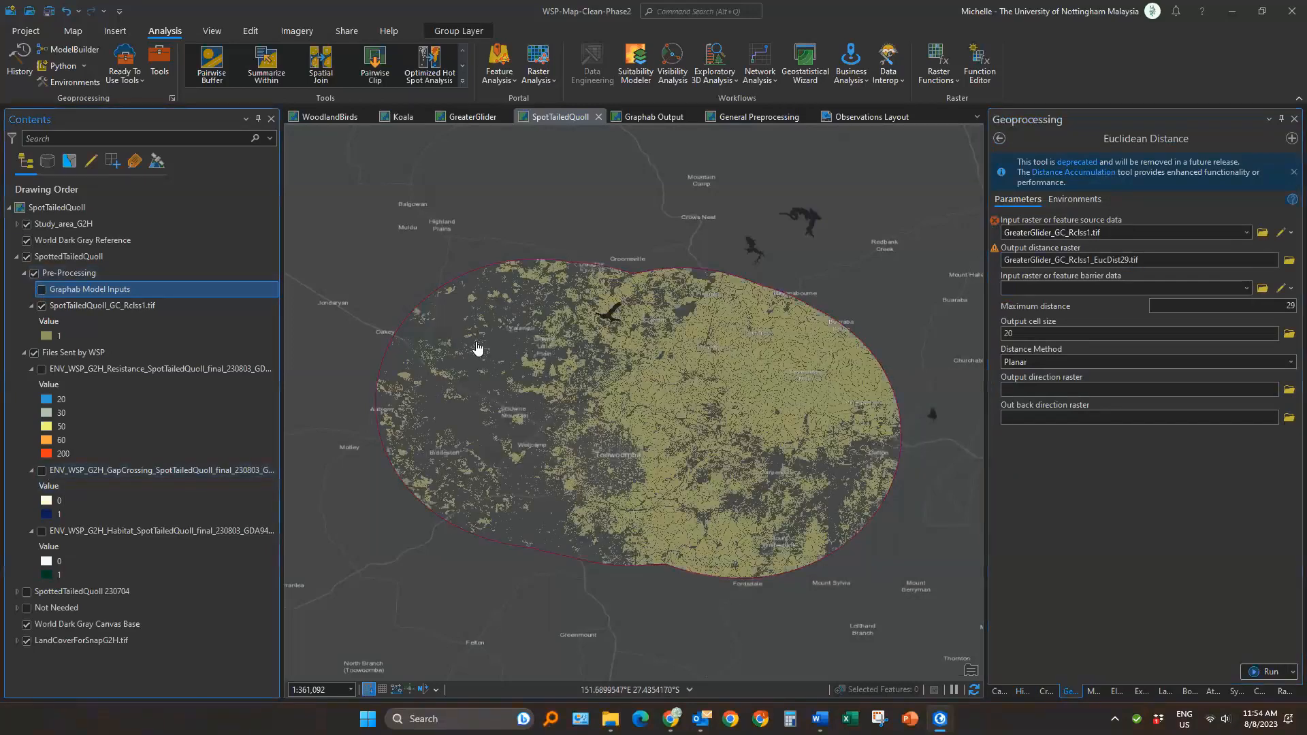
{"action": "scroll", "coordinate": [530, 319], "scroll_direction": "up", "scroll_amount": 5}
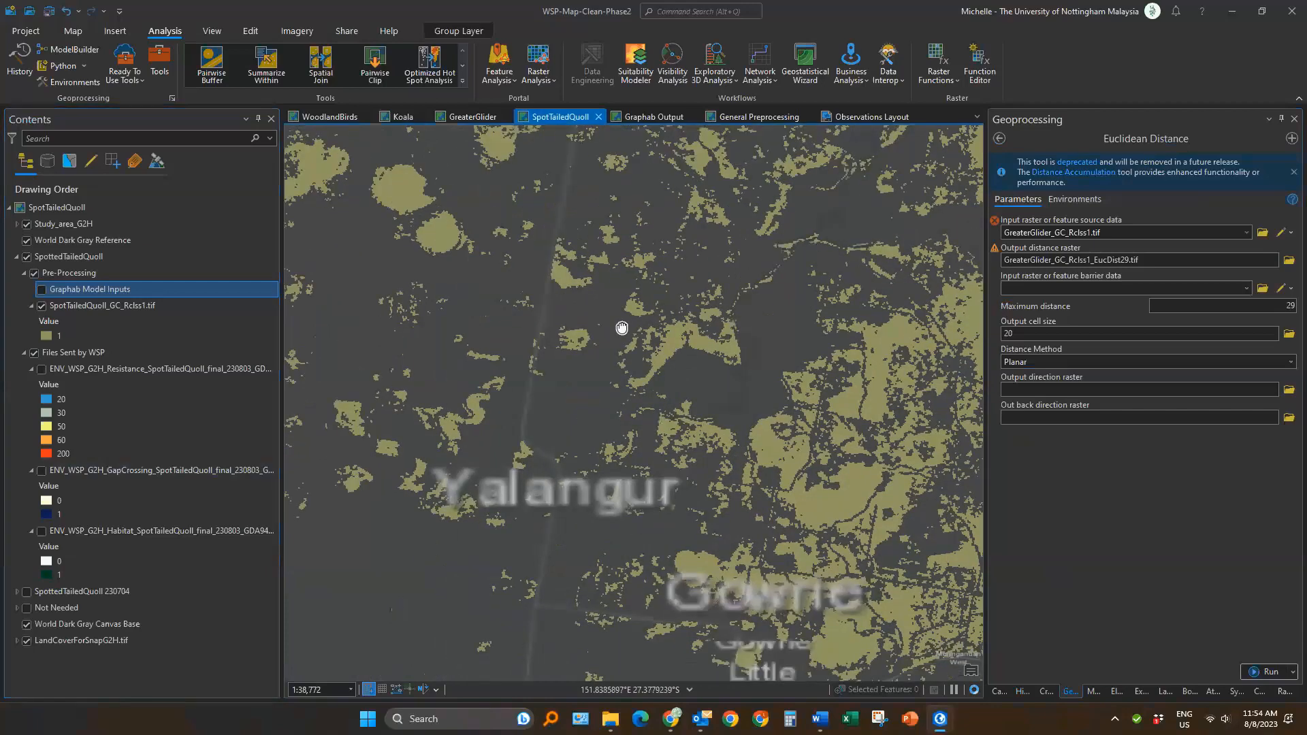
{"action": "scroll", "coordinate": [540, 350], "scroll_direction": "up", "scroll_amount": 4}
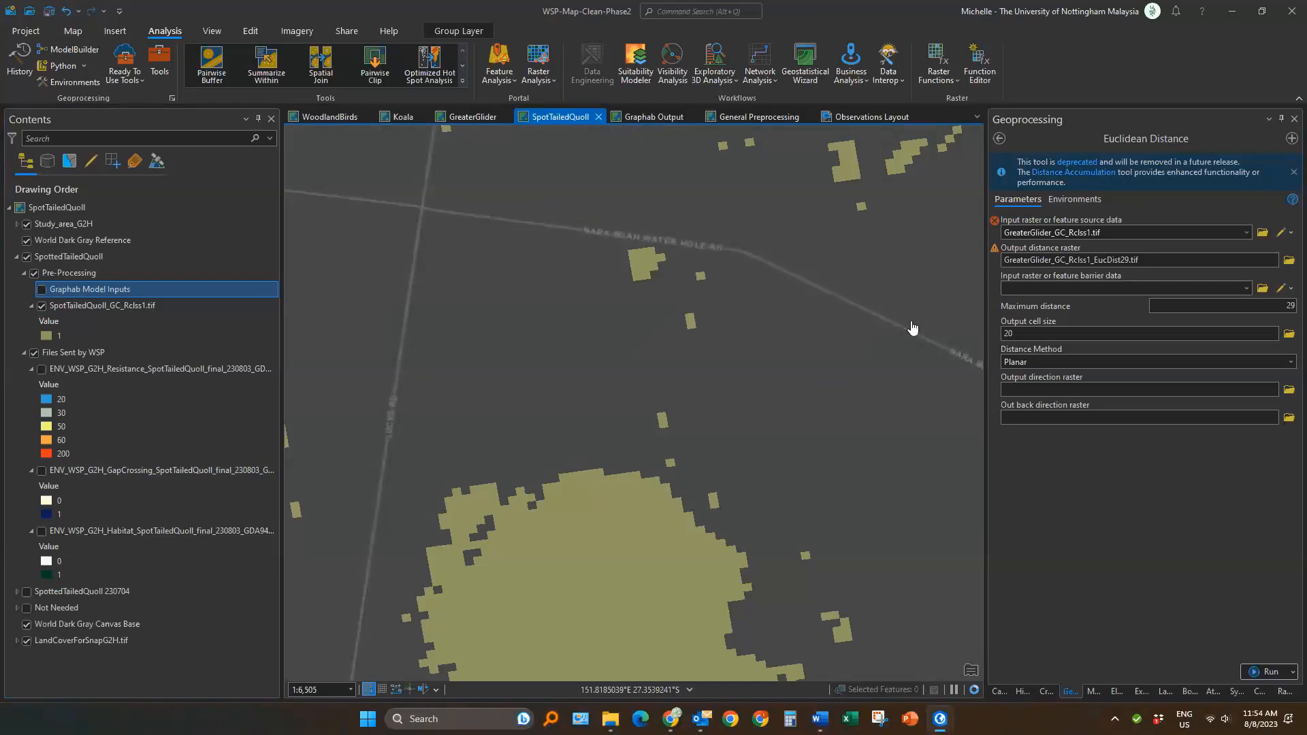
Switch to the Final G2H pre-processing document in Word and look up the spot-tailed quoll's gap-crossing distance threshold and buffer in the Parameters table
{"action": "key", "text": "alt+Tab"}
{"action": "key", "text": "alt+Tab"}
{"action": "key", "text": "alt+Tab"}
{"action": "key", "text": "alt+Tab"}
{"action": "key", "text": "alt+Tab"}
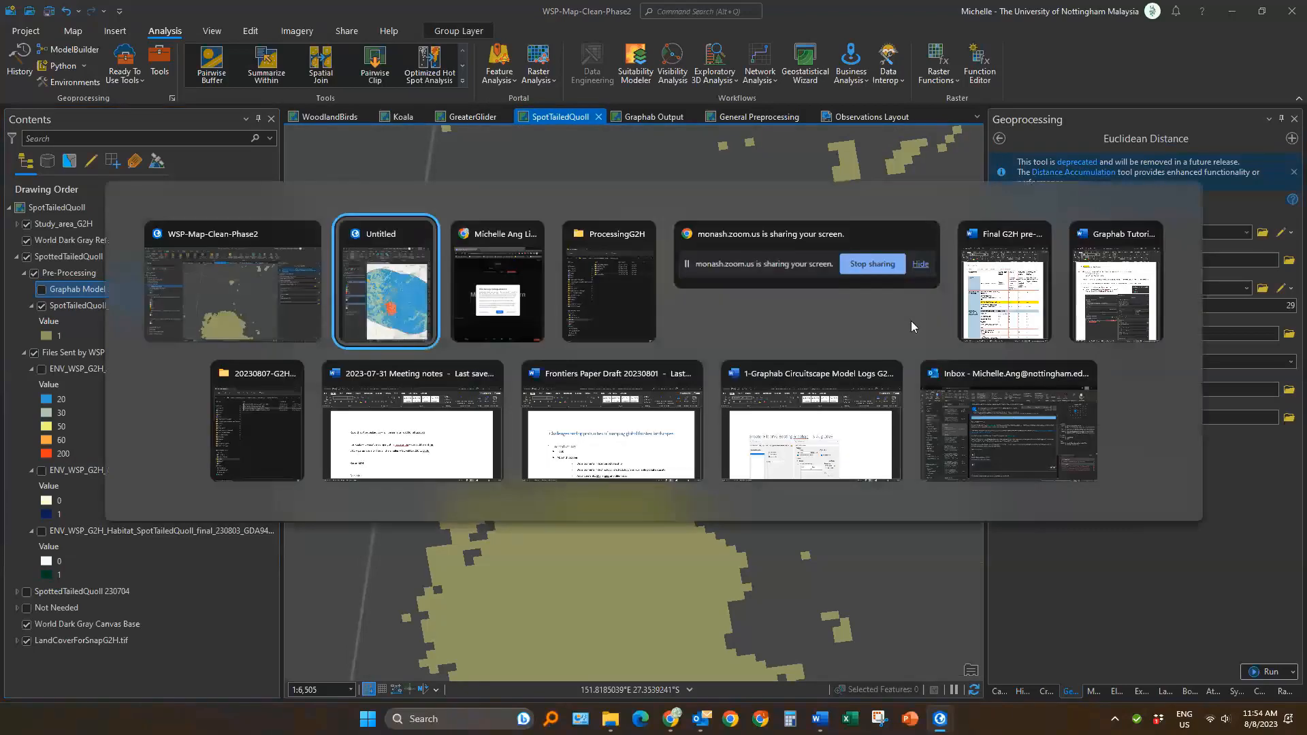
{"action": "left_click", "coordinate": [974, 314]}
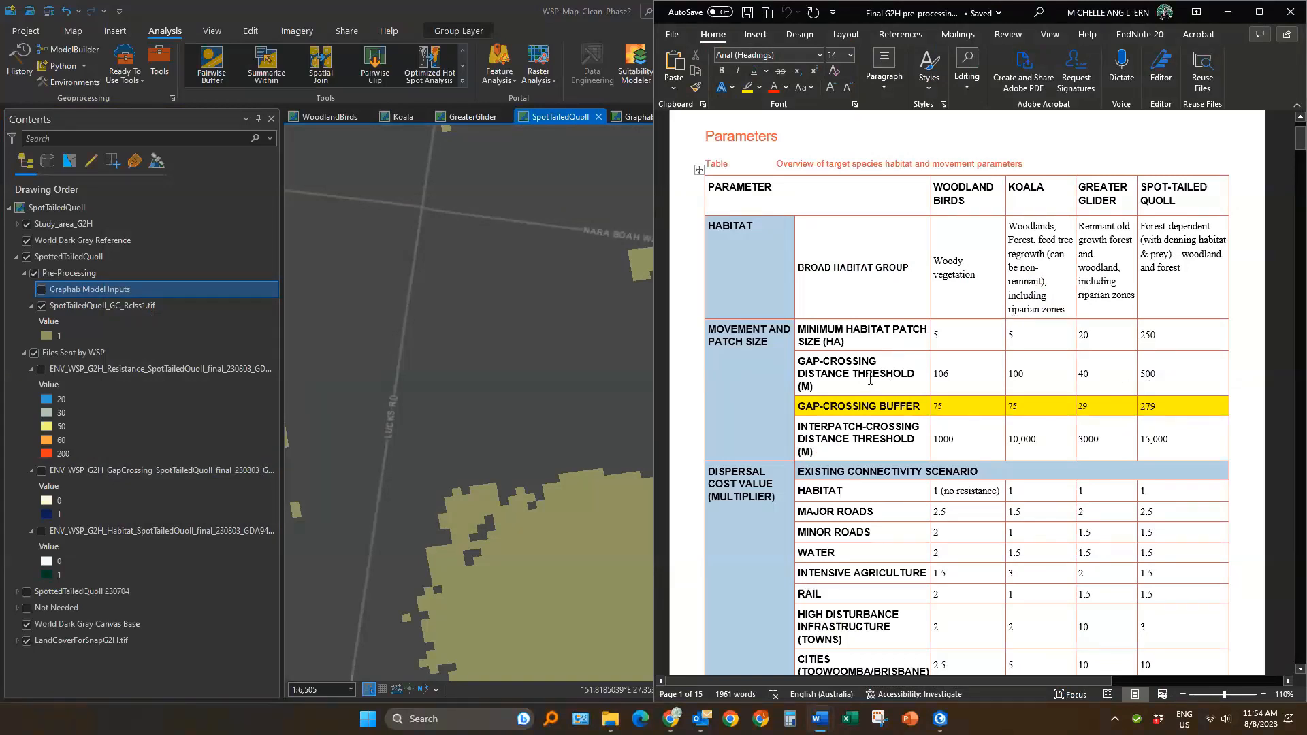
{"action": "mouse_move", "coordinate": [1176, 374]}
{"action": "left_mouse_down"}
{"action": "mouse_move", "coordinate": [966, 376]}
{"action": "mouse_move", "coordinate": [1183, 384]}
{"action": "left_mouse_up"}
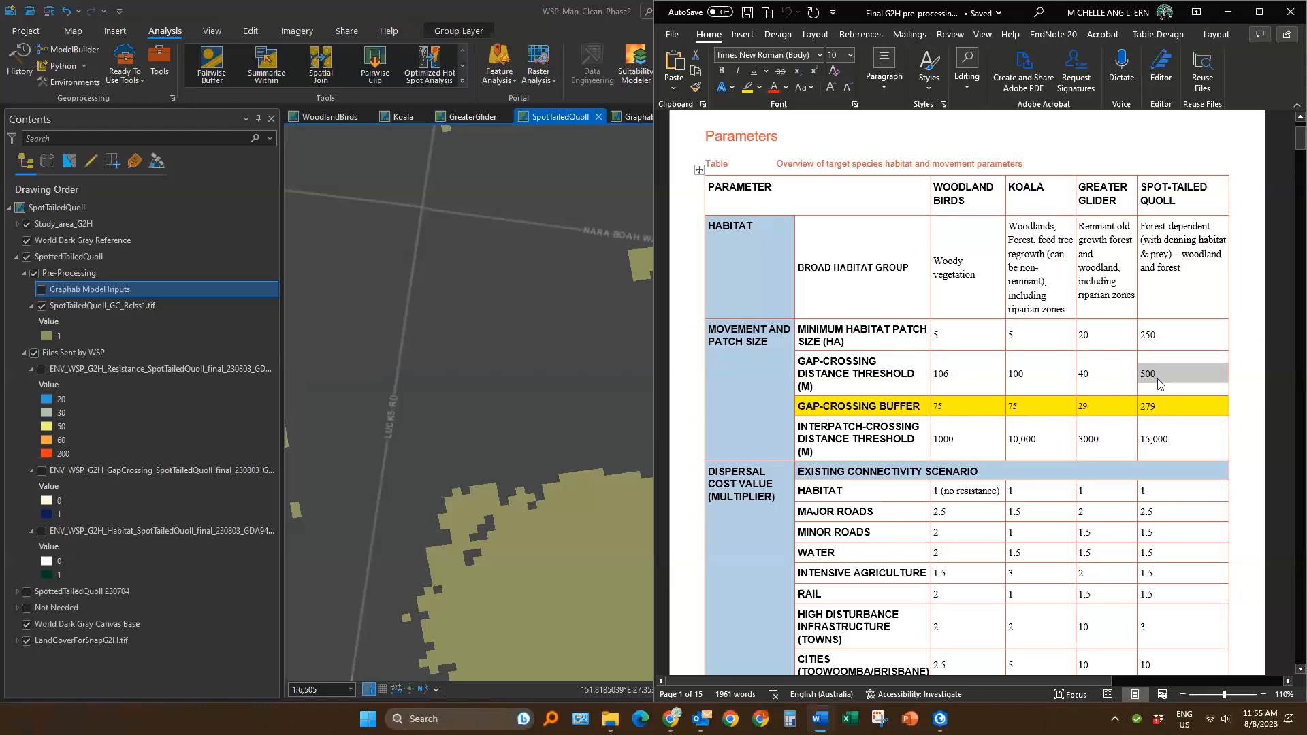
{"action": "left_click", "coordinate": [537, 12]}
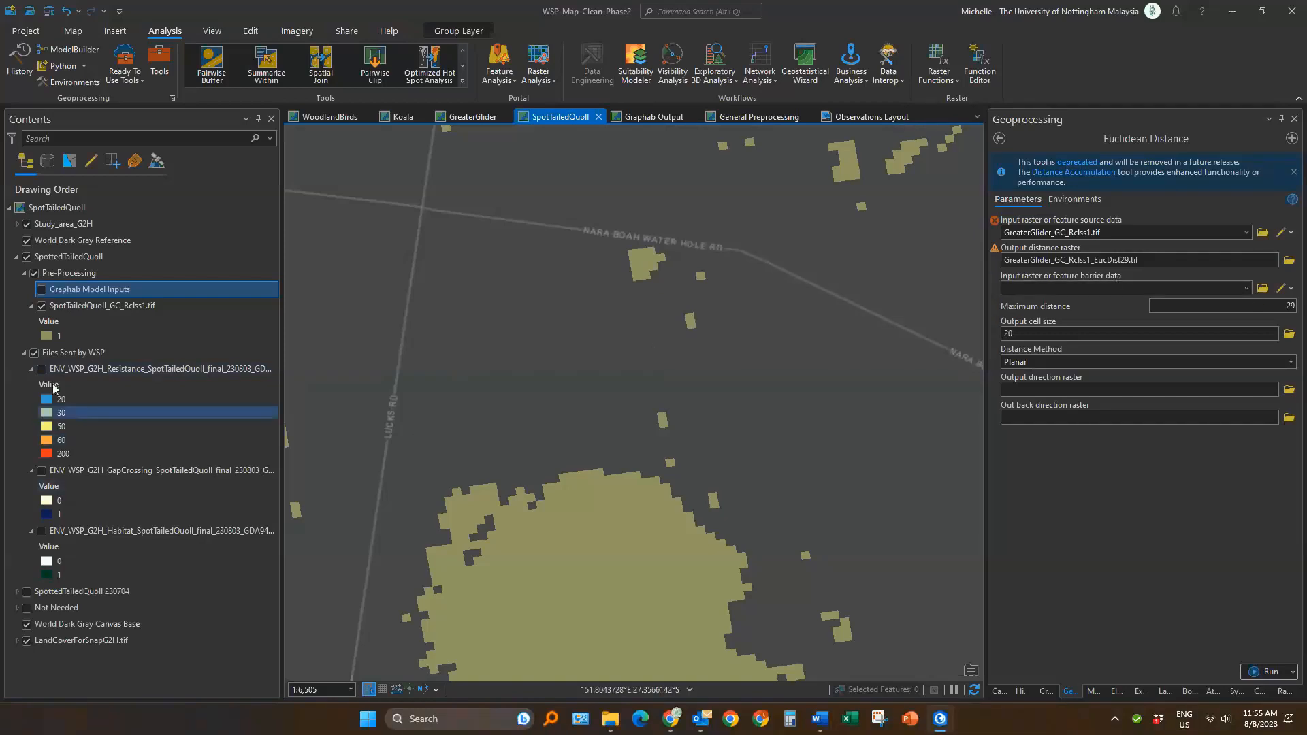
Expand and display the SpottedTailedQuoll 230704 group, hiding the current SpottedTailedQuoll group, to examine the EucDist279 raster from the gap-crossing buffer test
{"action": "left_click", "coordinate": [17, 592]}
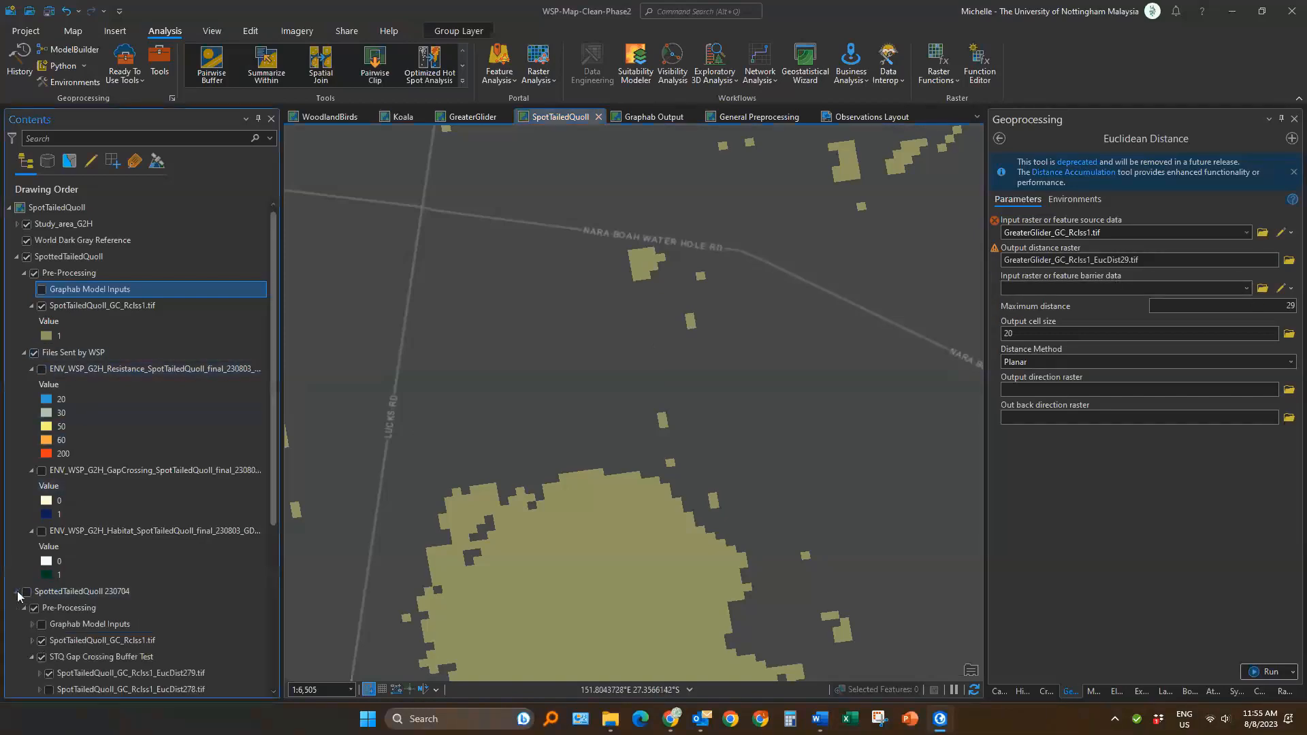
{"action": "scroll", "coordinate": [231, 488], "scroll_direction": "down", "scroll_amount": 1}
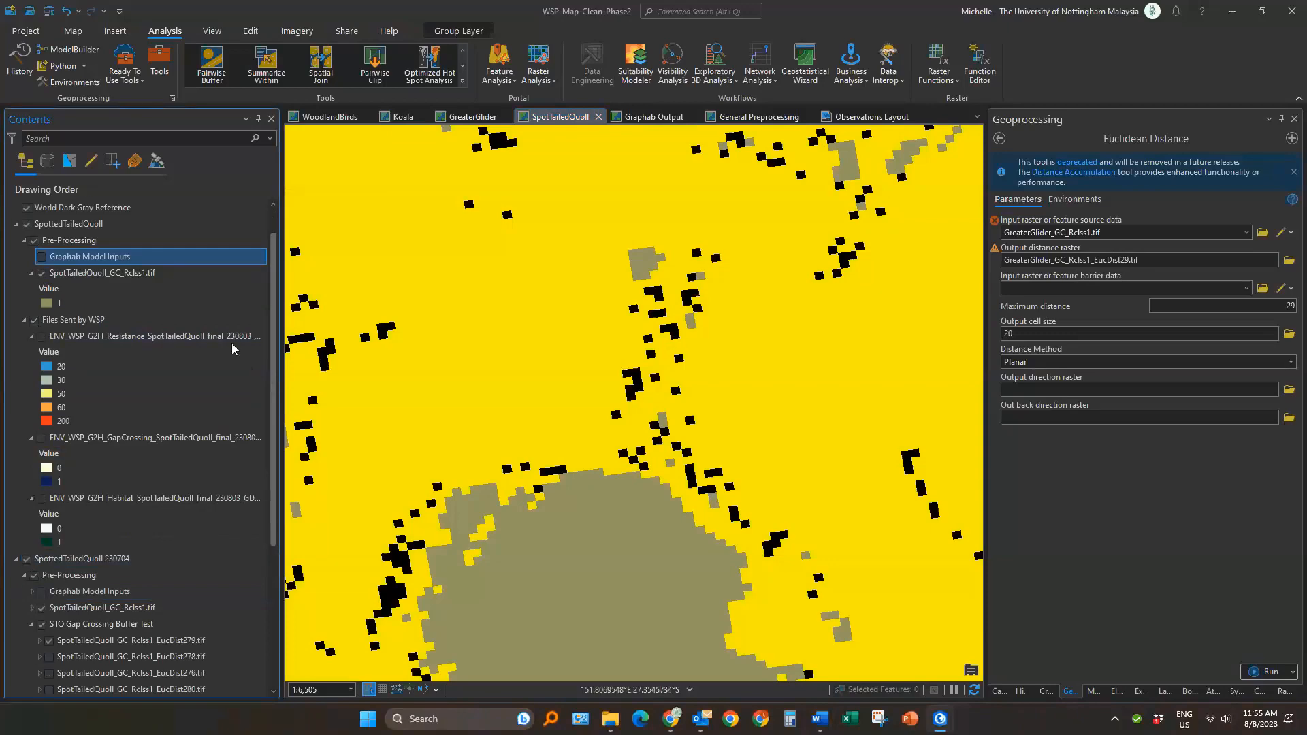
{"action": "left_click", "coordinate": [42, 273]}
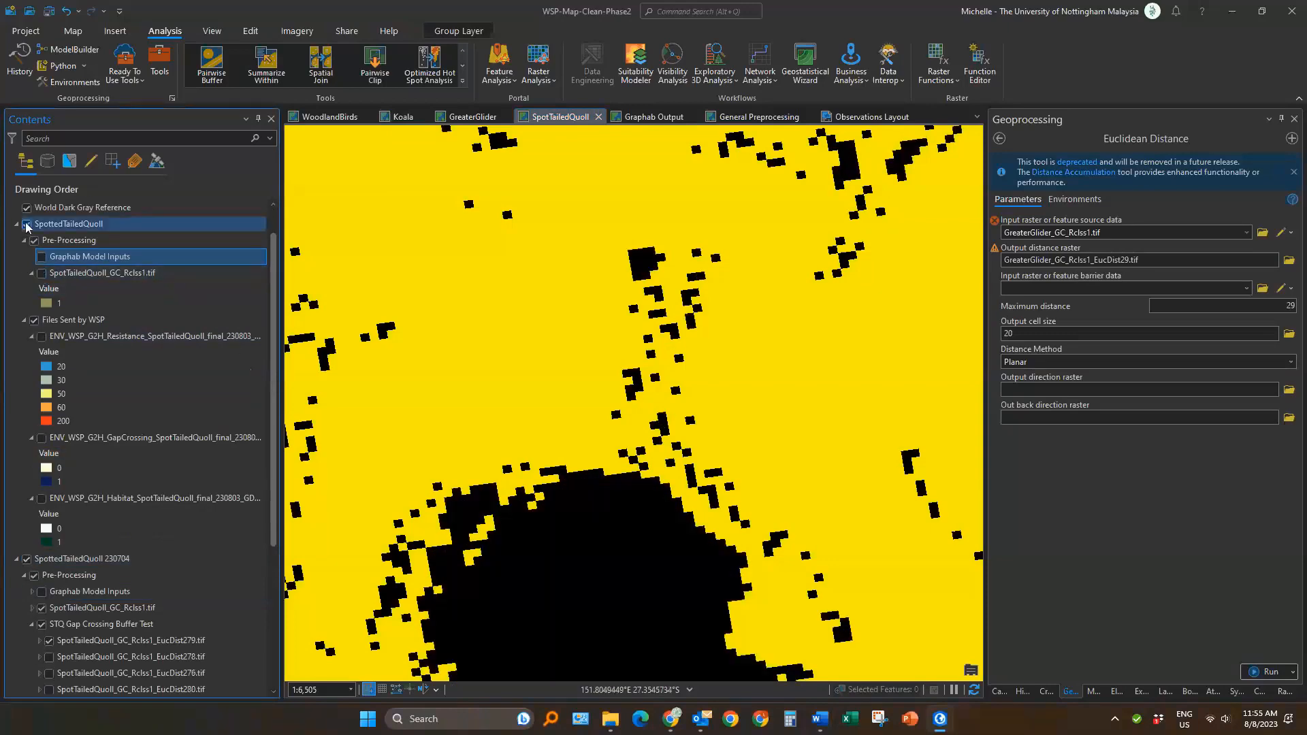
{"action": "left_click", "coordinate": [28, 225]}
{"action": "scroll", "coordinate": [753, 272], "scroll_direction": "down", "scroll_amount": 3}
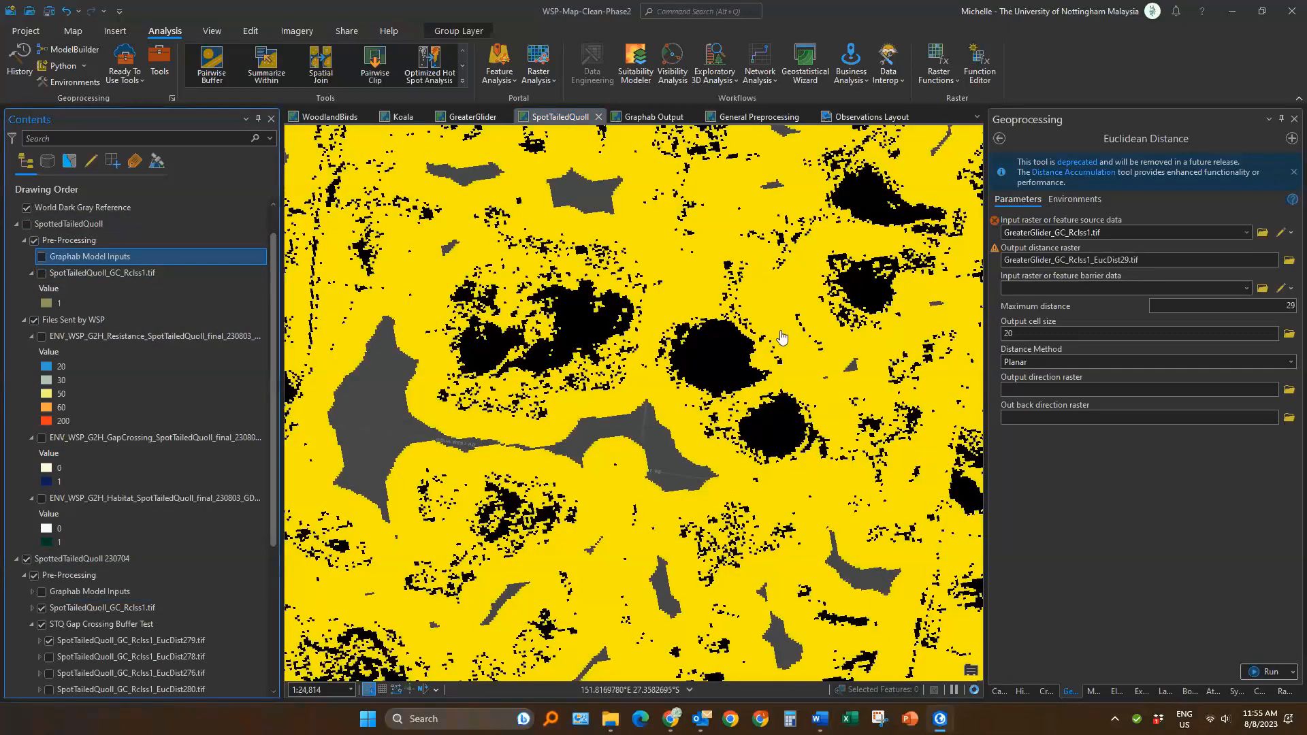
Examine the EucDist279 buffer against SpotTailedQuoll_GC_Rclss1.tif across the whole study area and around an isolated single-cell patch
{"action": "scroll", "coordinate": [783, 341], "scroll_direction": "down", "scroll_amount": 3}
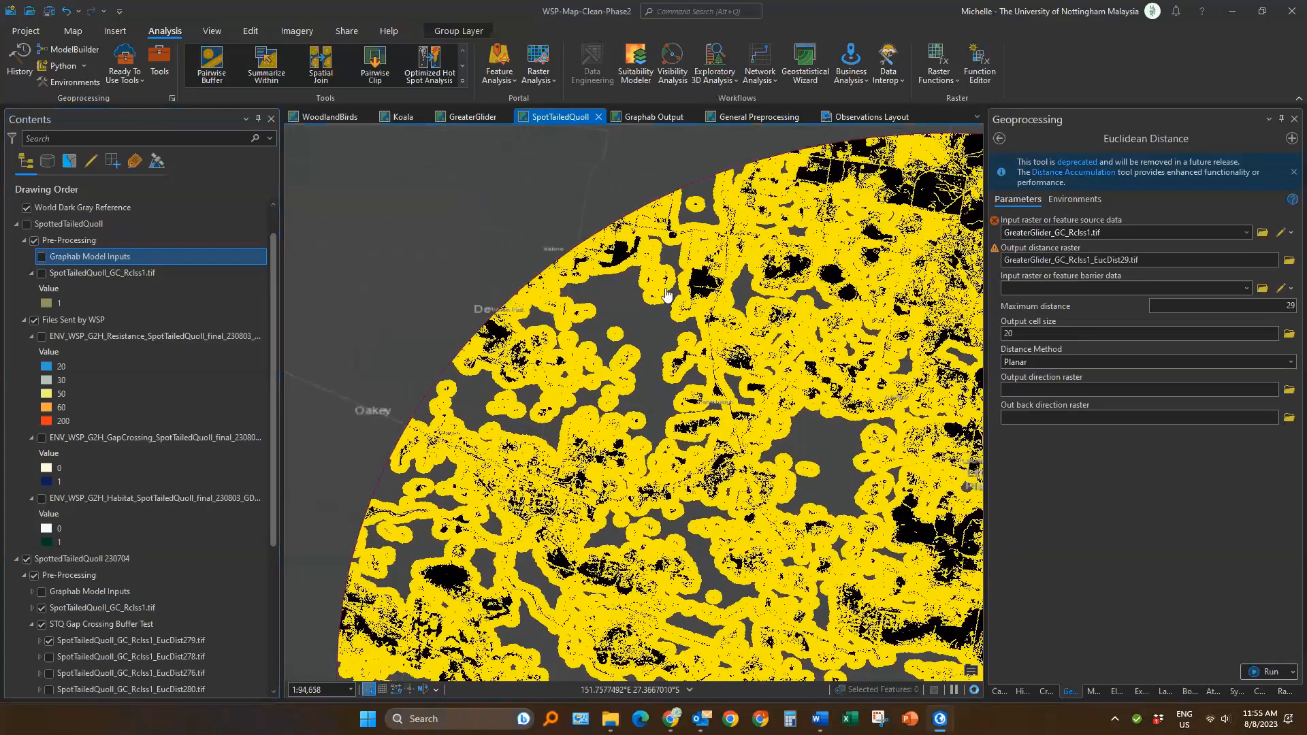
{"action": "scroll", "coordinate": [791, 365], "scroll_direction": "down", "scroll_amount": 3}
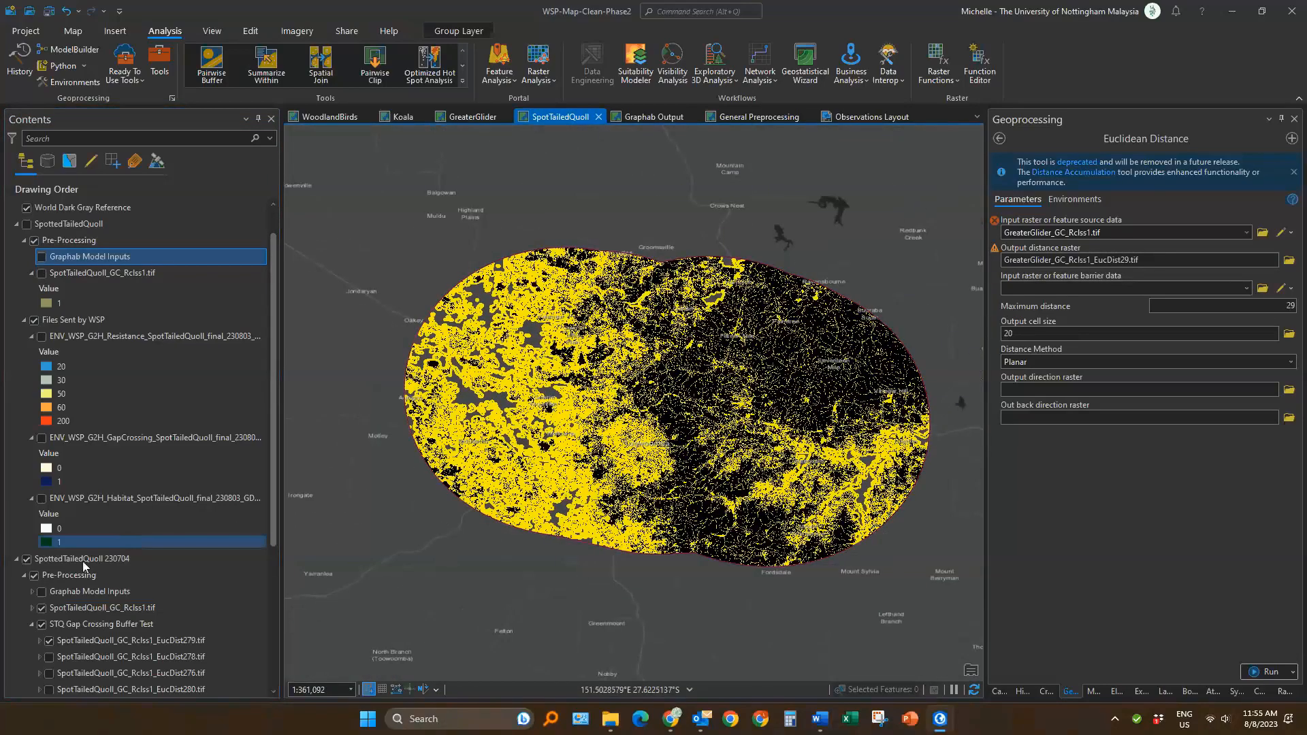
{"action": "scroll", "coordinate": [75, 599], "scroll_direction": "down", "scroll_amount": 2}
{"action": "left_click", "coordinate": [32, 543]}
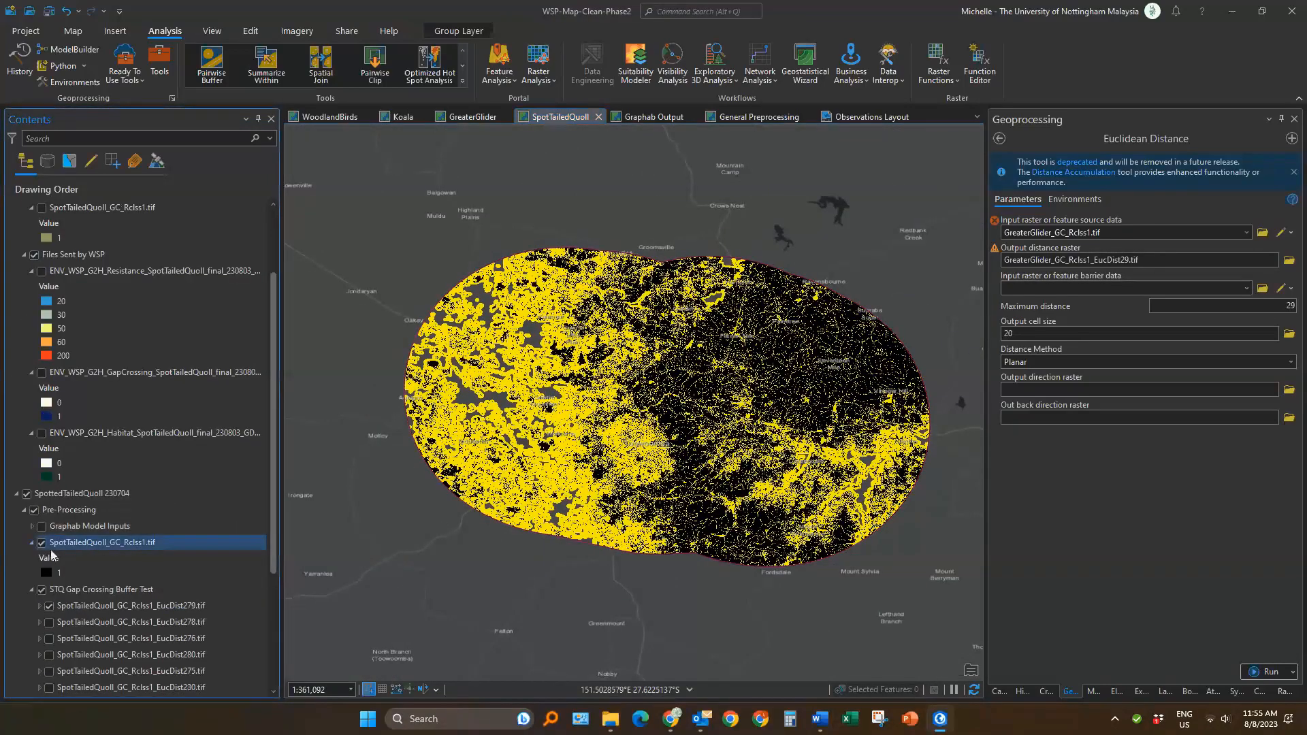
{"action": "left_click", "coordinate": [61, 573]}
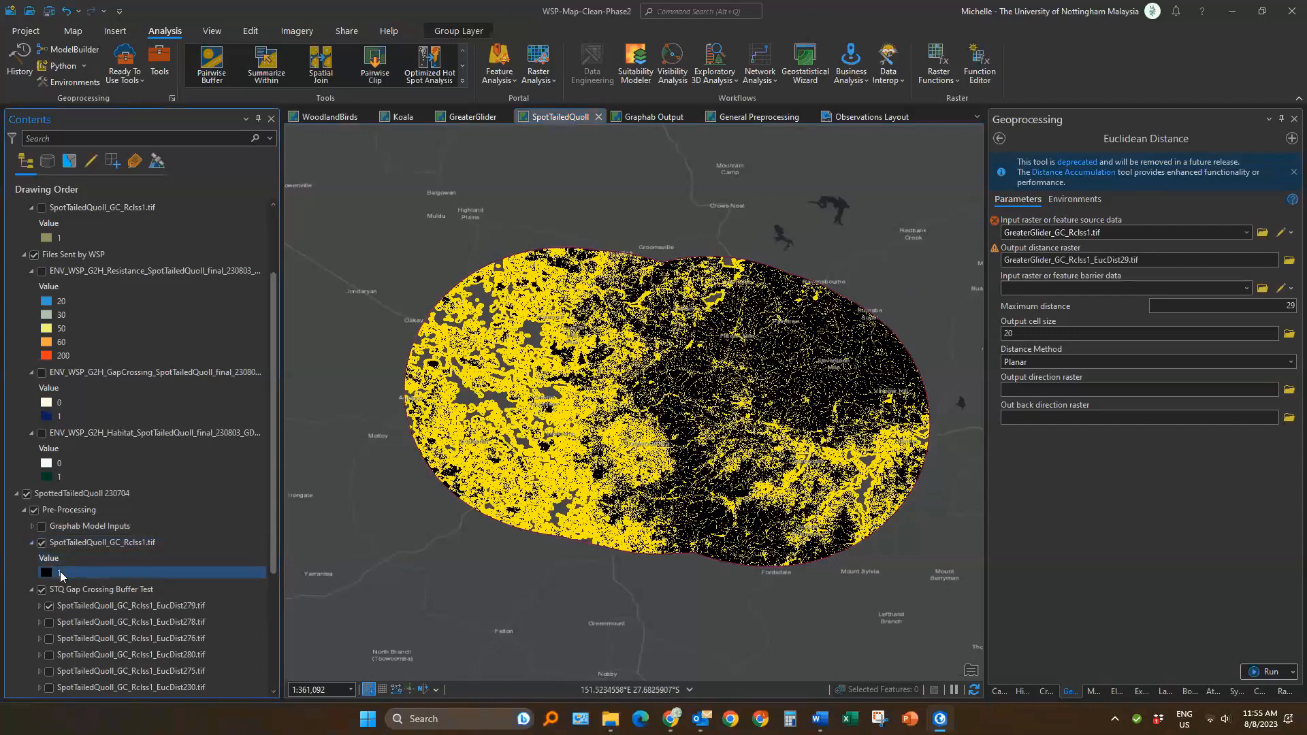
{"action": "left_click", "coordinate": [99, 545]}
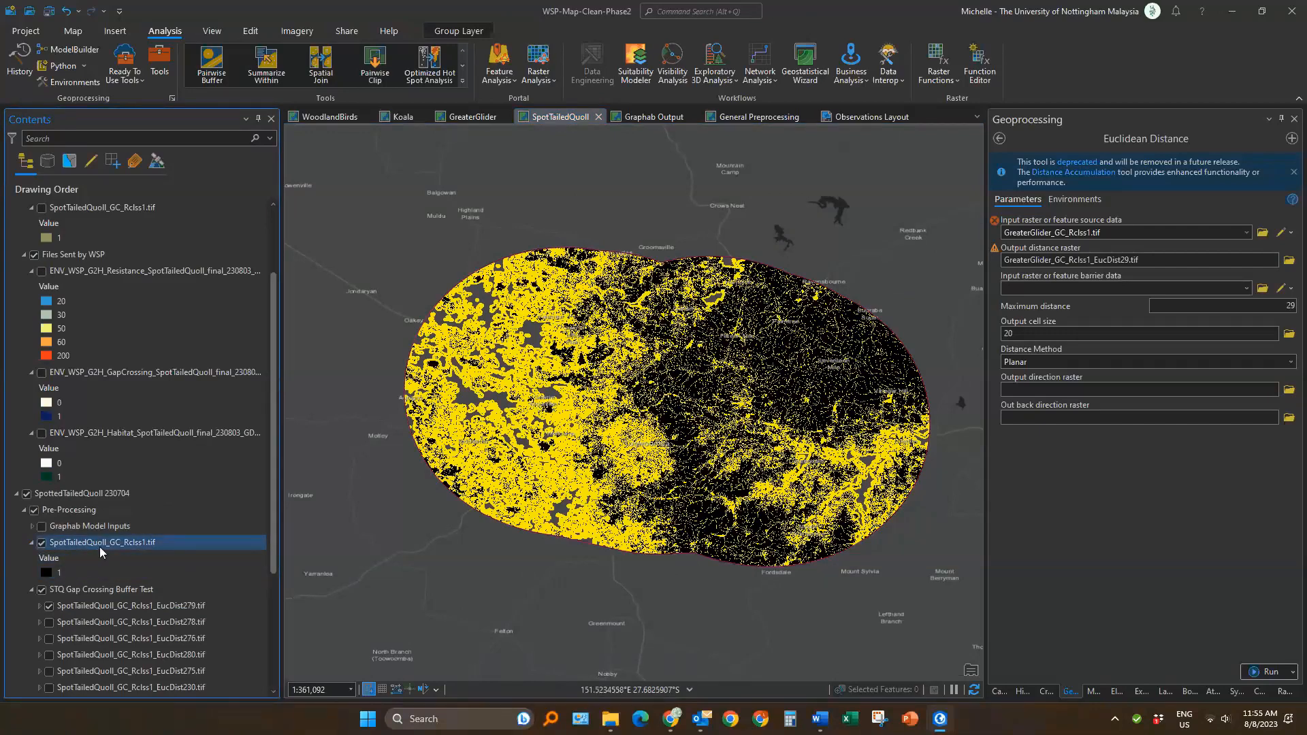
{"action": "left_click", "coordinate": [60, 608]}
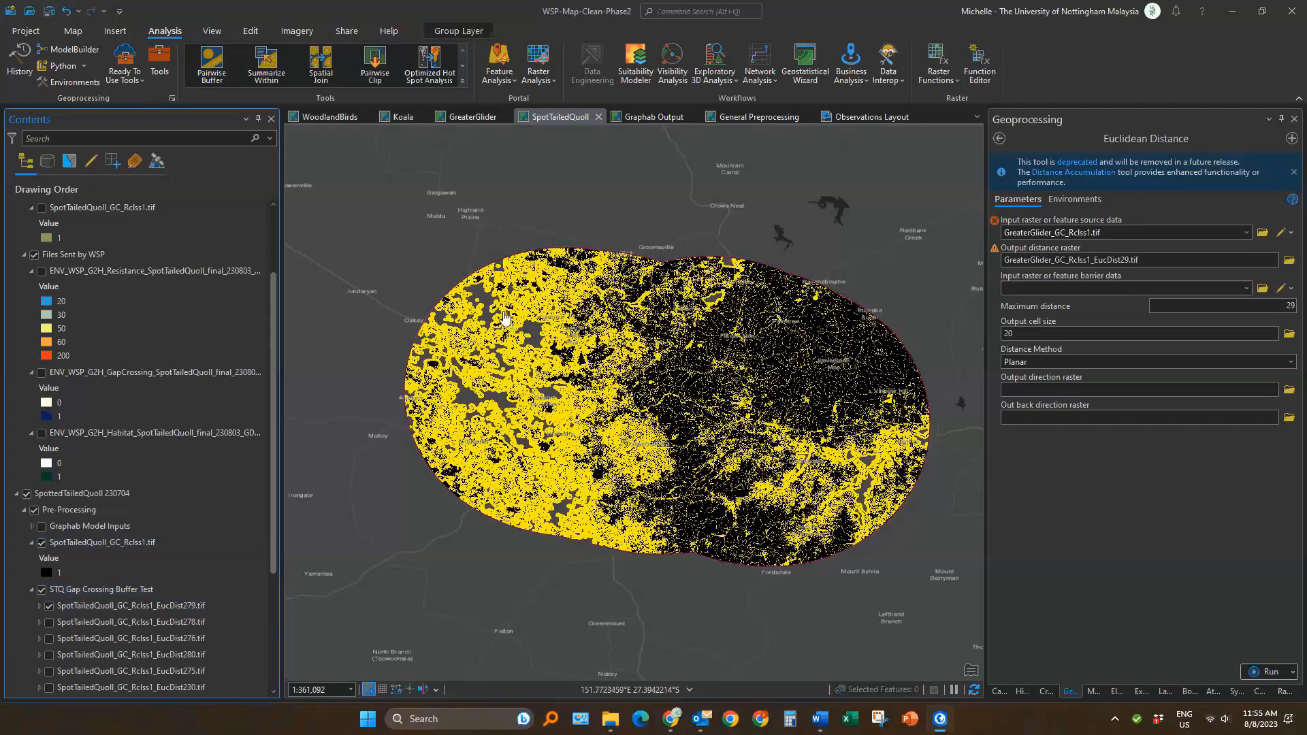
{"action": "scroll", "coordinate": [484, 308], "scroll_direction": "up", "scroll_amount": 8}
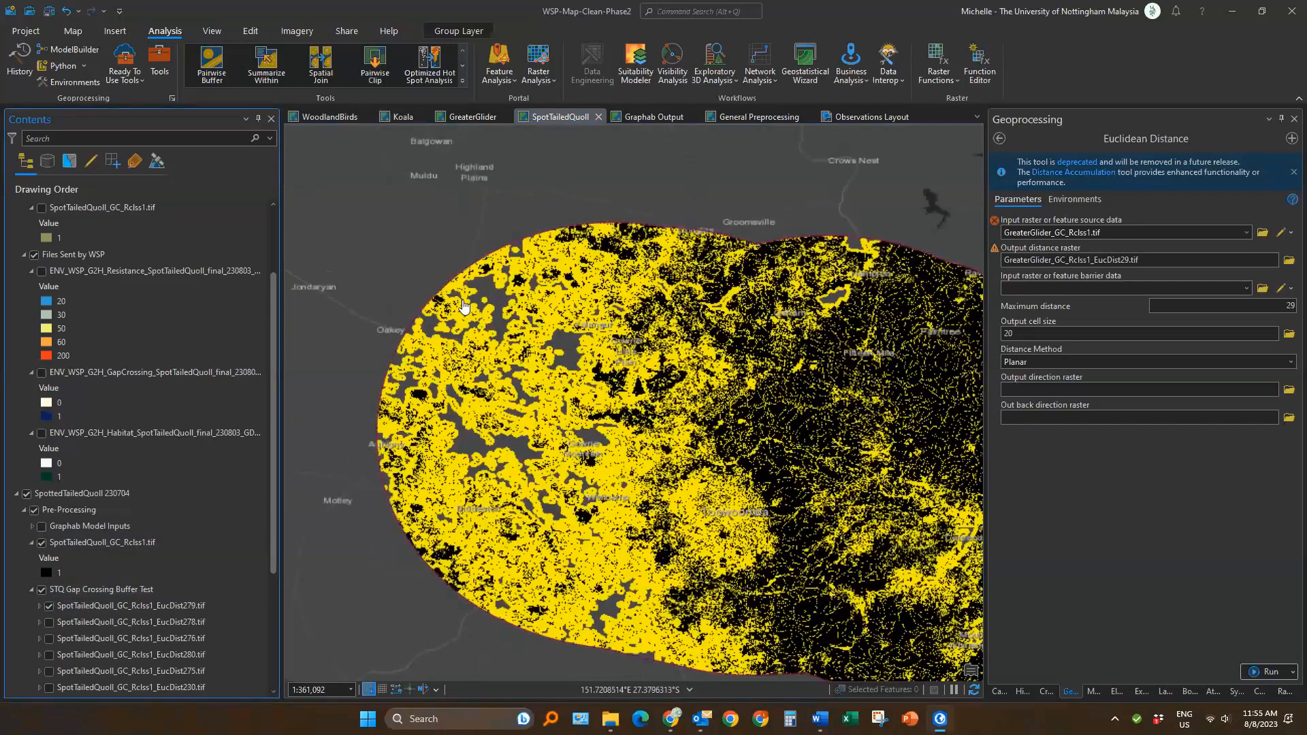
{"action": "scroll", "coordinate": [819, 298], "scroll_direction": "up", "scroll_amount": 4}
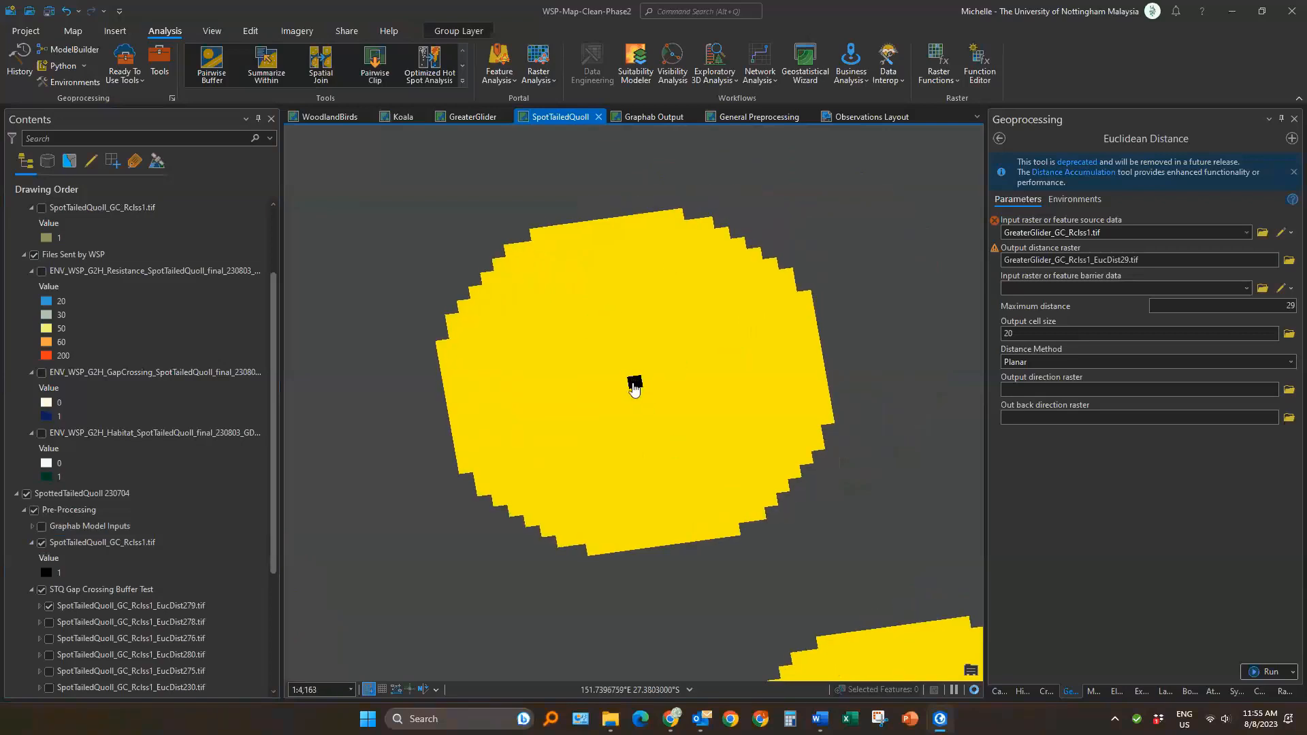
{"action": "scroll", "coordinate": [676, 376], "scroll_direction": "up", "scroll_amount": 2}
{"action": "left_click_drag", "start_coordinate": [676, 376], "coordinate": [678, 396]}
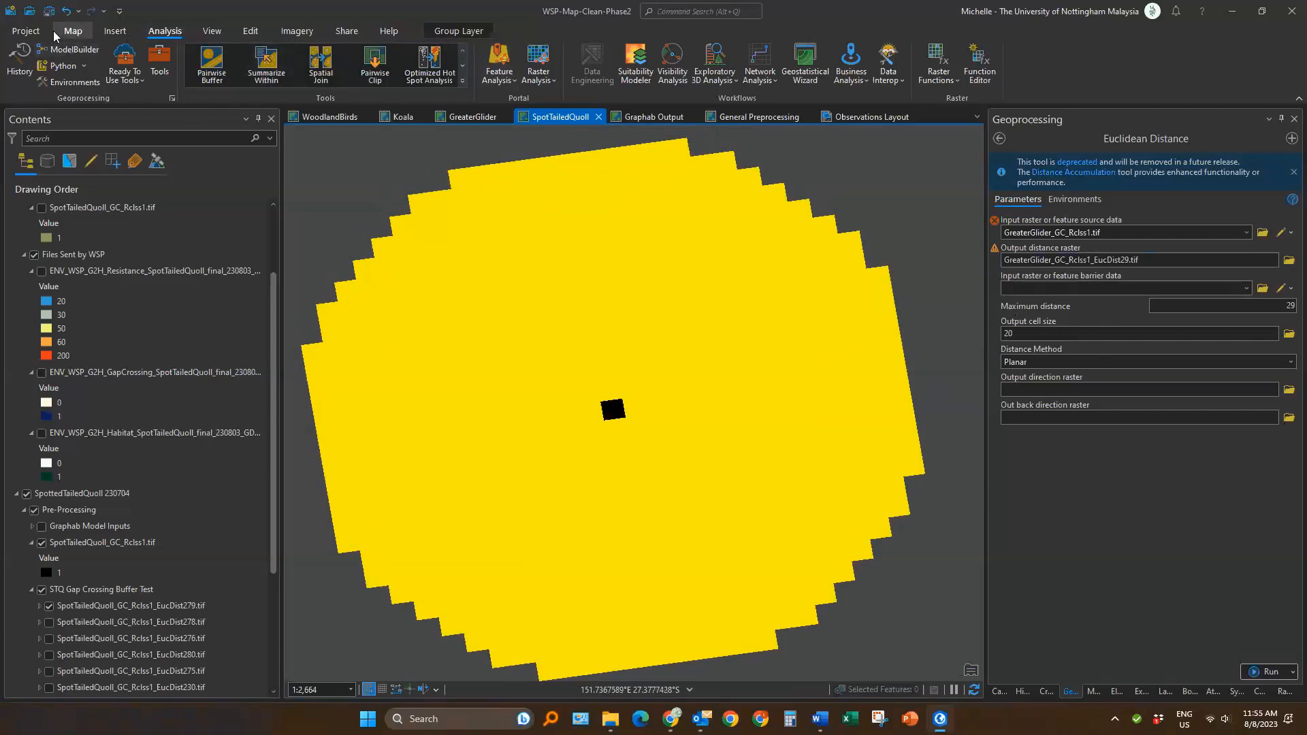
Measure from the isolated patch to the edge of its EucDist279 buffer and compare with the quoll's gap-crossing distance threshold in the Word document
{"action": "left_click", "coordinate": [73, 30]}
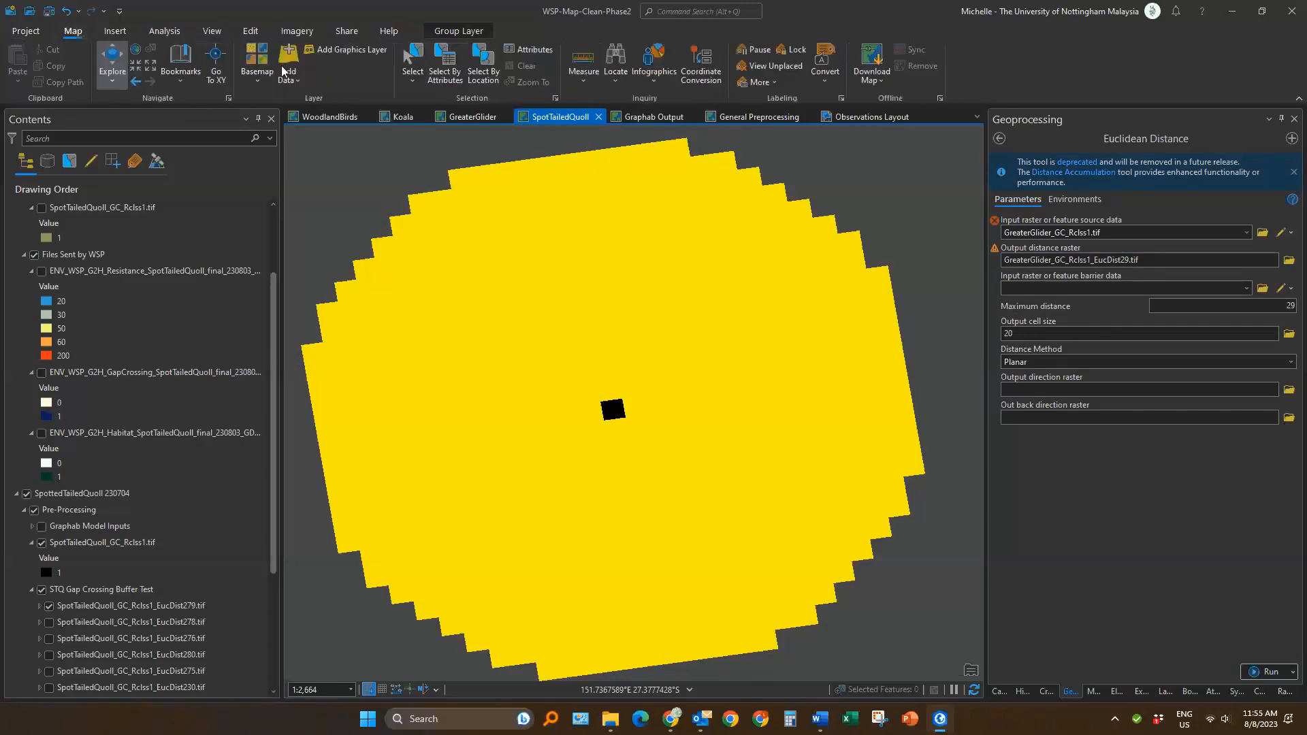
{"action": "left_click", "coordinate": [583, 60]}
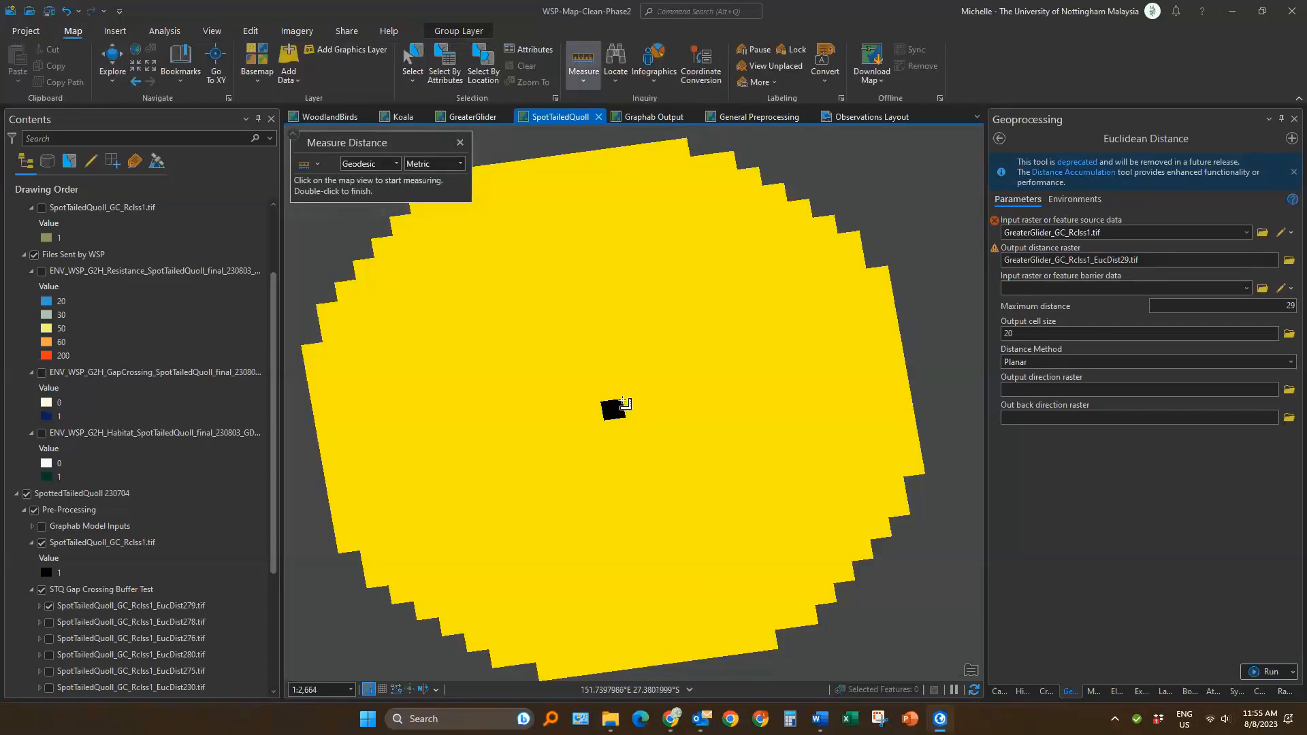
{"action": "left_click", "coordinate": [622, 403]}
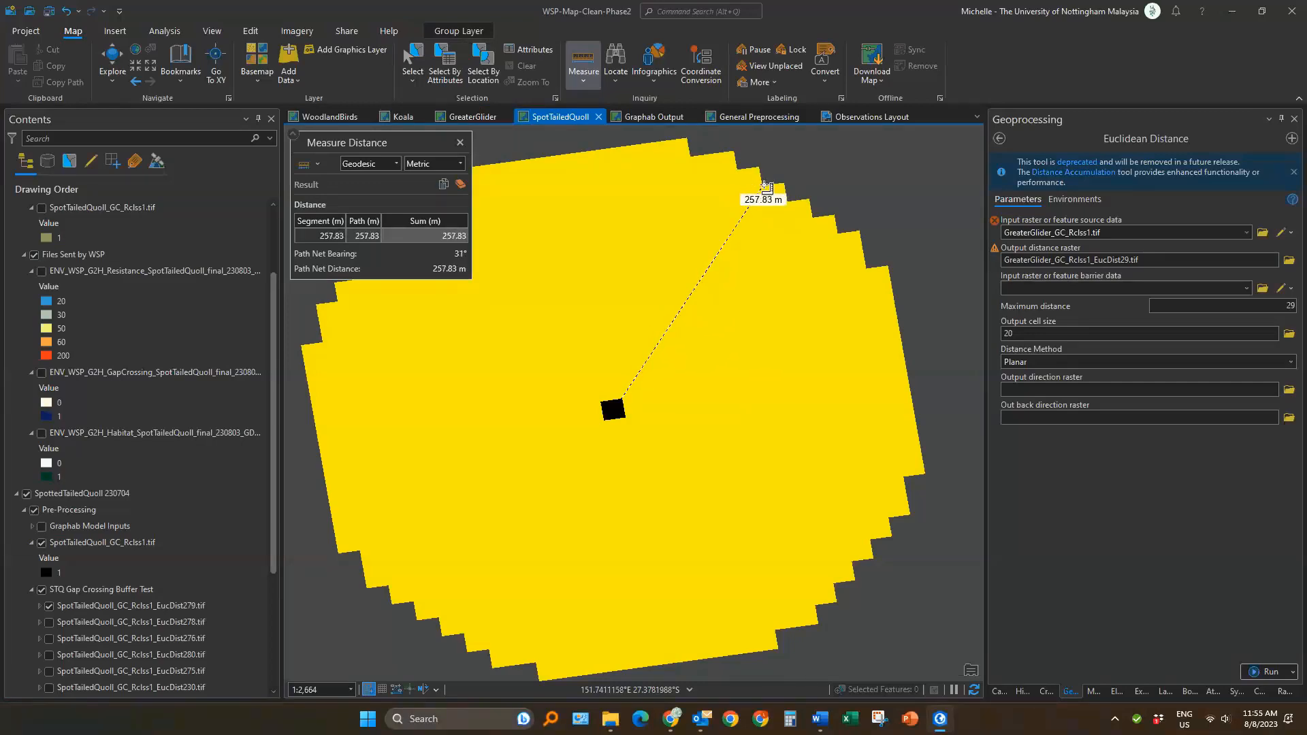
{"action": "key", "text": "alt+Tab"}
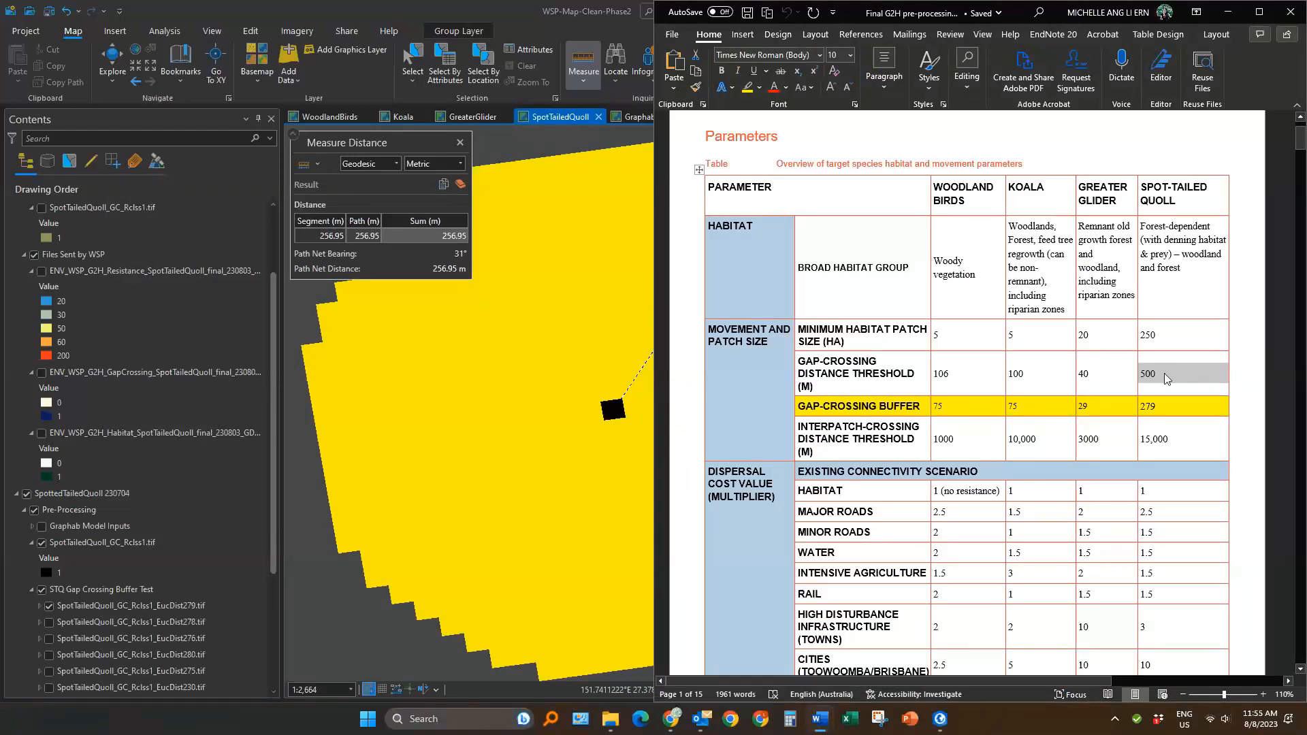
{"action": "left_click", "coordinate": [1226, 13]}
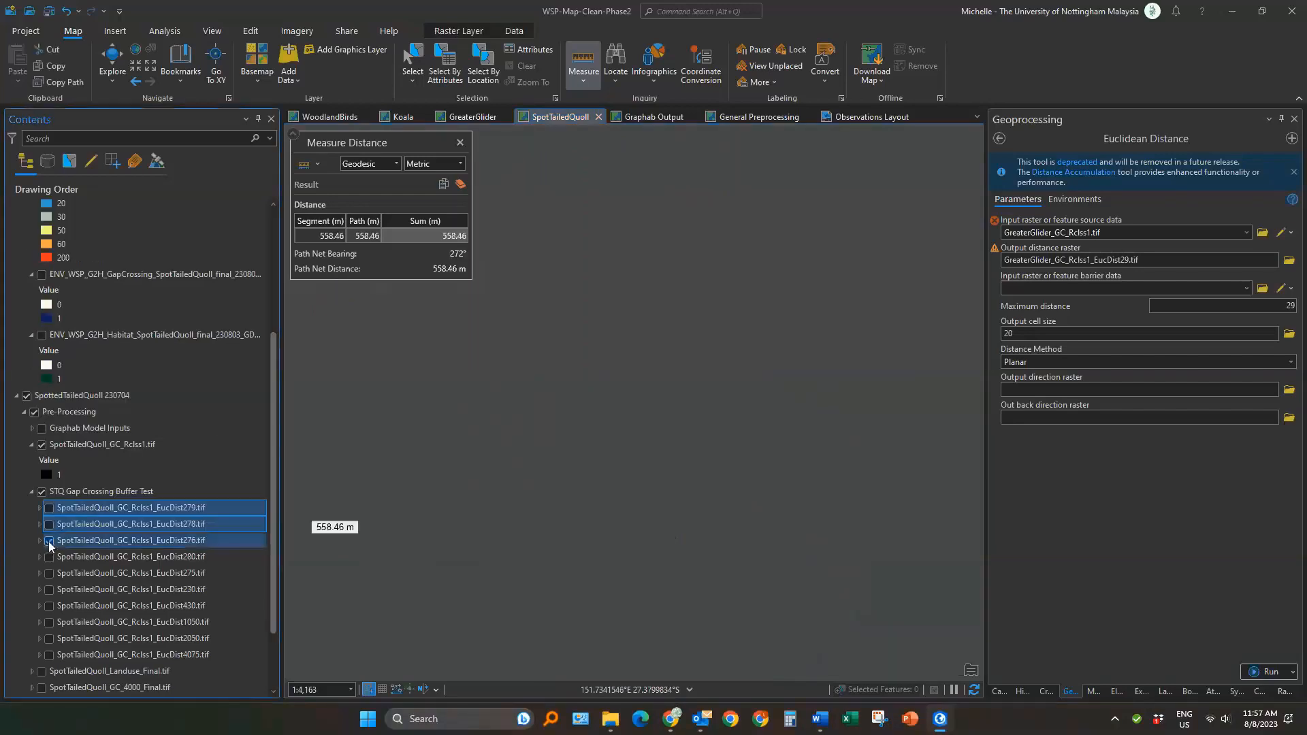
Toggle the EucDist280, EucDist276 and EucDist278 buffer test rasters to compare their extents around the isolated patch
{"action": "left_click", "coordinate": [49, 557]}
{"action": "left_click", "coordinate": [49, 556]}
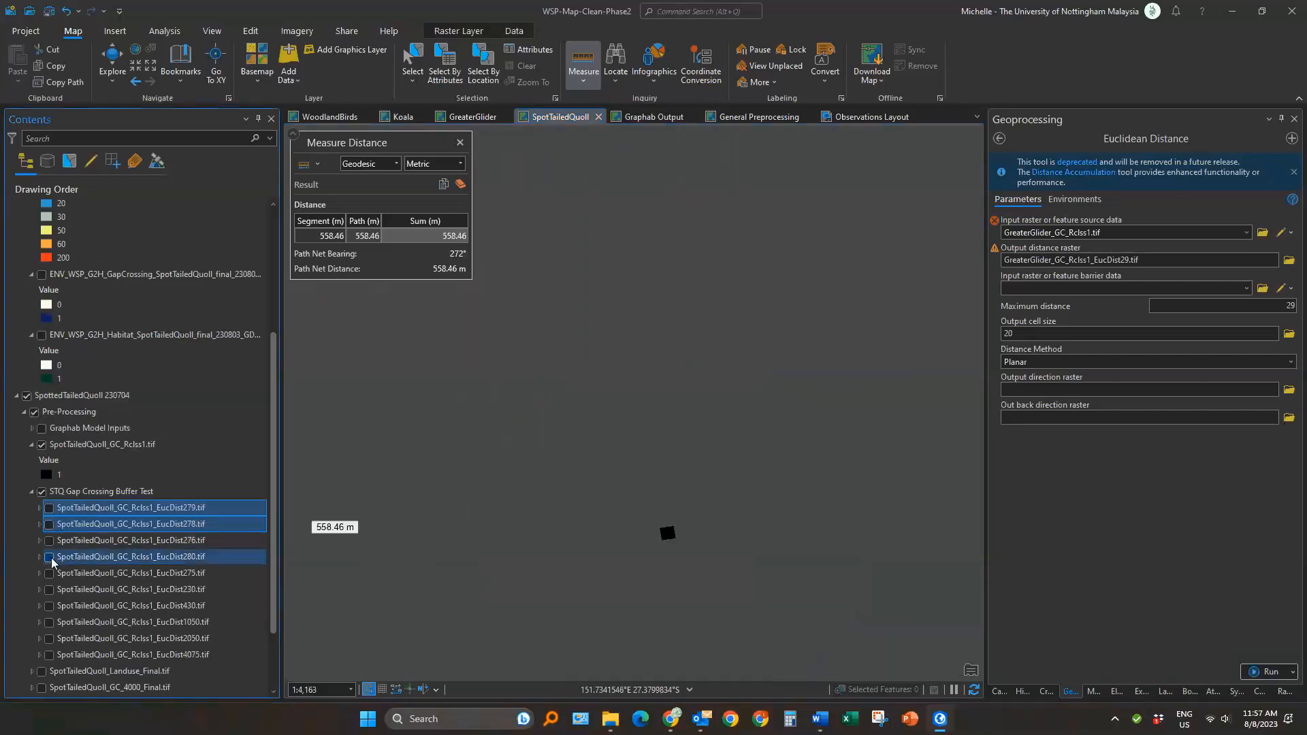
{"action": "left_click", "coordinate": [54, 557], "text": "ctrl"}
{"action": "left_click", "coordinate": [61, 543], "text": "ctrl"}
{"action": "left_click", "coordinate": [50, 541]}
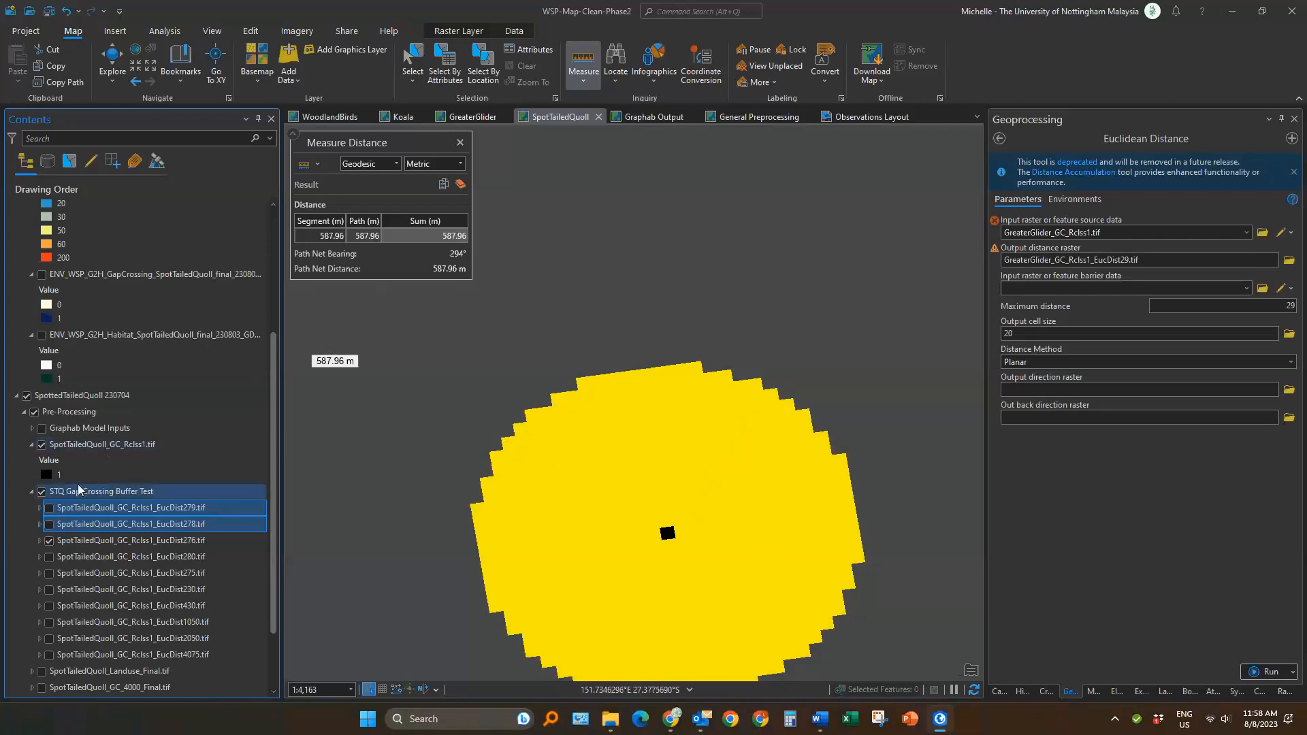
{"action": "left_click", "coordinate": [49, 524]}
{"action": "left_click", "coordinate": [49, 541]}
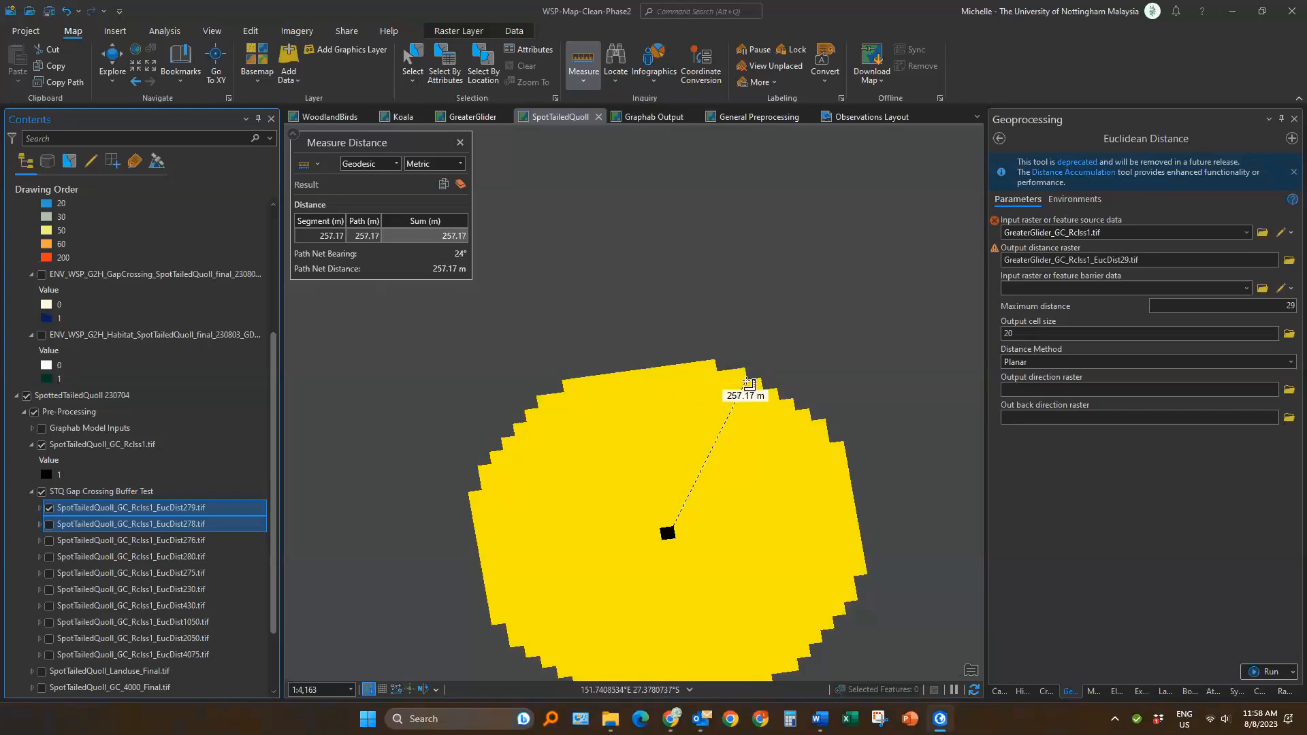
Clear the distance measurement around the isolated patch and close the Measure Distance tool
{"action": "scroll", "coordinate": [636, 271], "scroll_direction": "down", "scroll_amount": 2}
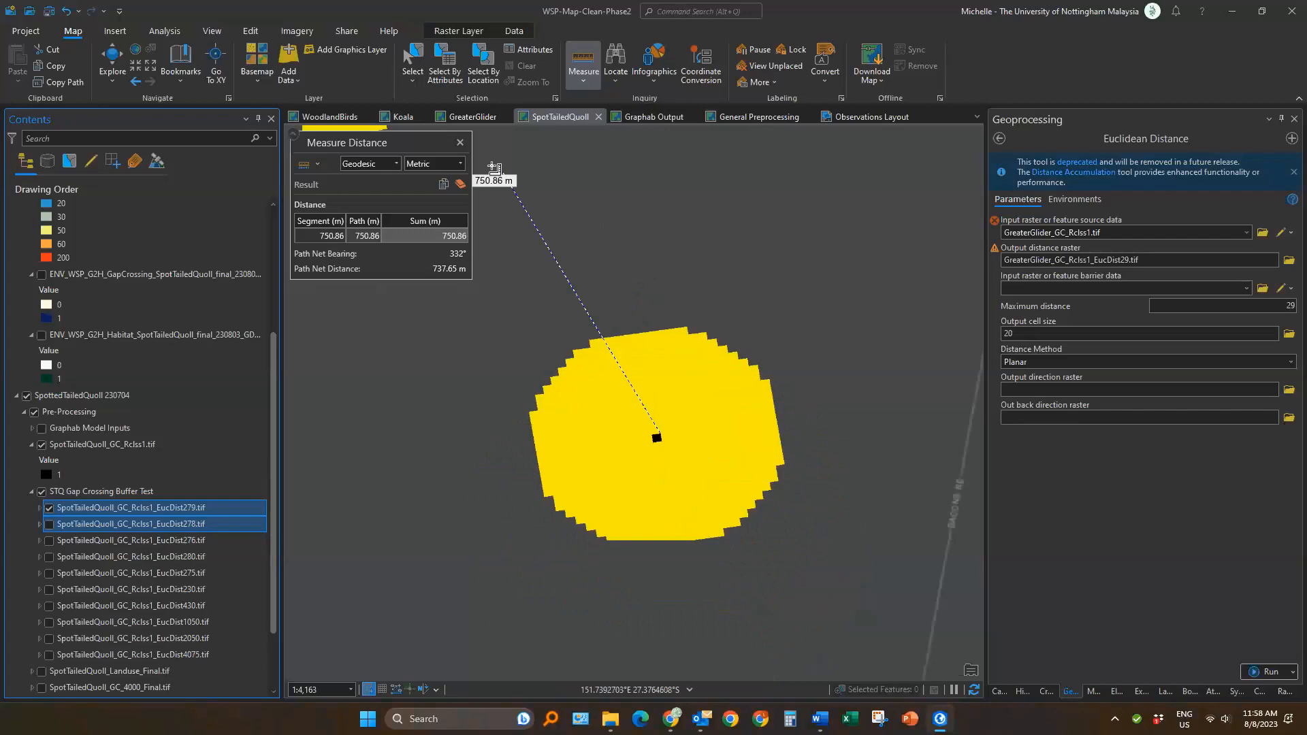
{"action": "left_click", "coordinate": [462, 184]}
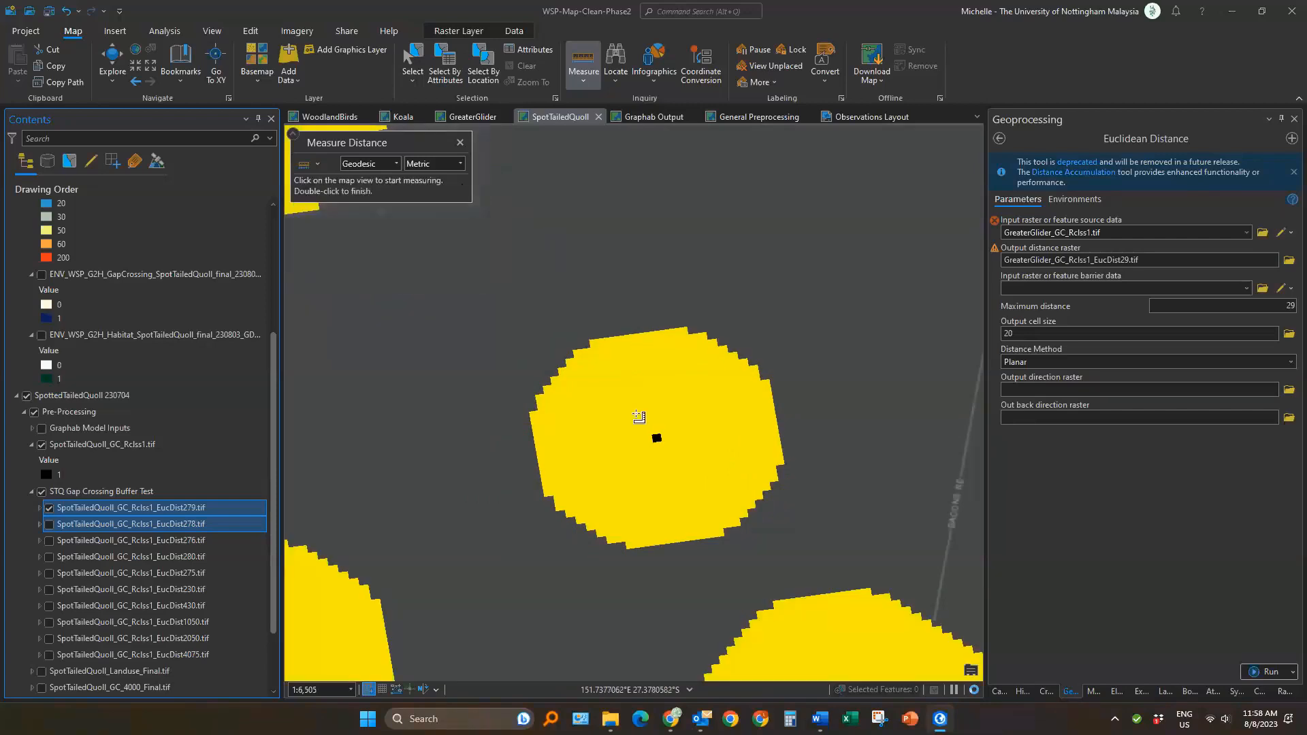
{"action": "left_click", "coordinate": [460, 143]}
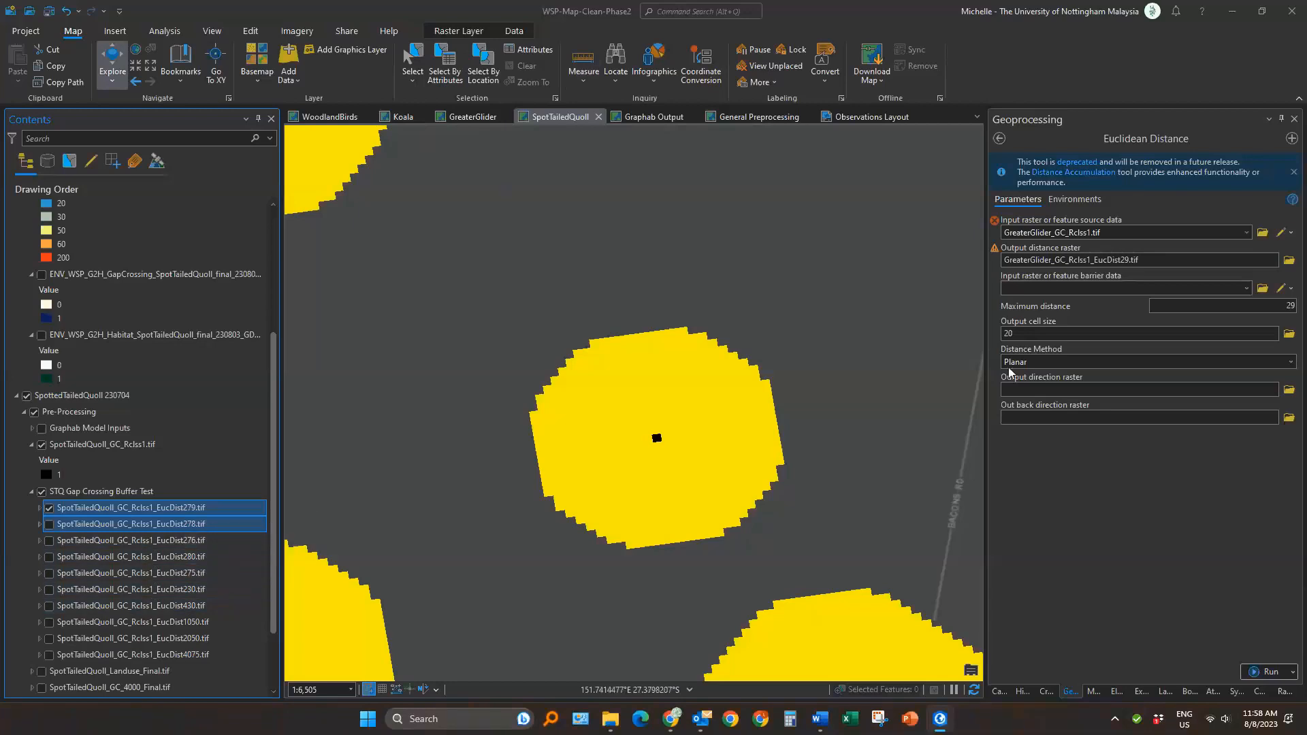
Switch to the Word Parameters table to check the spot-tailed quoll's gap-crossing buffer, and return to the ArcGIS Pro map
{"action": "key", "text": "alt+Tab"}
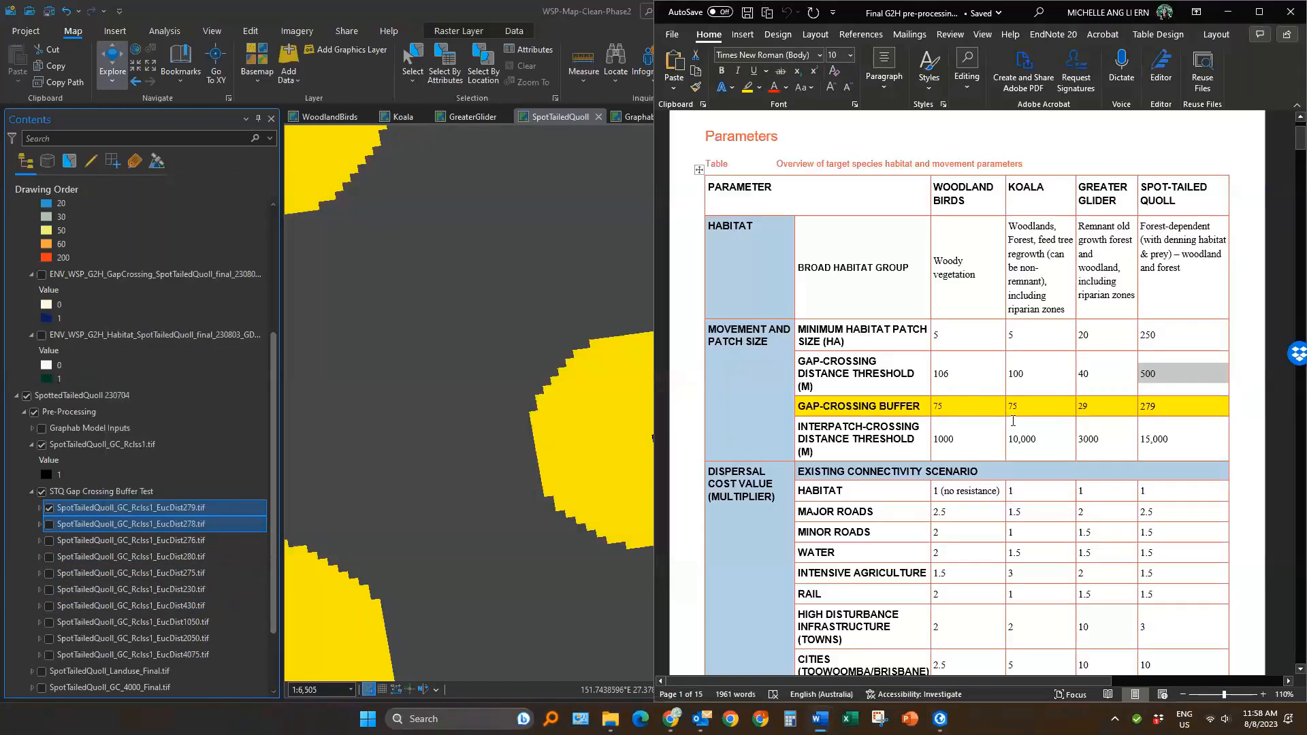
{"action": "left_click", "coordinate": [1154, 407]}
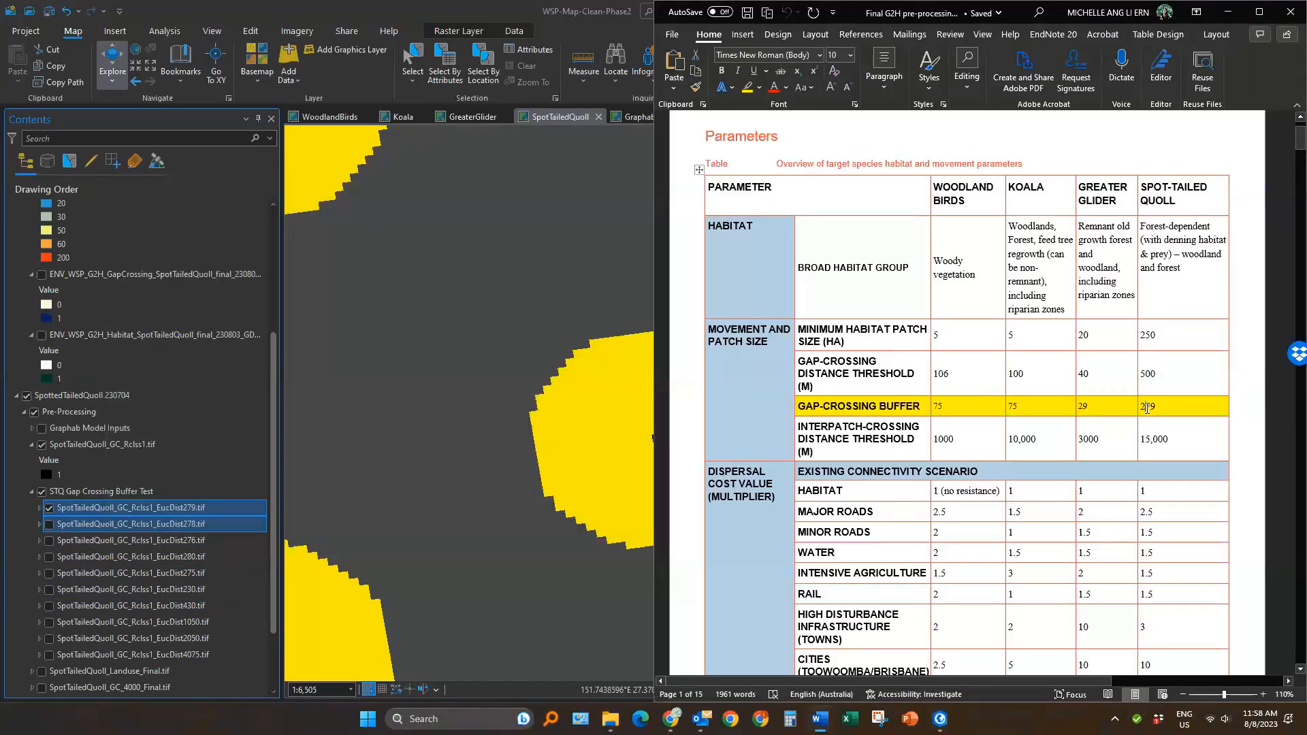
{"action": "triple_click", "coordinate": [1146, 408]}
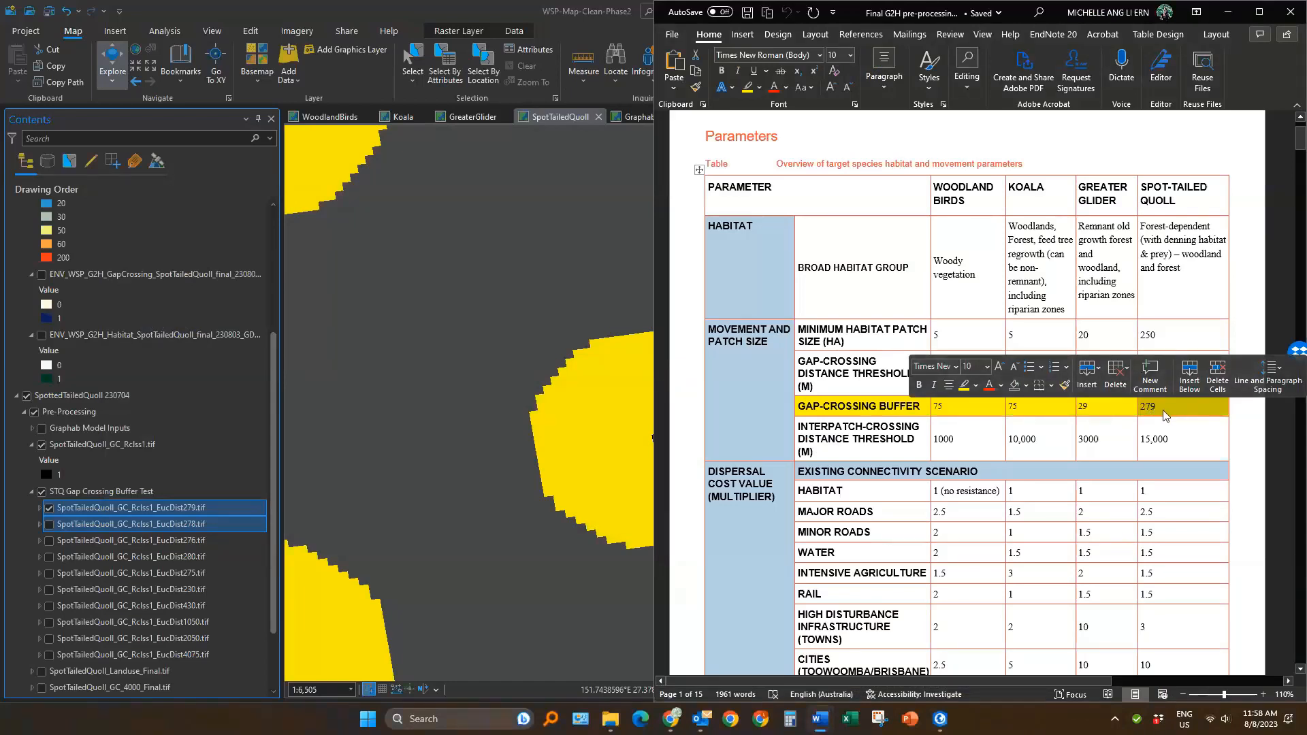
{"action": "left_click", "coordinate": [426, 5]}
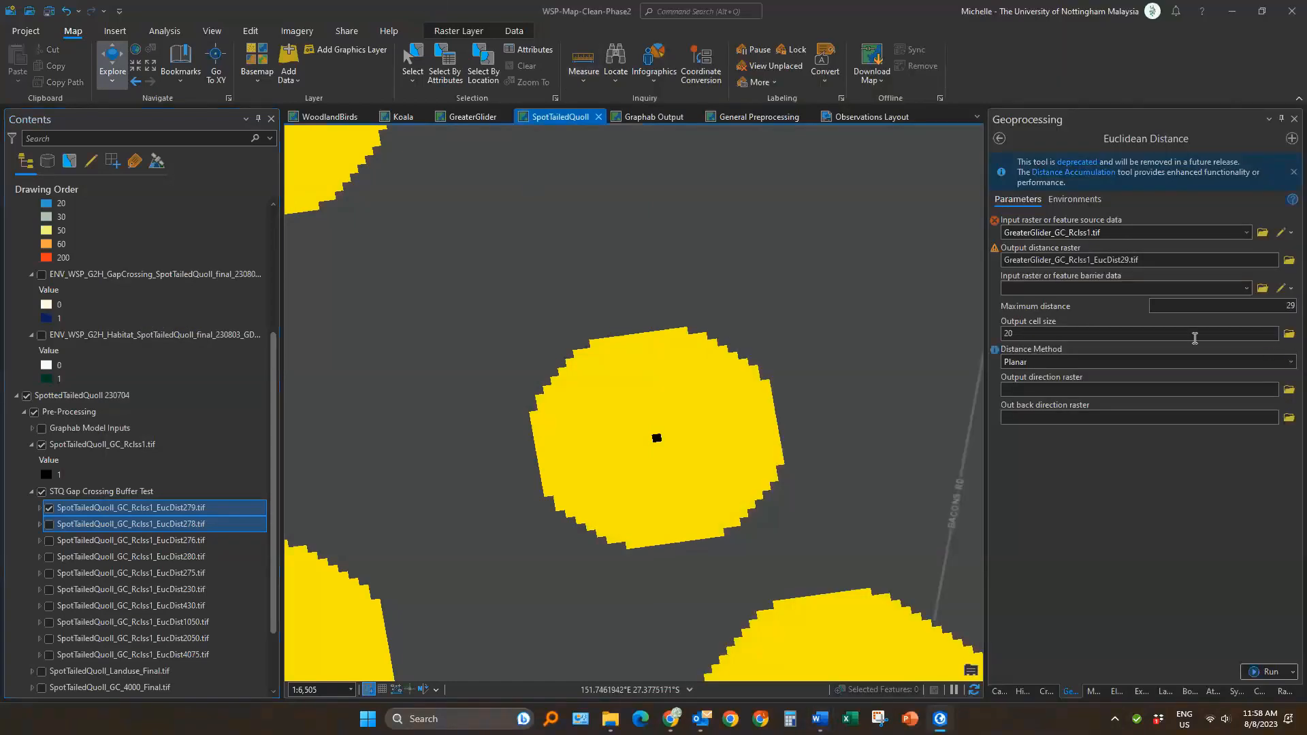
Hide the SpottedTailedQuoll 230704 group and display SpotTailedQuoll_GC_Rclss1.tif from the current SpottedTailedQuoll group
{"action": "left_click", "coordinate": [27, 395]}
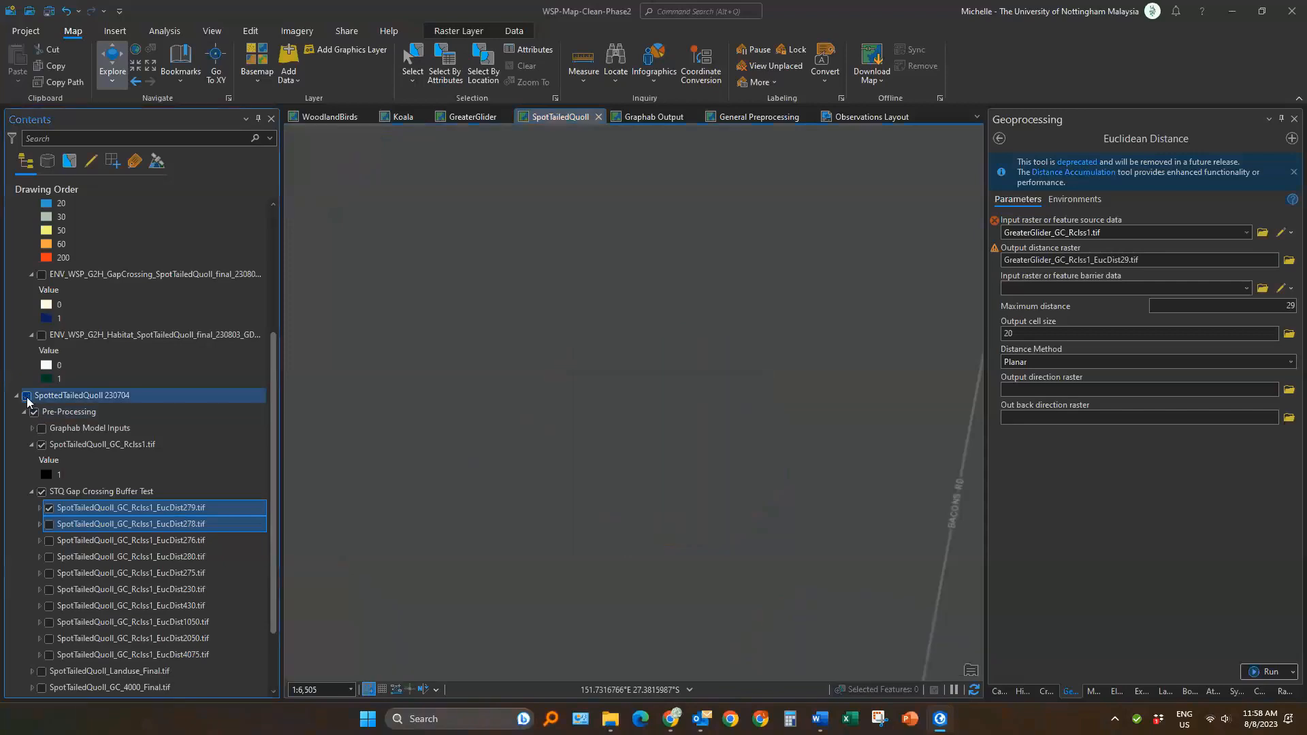
{"action": "scroll", "coordinate": [68, 409], "scroll_direction": "up", "scroll_amount": 5}
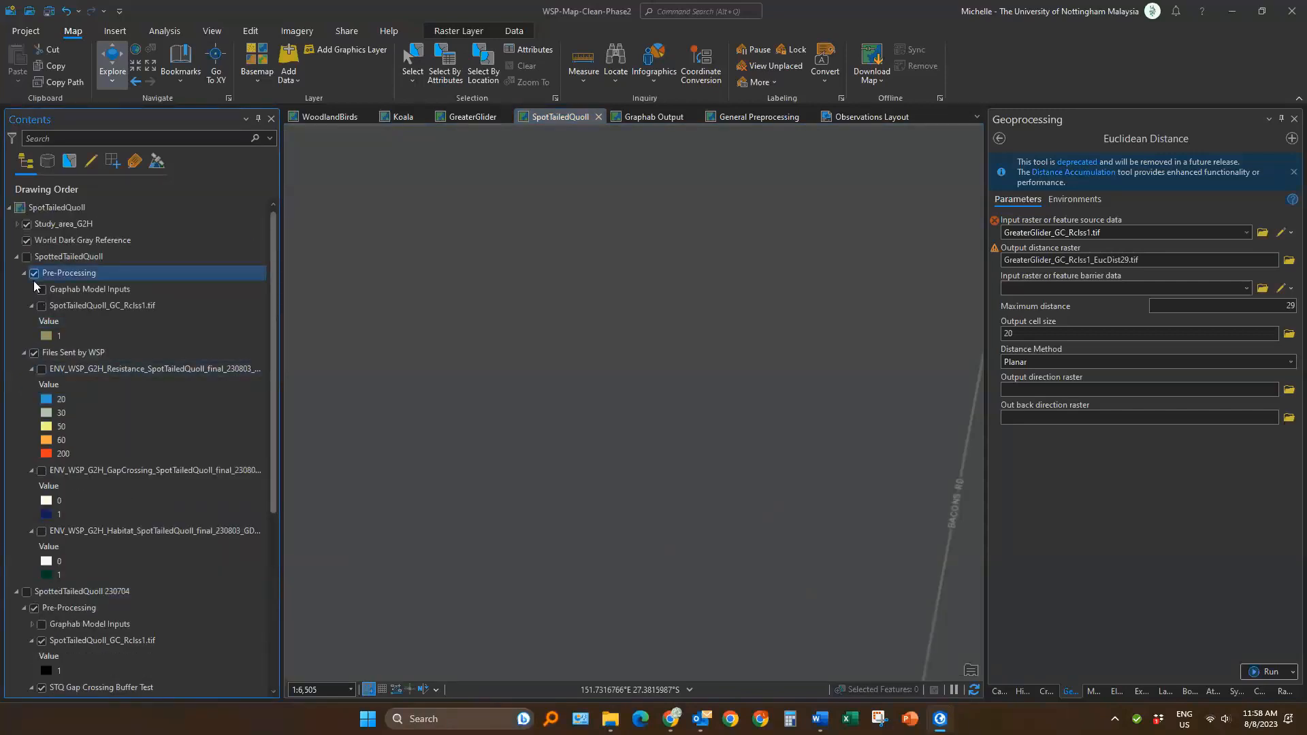
{"action": "left_click", "coordinate": [41, 306]}
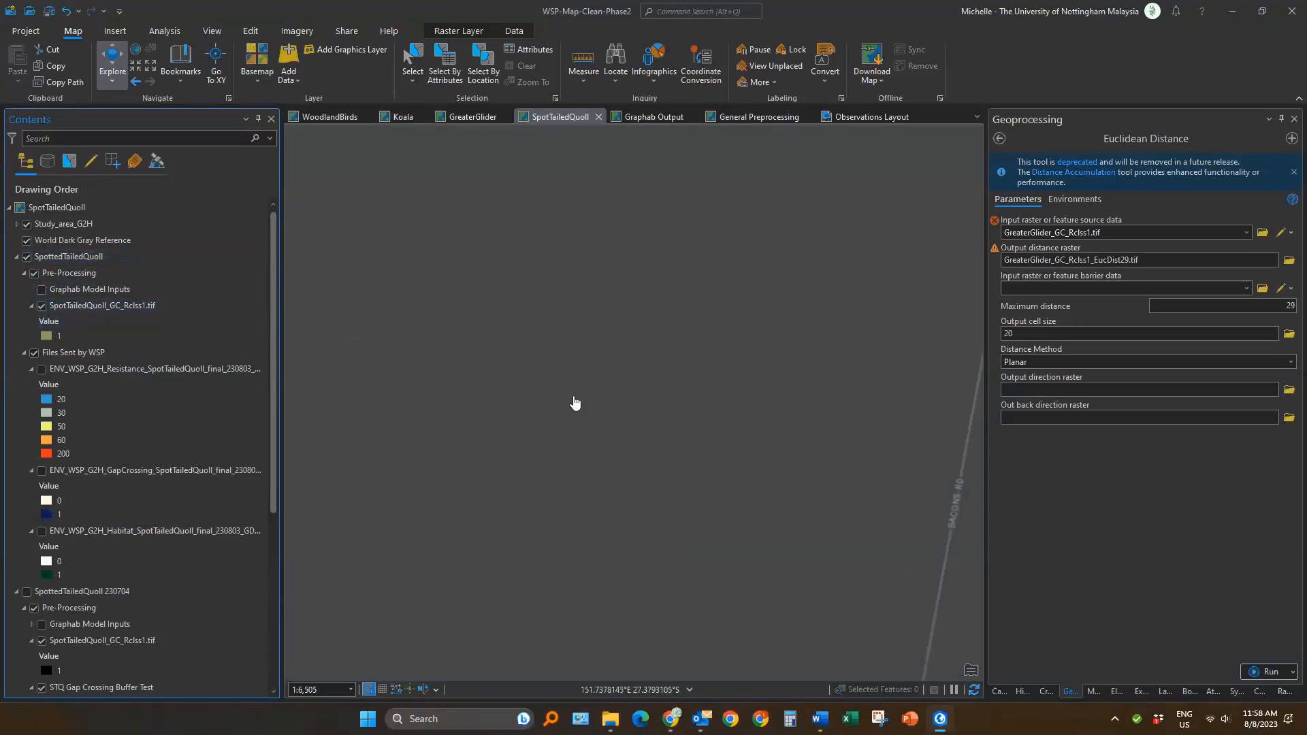
{"action": "scroll", "coordinate": [575, 400], "scroll_direction": "down", "scroll_amount": 5}
{"action": "scroll", "coordinate": [708, 425], "scroll_direction": "down", "scroll_amount": 3}
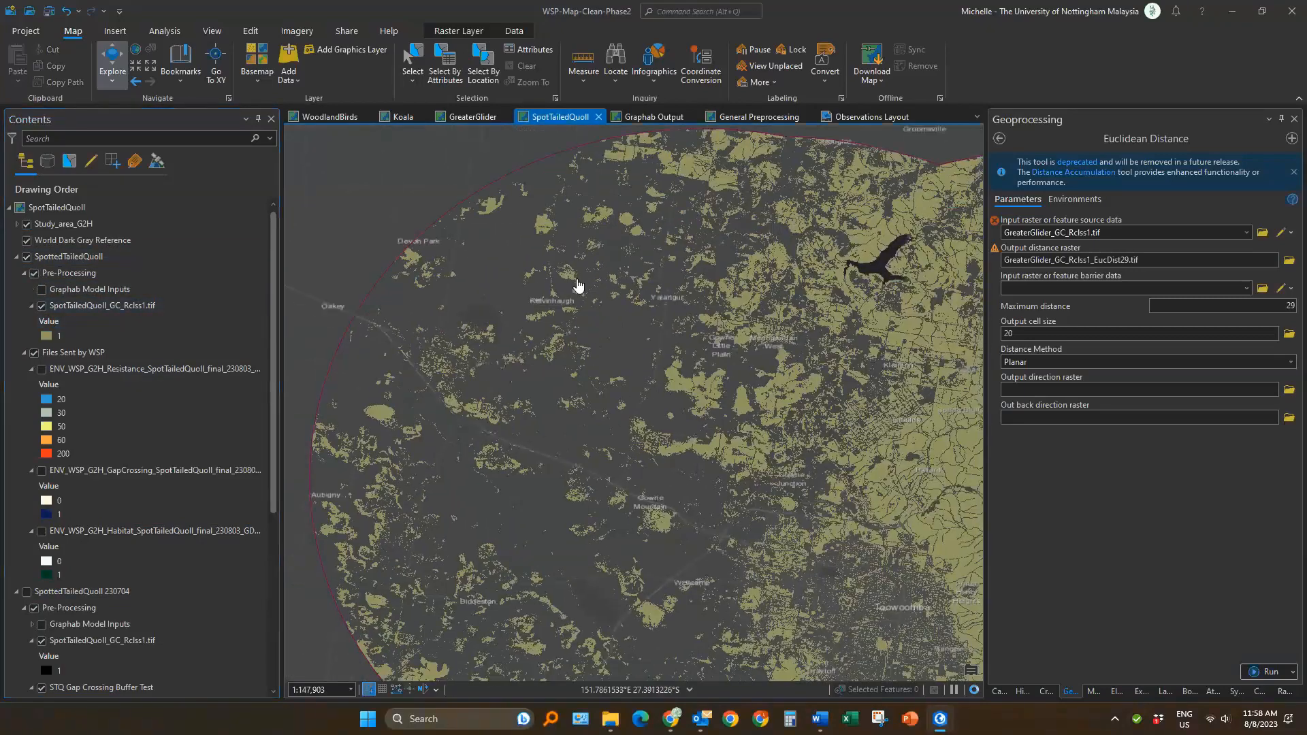
{"action": "scroll", "coordinate": [577, 285], "scroll_direction": "down", "scroll_amount": 2}
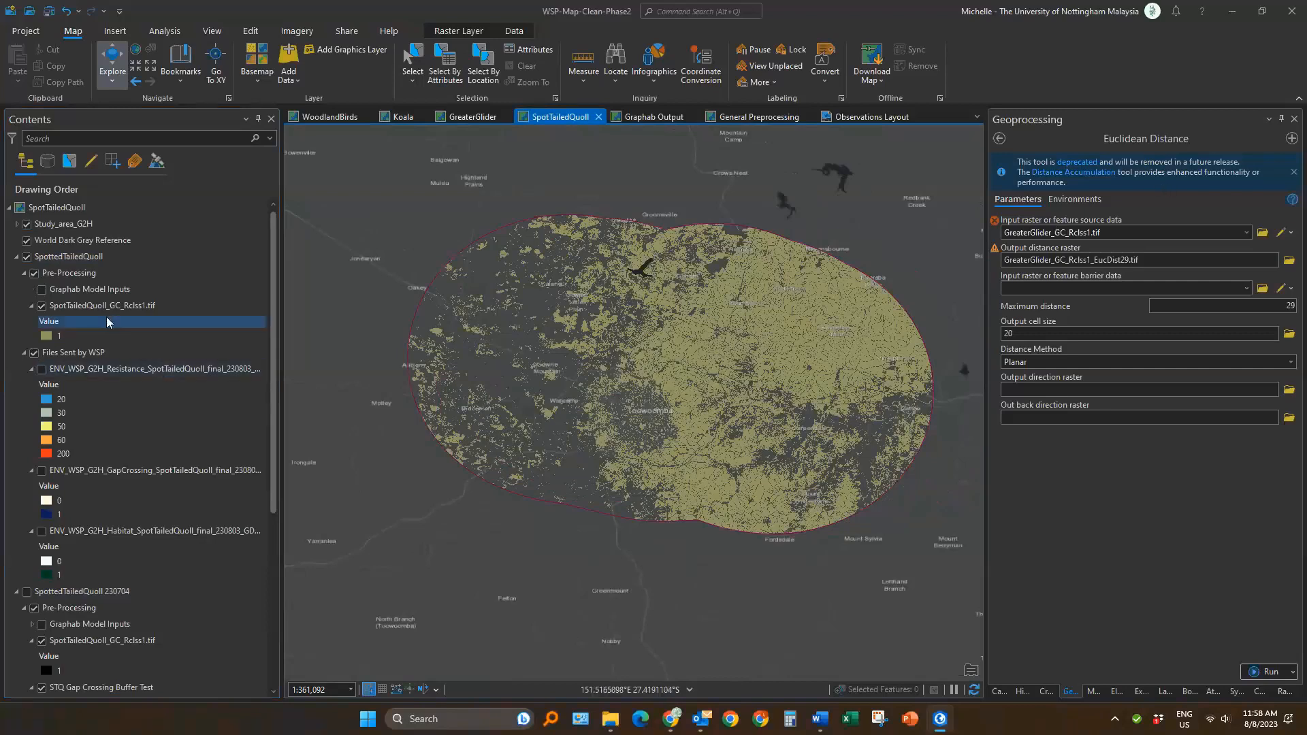
Set the current SpotTailedQuoll_GC_Rclss1.tif as the Euclidean Distance input source raster, toggling its display to check the layer
{"action": "left_click", "coordinate": [76, 308]}
{"action": "left_click_drag", "start_coordinate": [74, 308], "coordinate": [196, 315]}
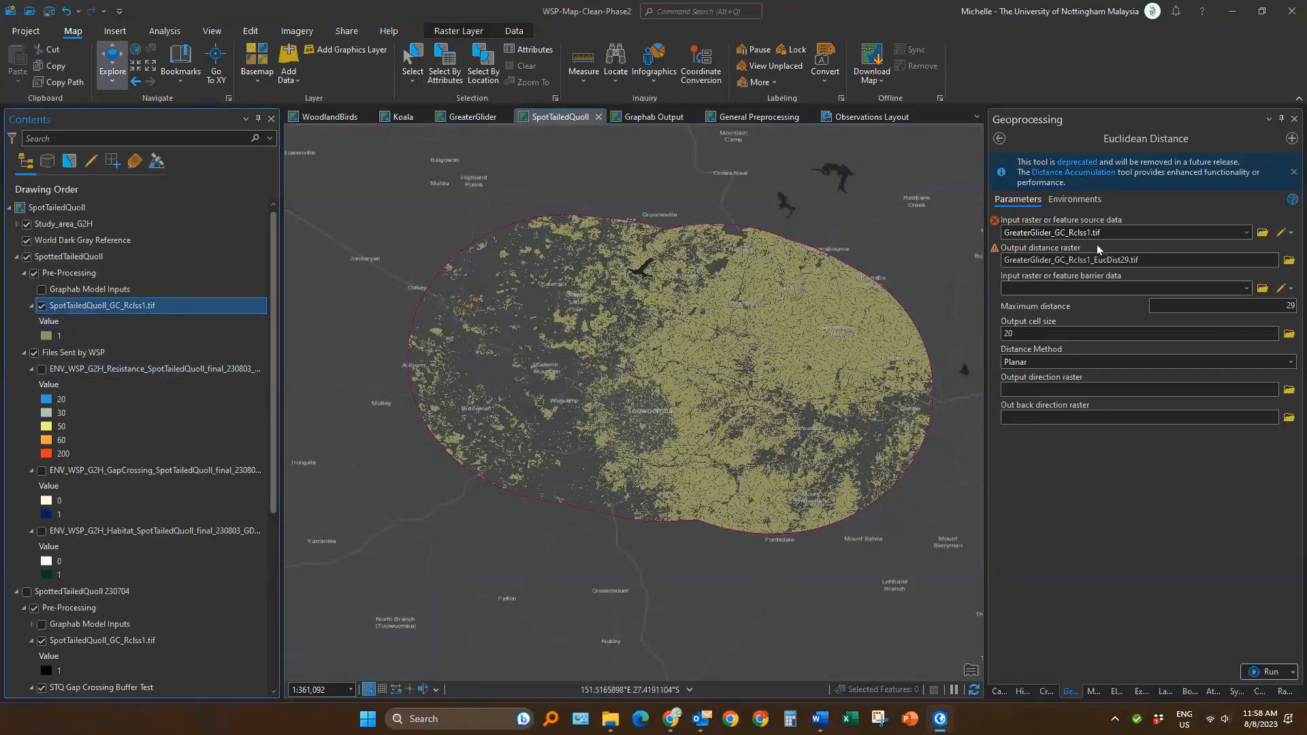
{"action": "left_click_drag", "start_coordinate": [1132, 235], "coordinate": [1132, 230]}
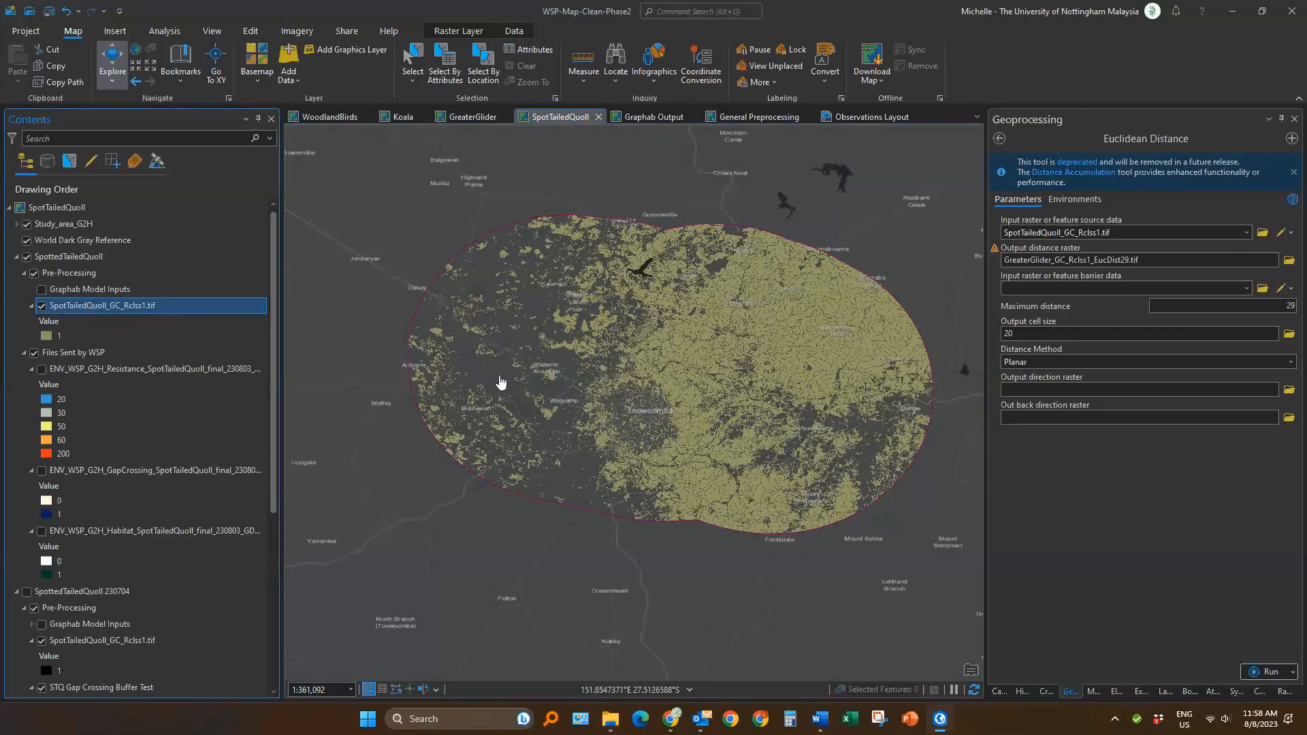
{"action": "left_click", "coordinate": [42, 306]}
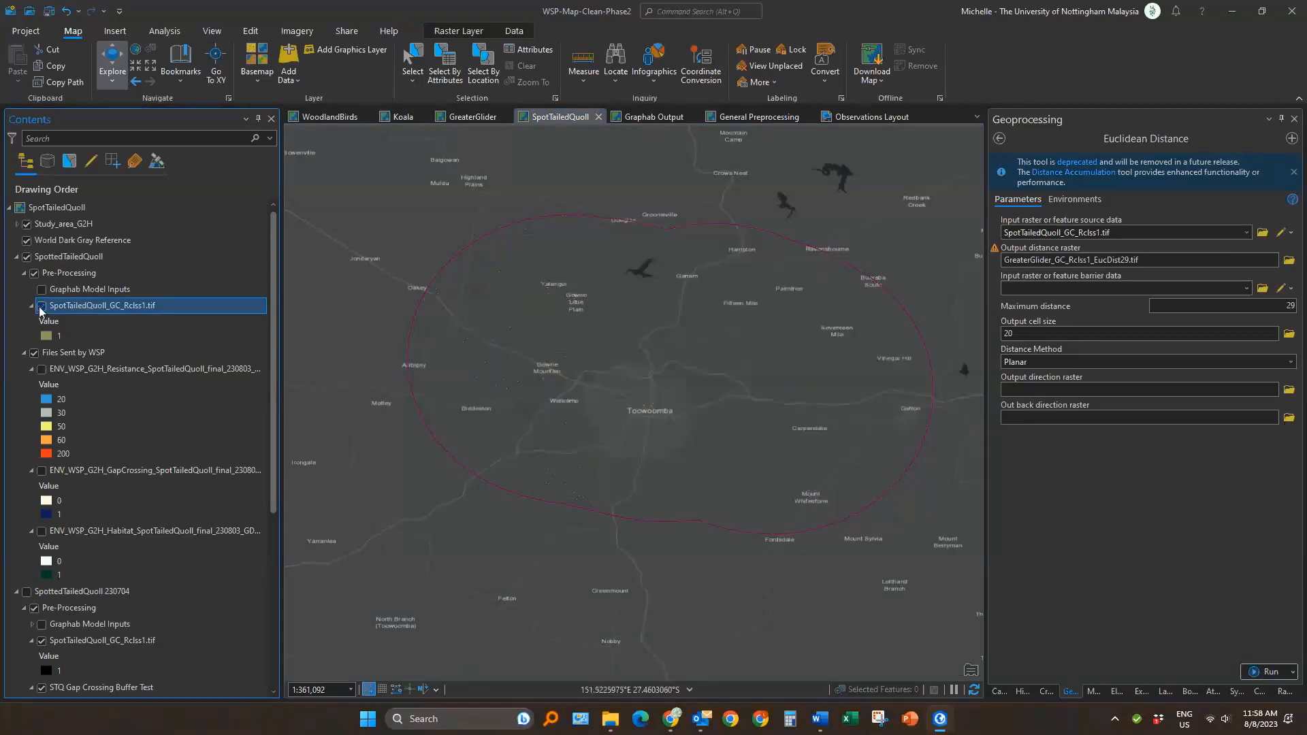
{"action": "left_click", "coordinate": [41, 306]}
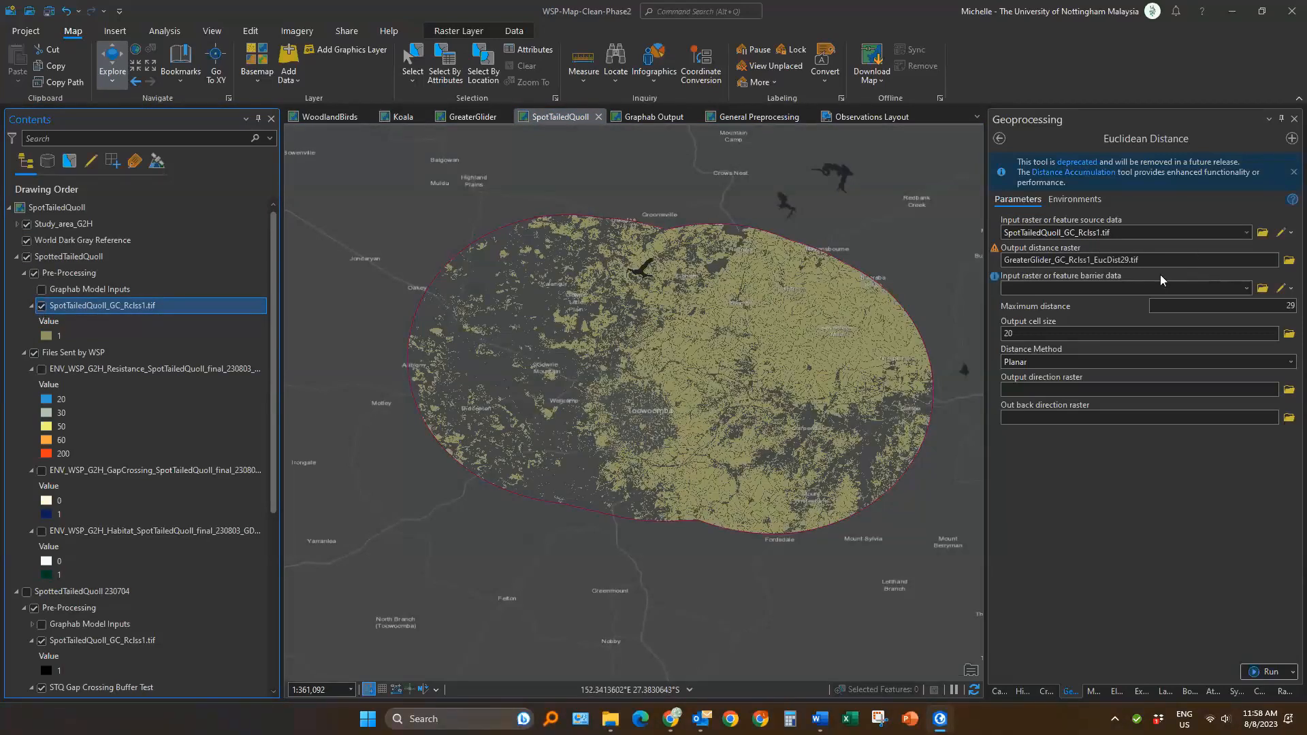
Redirect the output distance raster to the SpotTailedQuoll pre-processing folder and change its file name prefix to SpotTailedQuoll
{"action": "left_click", "coordinate": [1267, 262]}
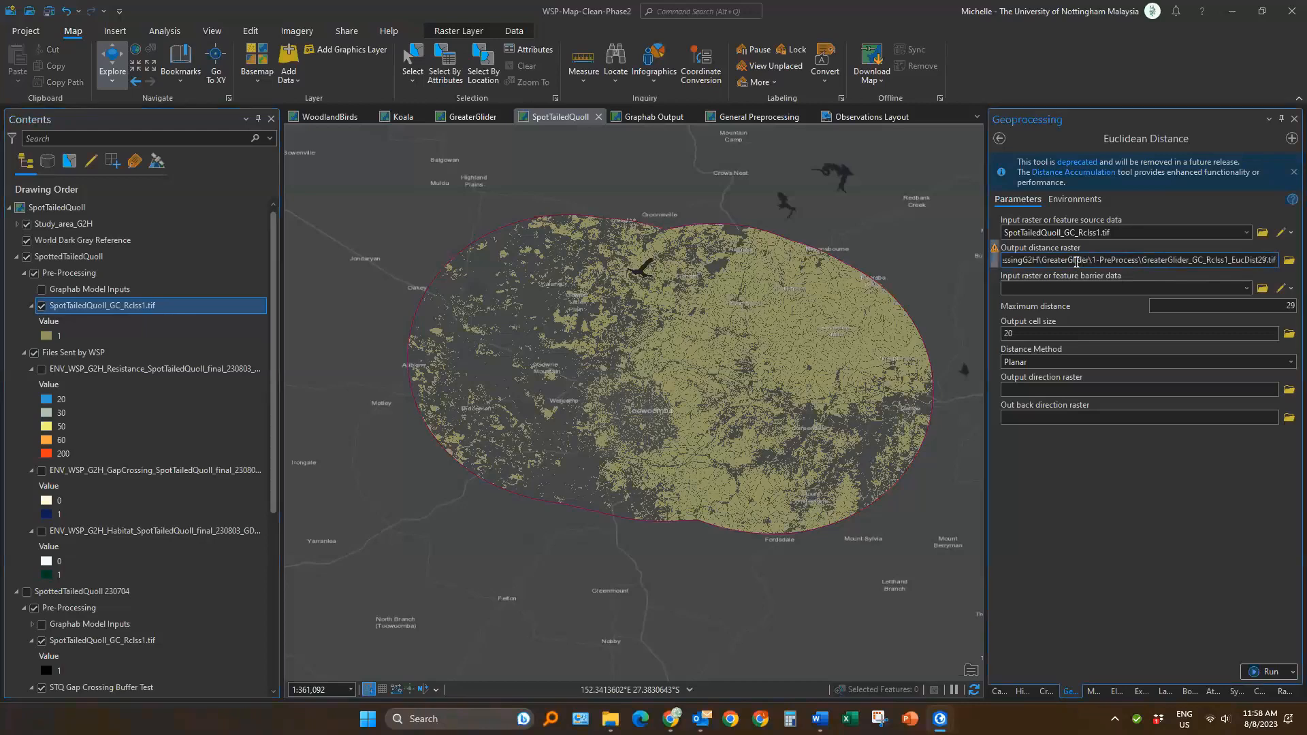
{"action": "double_click", "coordinate": [1076, 261]}
{"action": "key", "text": "super+v"}
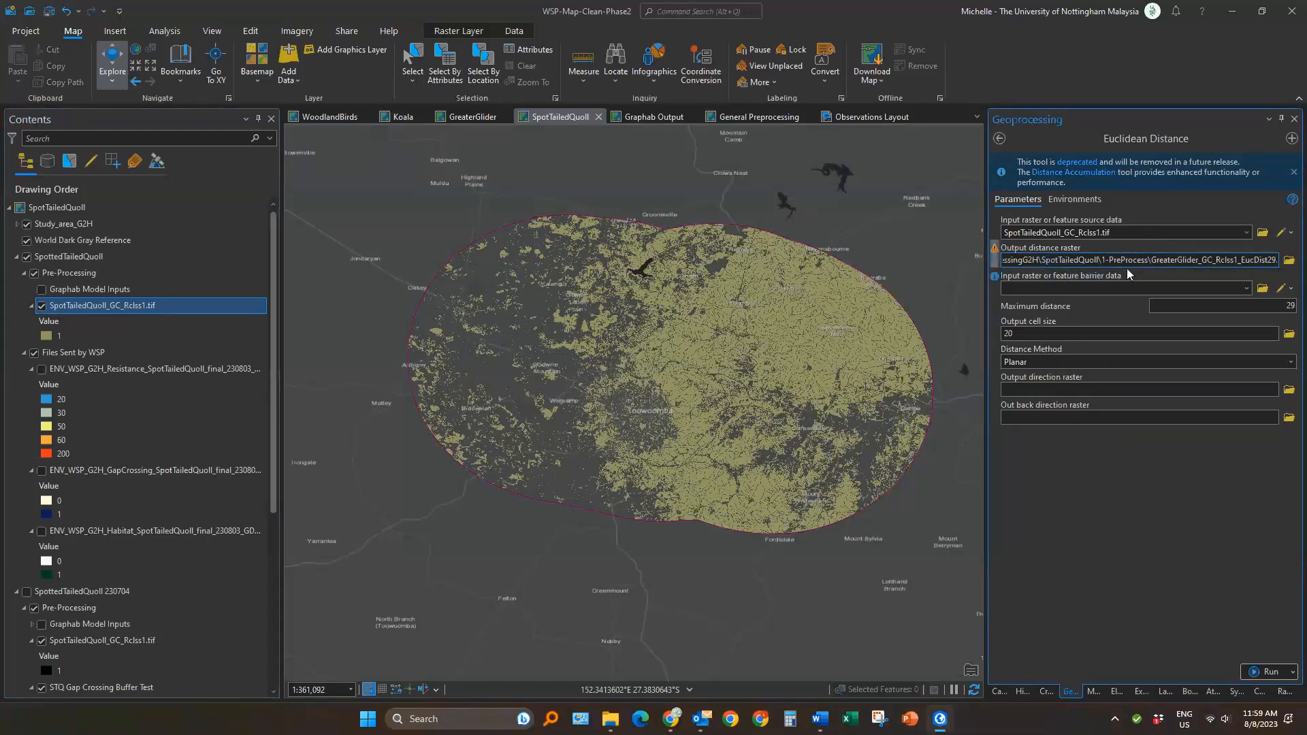
{"action": "triple_click", "coordinate": [1161, 263]}
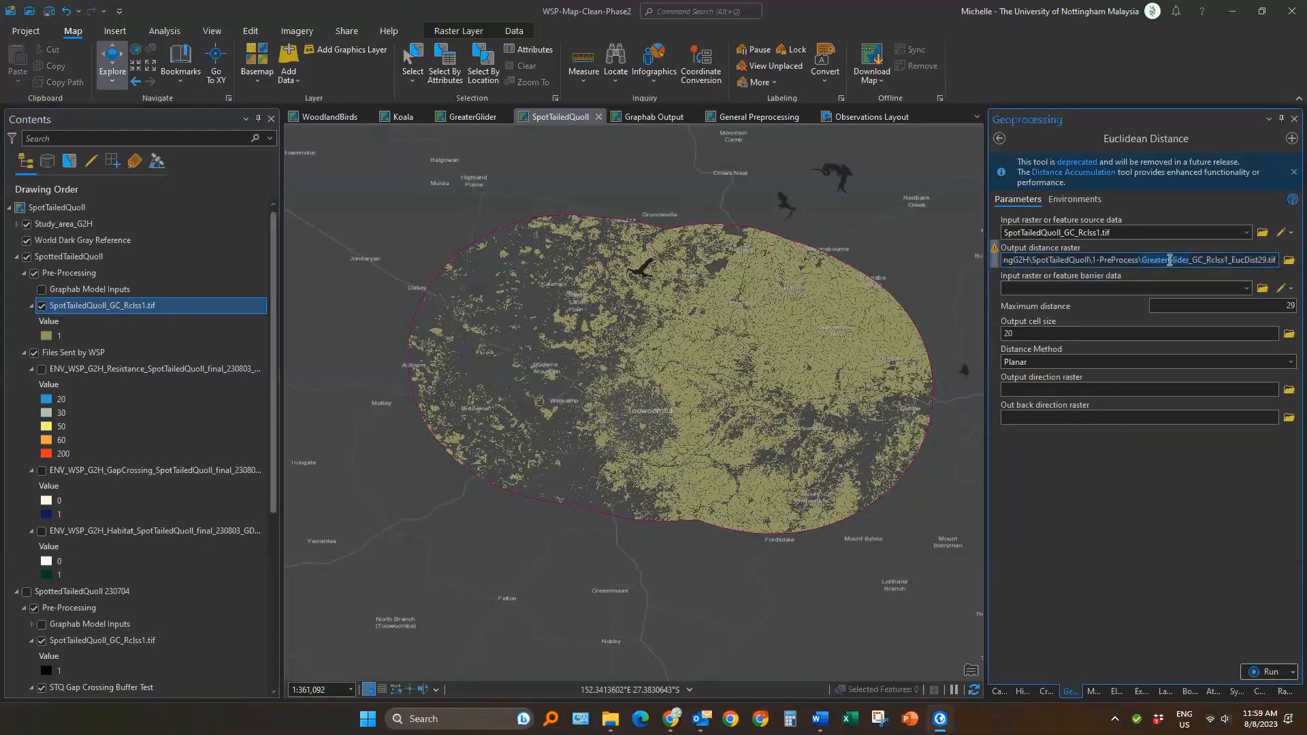
{"action": "key", "text": "ctrl+v"}
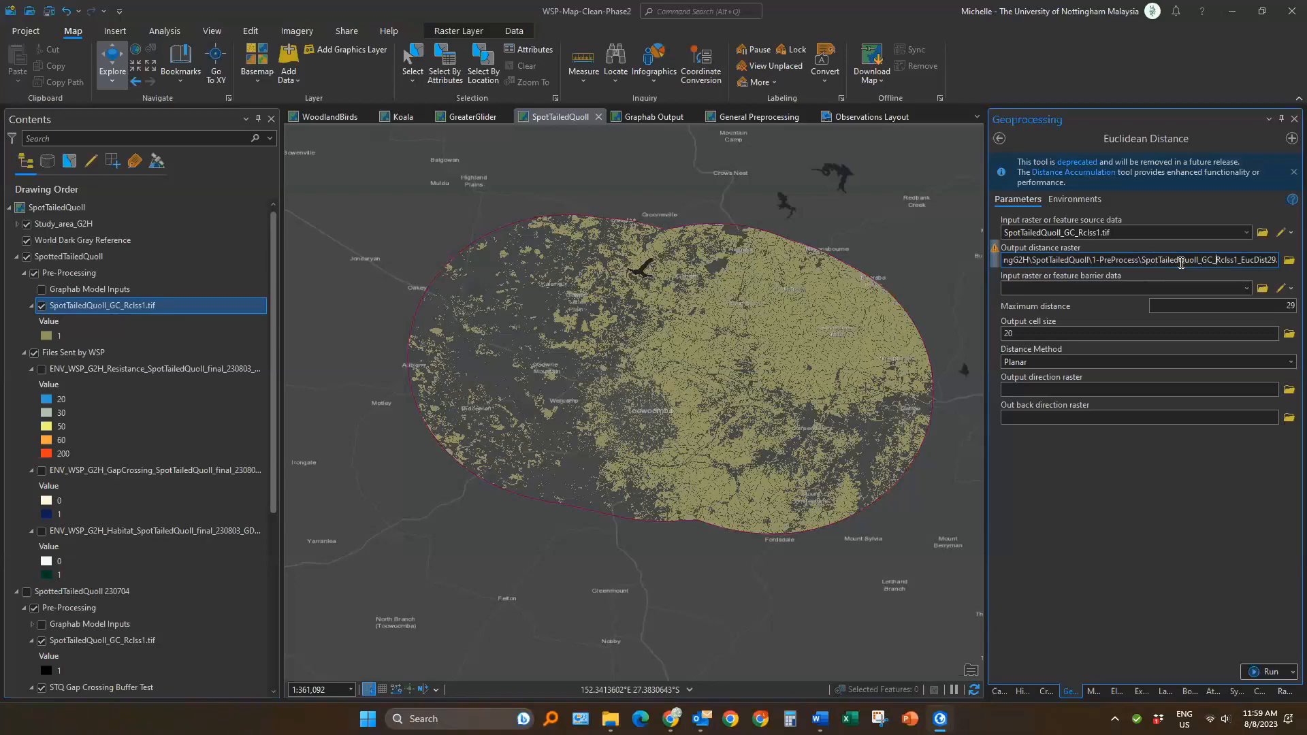
{"action": "key", "text": "End"}
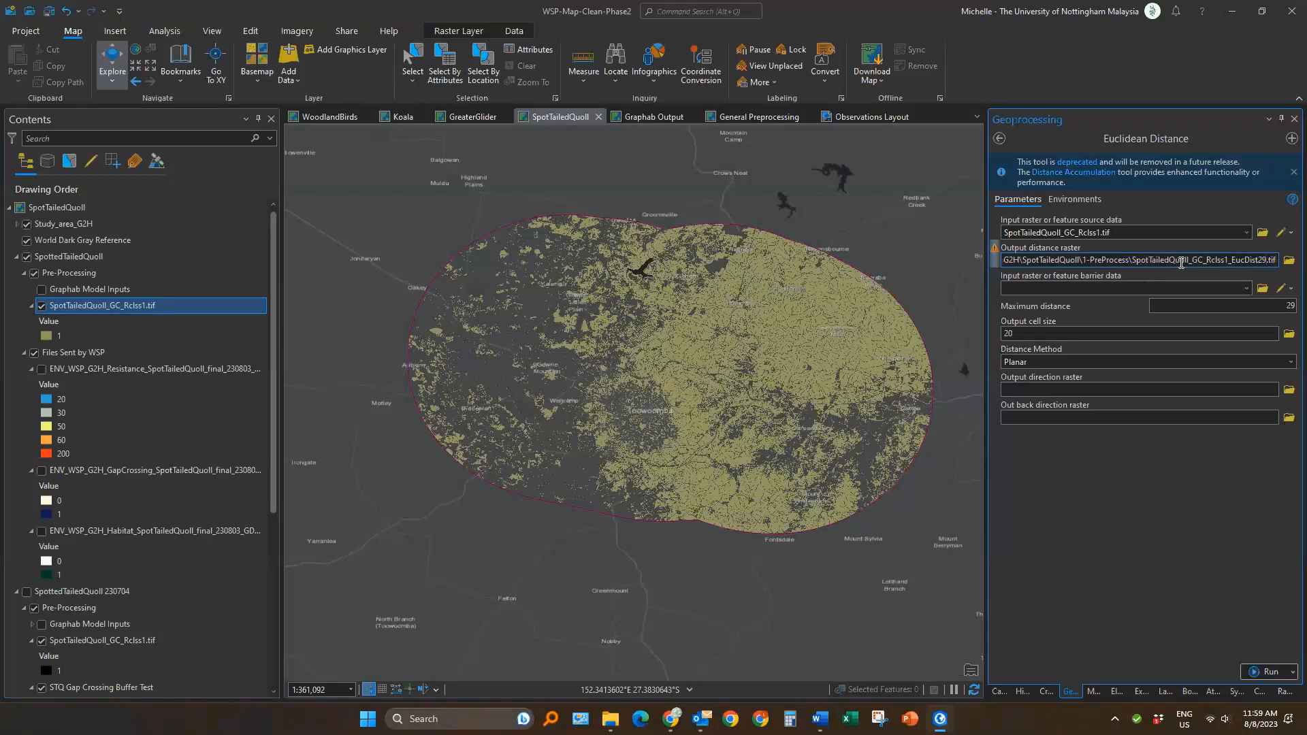
Check the quoll's gap-crossing buffer in the Word table, then end the output name with EucDist279 and set the maximum distance to 279
{"action": "key", "text": "alt+Tab"}
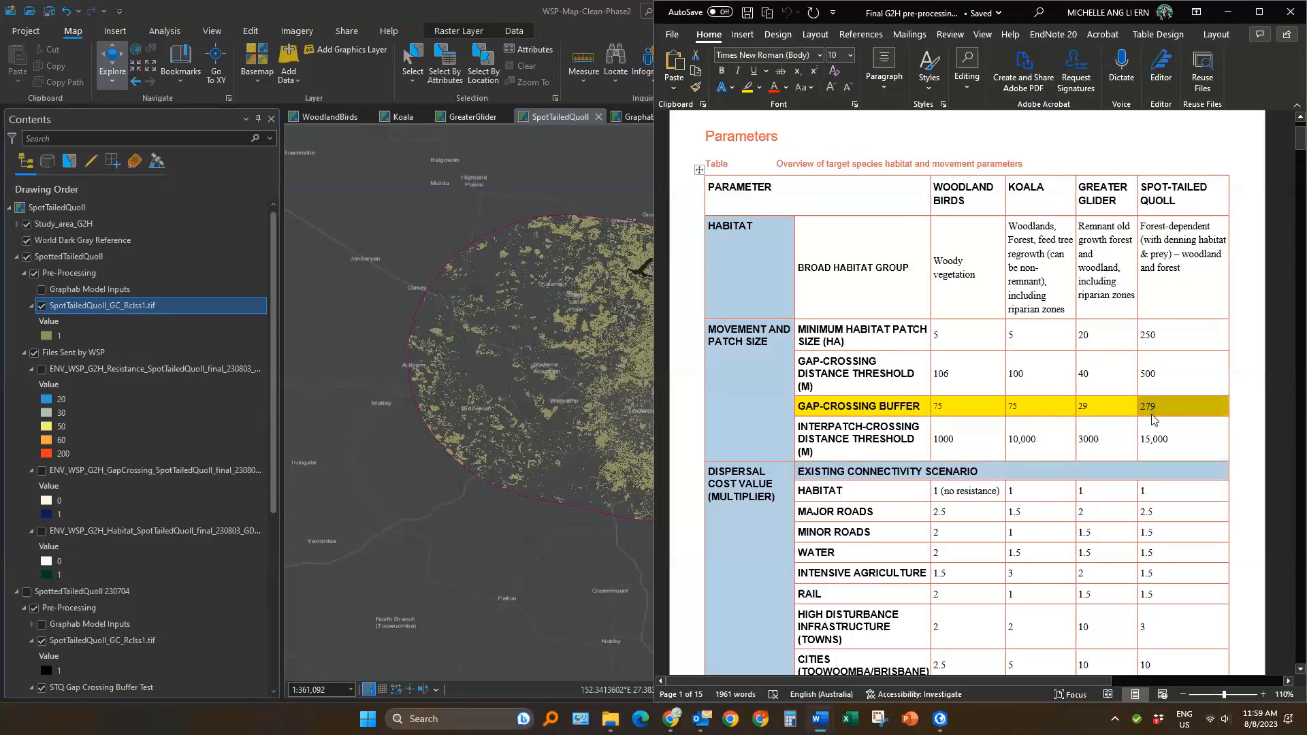
{"action": "left_click", "coordinate": [1227, 12]}
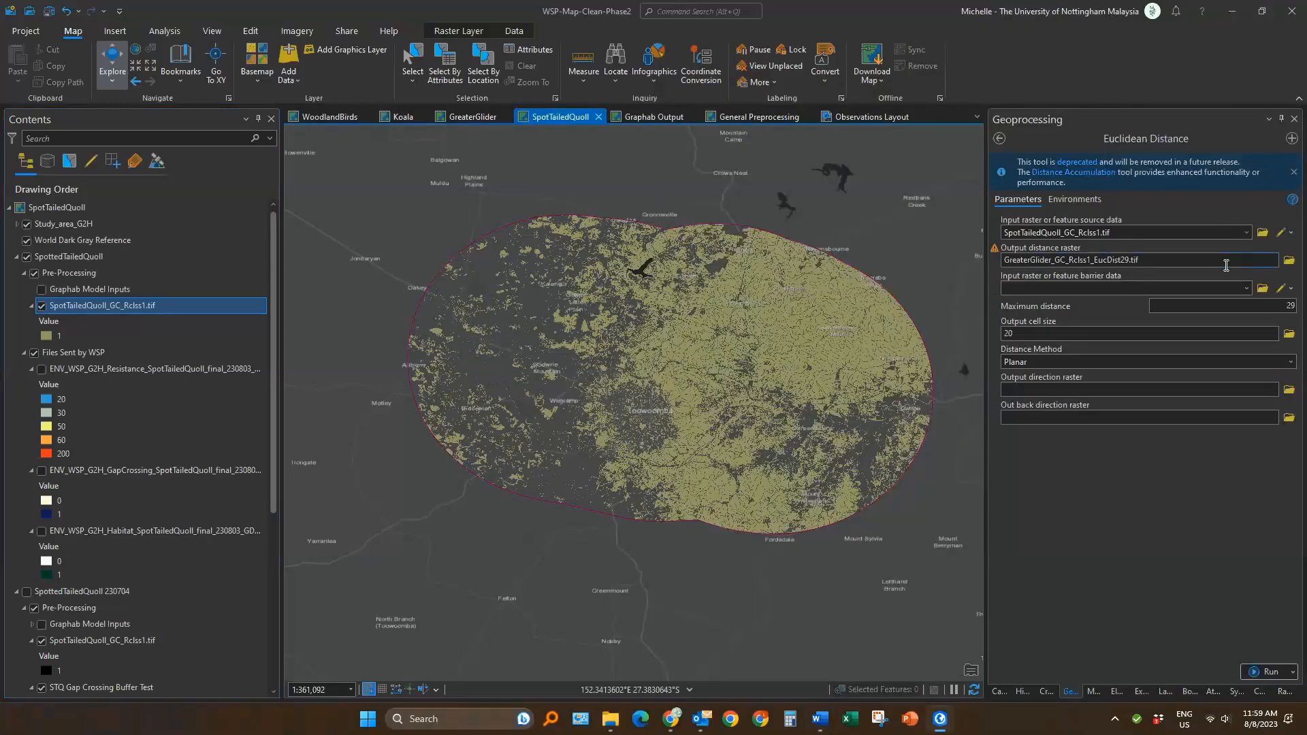
{"action": "left_click", "coordinate": [1225, 265]}
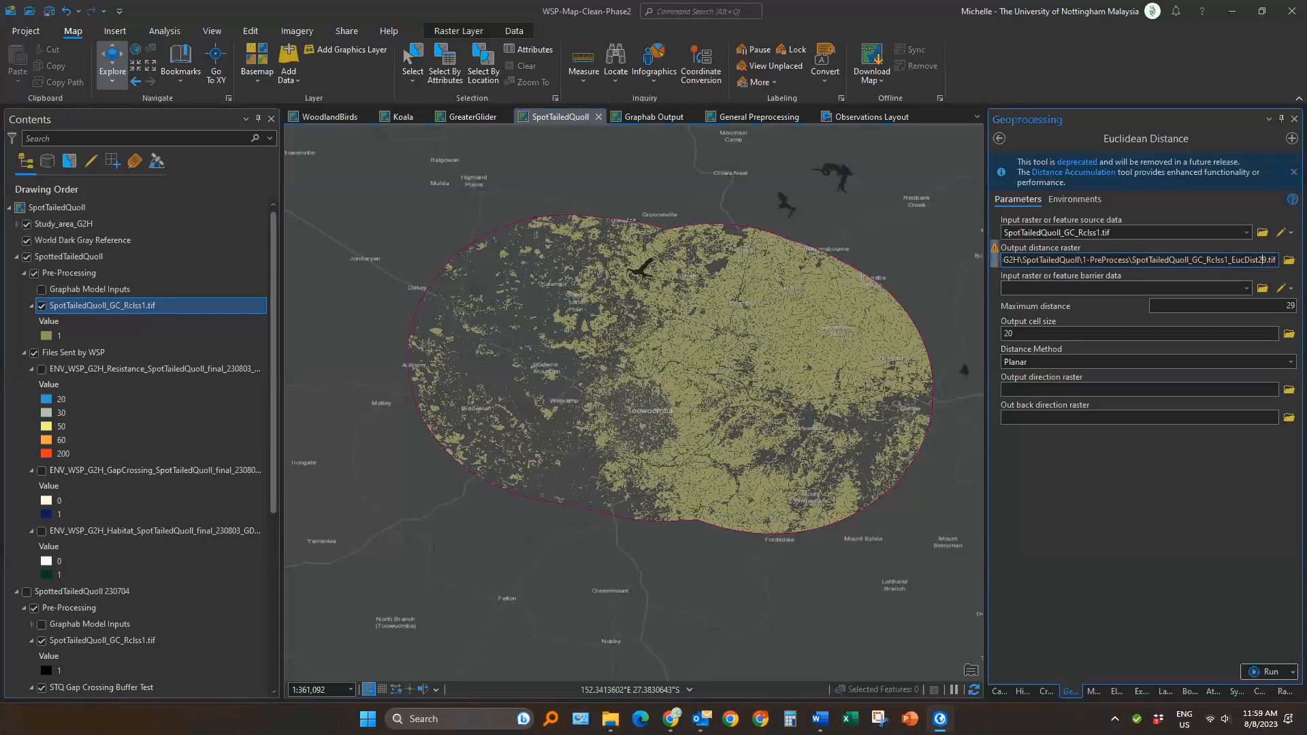
{"action": "left_click", "coordinate": [1261, 259]}
{"action": "type", "text": "7"}
{"action": "left_click", "coordinate": [1292, 305]}
{"action": "type", "text": "7"}
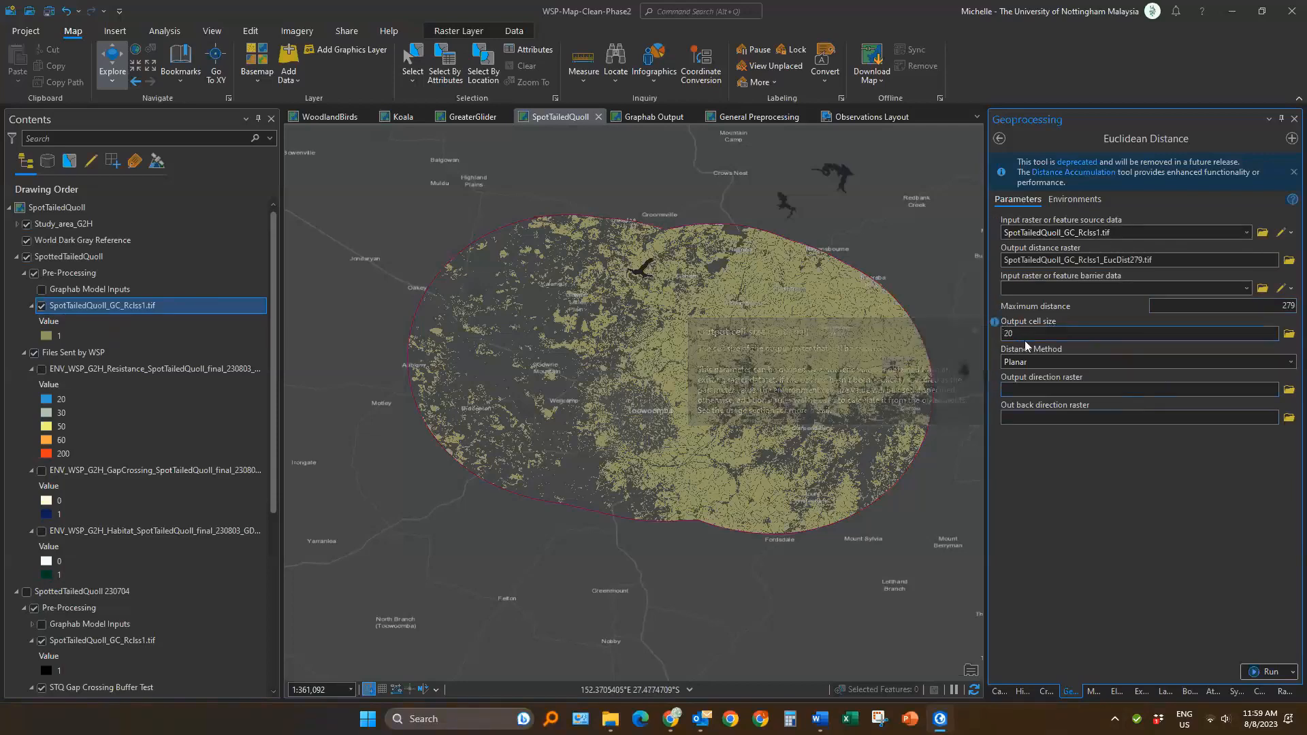
Update the processing extent in the Euclidean Distance environments, recheck the parameters, and run the tool
{"action": "left_click", "coordinate": [1088, 199]}
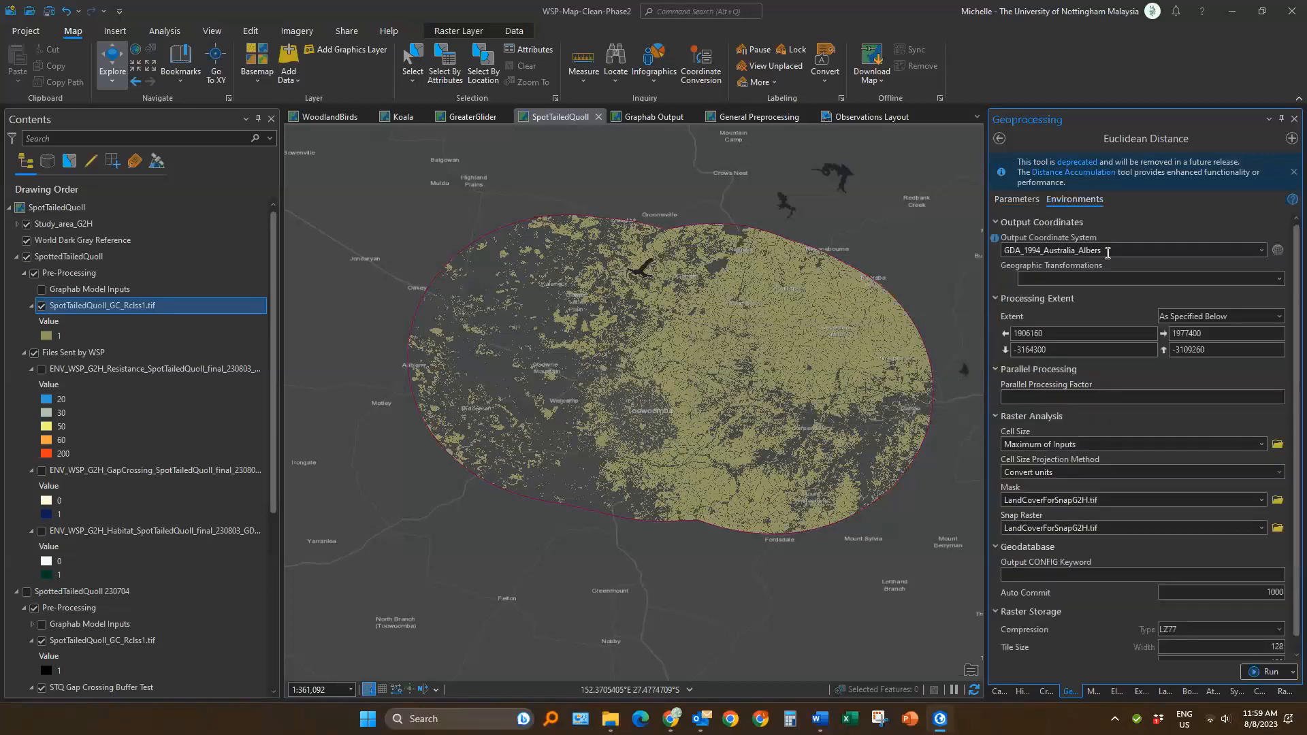
{"action": "left_click", "coordinate": [1195, 315]}
{"action": "left_click", "coordinate": [996, 564]}
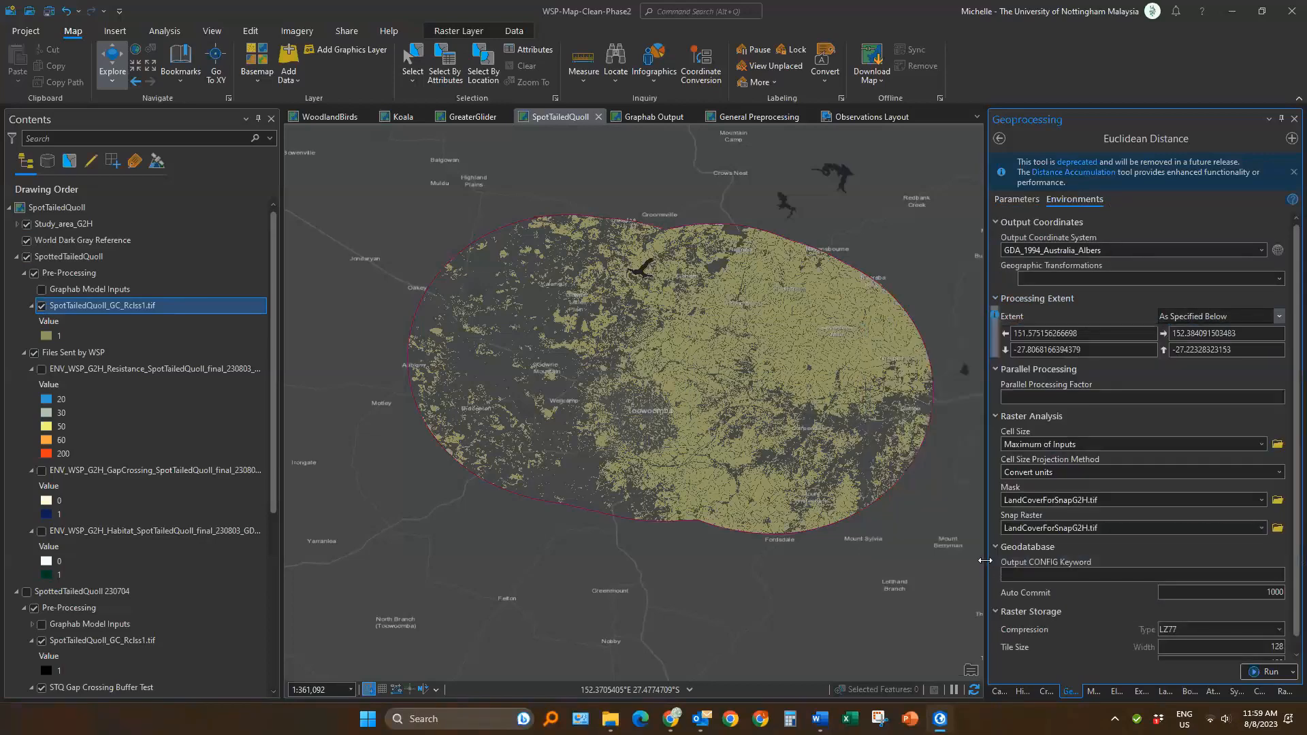
{"action": "left_click", "coordinate": [1016, 198]}
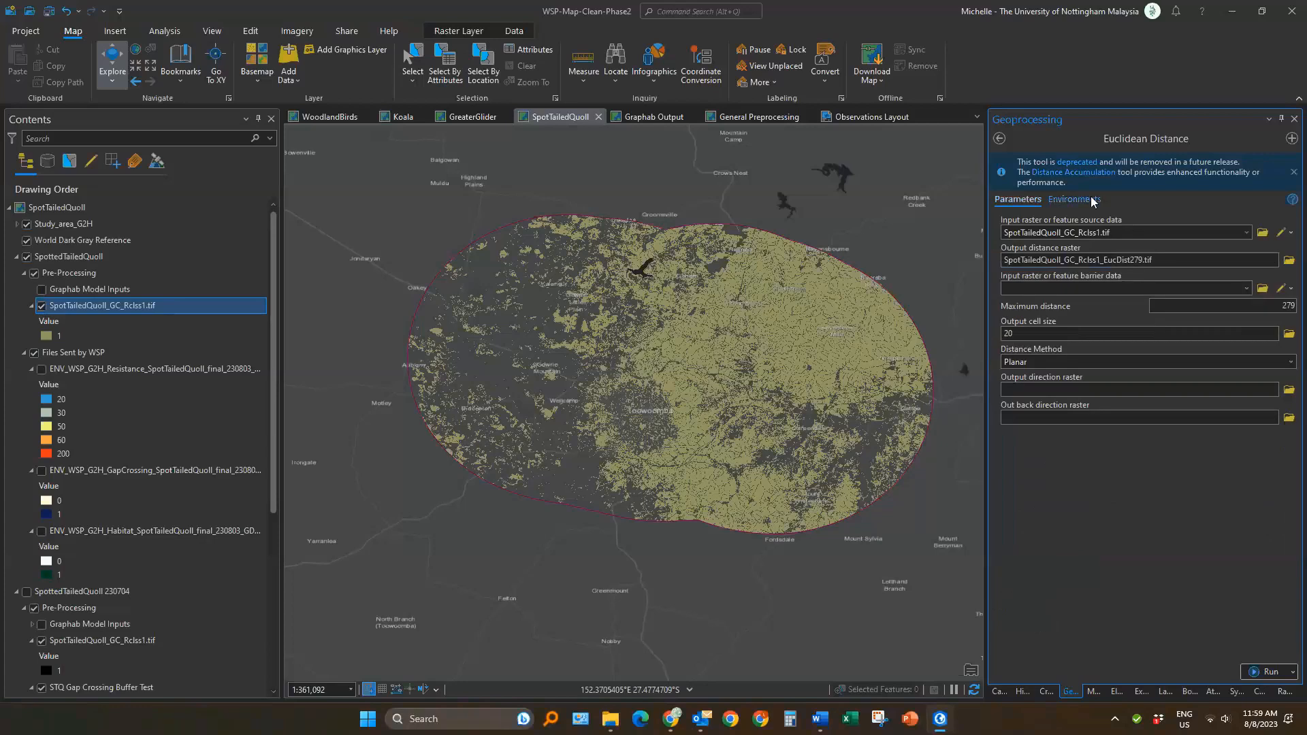
{"action": "left_click", "coordinate": [1074, 198]}
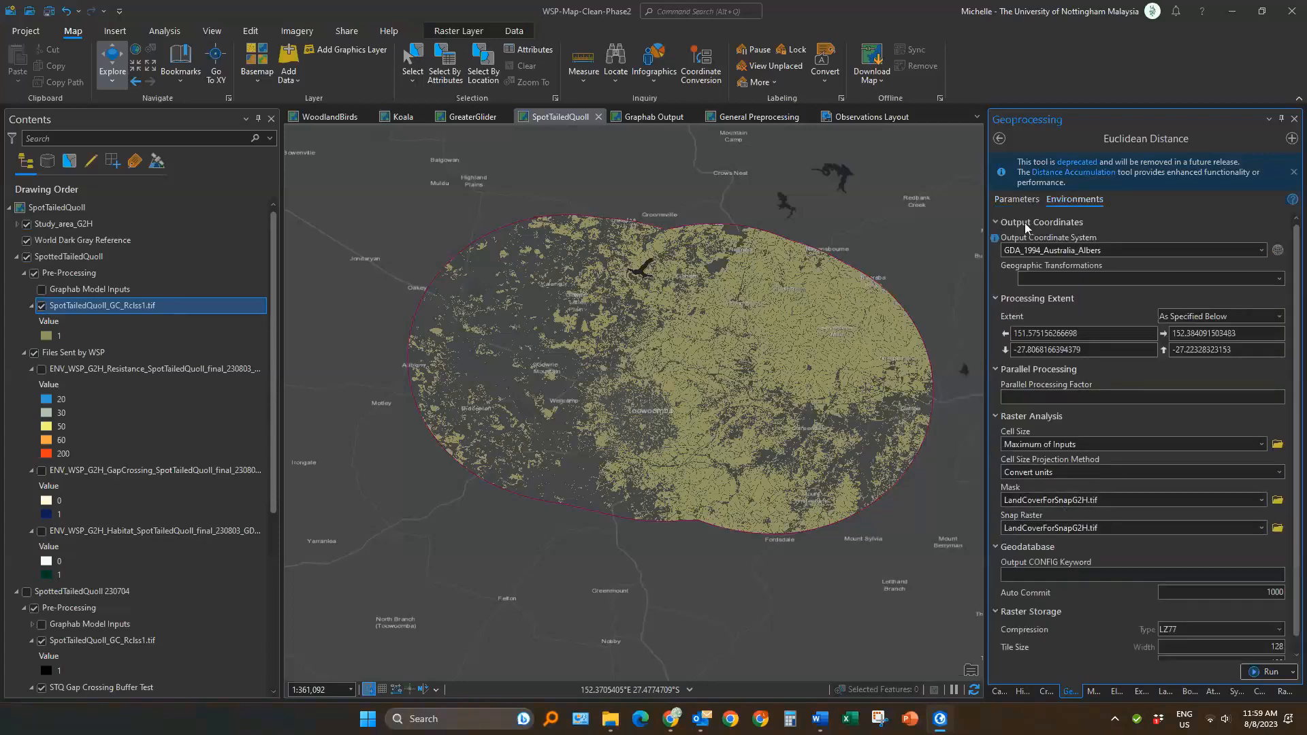
{"action": "left_click", "coordinate": [1020, 200]}
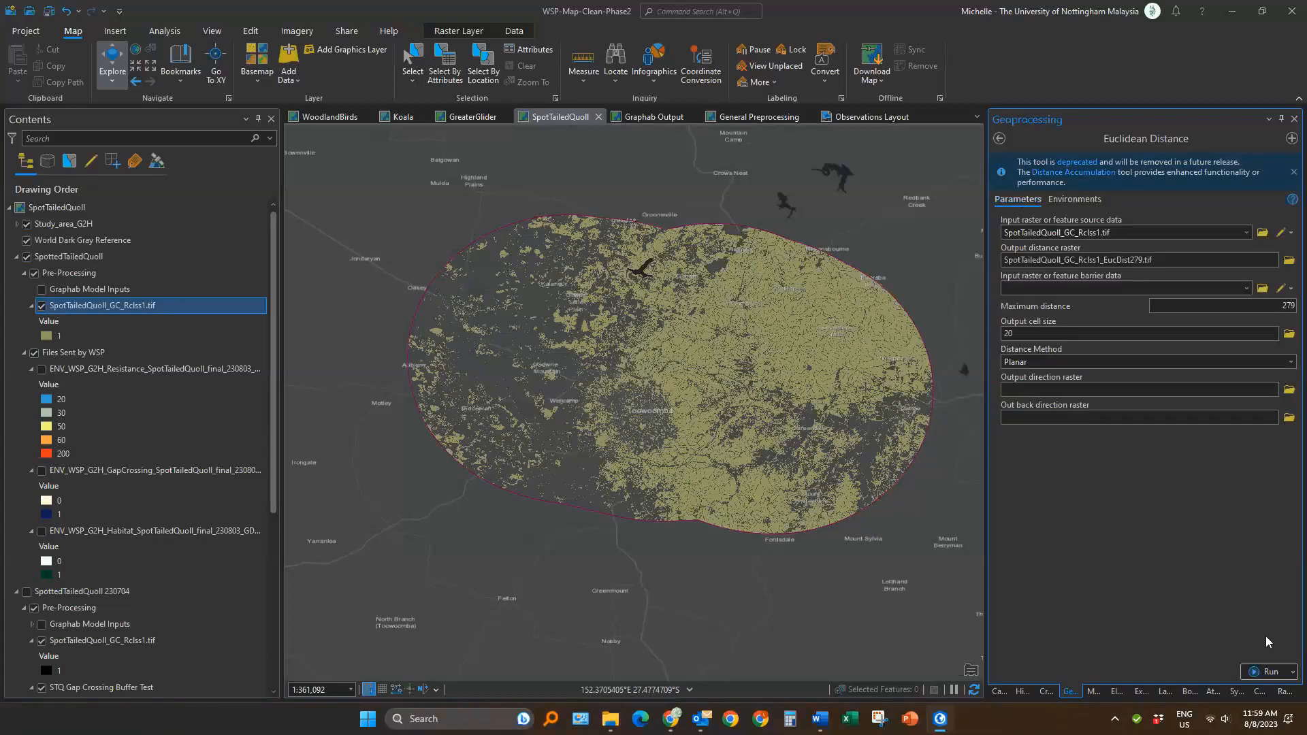
{"action": "left_click", "coordinate": [1260, 673]}
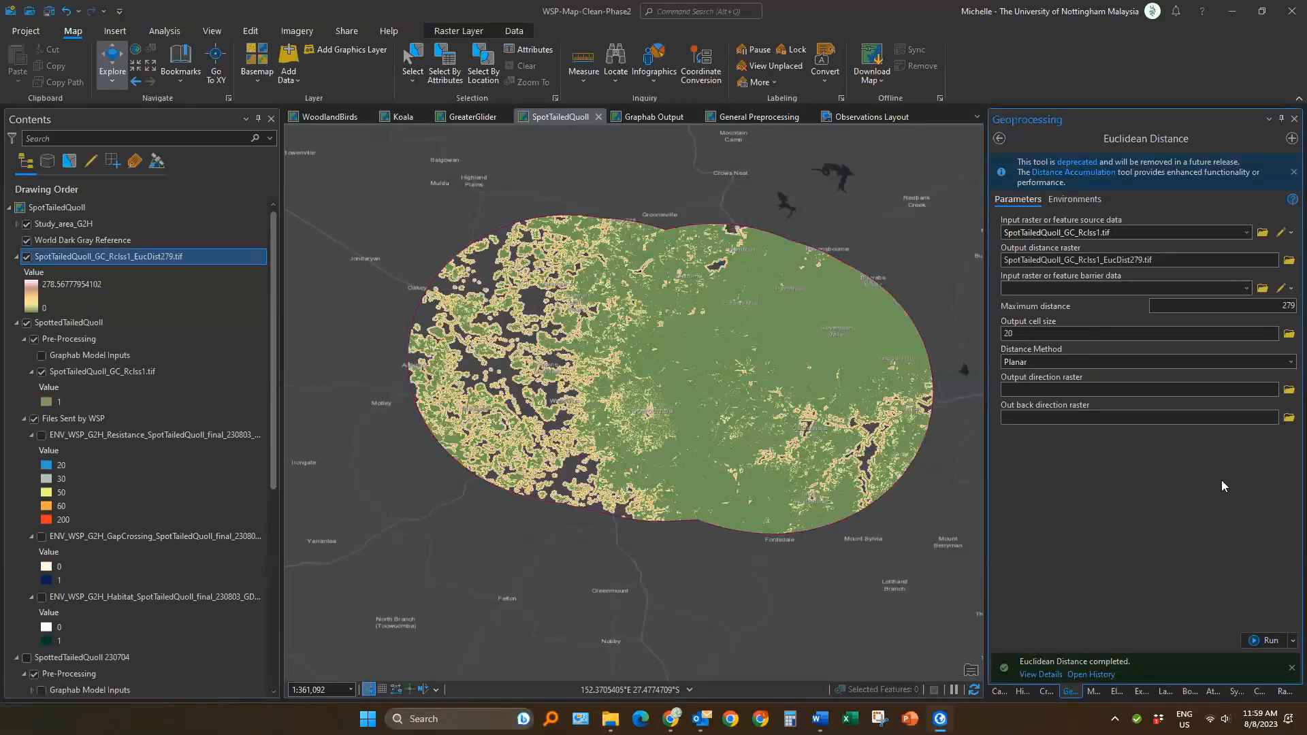
Move SpotTailedQuoll_GC_Rclss1_EucDist279.tif into the current Pre-Processing group above SpotTailedQuoll_GC_Rclss1.tif, and collapse the latter's legend
{"action": "left_click", "coordinate": [104, 254]}
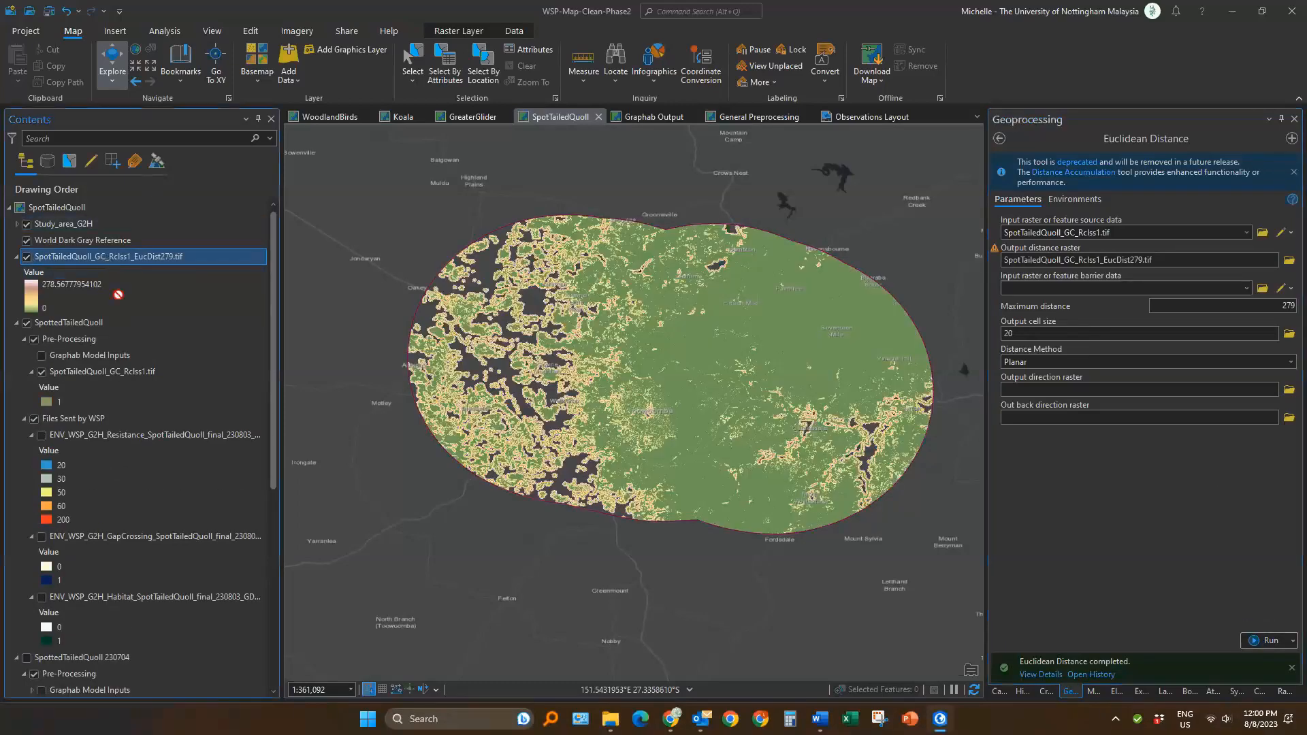
{"action": "left_click_drag", "start_coordinate": [123, 366], "coordinate": [128, 364]}
{"action": "left_click", "coordinate": [31, 306]}
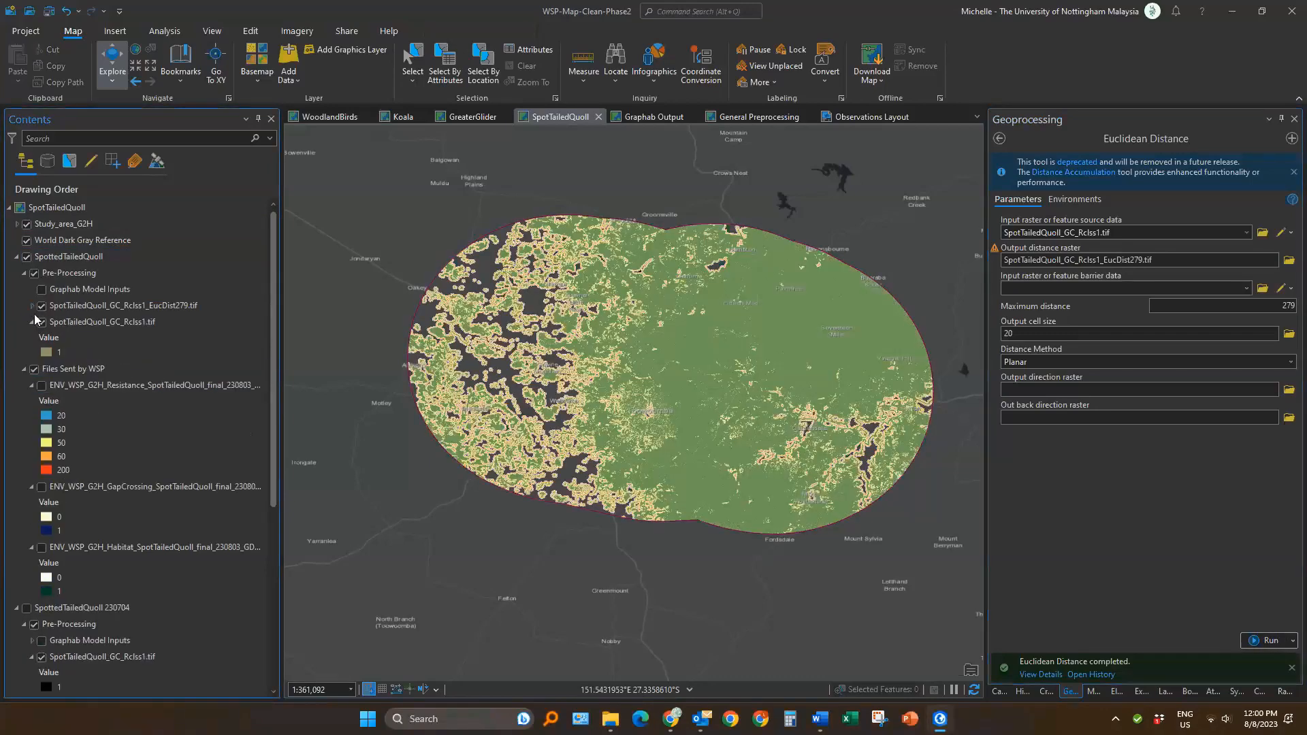
{"action": "left_click", "coordinate": [36, 324]}
{"action": "left_click", "coordinate": [32, 322]}
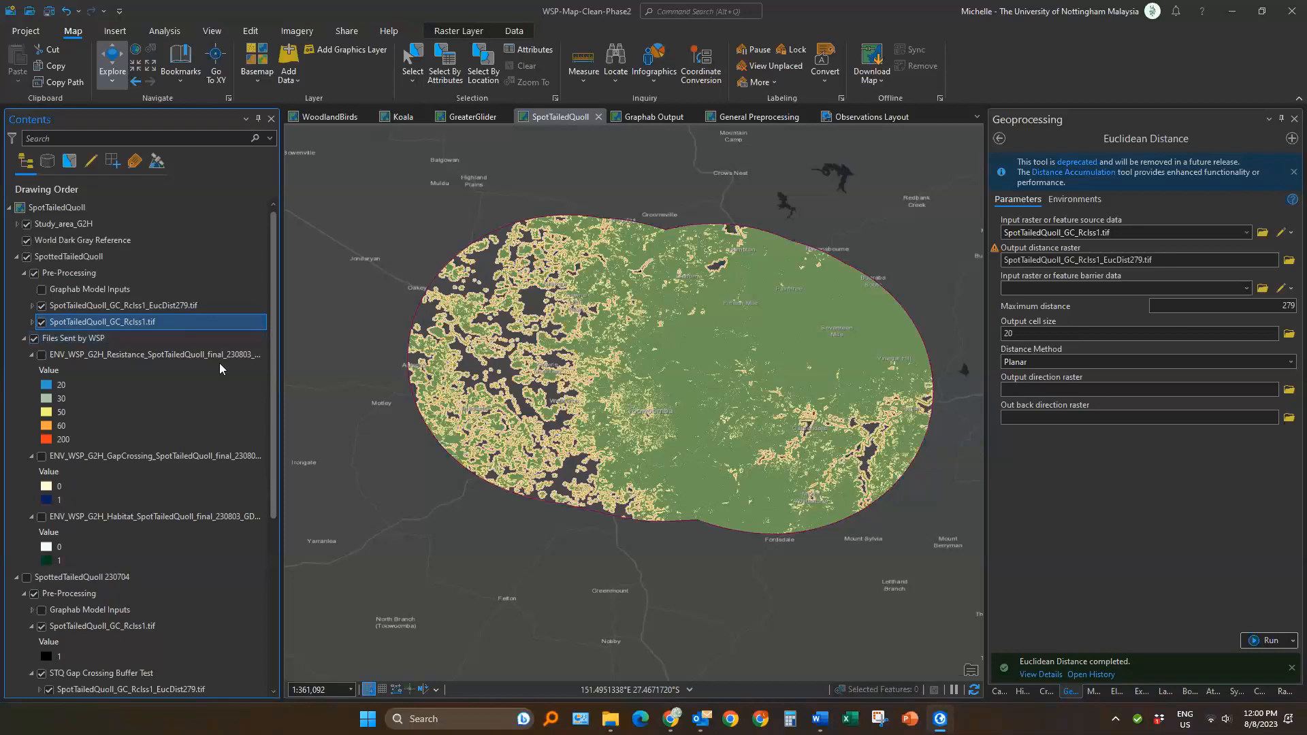
{"action": "left_click", "coordinate": [31, 307]}
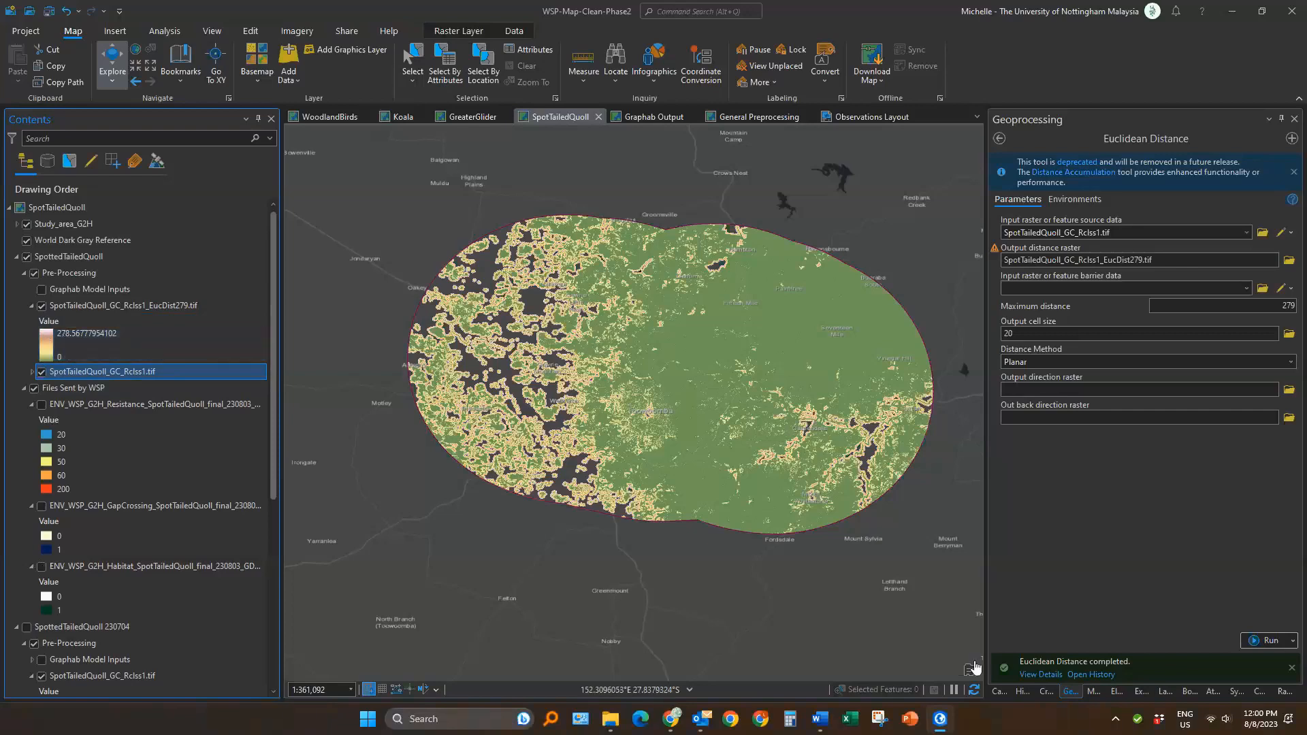
Reopen the earlier Greater Glider Reclassify run from the geoprocessing history and set its input raster to SpotTailedQuoll_GC_Rclss1_EucDist279.tif
{"action": "left_click", "coordinate": [1022, 696]}
{"action": "double_click", "coordinate": [1048, 379]}
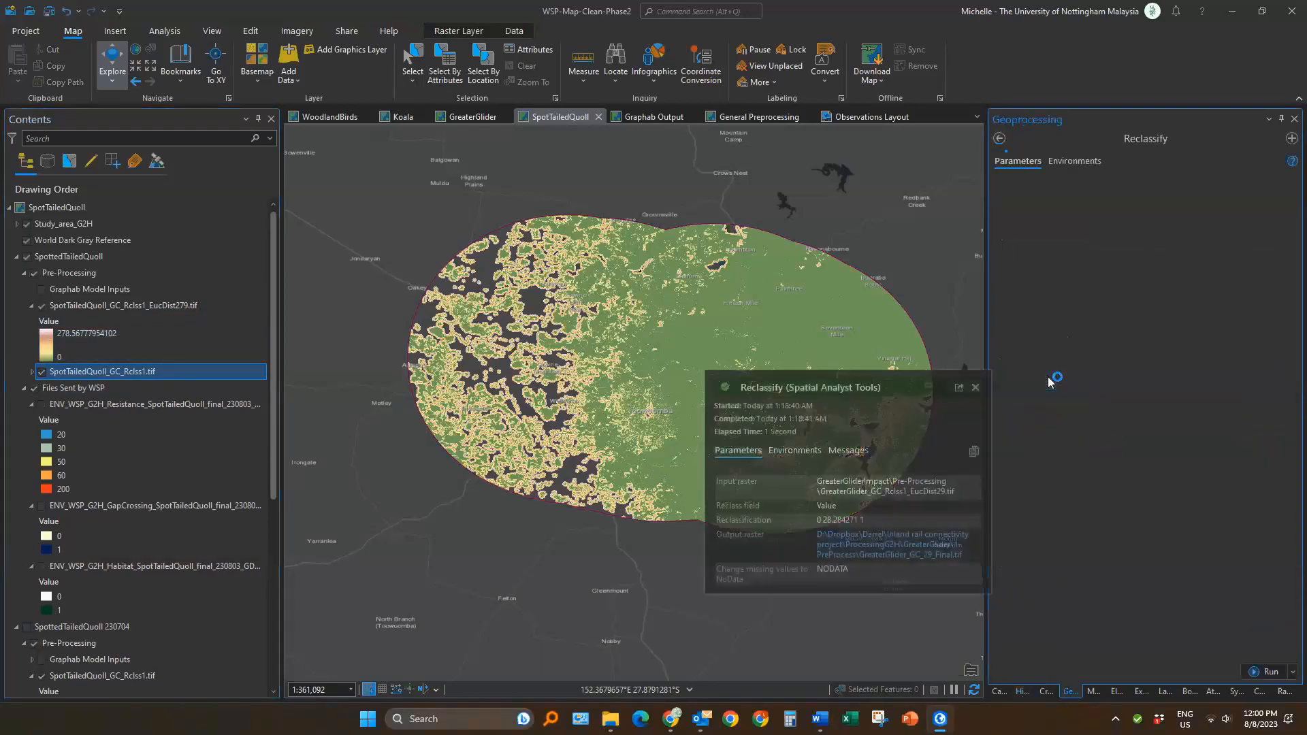
{"action": "left_click", "coordinate": [96, 305]}
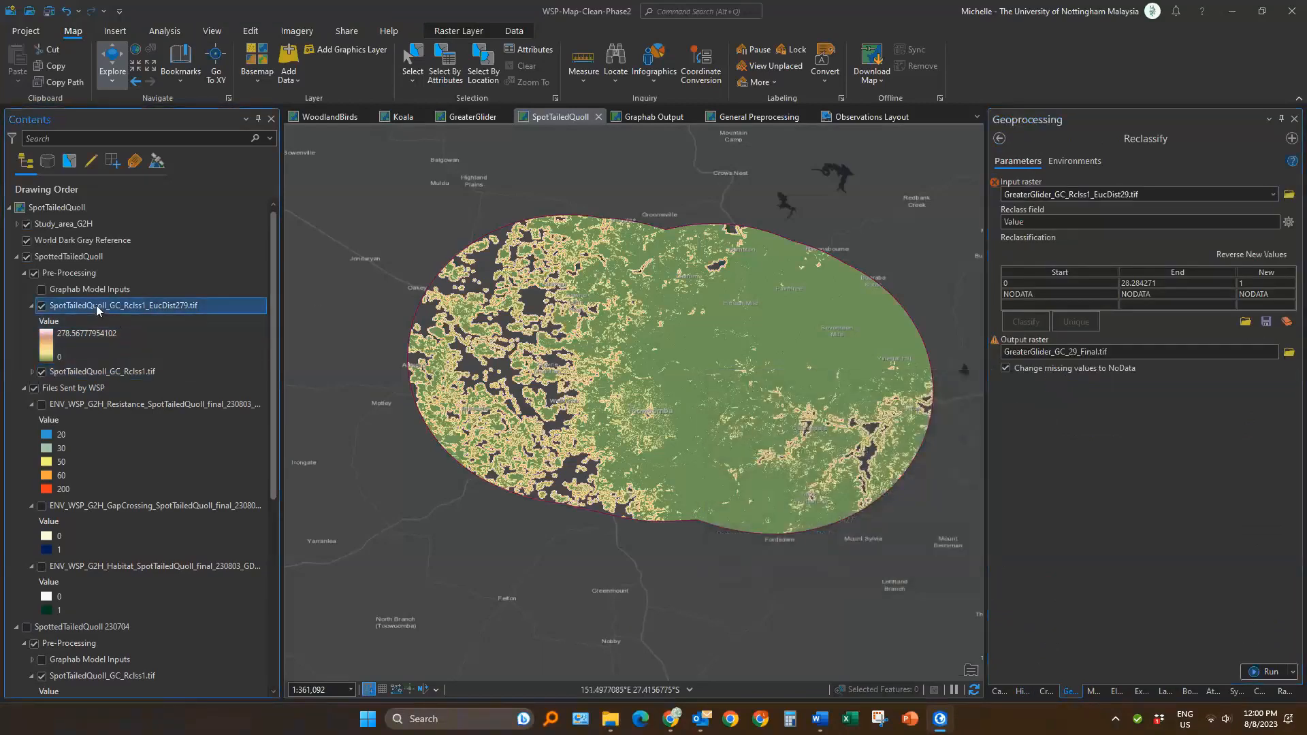
{"action": "left_click_drag", "start_coordinate": [96, 304], "coordinate": [966, 201]}
{"action": "left_click_drag", "start_coordinate": [1072, 193], "coordinate": [1072, 193]}
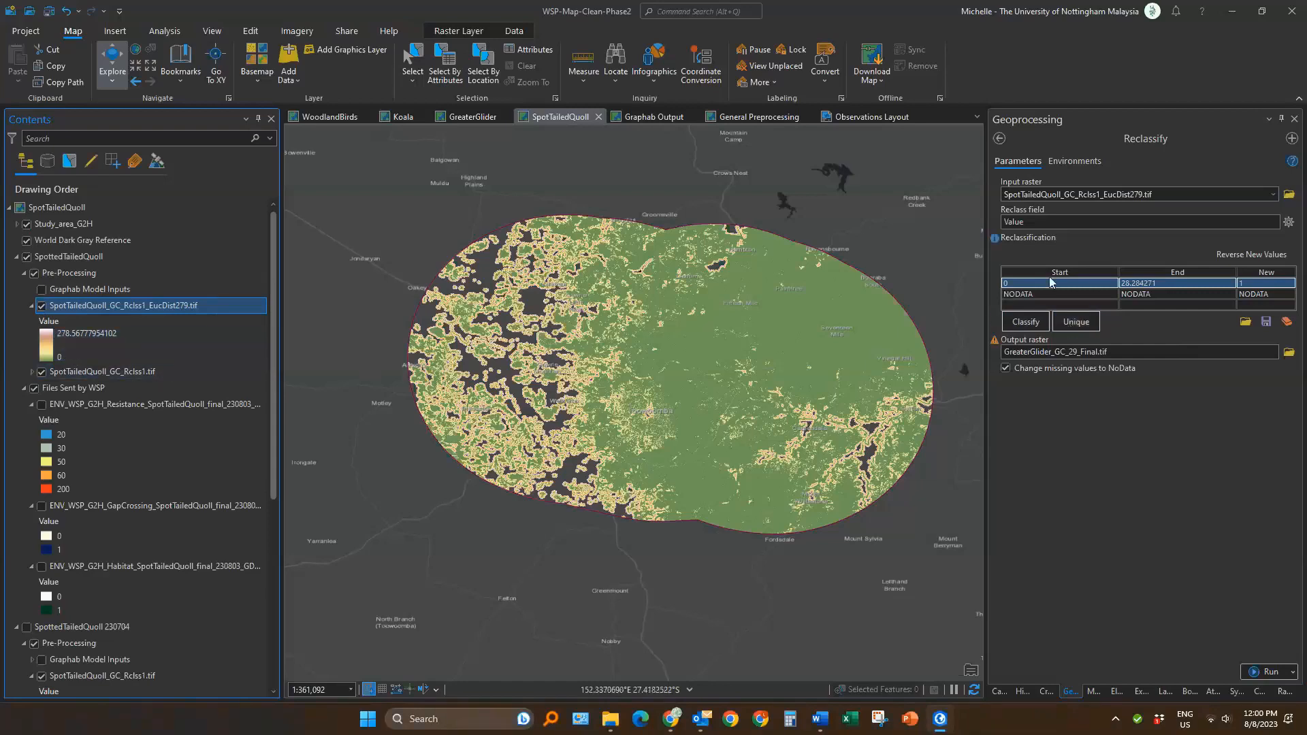
Classify the Reclassify input values with Natural Breaks (Jenks) into 1 class
{"action": "left_click", "coordinate": [1030, 325]}
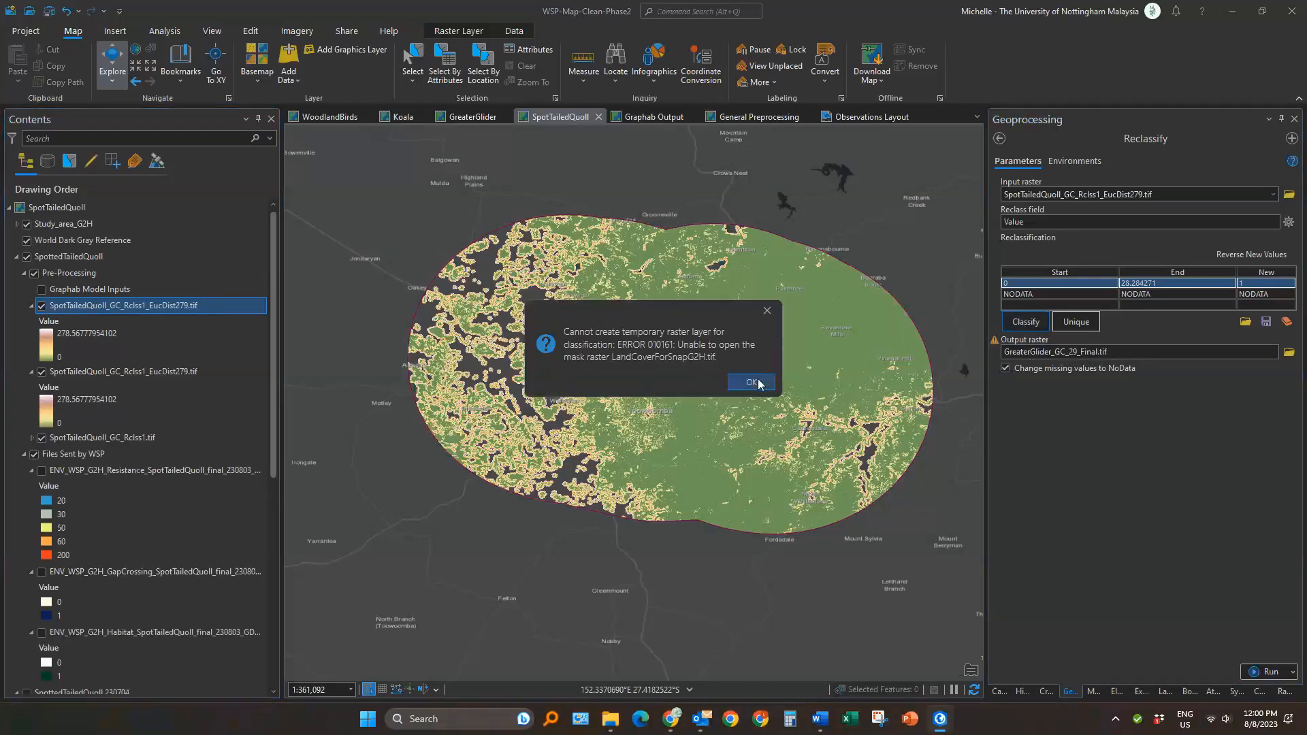
{"action": "left_click", "coordinate": [751, 383]}
{"action": "left_click", "coordinate": [1018, 325]}
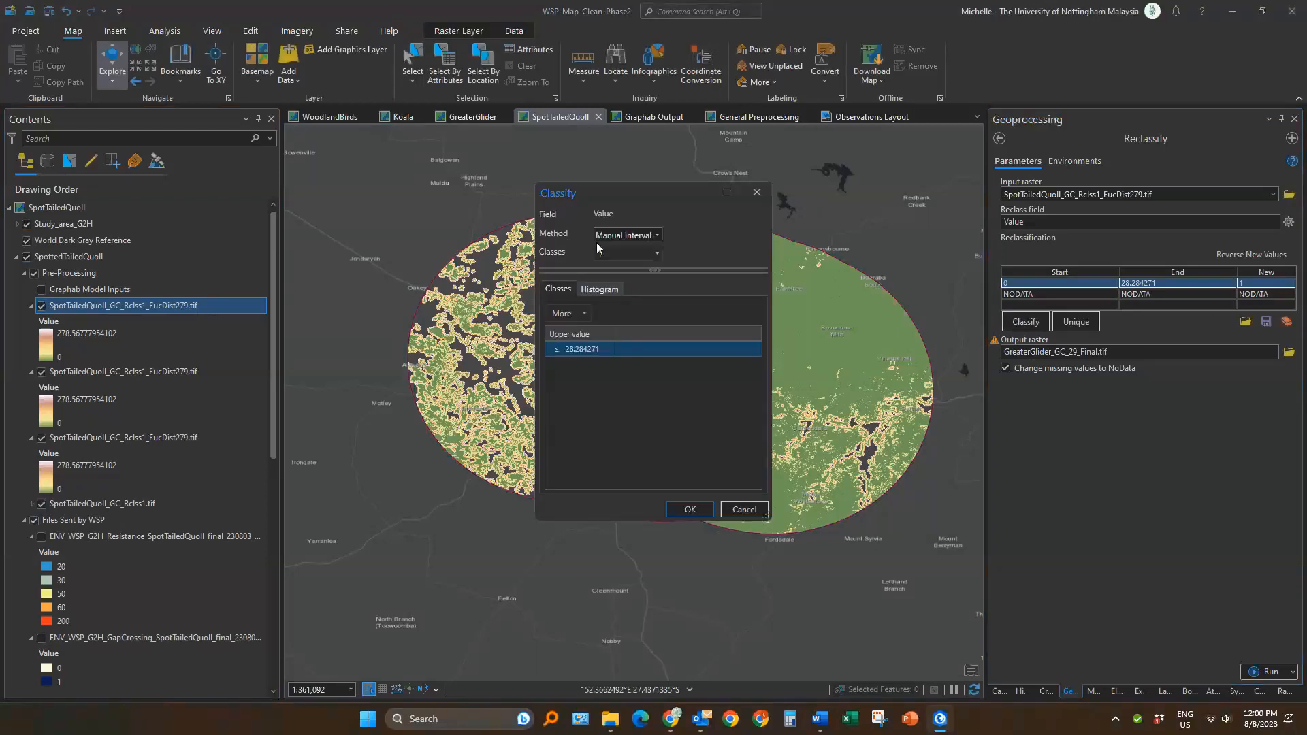
{"action": "left_click", "coordinate": [655, 235]}
{"action": "left_click", "coordinate": [634, 280]}
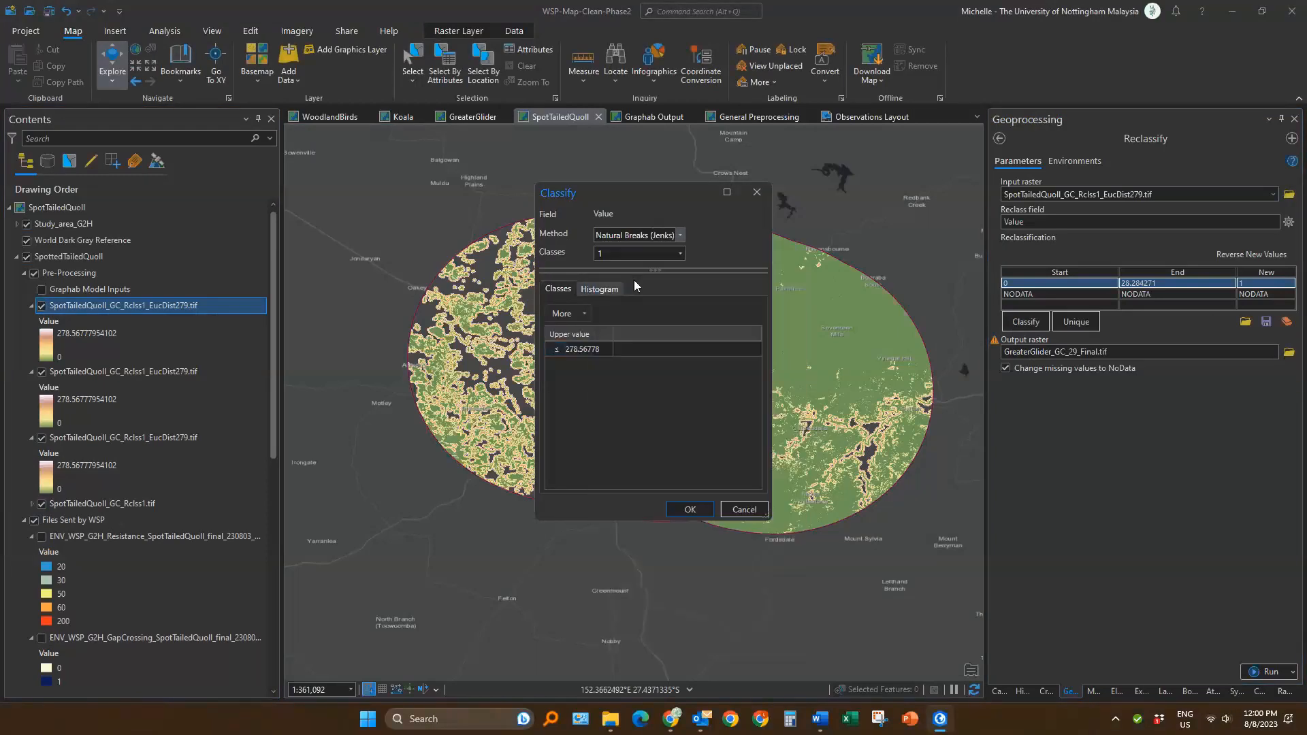
{"action": "left_click", "coordinate": [680, 254]}
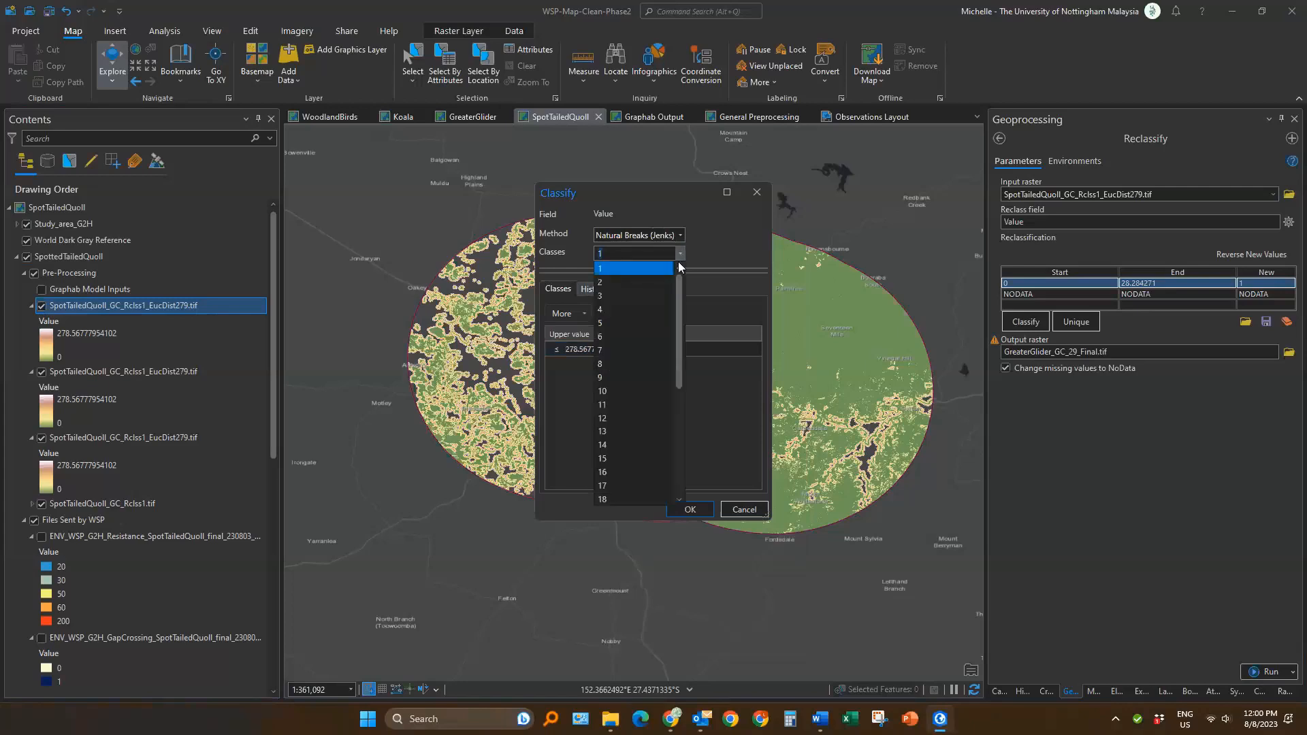
{"action": "left_click", "coordinate": [650, 271]}
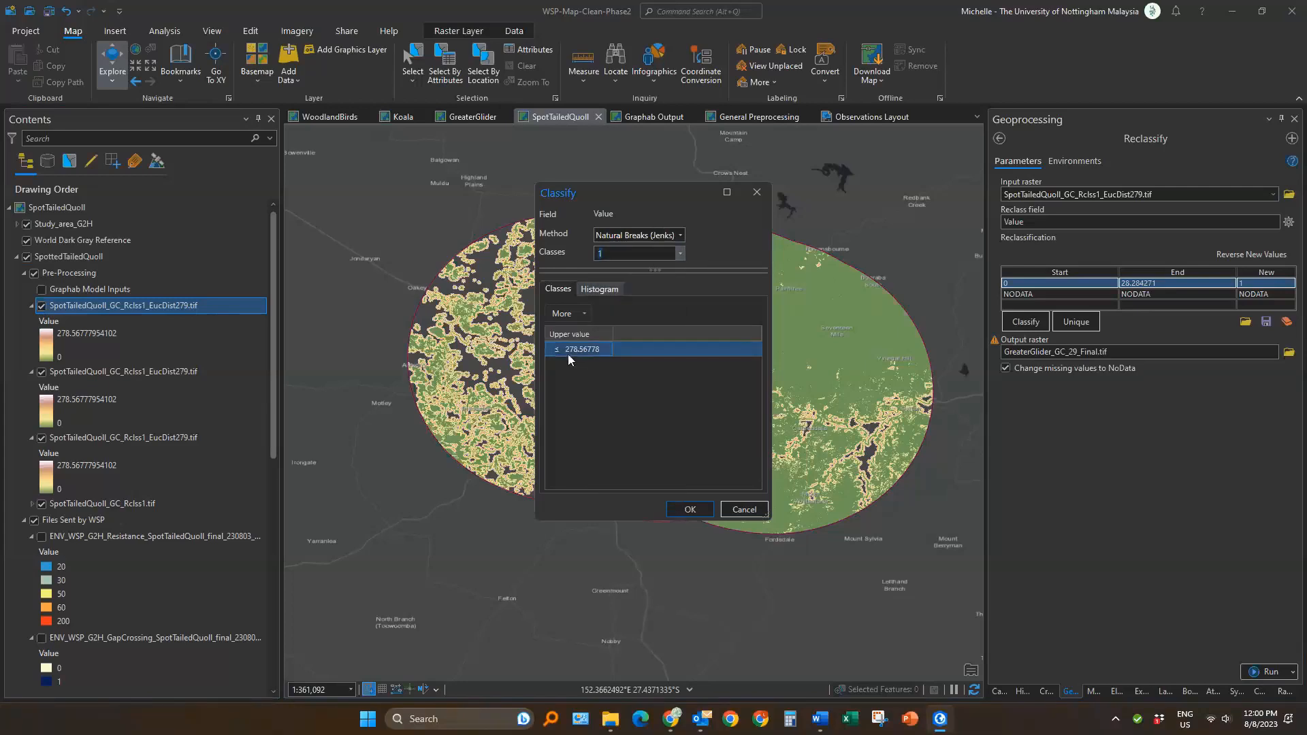
{"action": "left_click", "coordinate": [690, 509]}
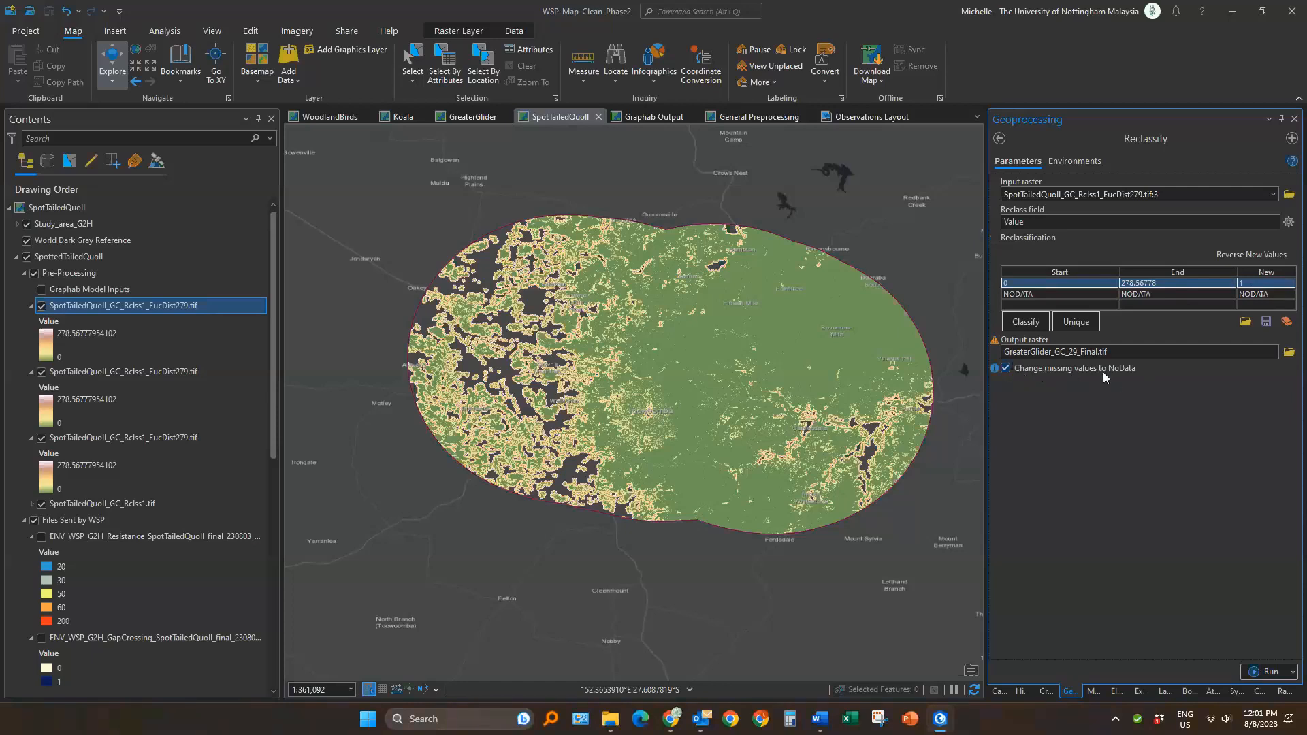
Name the Reclassify output SpotTailedQuoll_GC_279_Final.tif in the SpotTailedQuoll pre-processing folder and run the tool
{"action": "left_click", "coordinate": [1155, 355]}
{"action": "double_click", "coordinate": [1097, 351]}
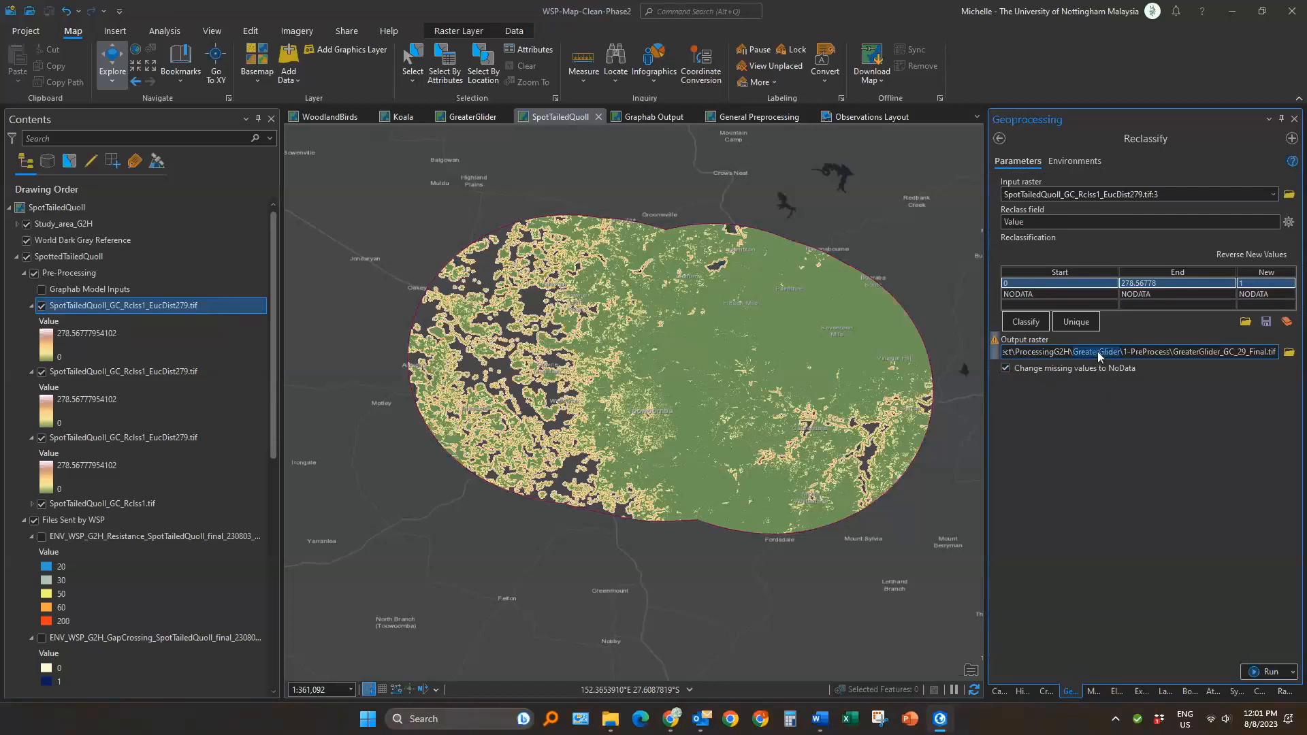
{"action": "type", "text": "SpotTailedQuoll"}
{"action": "left_click_drag", "start_coordinate": [1188, 351], "coordinate": [1230, 351]}
{"action": "type", "text": "SpotTailedQuoll"}
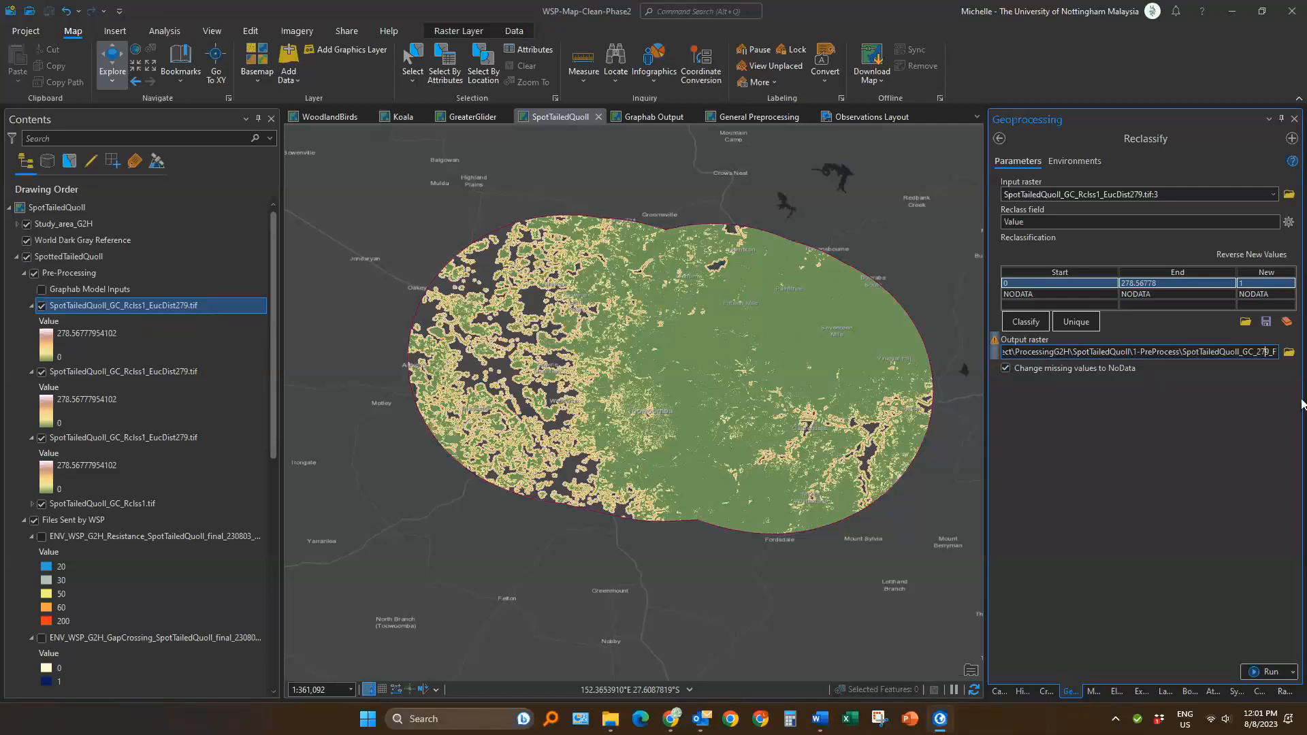
{"action": "left_click", "coordinate": [1261, 354]}
{"action": "left_click", "coordinate": [1143, 524]}
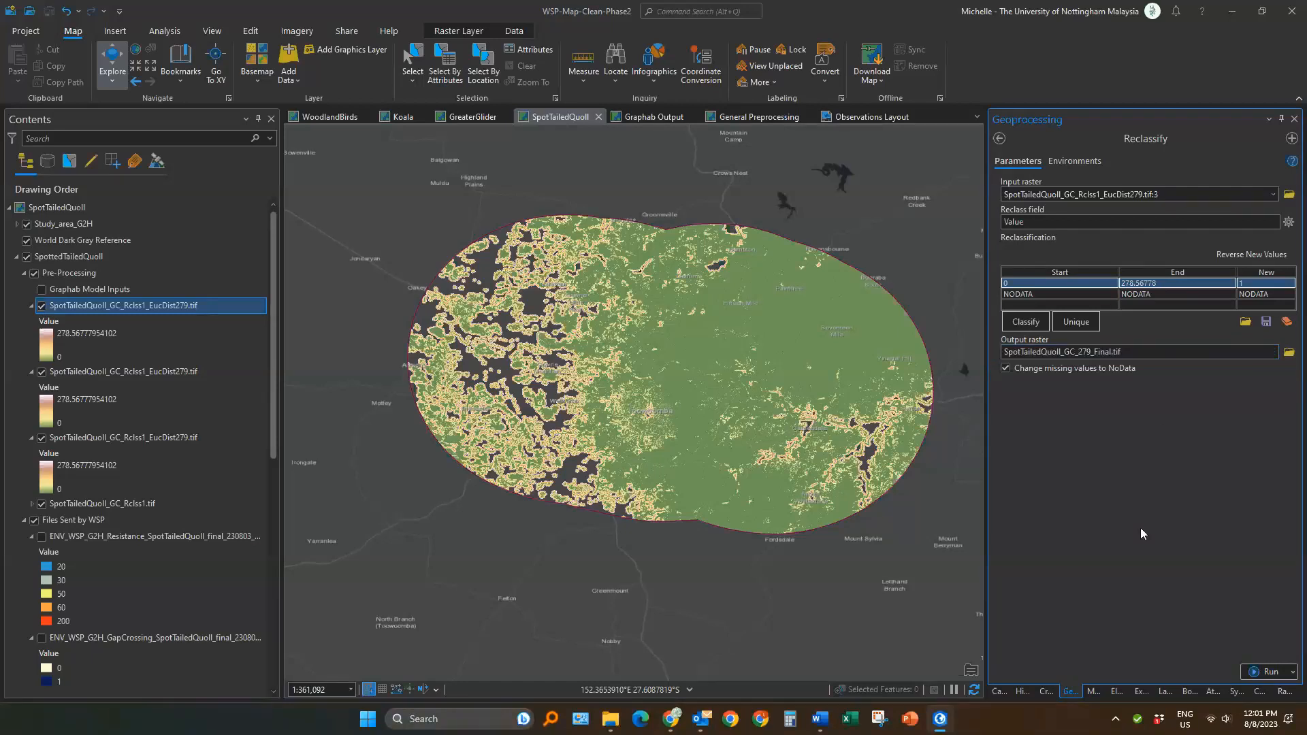
{"action": "left_click", "coordinate": [1244, 671]}
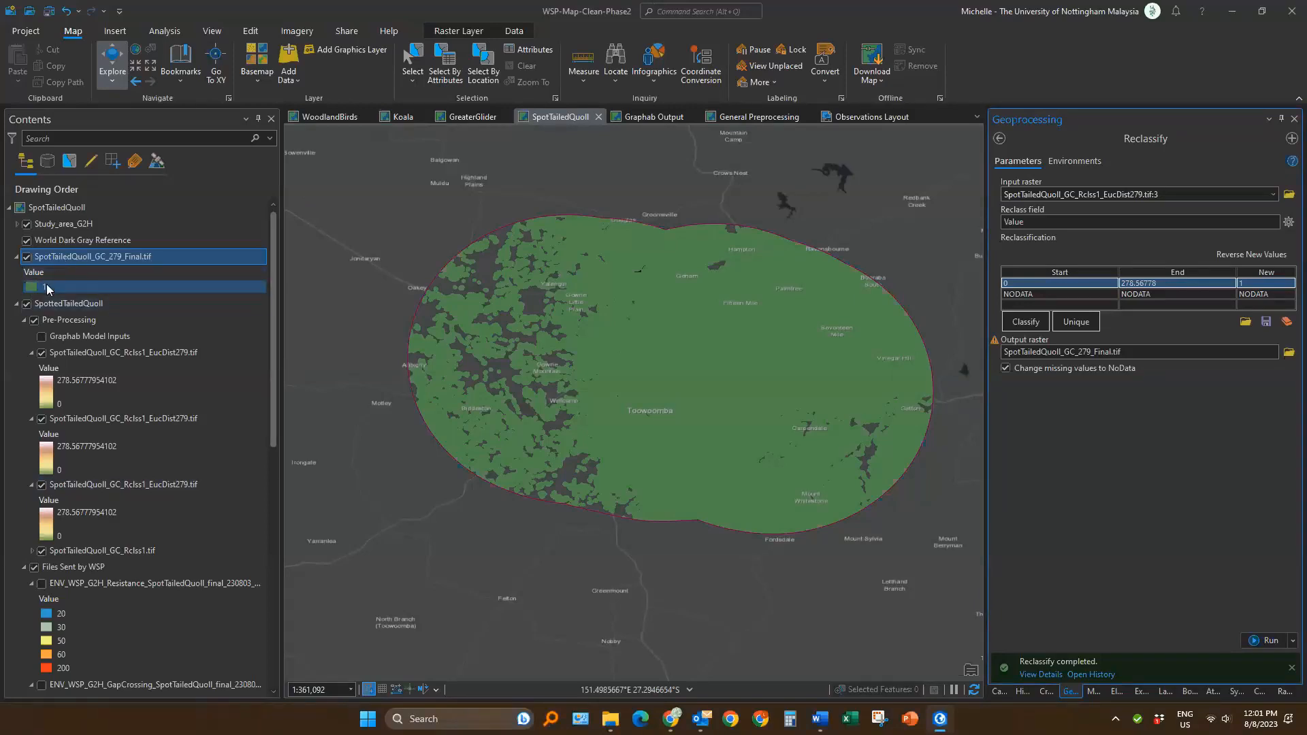
Toggle SpotTailedQuoll_GC_279_Final.tif off and on to compare it with the Euclidean distance raster beneath
{"action": "left_click", "coordinate": [68, 382]}
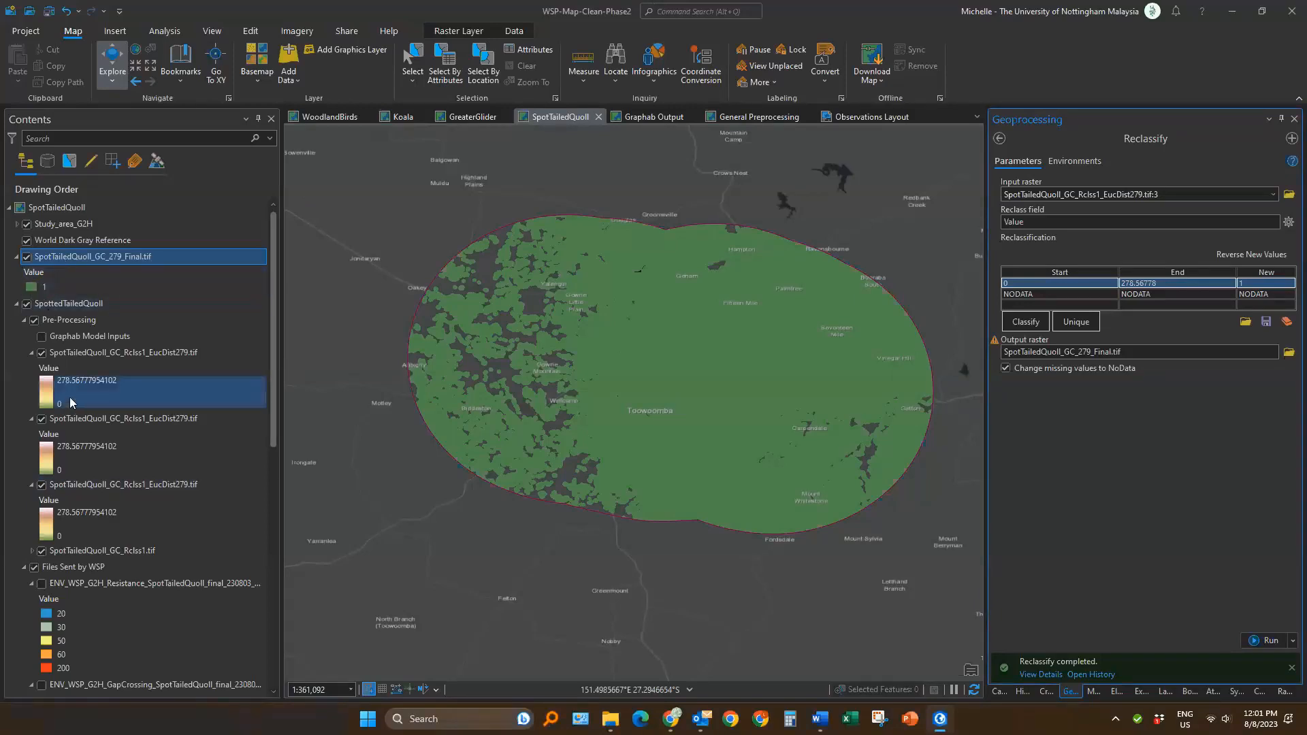
{"action": "left_click", "coordinate": [27, 256]}
{"action": "left_click", "coordinate": [32, 285]}
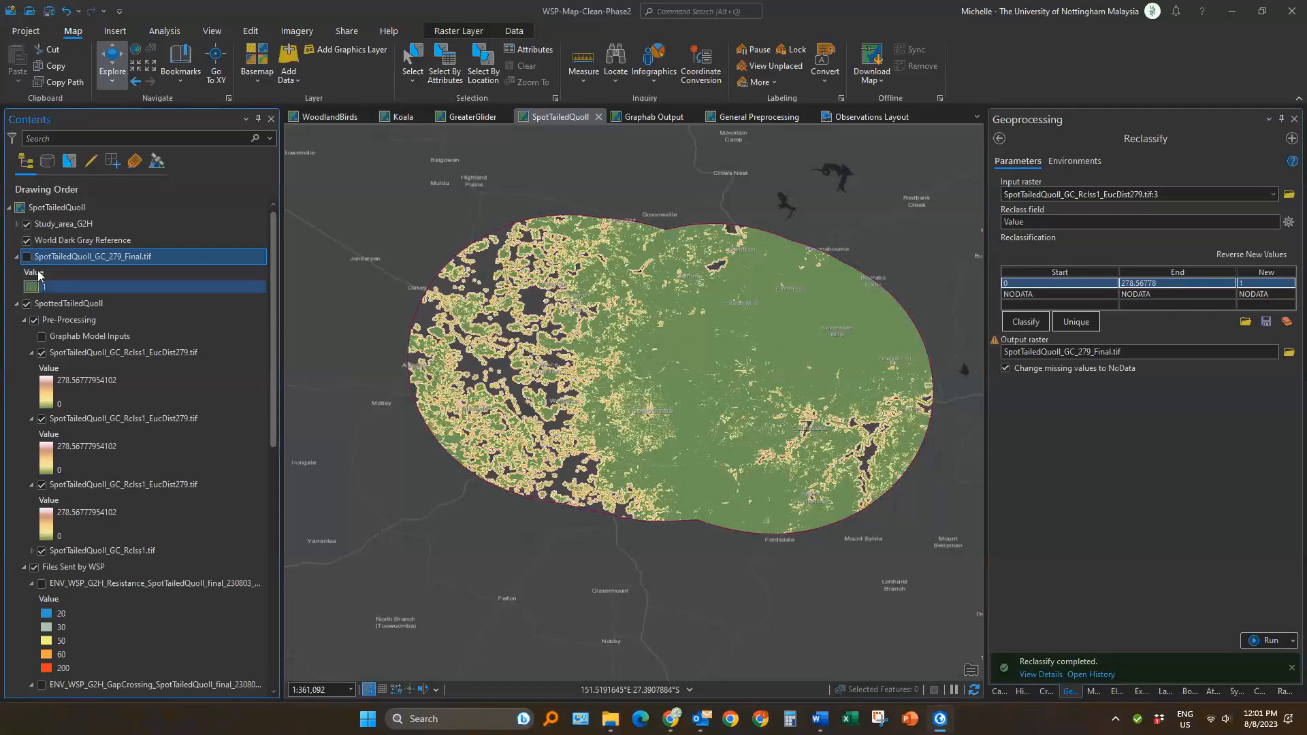
{"action": "left_click", "coordinate": [26, 257]}
{"action": "scroll", "coordinate": [592, 272], "scroll_direction": "up", "scroll_amount": 3}
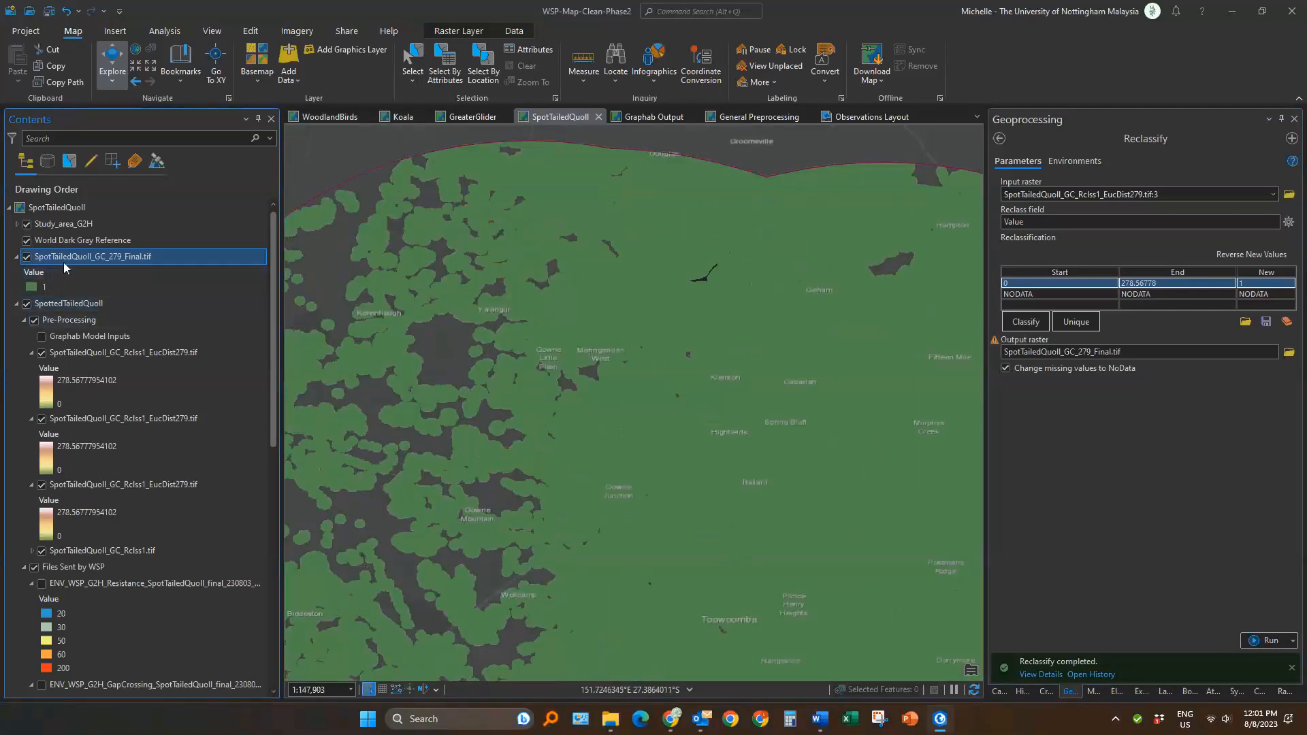
Collapse the legends of the three SpotTailedQuoll_GC_Rclss1_EucDist279.tif layers and turn off their display
{"action": "left_click", "coordinate": [32, 353]}
{"action": "left_click", "coordinate": [31, 368]}
{"action": "left_click", "coordinate": [41, 351]}
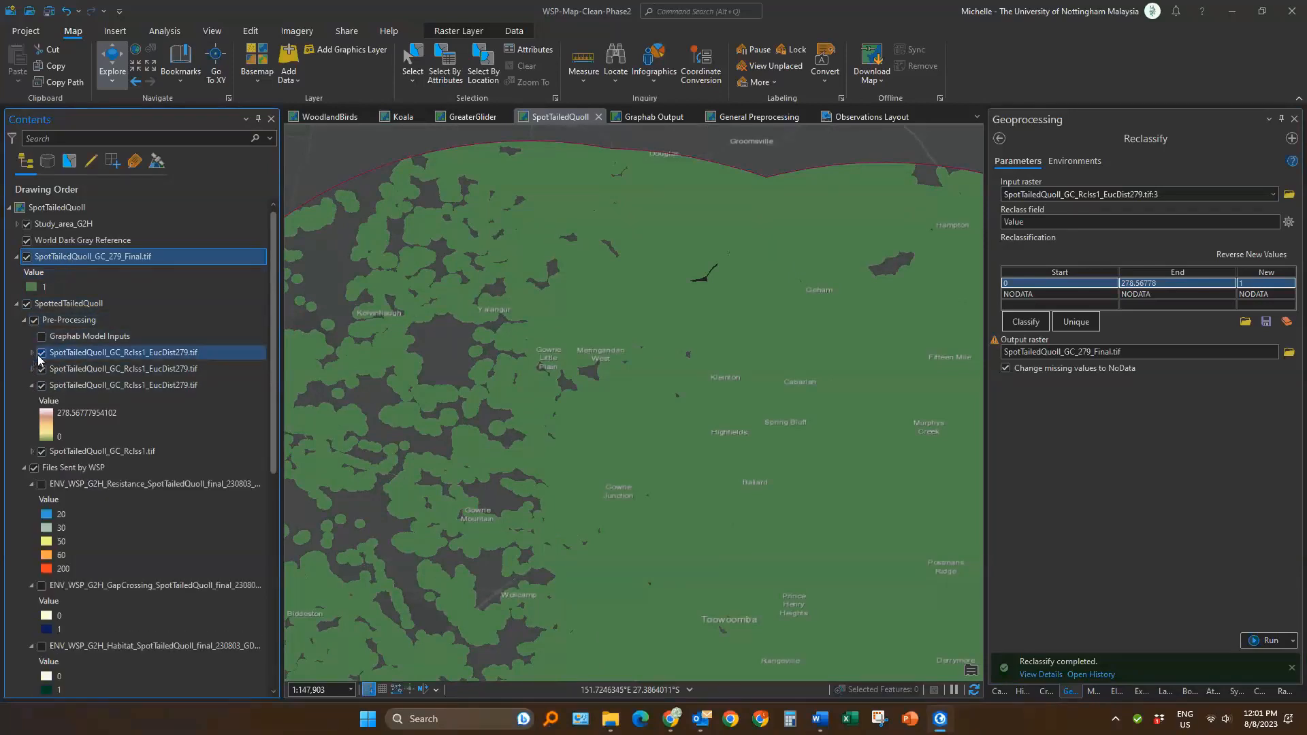
{"action": "left_click", "coordinate": [41, 368]}
{"action": "left_click", "coordinate": [32, 385]}
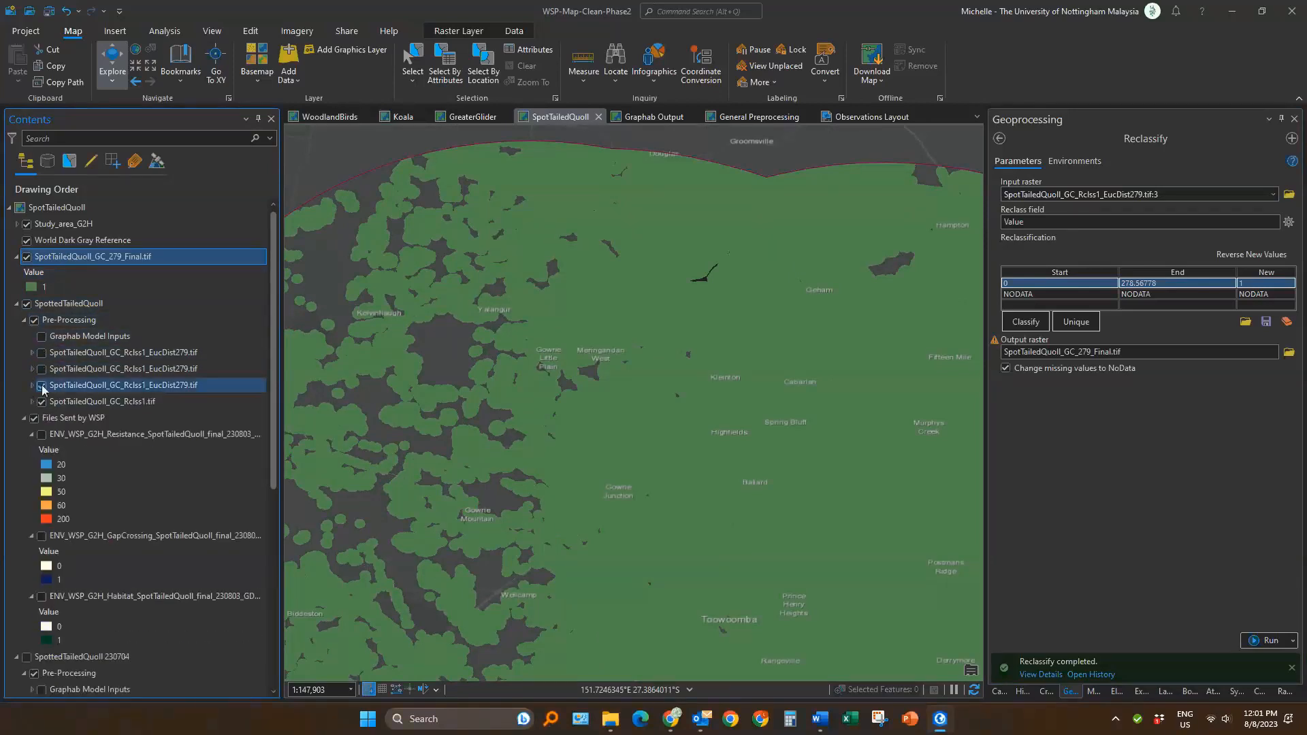
{"action": "left_click", "coordinate": [41, 385]}
Move SpotTailedQuoll_GC_279_Final.tif beneath SpotTailedQuoll_GC_Rclss1.tif in the Pre-Processing group and colour the Rclss1 raster's value 1 black
{"action": "left_click_drag", "start_coordinate": [75, 272], "coordinate": [135, 410]}
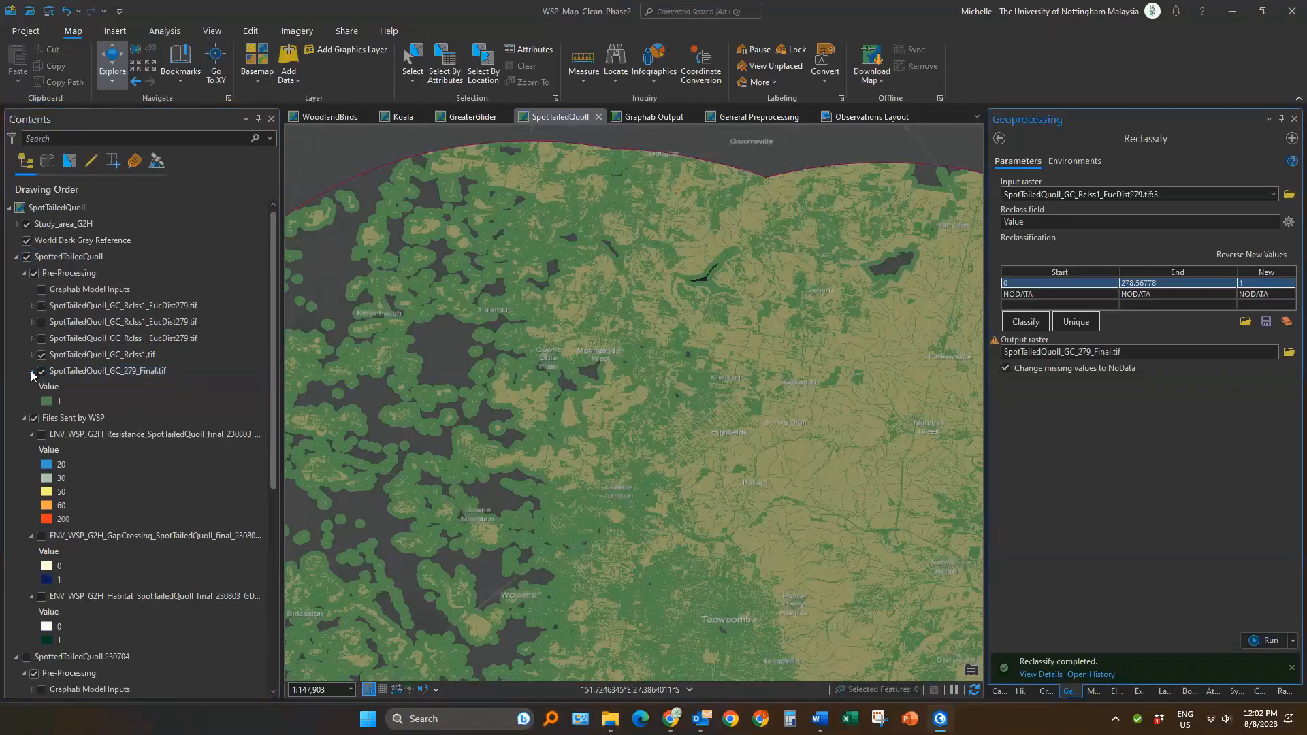
{"action": "left_click", "coordinate": [32, 371]}
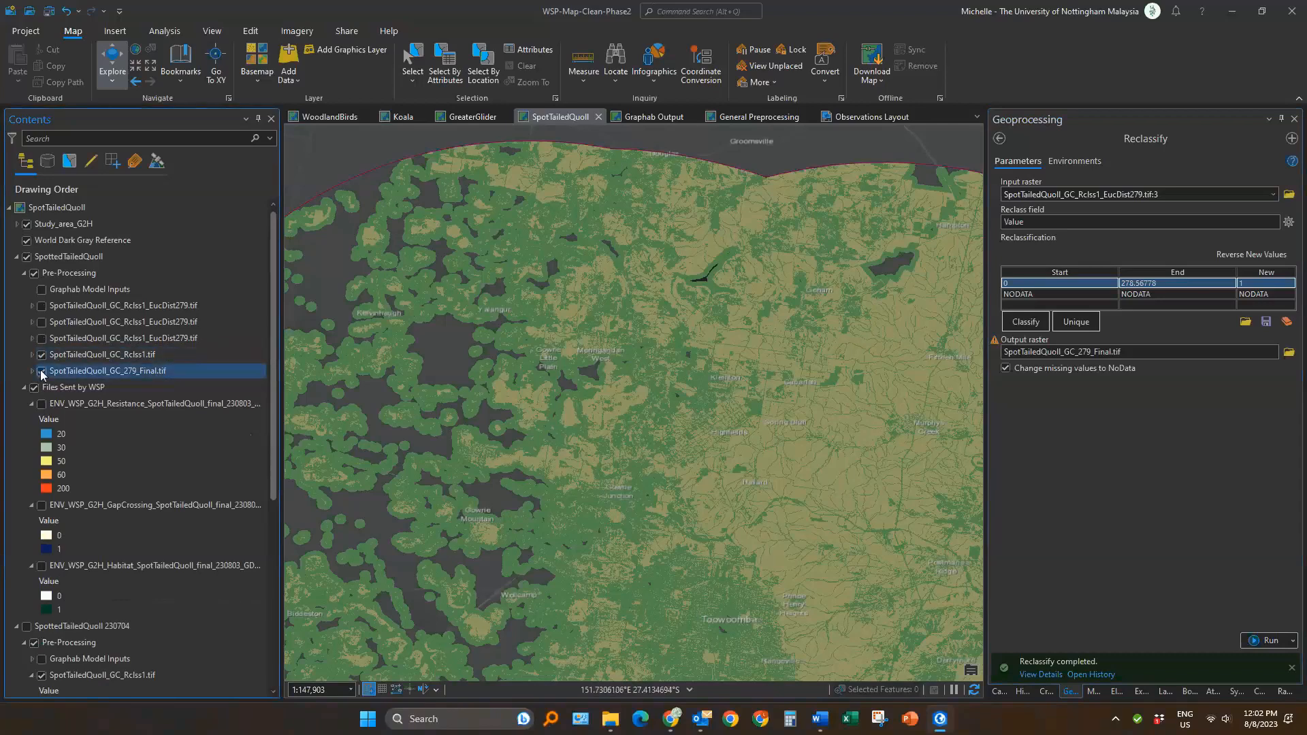
{"action": "left_click", "coordinate": [32, 355]}
{"action": "left_click", "coordinate": [47, 387]}
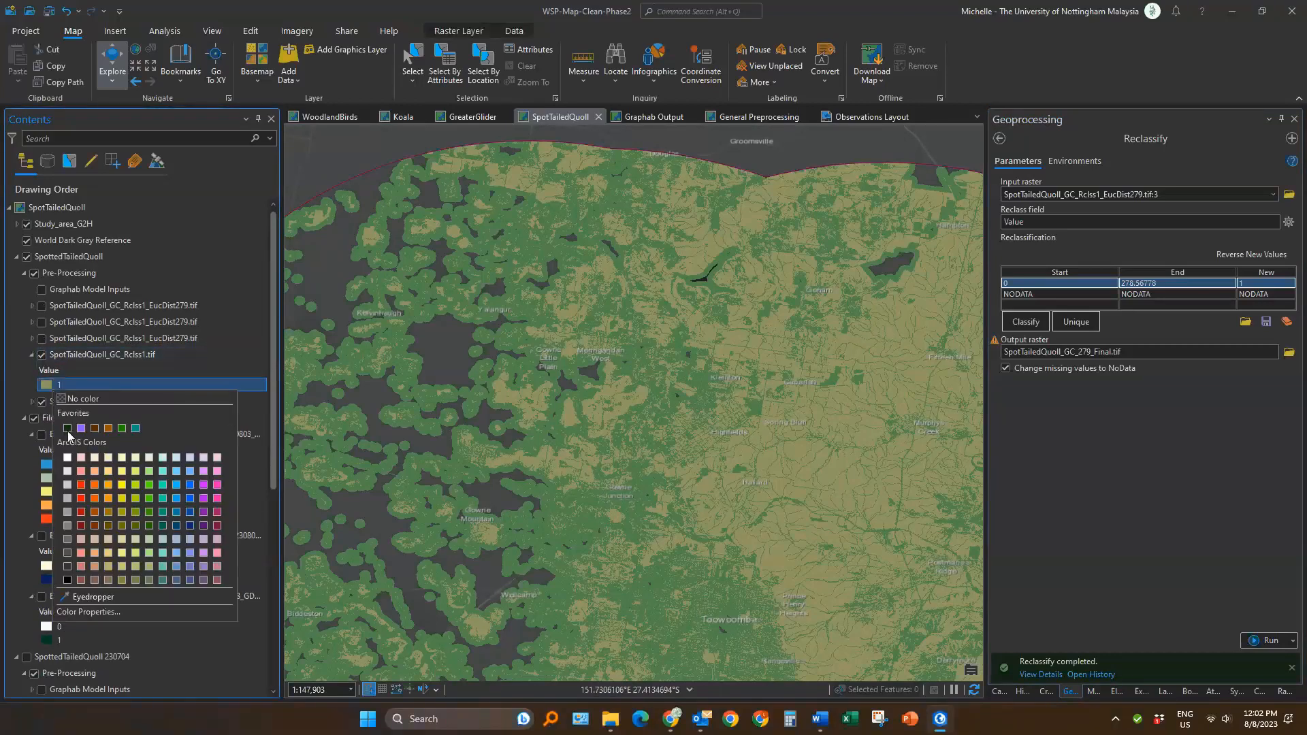
{"action": "left_click", "coordinate": [68, 581]}
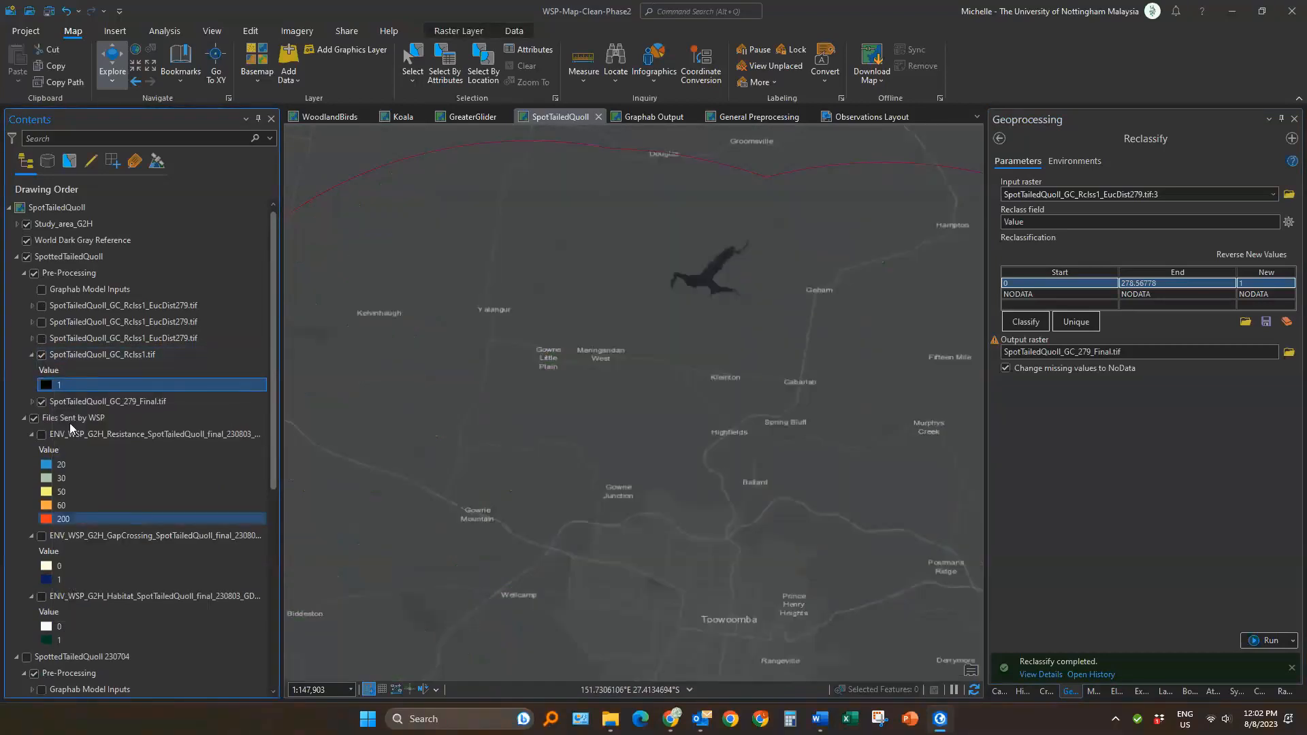
{"action": "left_click", "coordinate": [32, 354]}
Measure the distance from an isolated black cell near Oakey Army Aviation Centre towards its green buffer's edge, then clear the result
{"action": "scroll", "coordinate": [715, 286], "scroll_direction": "up", "scroll_amount": 5}
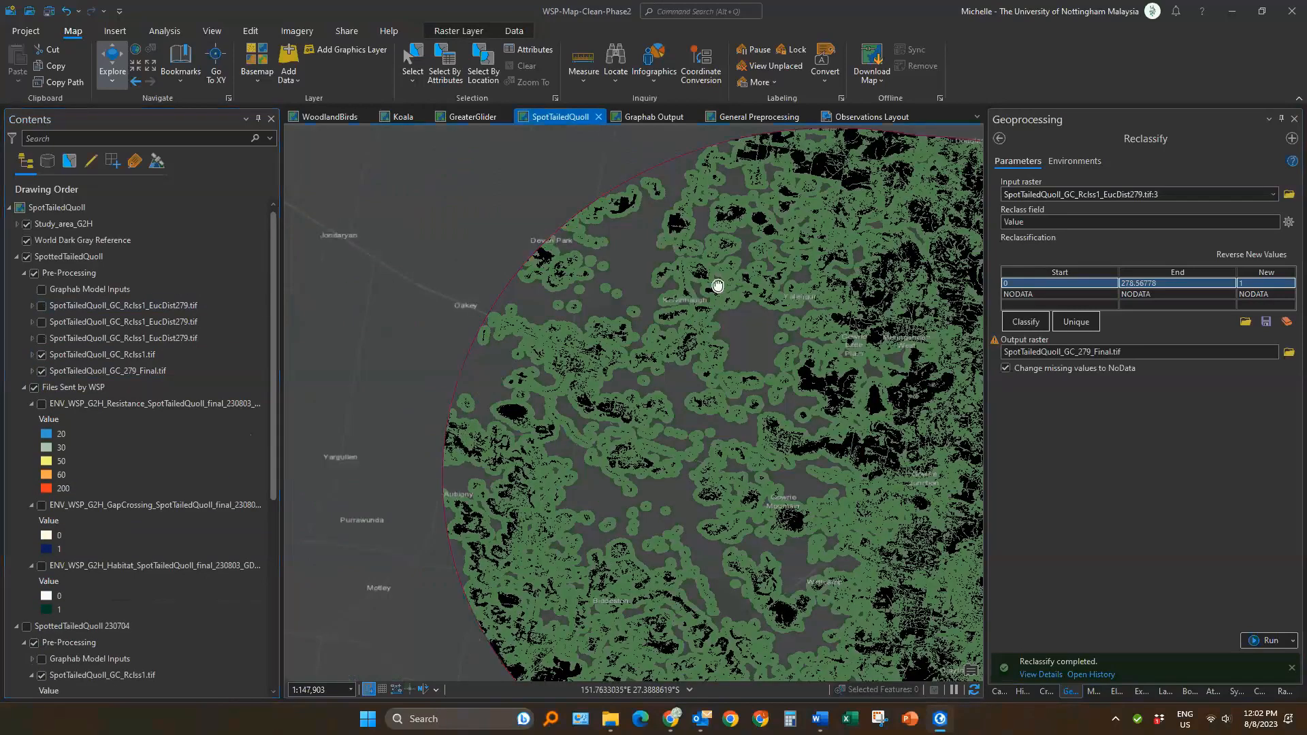
{"action": "scroll", "coordinate": [709, 347], "scroll_direction": "up", "scroll_amount": 5}
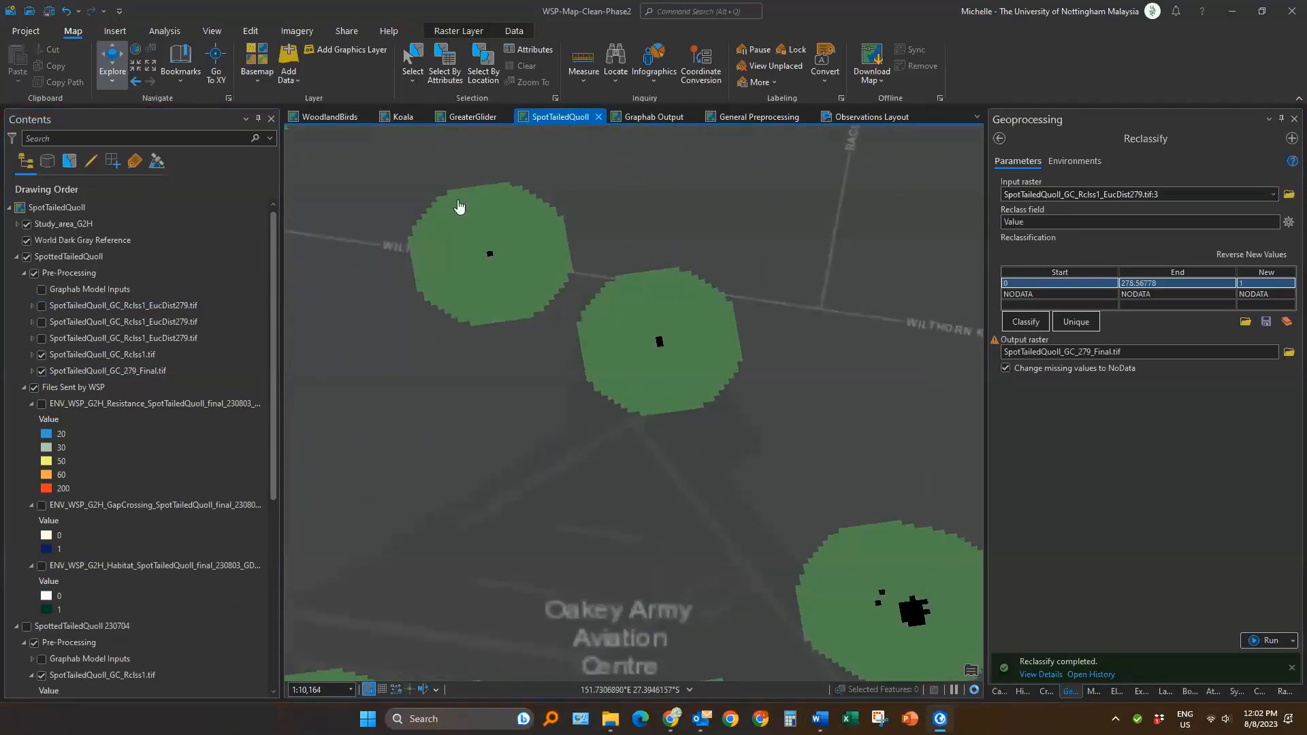
{"action": "left_click", "coordinate": [583, 66]}
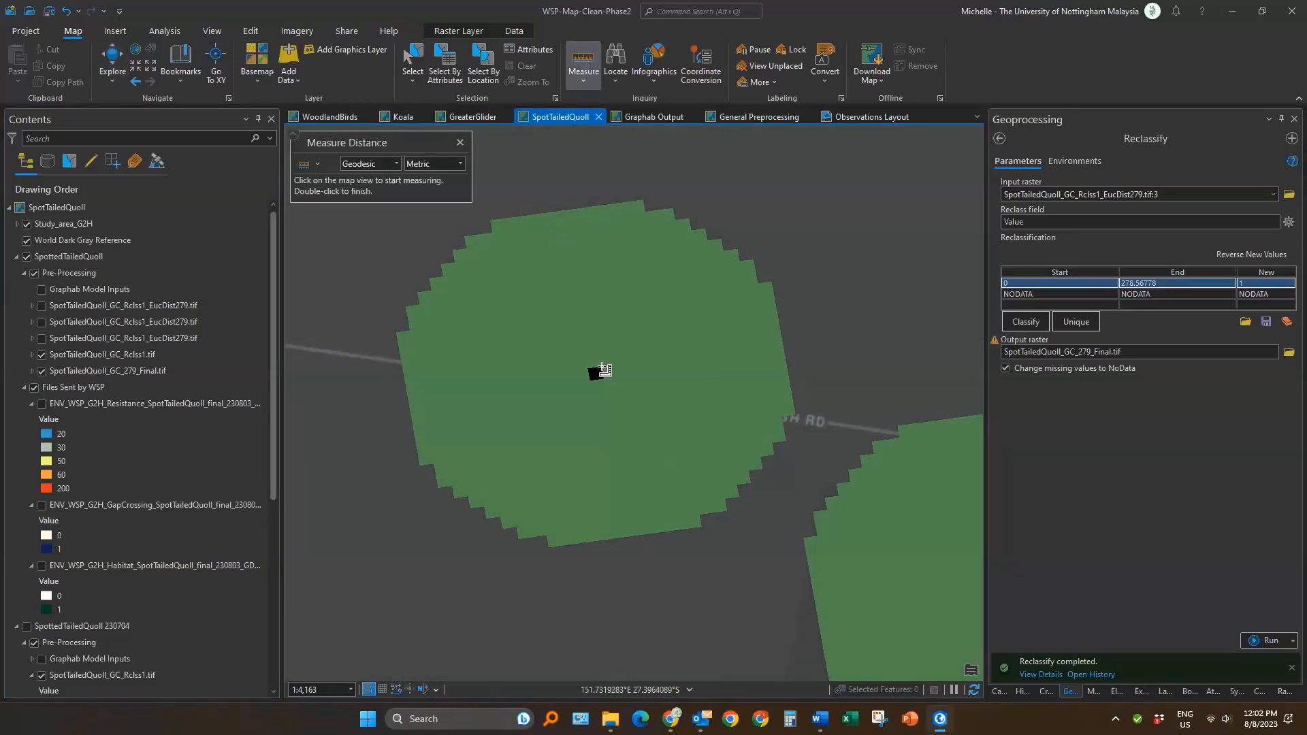
{"action": "left_click", "coordinate": [596, 372]}
{"action": "double_click", "coordinate": [529, 239]}
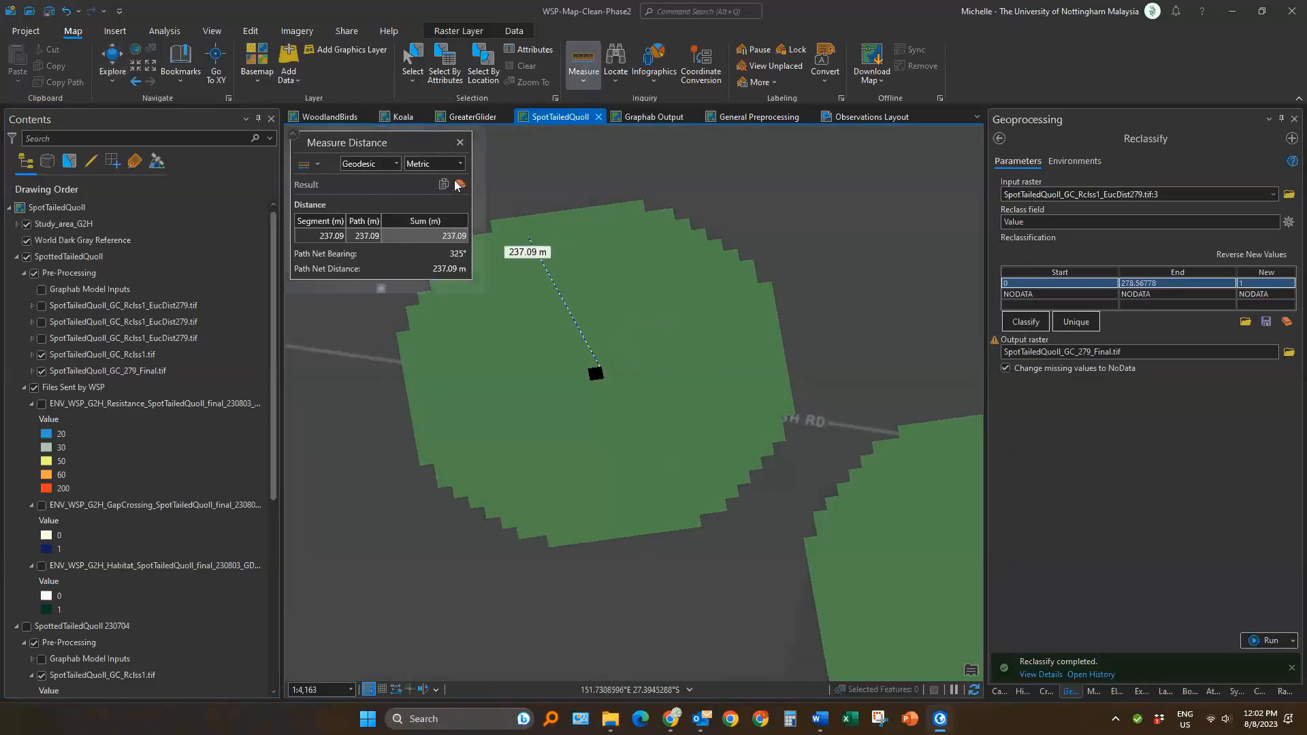
{"action": "left_click", "coordinate": [460, 184]}
Repeat the measurement from the same black cell's corner out past the buffer's edge, then clear it and exit measuring
{"action": "scroll", "coordinate": [609, 385], "scroll_direction": "up", "scroll_amount": 2}
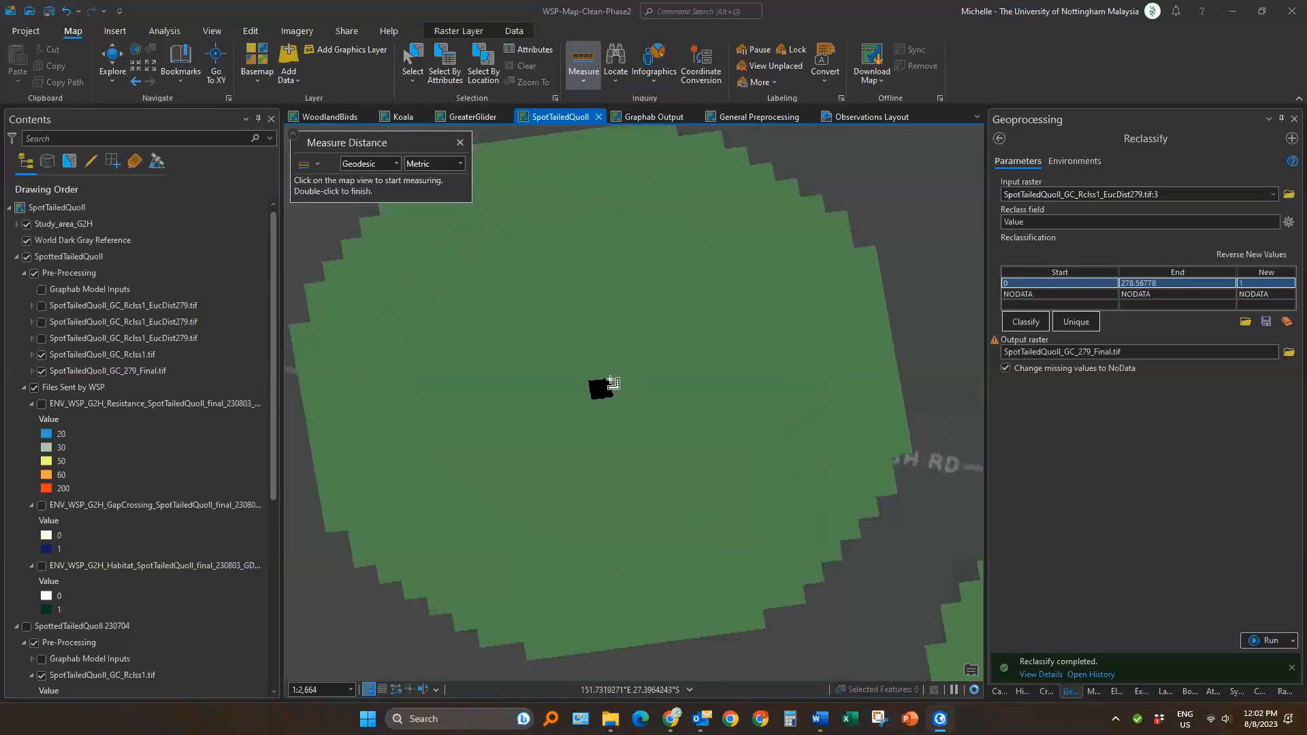
{"action": "left_click", "coordinate": [609, 381]}
{"action": "scroll", "coordinate": [640, 403], "scroll_direction": "down", "scroll_amount": 4}
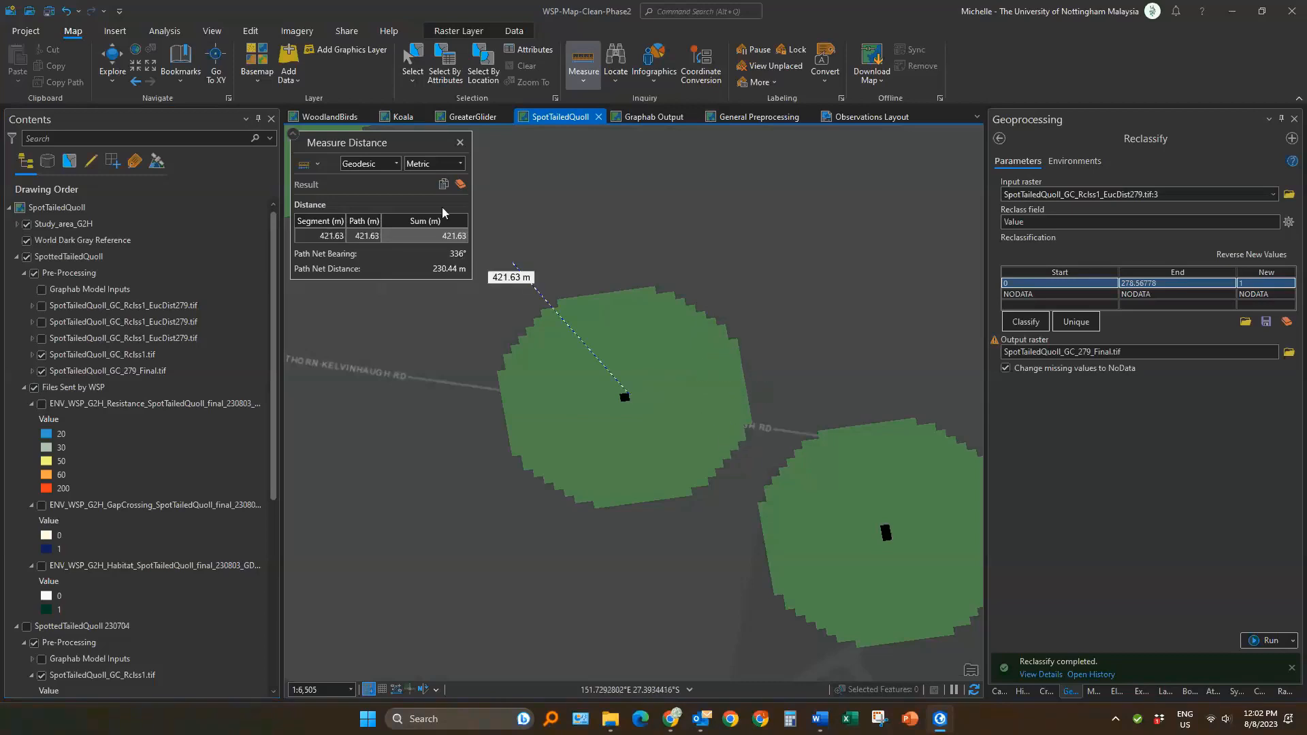
{"action": "left_click", "coordinate": [460, 183]}
{"action": "scroll", "coordinate": [572, 211], "scroll_direction": "down", "scroll_amount": 5}
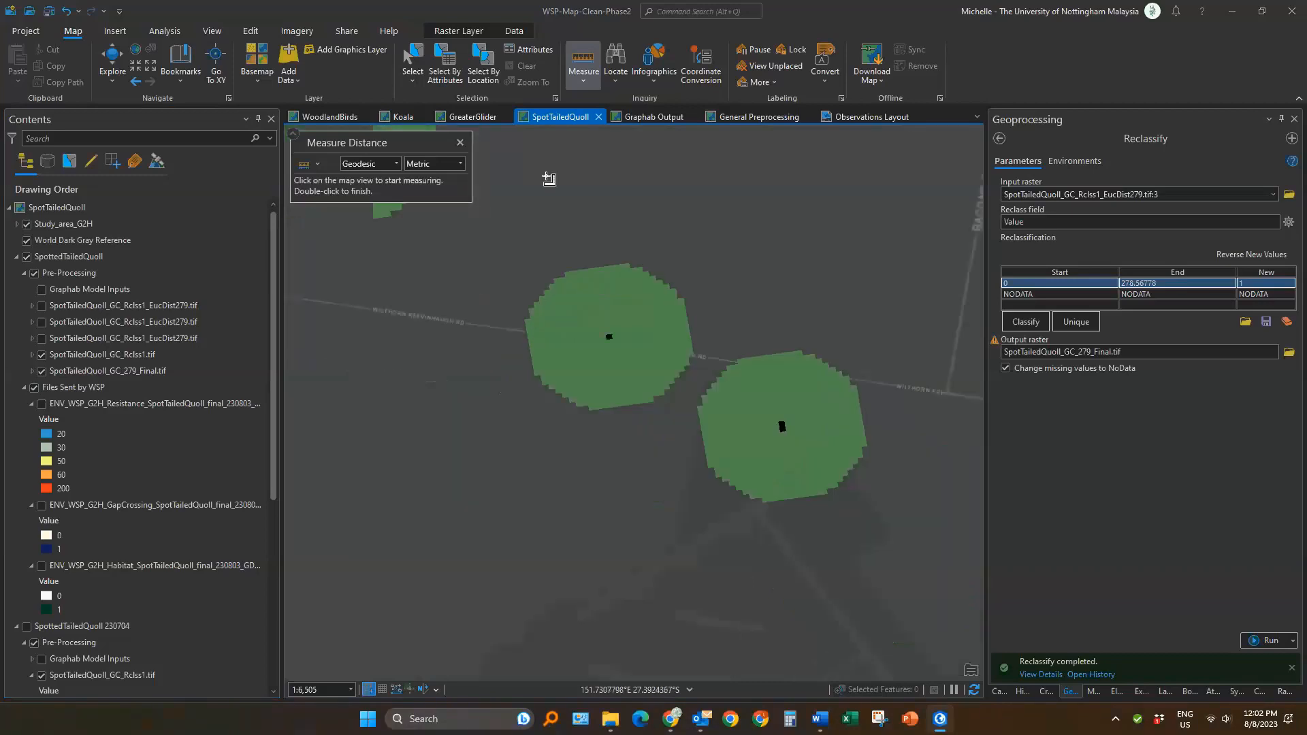
{"action": "key", "text": "Escape"}
Find another isolated circular buffer near the study area's western edge and measure from its central cell towards the buffer's edge
{"action": "scroll", "coordinate": [702, 294], "scroll_direction": "down", "scroll_amount": 14}
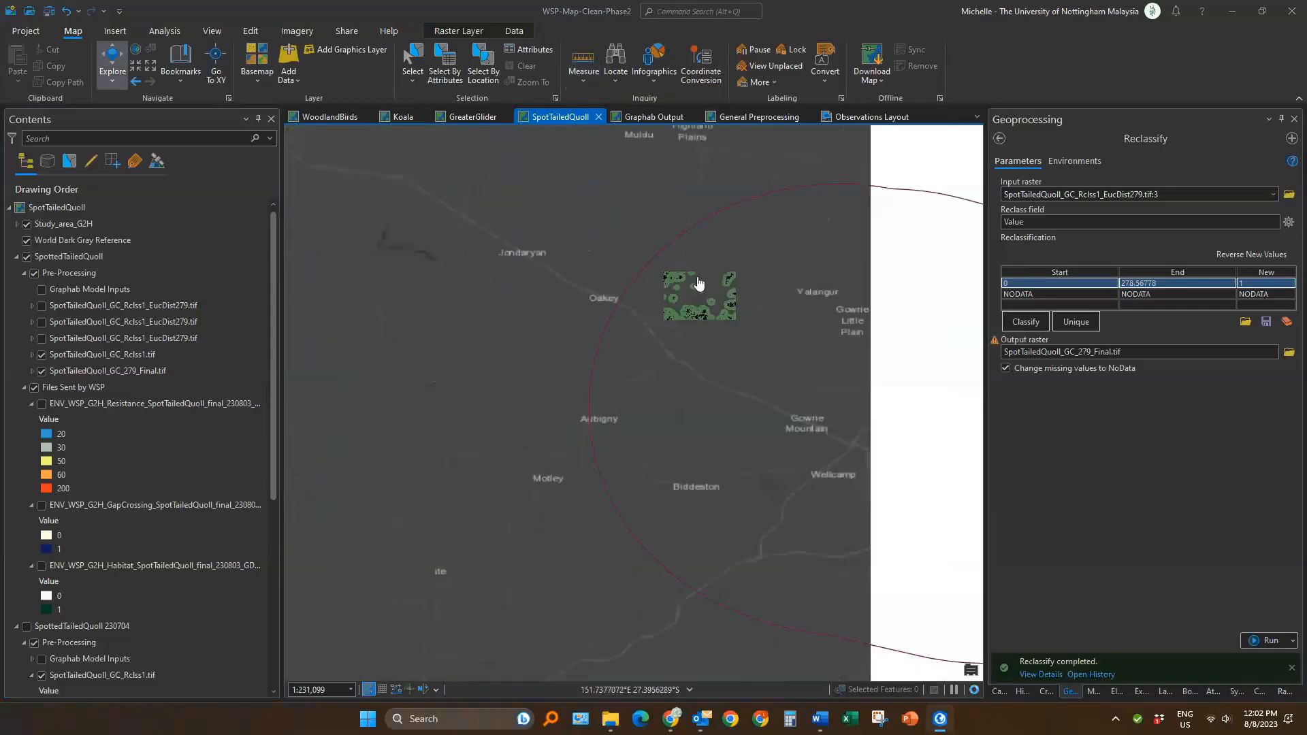
{"action": "left_click_drag", "start_coordinate": [697, 286], "coordinate": [452, 277]}
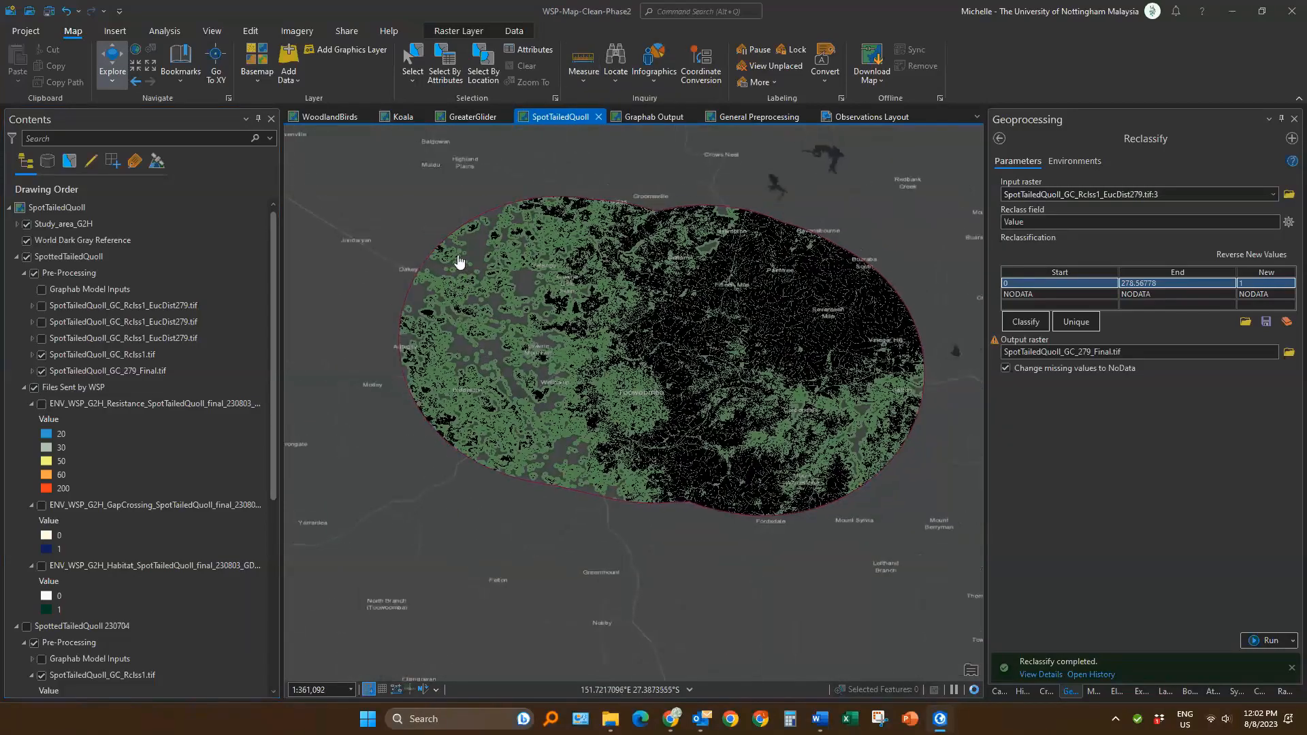
{"action": "scroll", "coordinate": [458, 258], "scroll_direction": "up", "scroll_amount": 8}
{"action": "scroll", "coordinate": [360, 330], "scroll_direction": "up", "scroll_amount": 10}
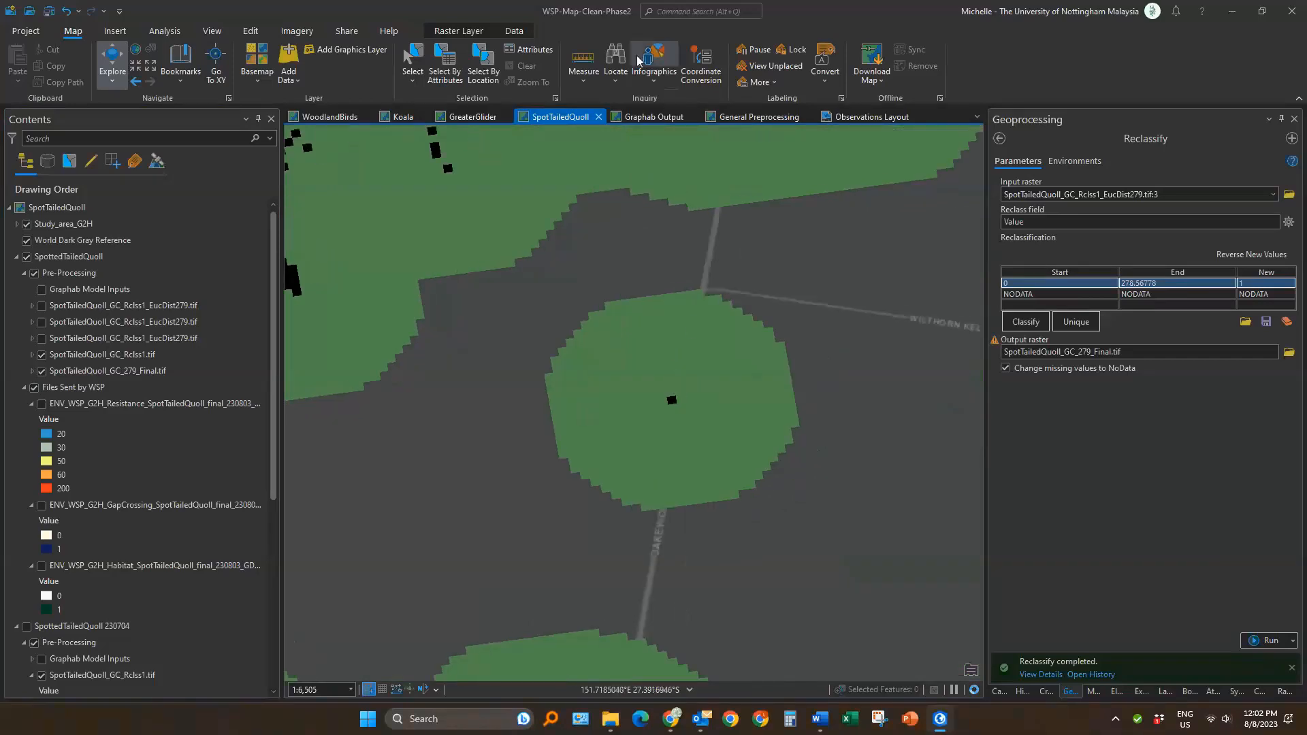
{"action": "left_click", "coordinate": [584, 63]}
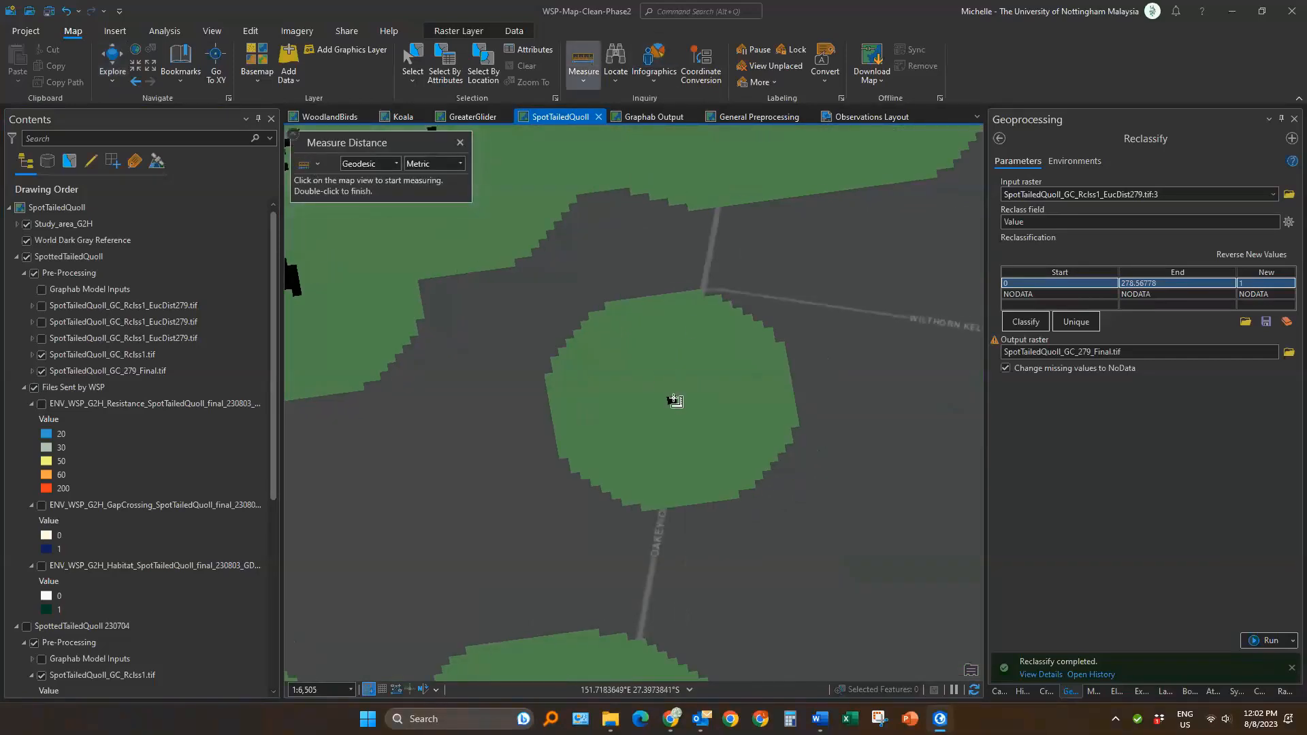
{"action": "left_click", "coordinate": [673, 400]}
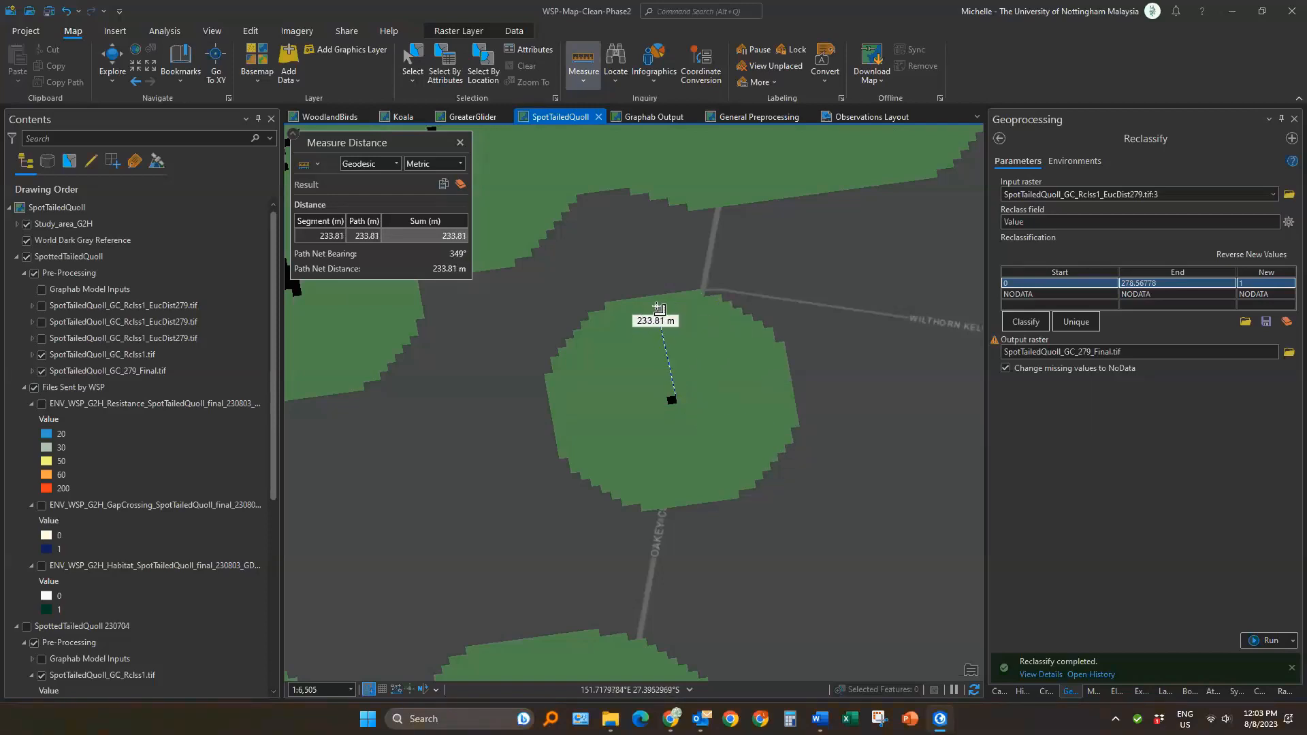
{"action": "left_click", "coordinate": [460, 183]}
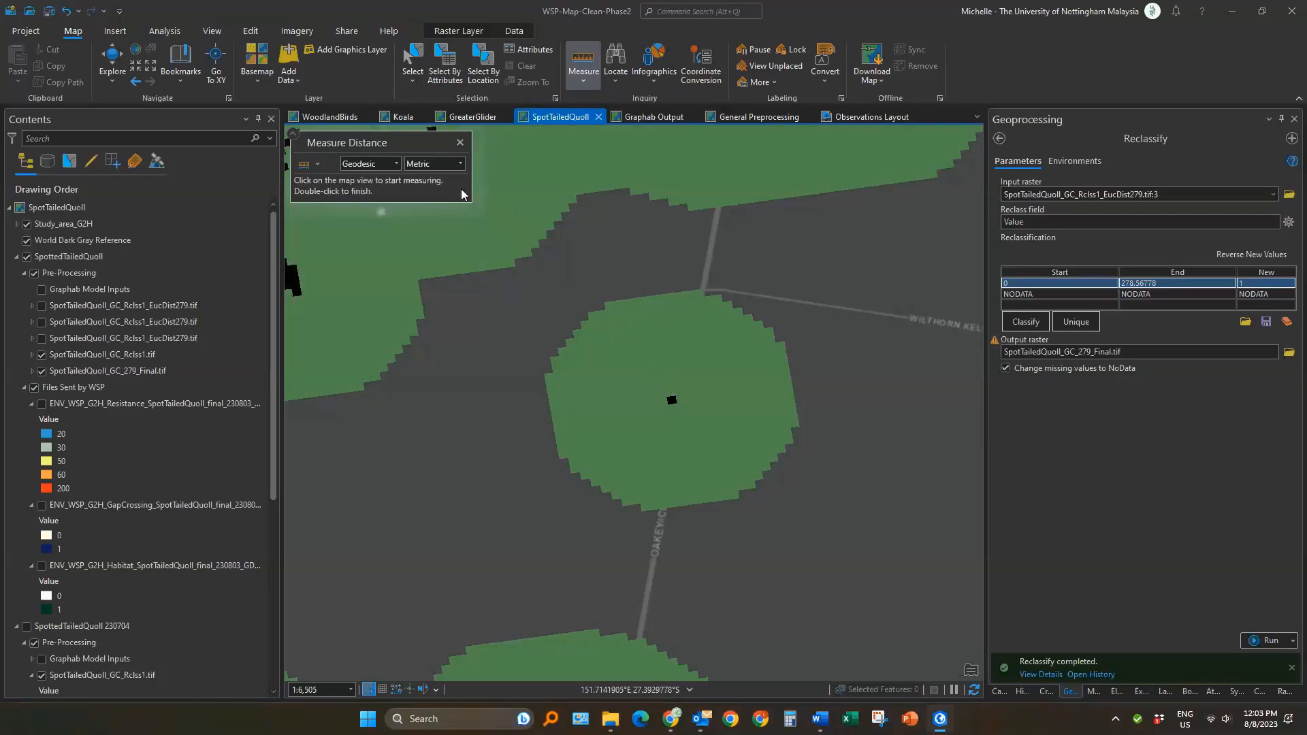
{"action": "left_click", "coordinate": [460, 144]}
Move SpotTailedQuoll_GC_279_Final.tif to the top of the Pre-Processing group and show the SpotTailedQuoll resistance raster instead of the gap-crossing rasters
{"action": "scroll", "coordinate": [673, 332], "scroll_direction": "down", "scroll_amount": 10}
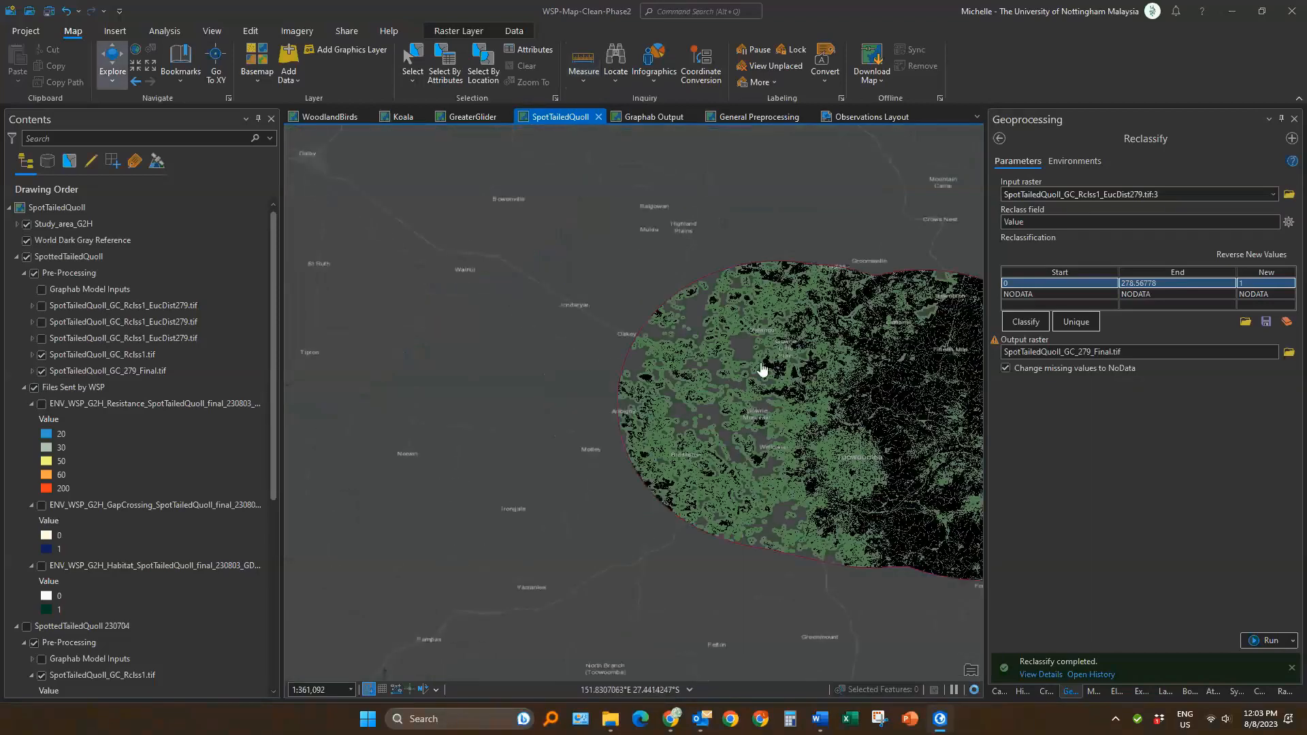
{"action": "left_click_drag", "start_coordinate": [761, 369], "coordinate": [621, 385]}
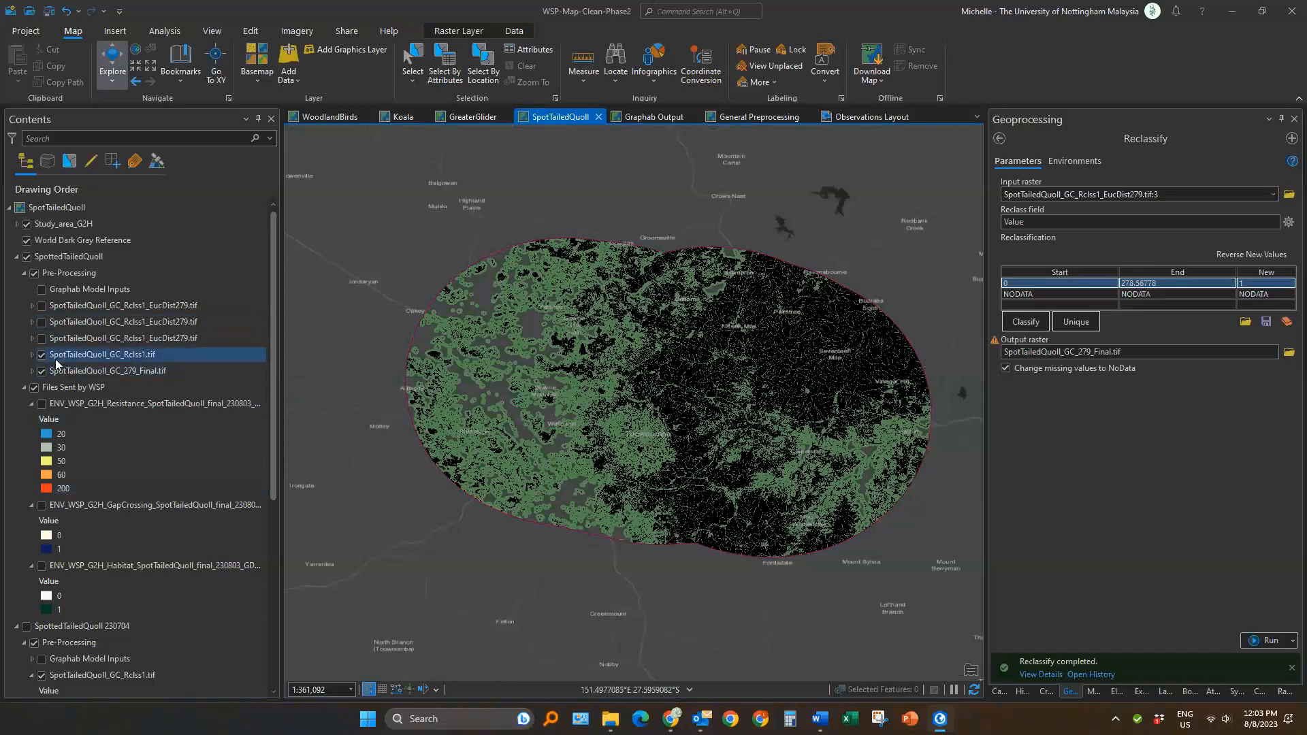
{"action": "left_click_drag", "start_coordinate": [58, 371], "coordinate": [95, 306]}
{"action": "left_click", "coordinate": [42, 306]}
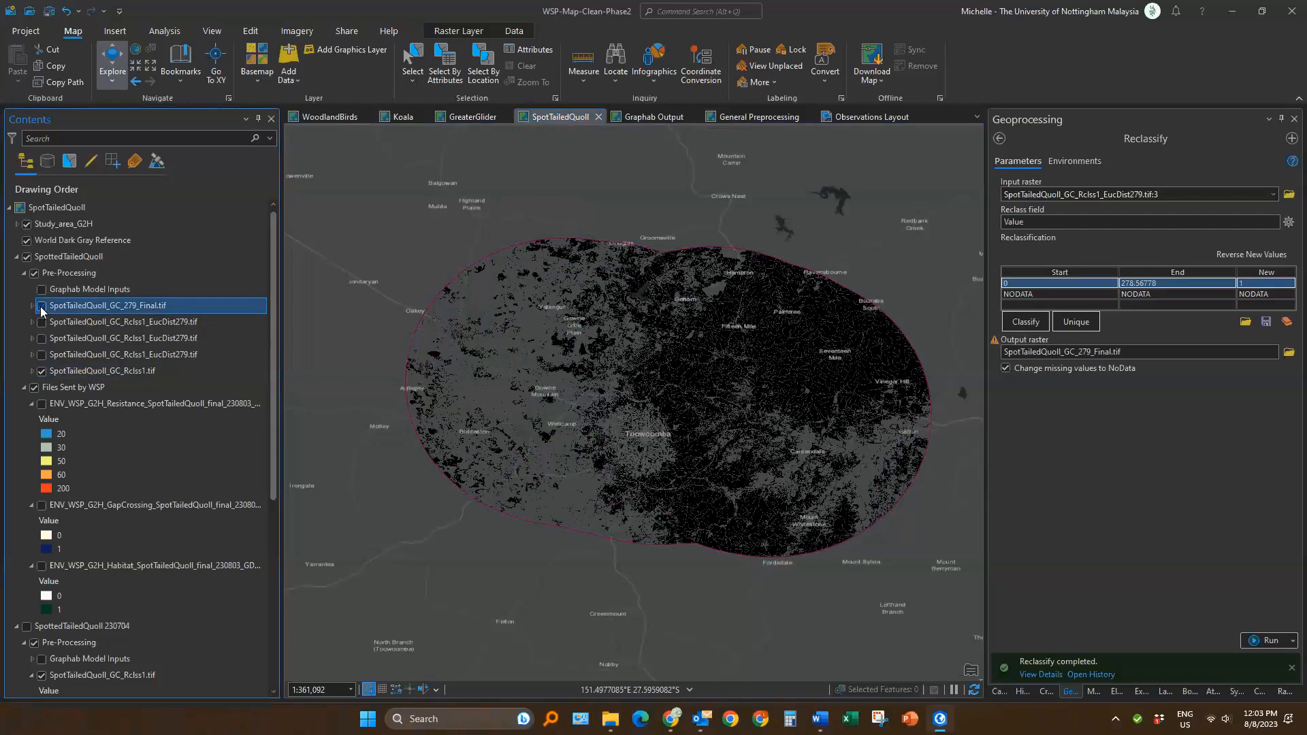
{"action": "left_click", "coordinate": [42, 370]}
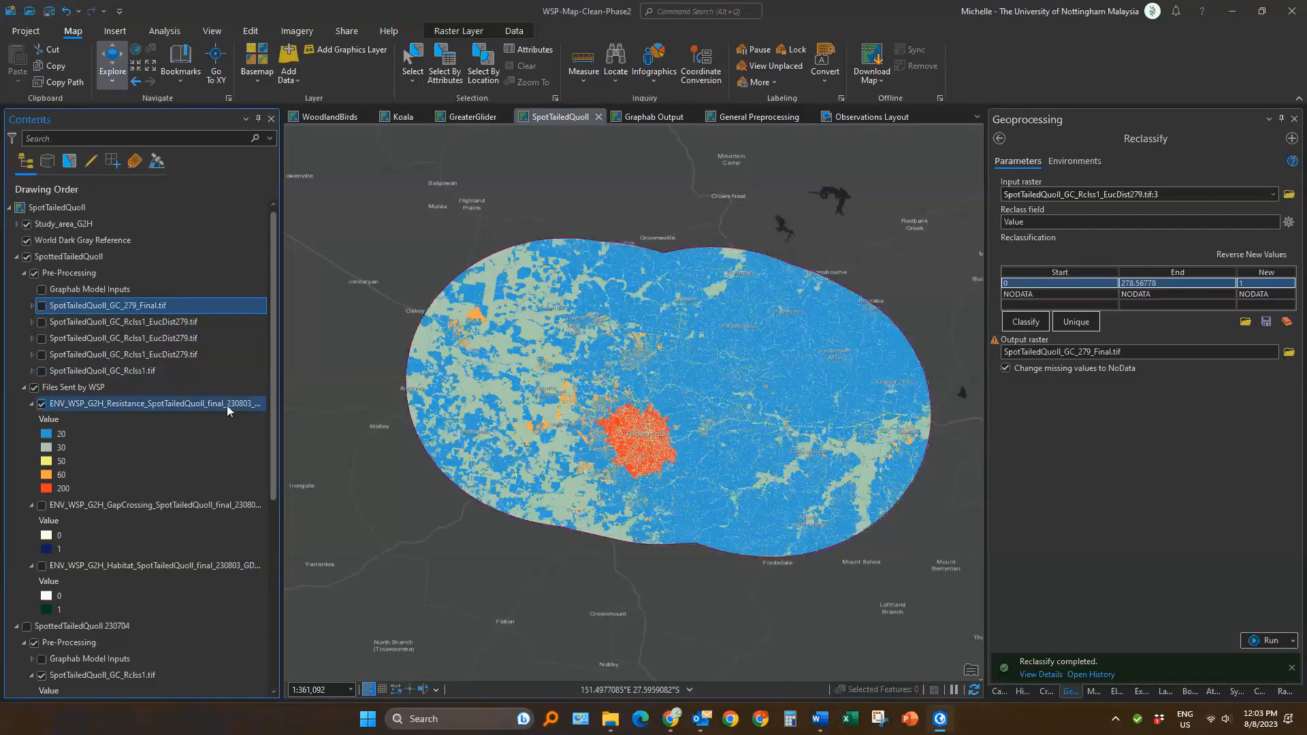
{"action": "left_click_drag", "start_coordinate": [767, 432], "coordinate": [750, 431]}
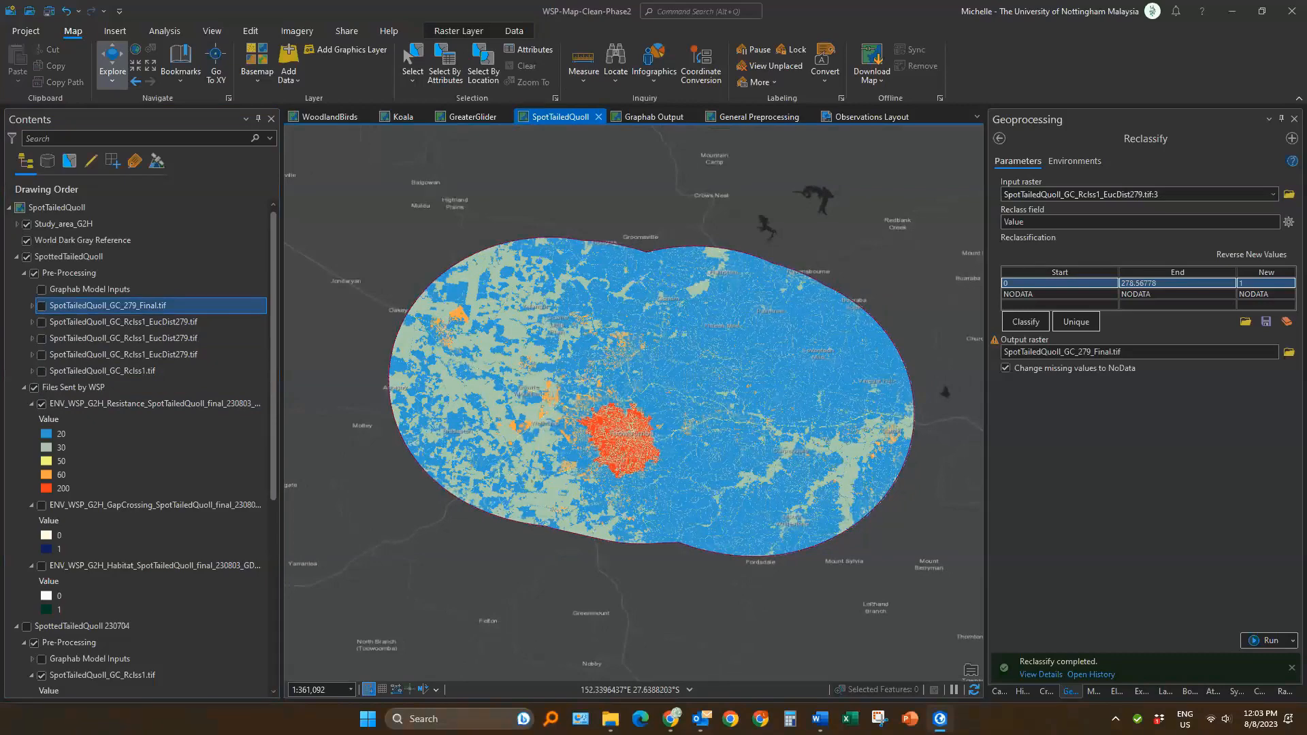
Reopen the earlier GreaterGlider_Landuse_Final.tif Reclassify run from the history and set its input raster to ENV_WSP_G2H_Resistance_SpotTailedQuoll_final_230803_GDA94AA.tif
{"action": "left_click", "coordinate": [1039, 675]}
{"action": "double_click", "coordinate": [1032, 383]}
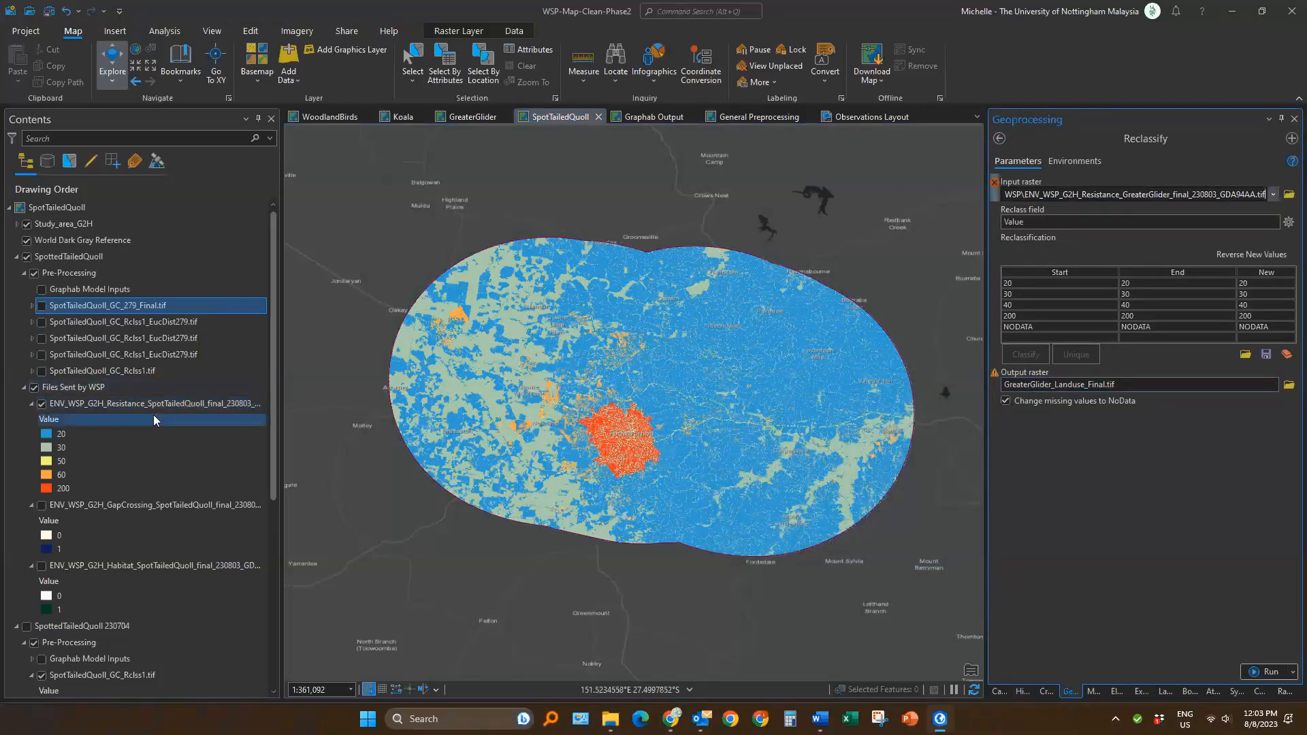
{"action": "left_click", "coordinate": [110, 407]}
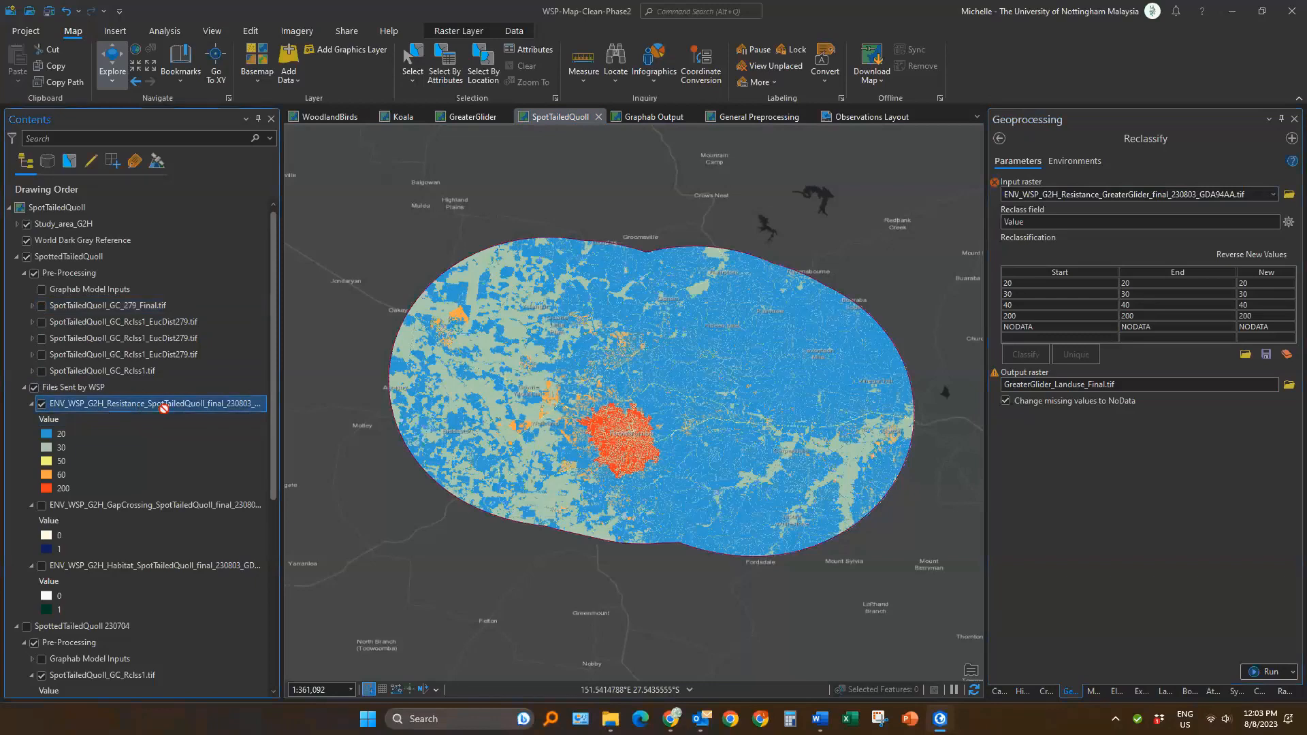
{"action": "left_click_drag", "start_coordinate": [111, 407], "coordinate": [1049, 198]}
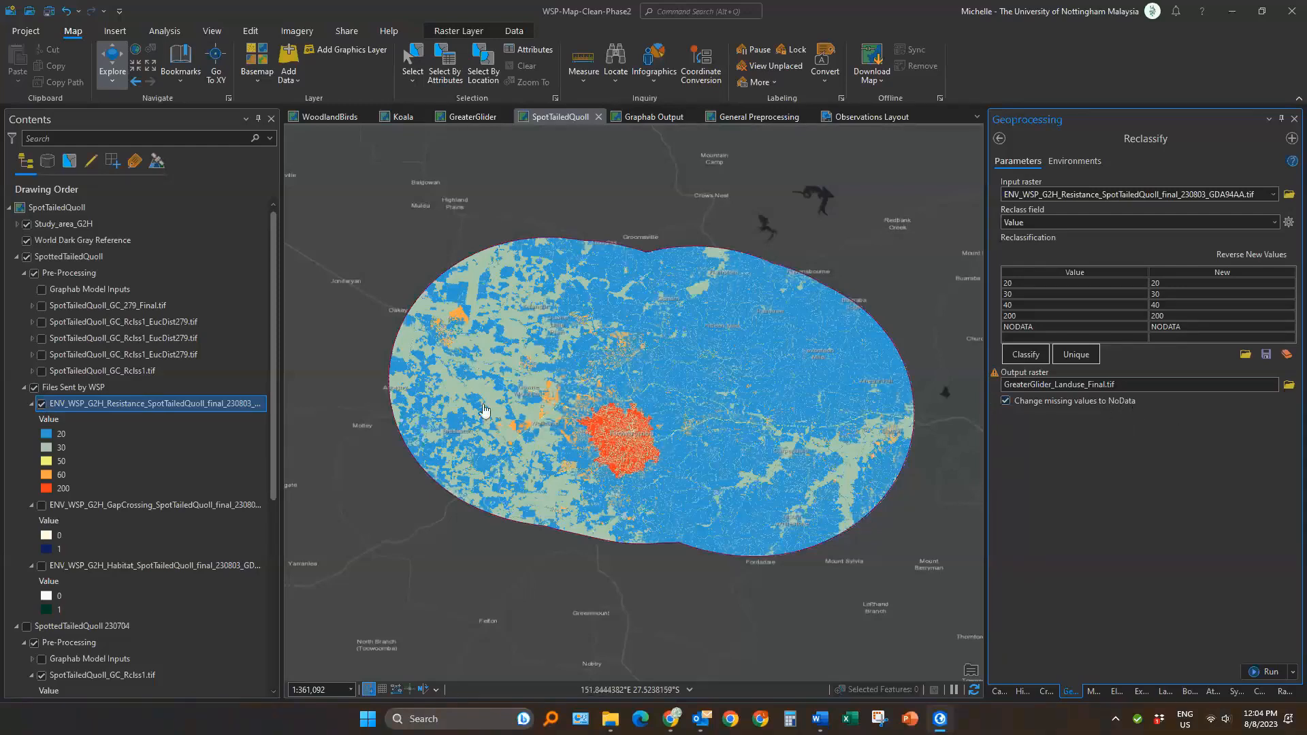
{"action": "left_click", "coordinate": [164, 409]}
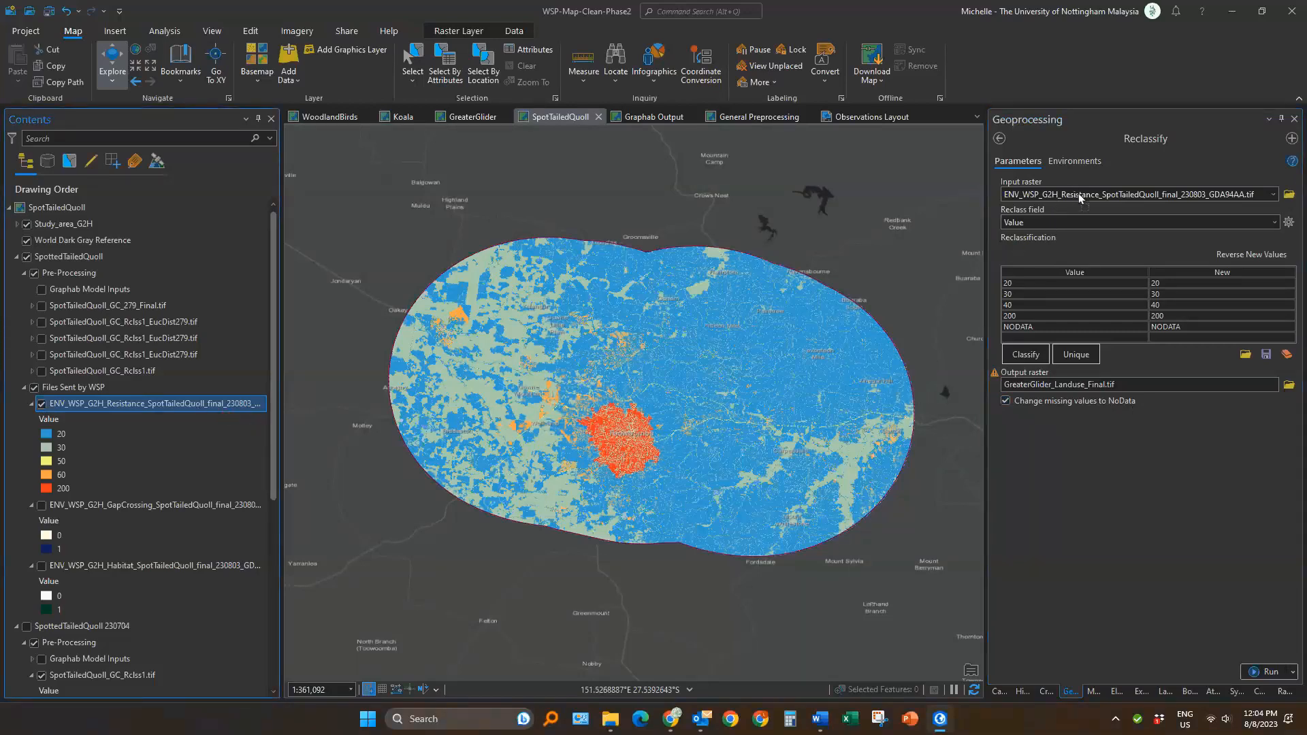
{"action": "left_click_drag", "start_coordinate": [1078, 197], "coordinate": [1079, 198]}
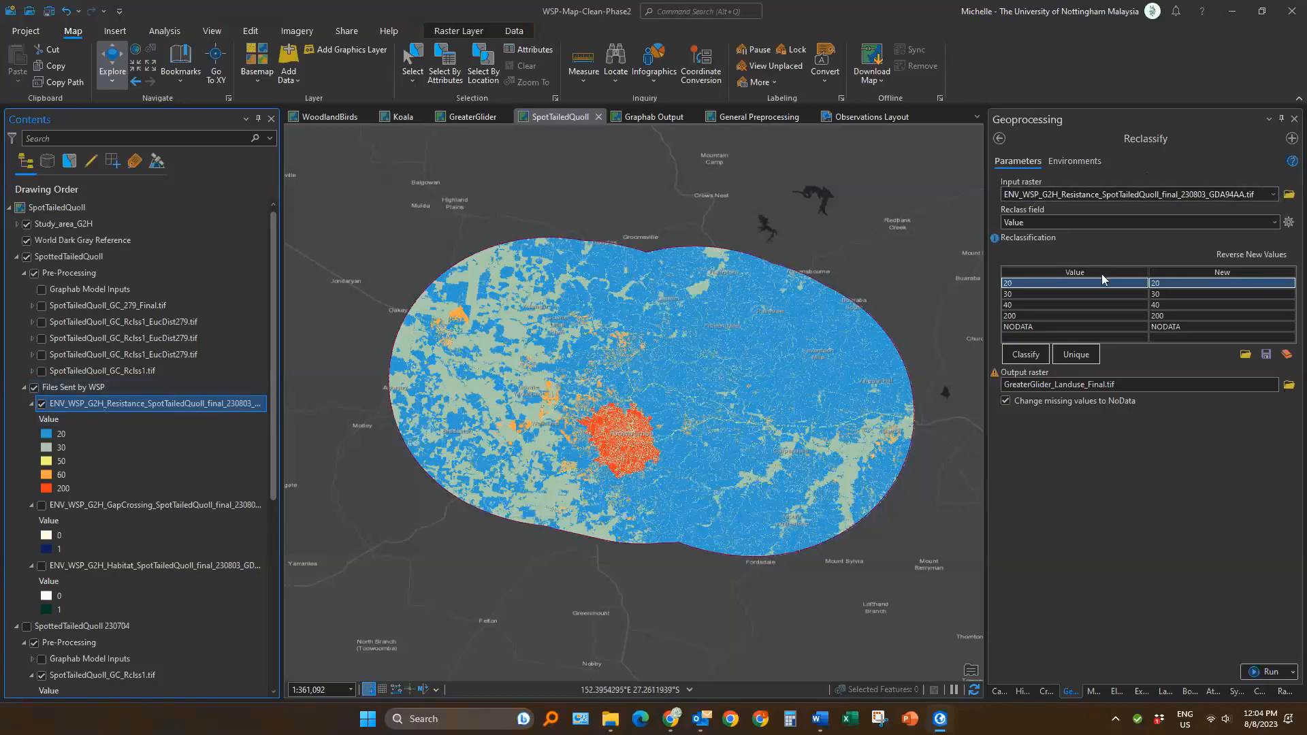
Load the resistance raster's unique values into the reclassification table and set their new values to 20, 30, 50, 60 and 200 respectively
{"action": "left_click", "coordinate": [1086, 355]}
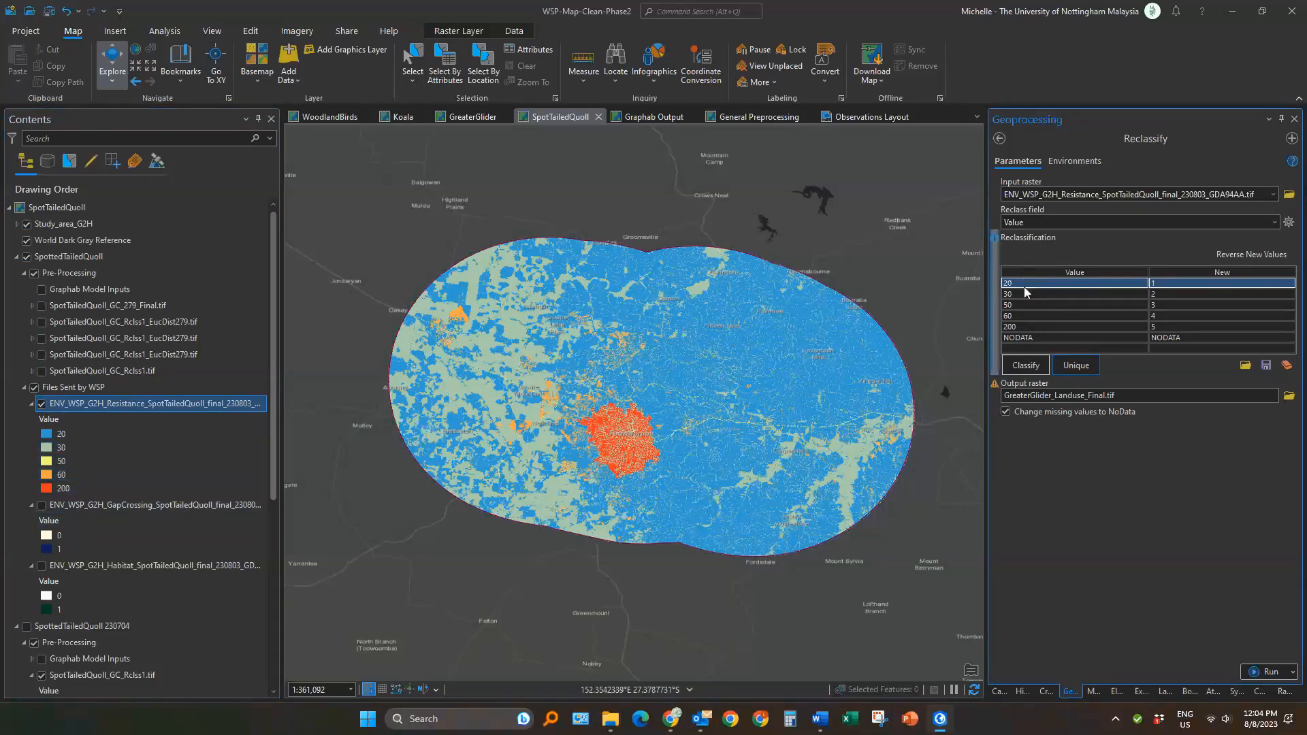
{"action": "left_click", "coordinate": [1071, 366]}
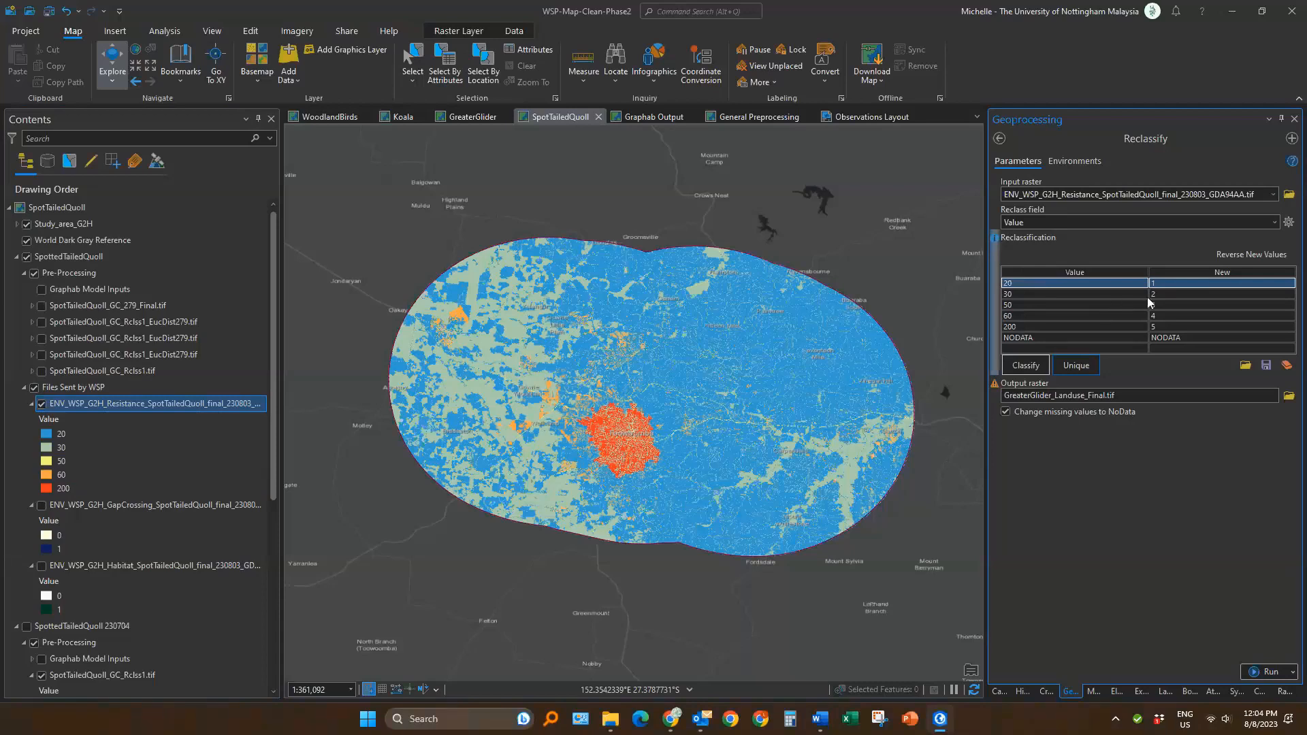
{"action": "left_click", "coordinate": [1163, 281]}
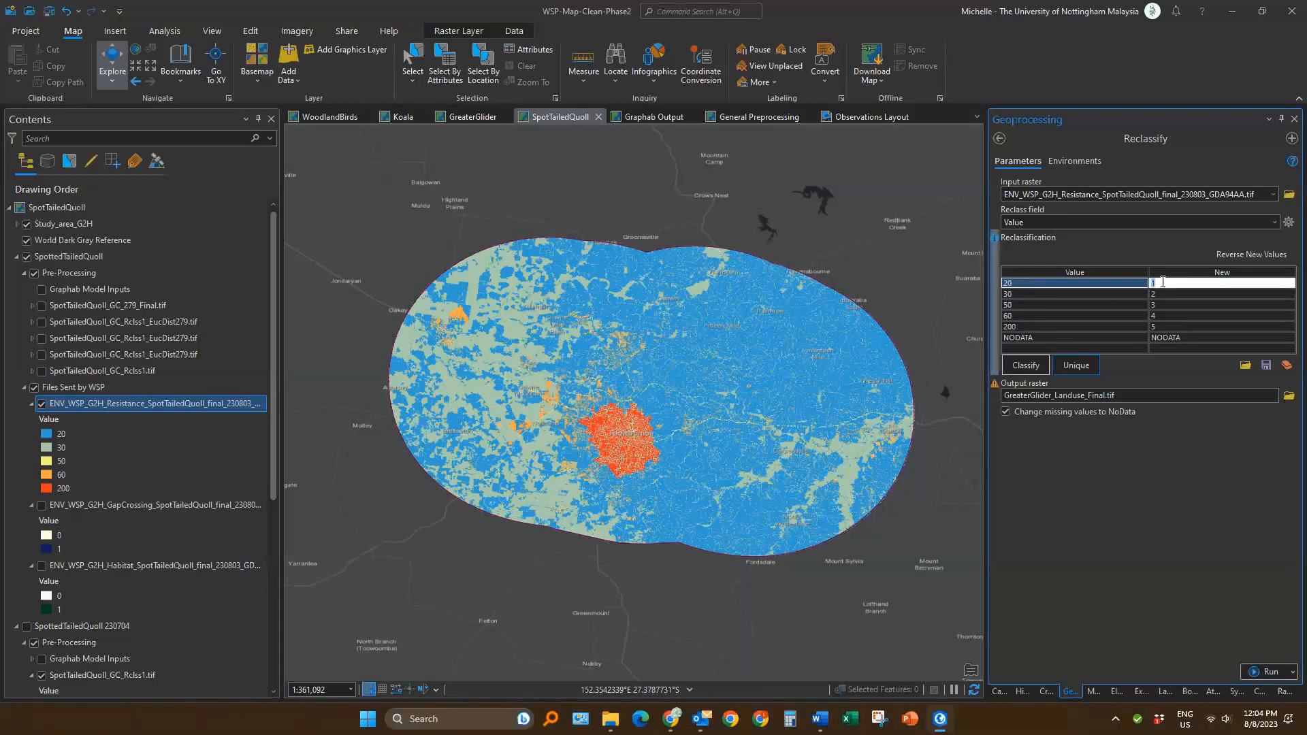
{"action": "type", "text": "20"}
{"action": "key", "text": "Return"}
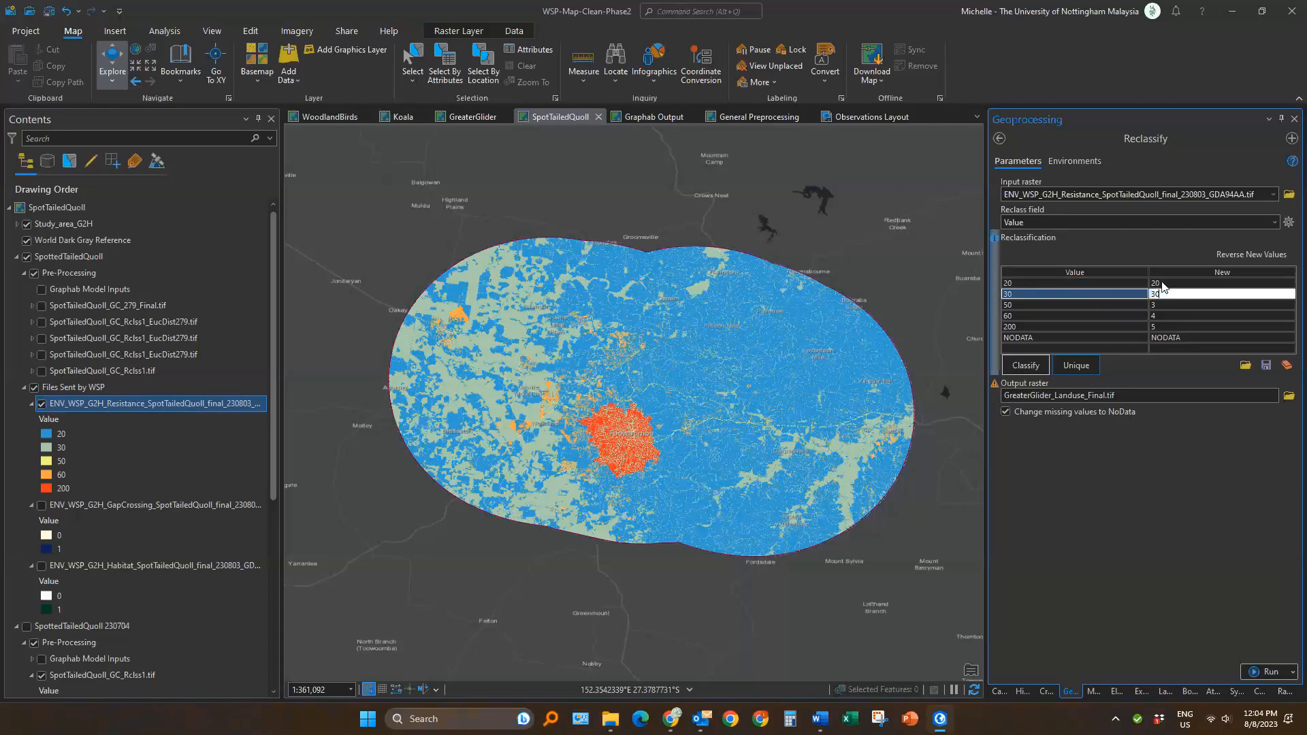
{"action": "type", "text": "30"}
{"action": "key", "text": "Return"}
{"action": "type", "text": "5"}
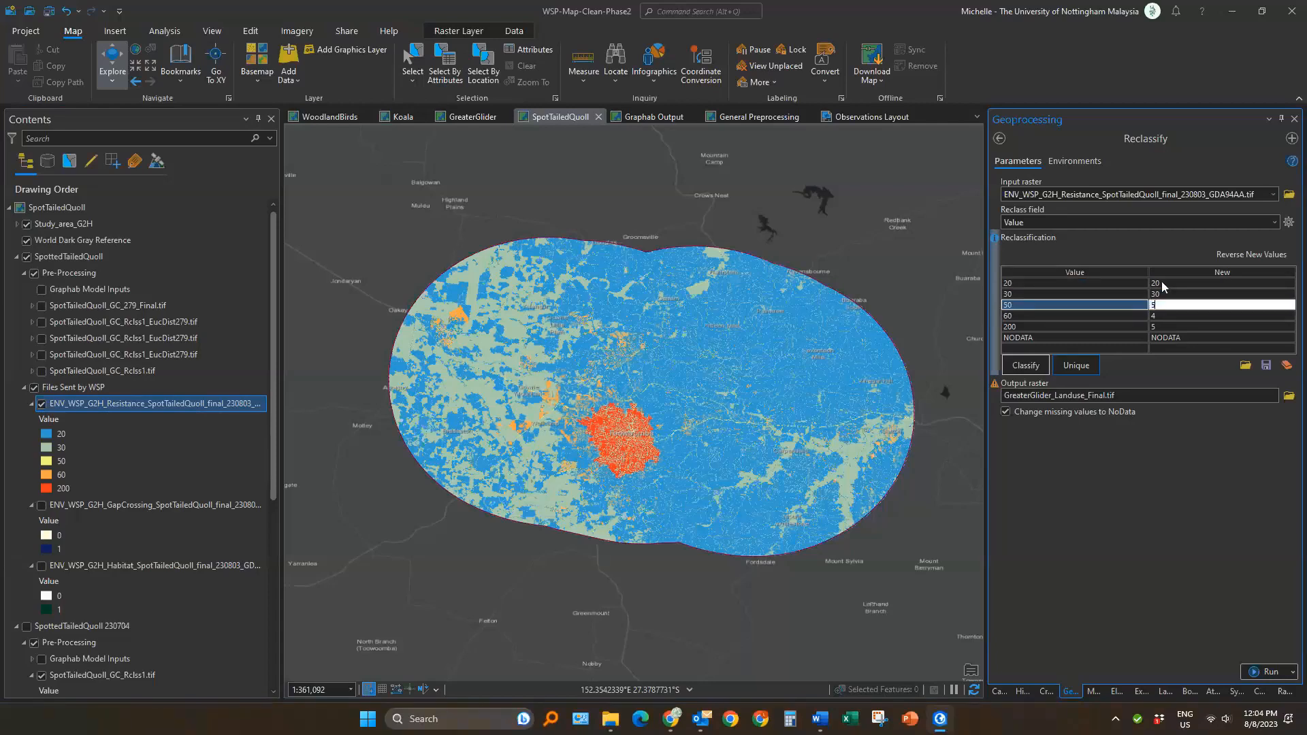
{"action": "type", "text": "0"}
{"action": "key", "text": "Return"}
{"action": "type", "text": "60"}
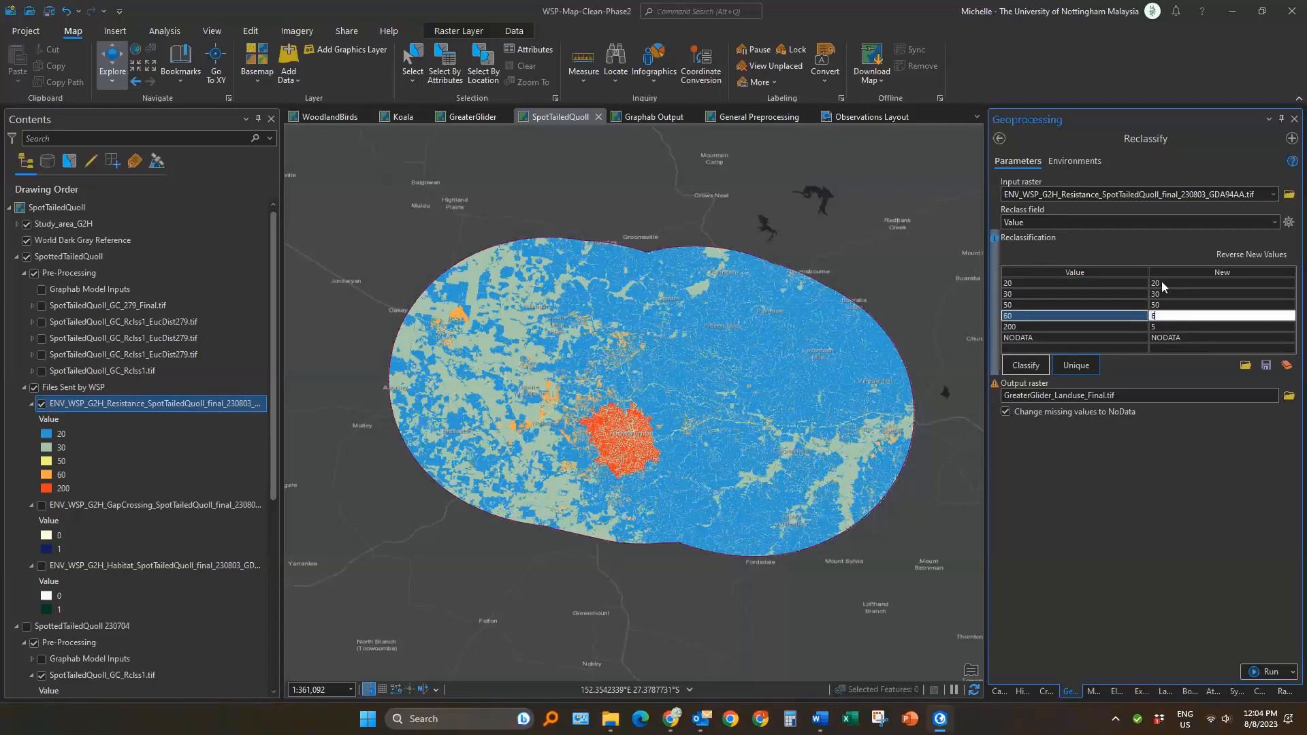
{"action": "key", "text": "Return"}
{"action": "type", "text": "200"}
{"action": "key", "text": "Return"}
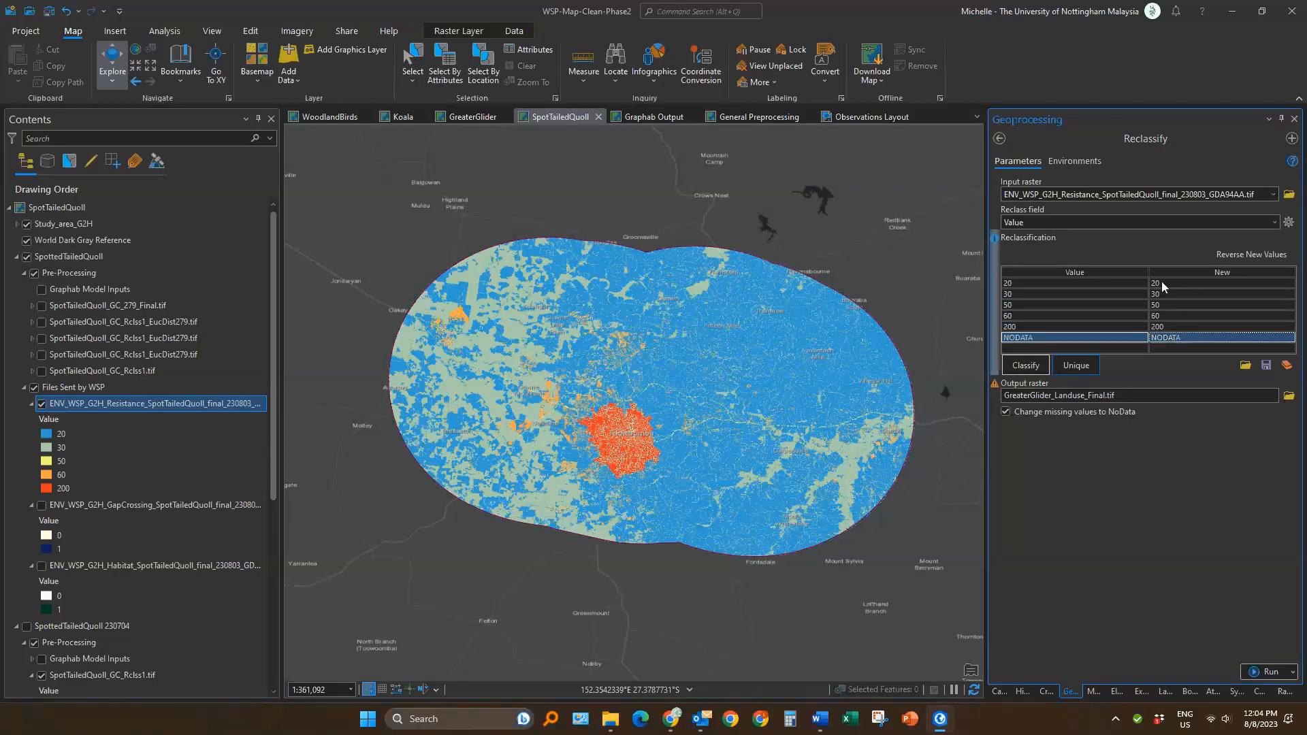
{"action": "left_click", "coordinate": [1172, 327]}
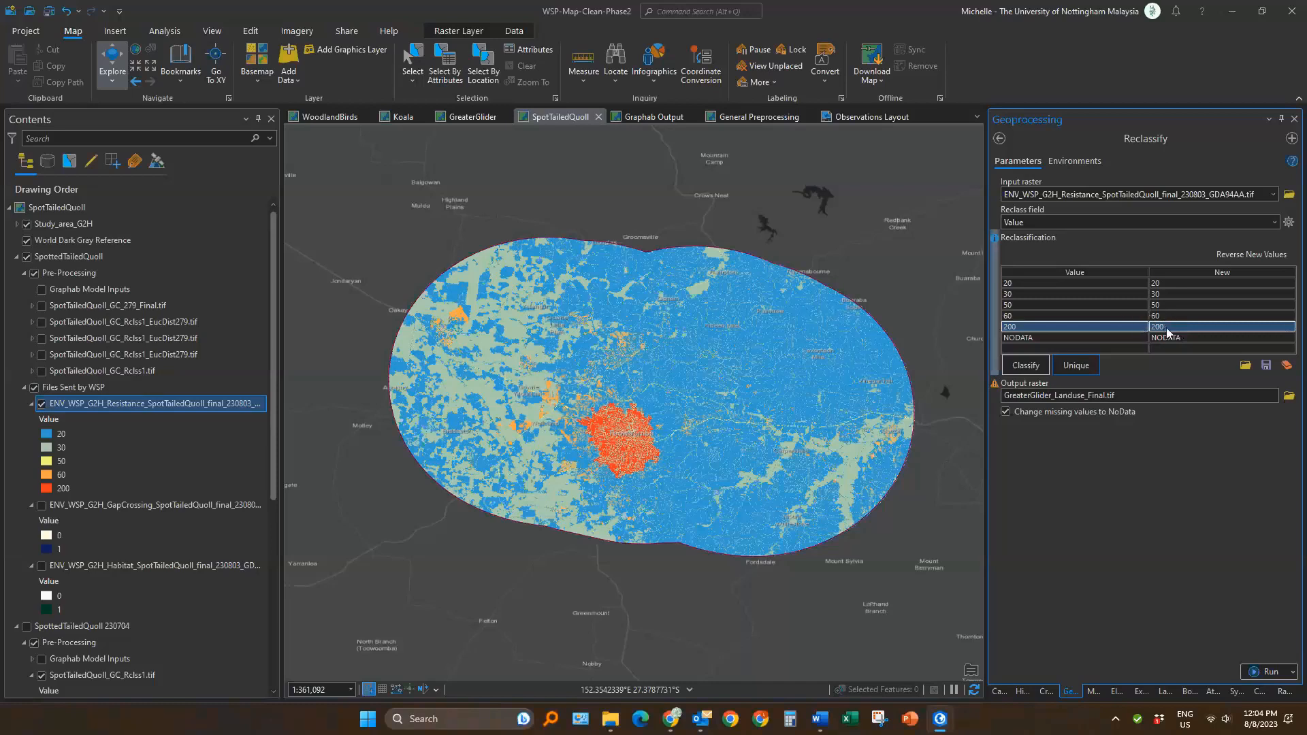
{"action": "left_click", "coordinate": [1077, 368]}
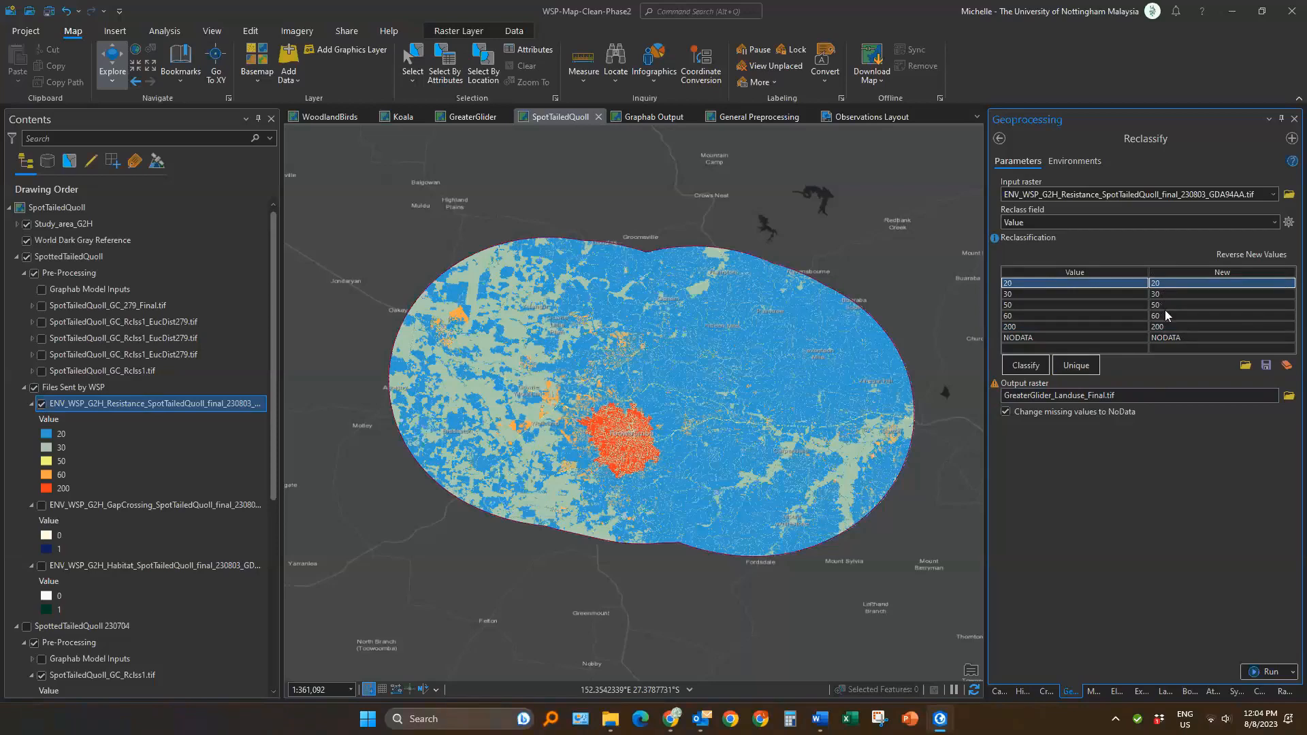
Set the output raster to SpotTailedQuoll_Landuse_Final.tif in the ProcessingG2H\SpotTailedQuoll\1-PreProcess folder
{"action": "left_click", "coordinate": [1113, 396]}
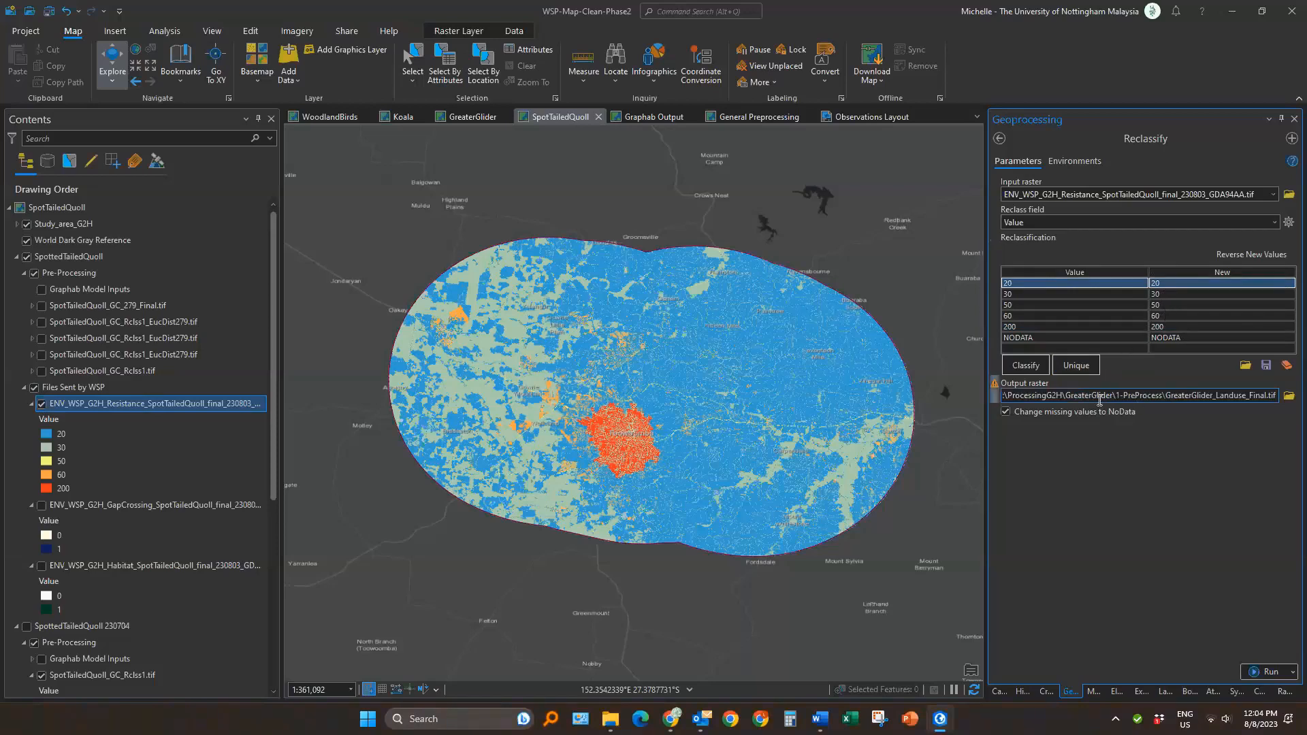
{"action": "type", "text": "SpotTailedQuoll"}
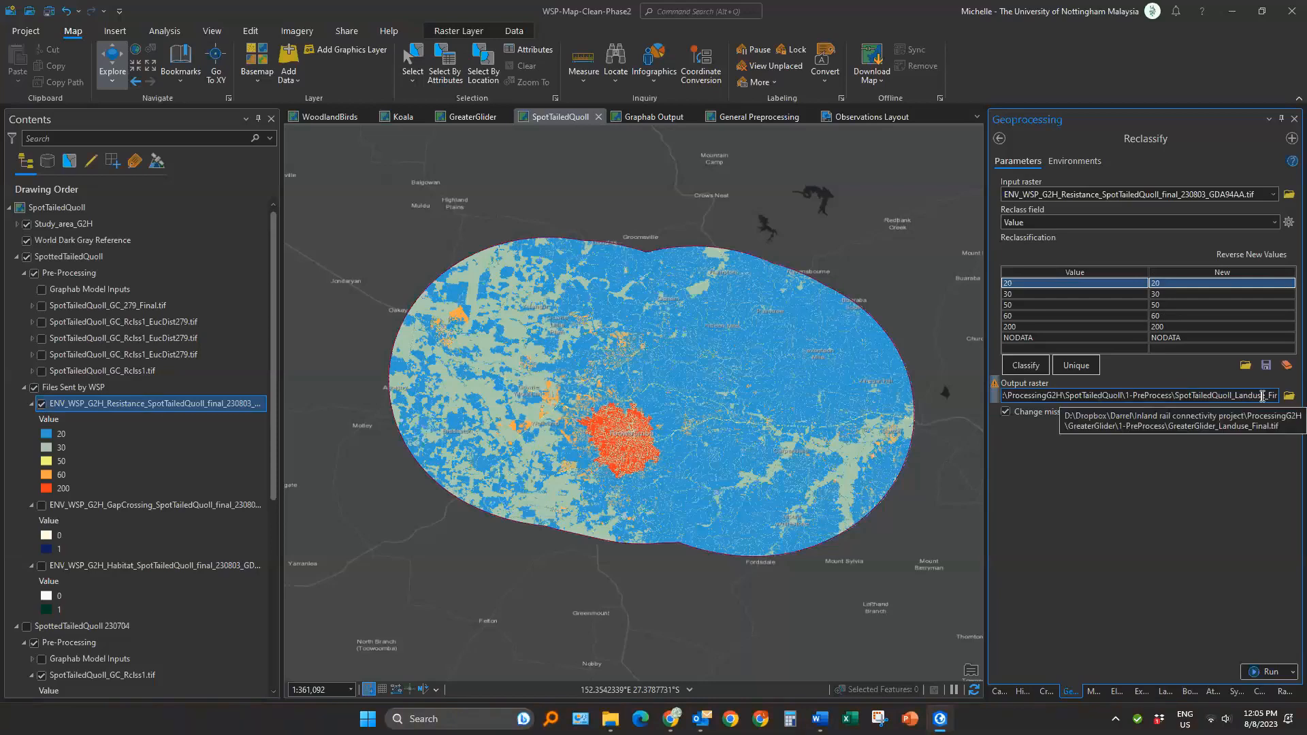
{"action": "left_click", "coordinate": [1223, 495]}
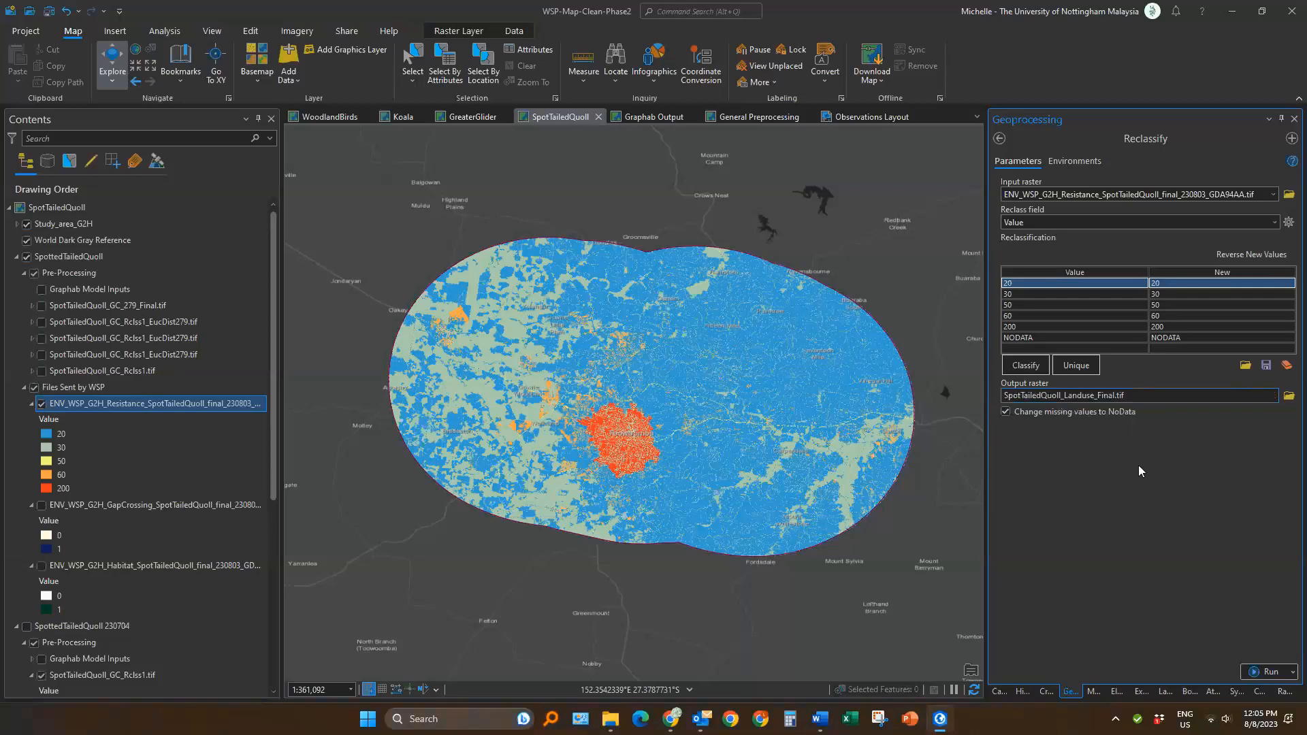
Set the processing extent to LandCoverForSnapG2H.tif and run Reclassify
{"action": "left_click", "coordinate": [1082, 163]}
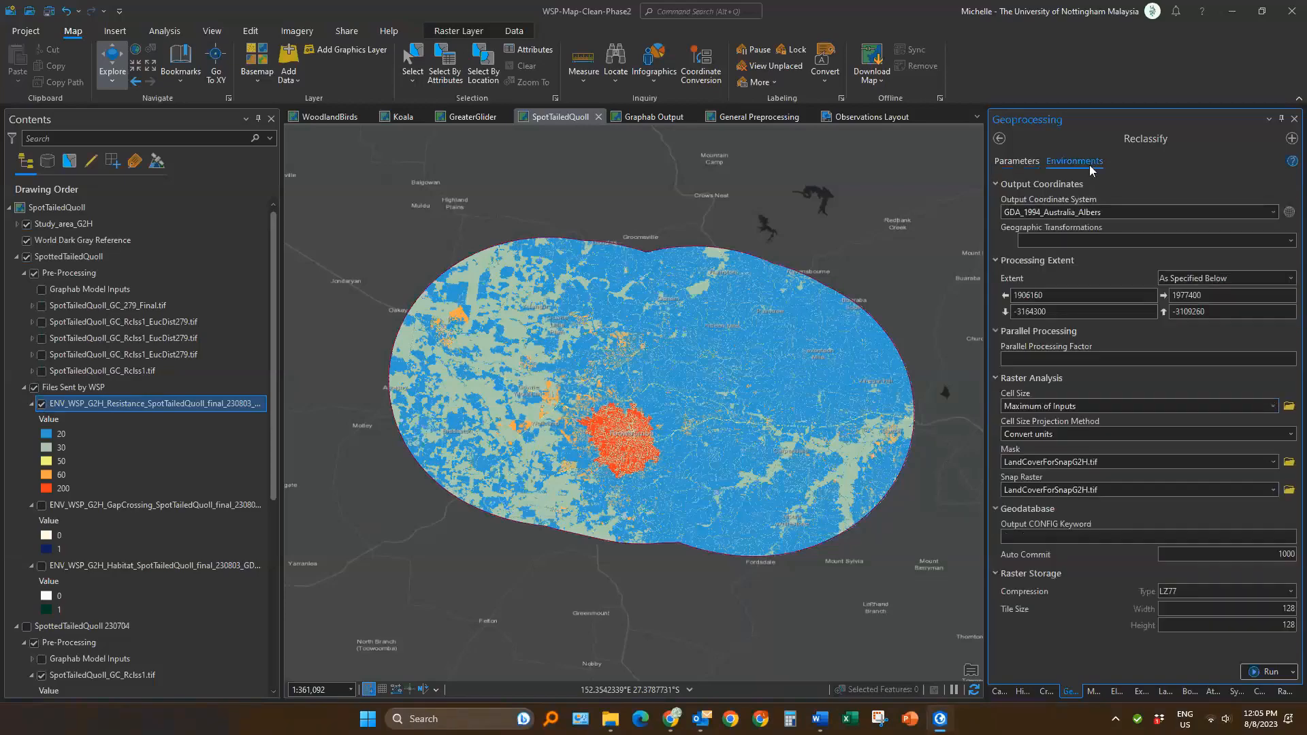
{"action": "left_click", "coordinate": [1195, 279]}
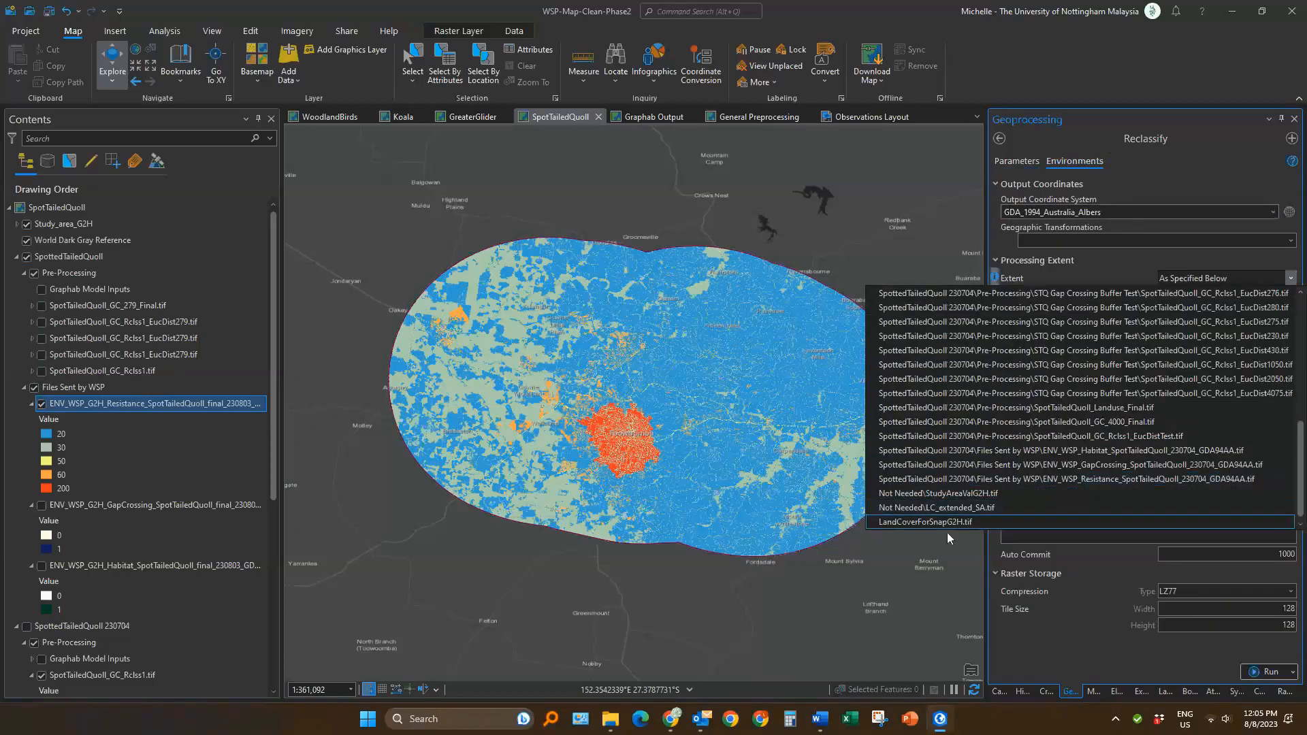
{"action": "left_click", "coordinate": [944, 521]}
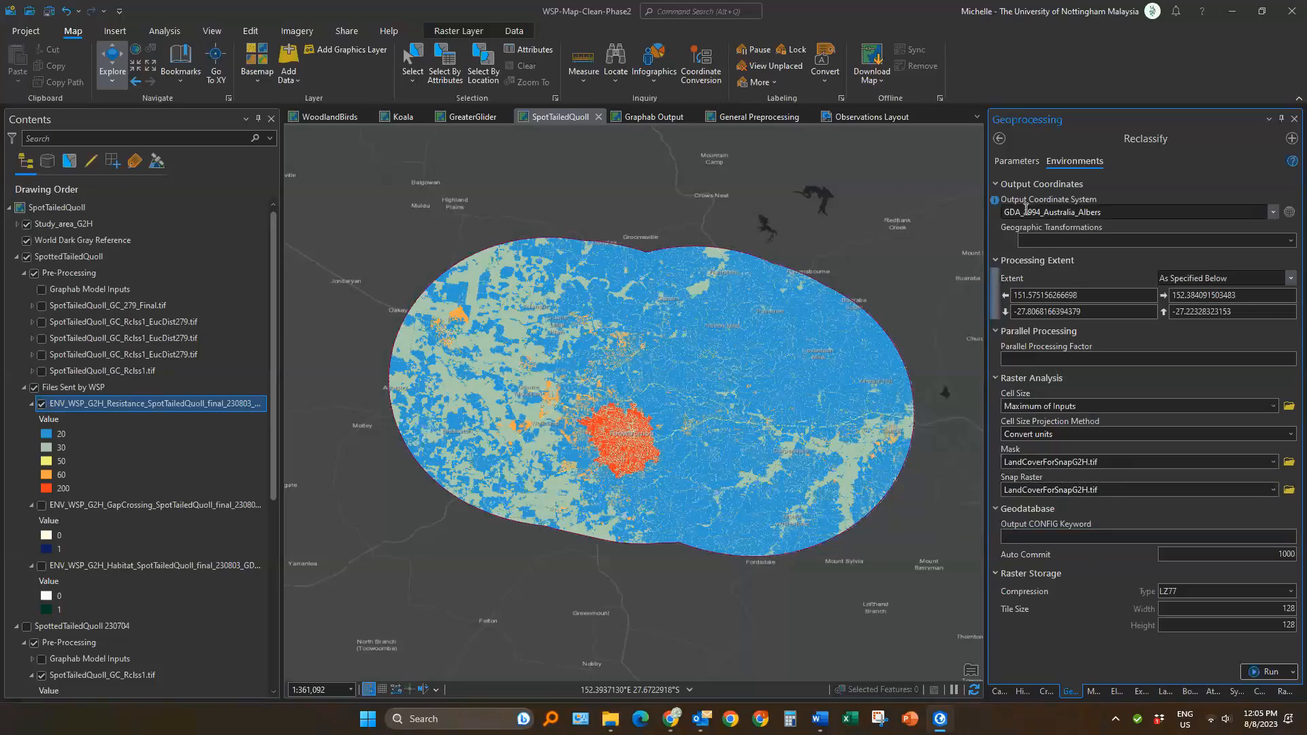
{"action": "left_click", "coordinate": [1017, 161]}
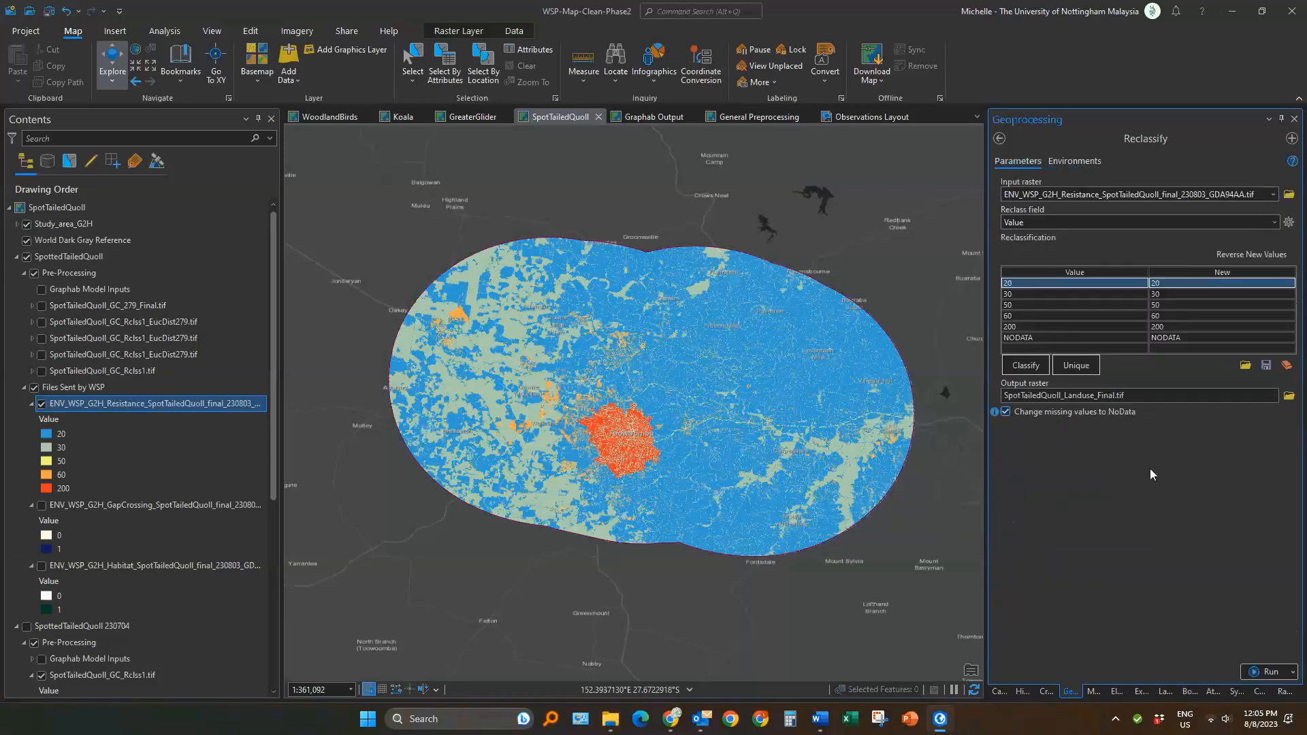
{"action": "left_click", "coordinate": [1267, 672]}
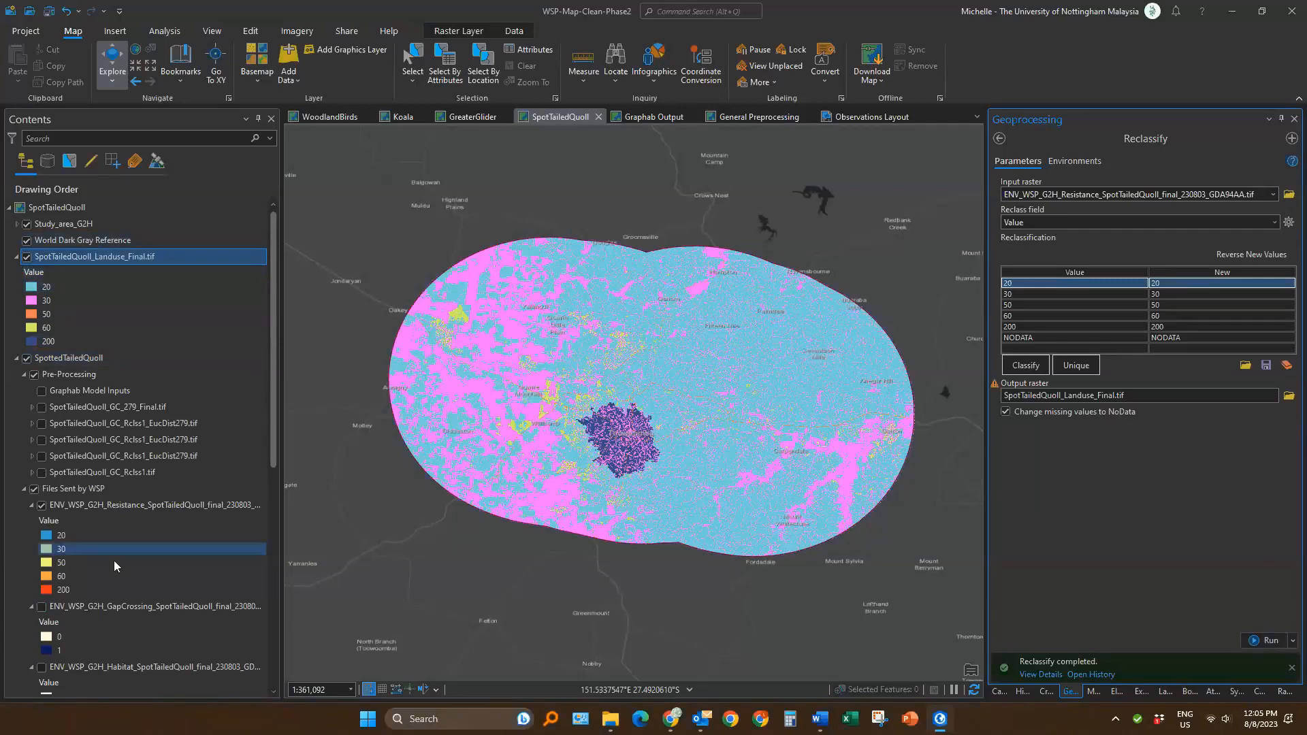
Toggle SpotTailedQuoll_Landuse_Final.tif off and on, and move it into the Pre-Processing group above SpotTailedQuoll_GC_279_Final.tif
{"action": "left_click", "coordinate": [27, 256]}
{"action": "left_click", "coordinate": [27, 256]}
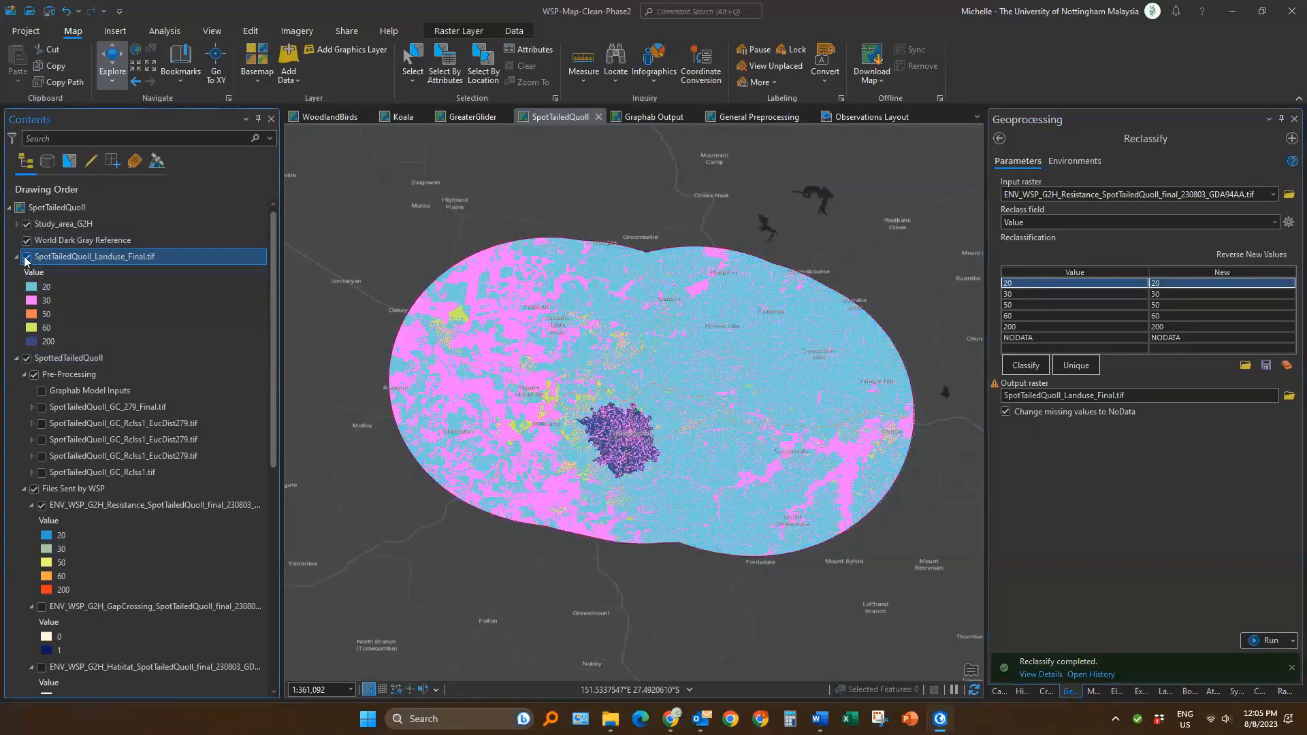
{"action": "left_click_drag", "start_coordinate": [88, 351], "coordinate": [104, 406]}
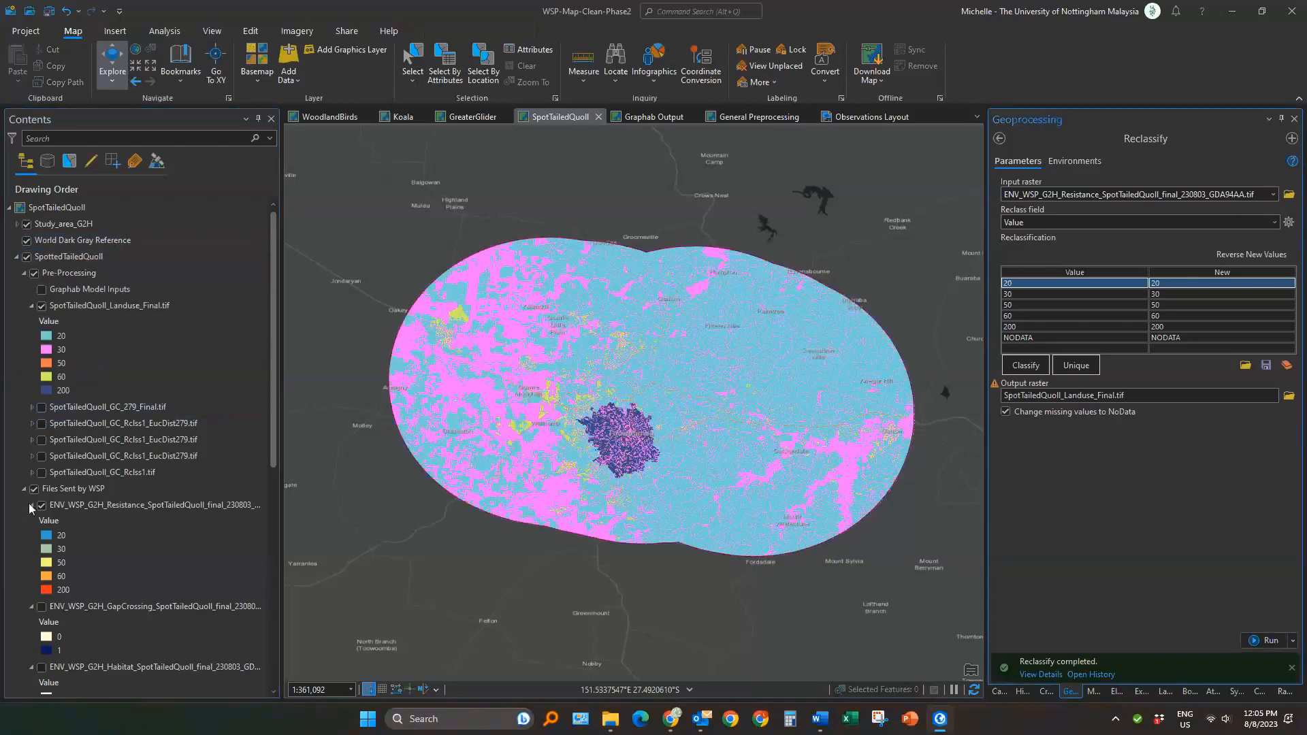
Hide the Files Sent by WSP group, and collapse and hide the SpotTailedQuoll_Landuse_Final.tif layer
{"action": "left_click", "coordinate": [25, 488]}
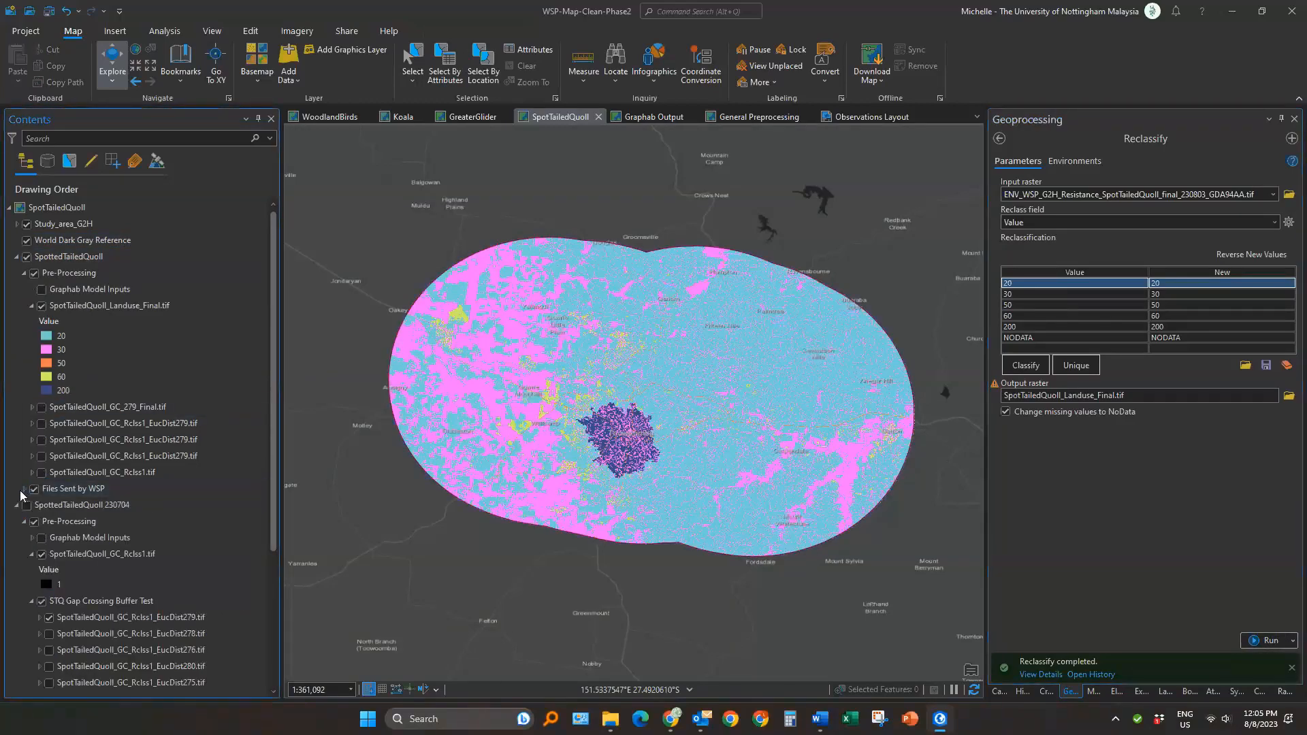
{"action": "left_click", "coordinate": [26, 489]}
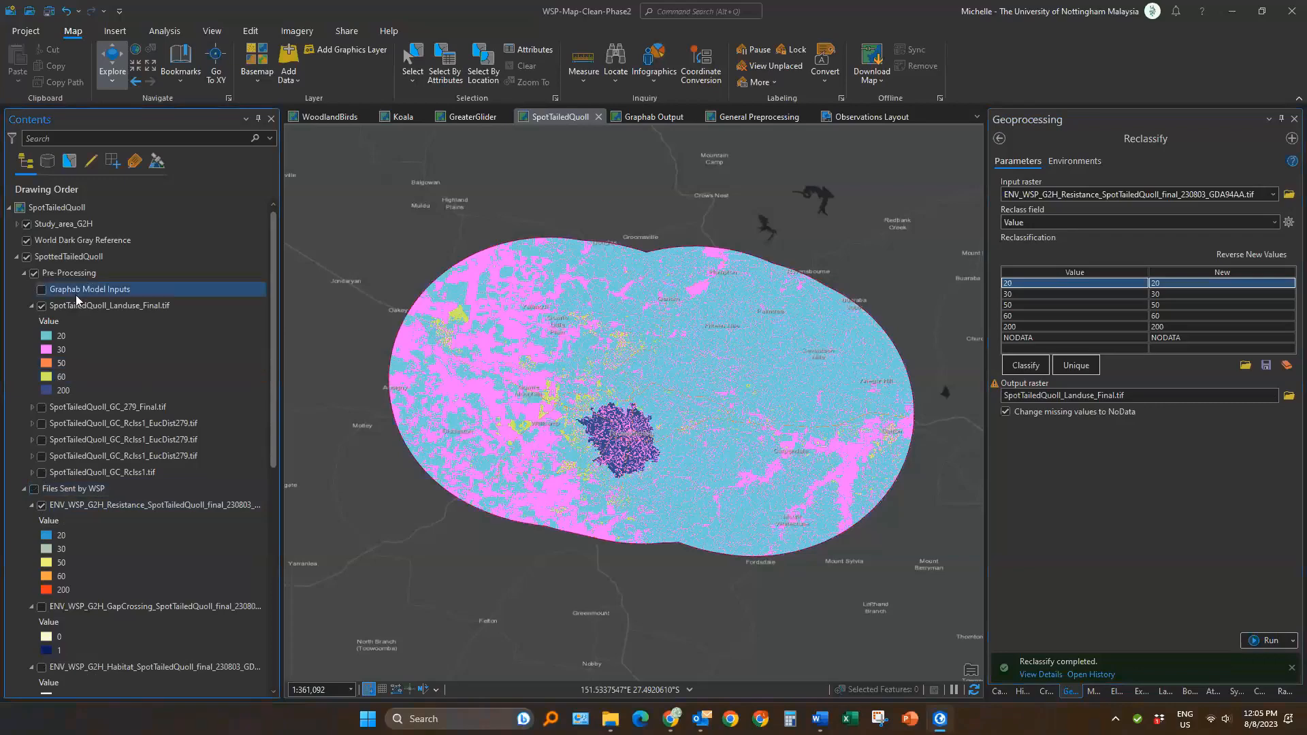
{"action": "left_click", "coordinate": [34, 306]}
{"action": "left_click", "coordinate": [42, 306]}
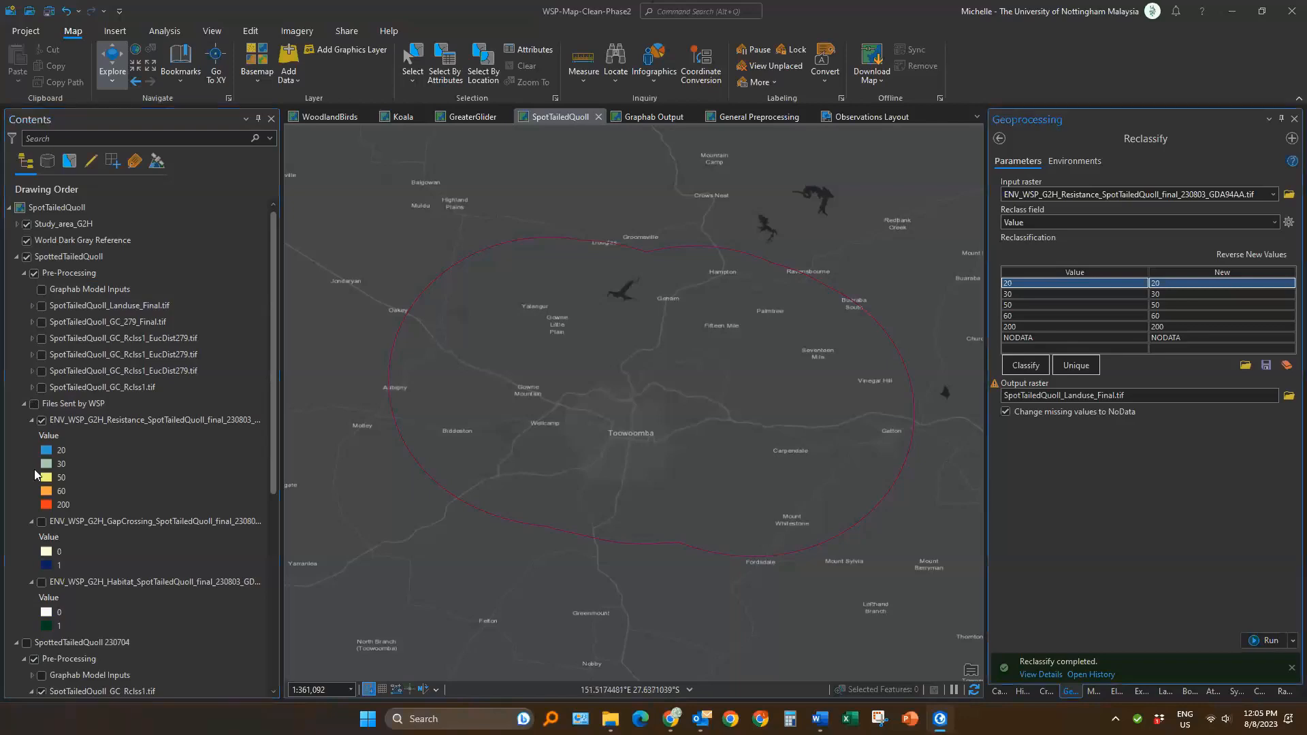
View SpotTailedQuoll_Landuse_Final.tif and SpotTailedQuoll_GC_279_Final.tif one after the other on the map, and hide both layers again
{"action": "left_click", "coordinate": [41, 306]}
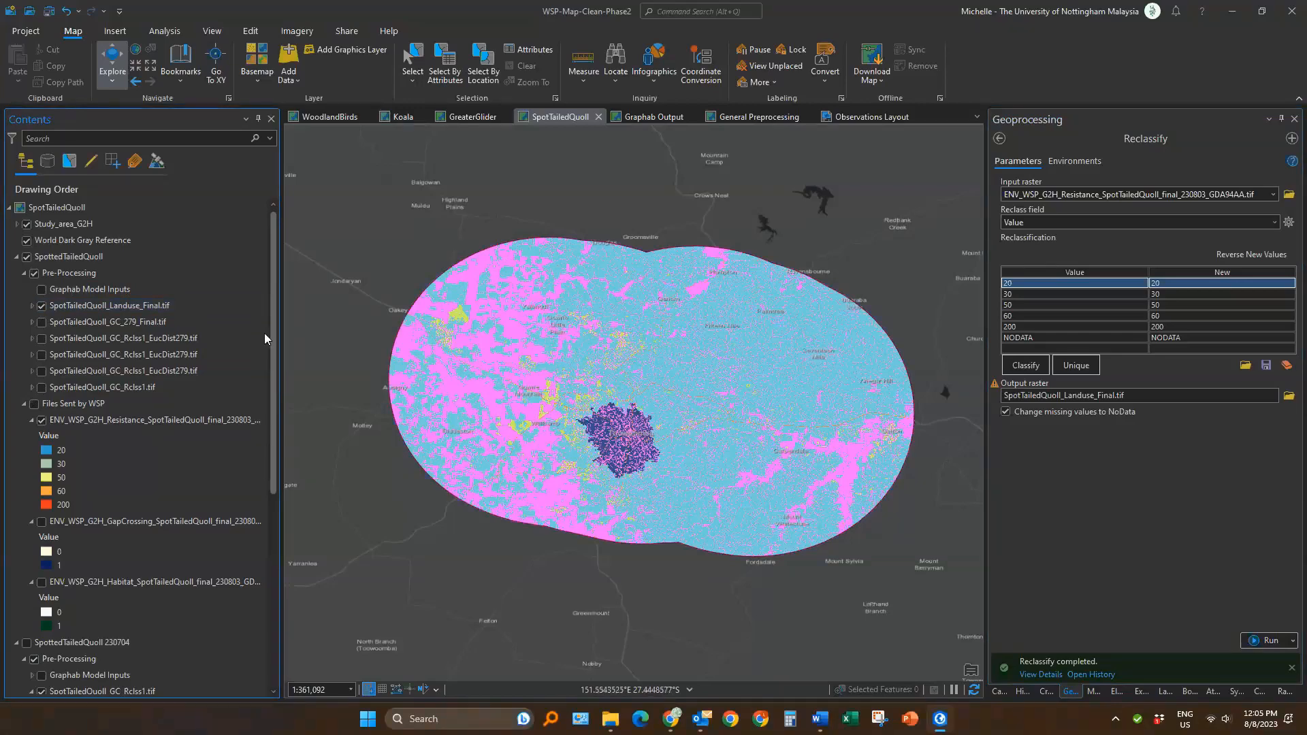
{"action": "left_click", "coordinate": [42, 305]}
{"action": "left_click", "coordinate": [41, 322]}
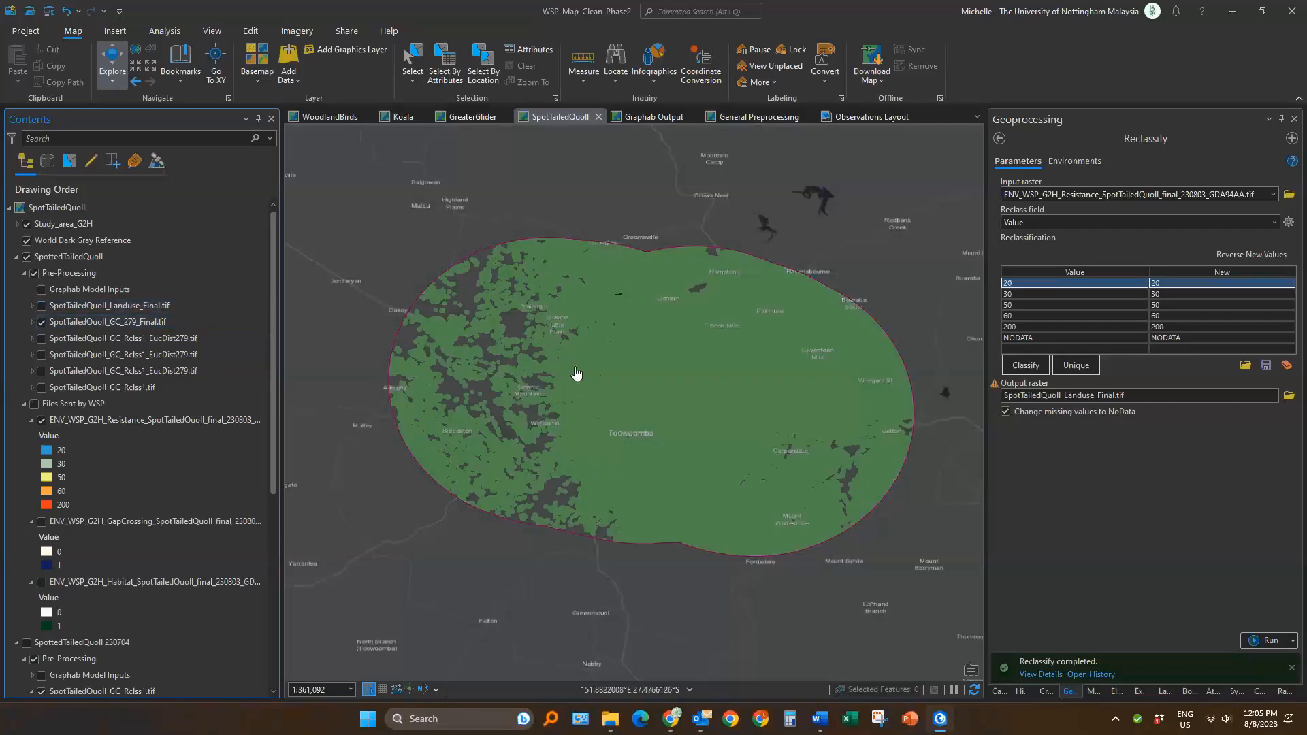
{"action": "left_click", "coordinate": [38, 310]}
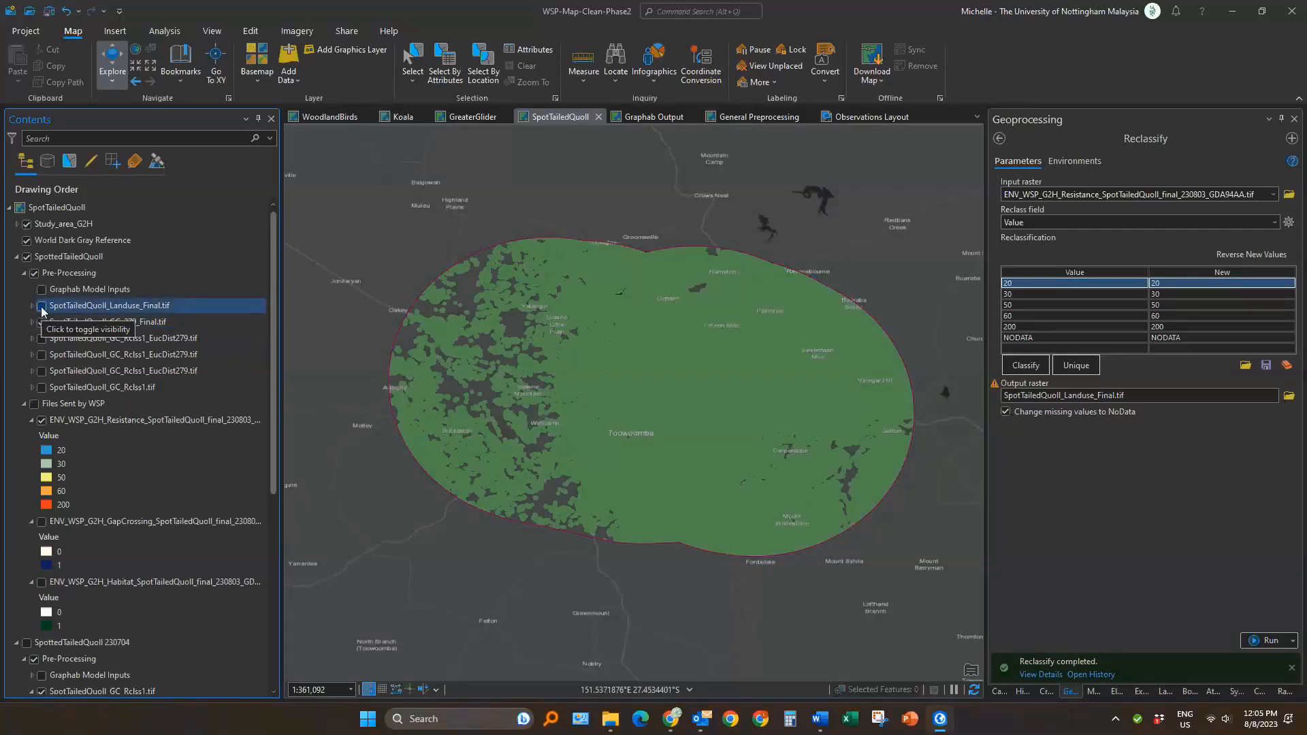
{"action": "left_click", "coordinate": [42, 322]}
Reopen the earlier GreaterGlider_ResGC1.tif Raster Calculator run from the history and widen the pane to read its whole expression
{"action": "left_click", "coordinate": [1022, 689]}
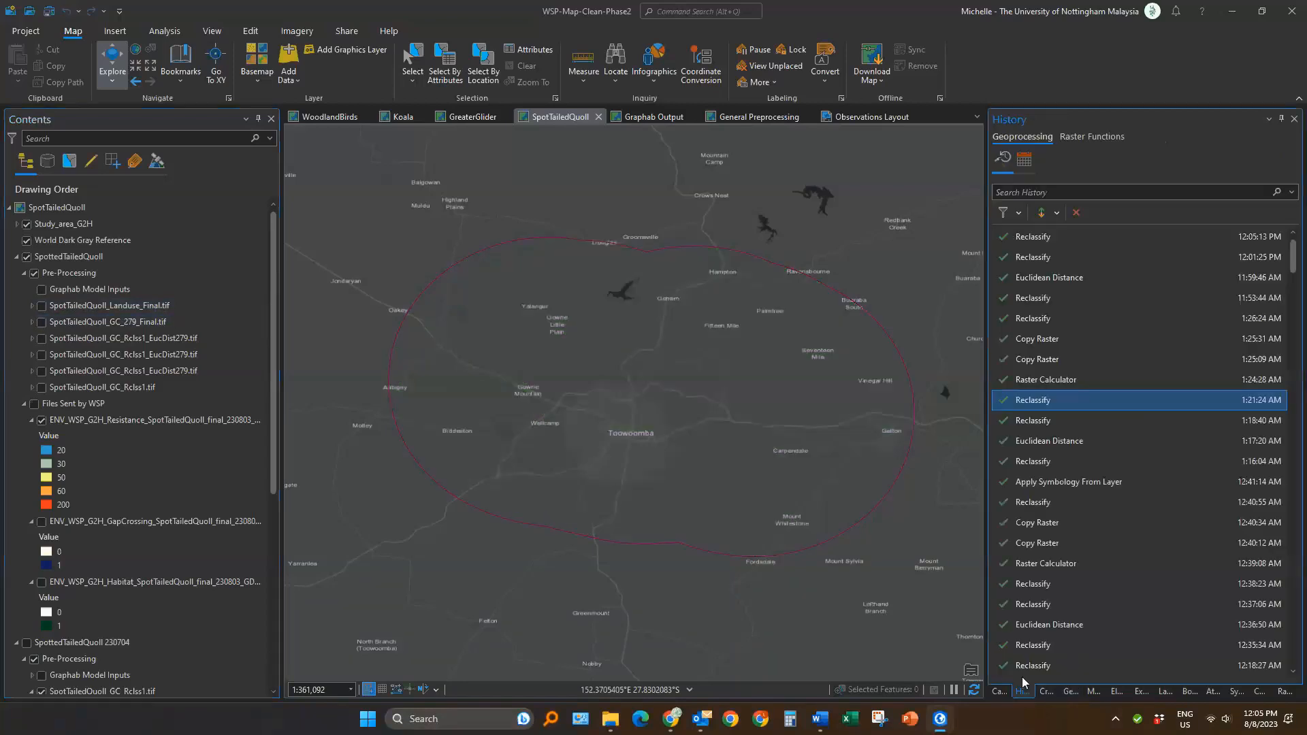
{"action": "double_click", "coordinate": [1031, 379]}
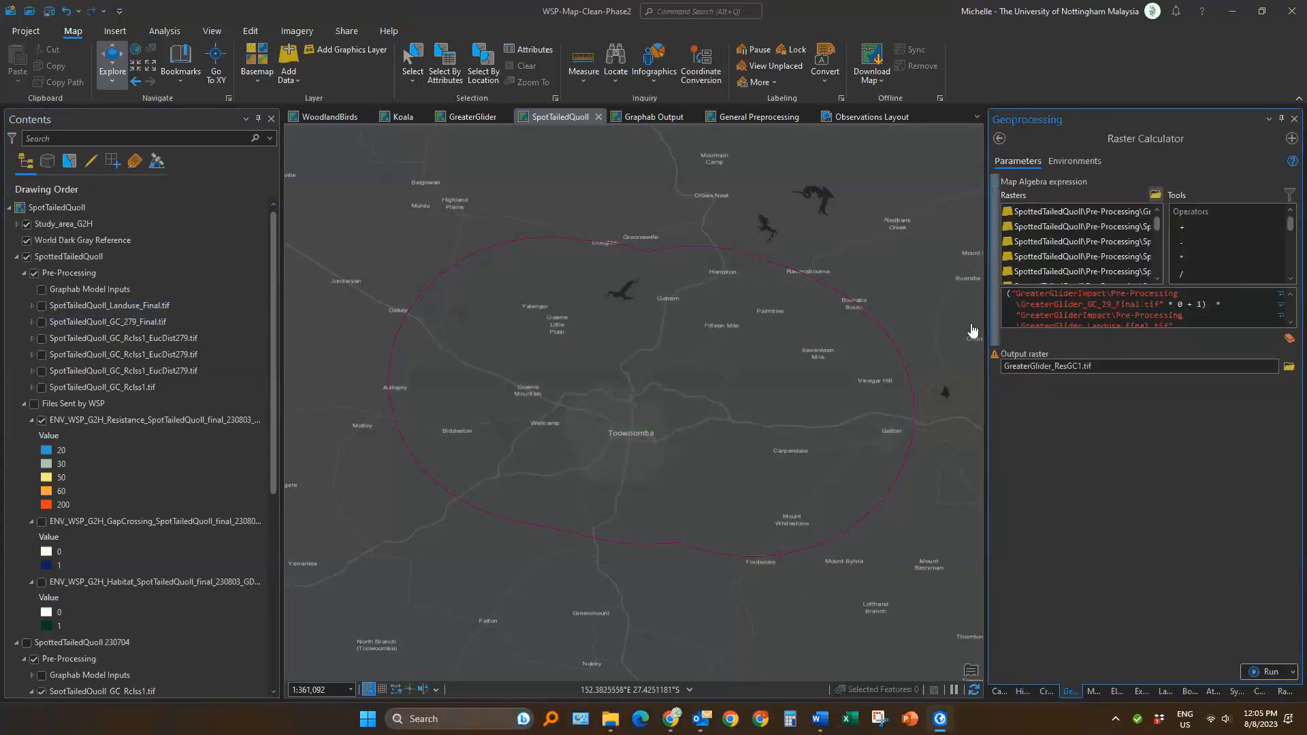
{"action": "left_click_drag", "start_coordinate": [984, 320], "coordinate": [1146, 292]}
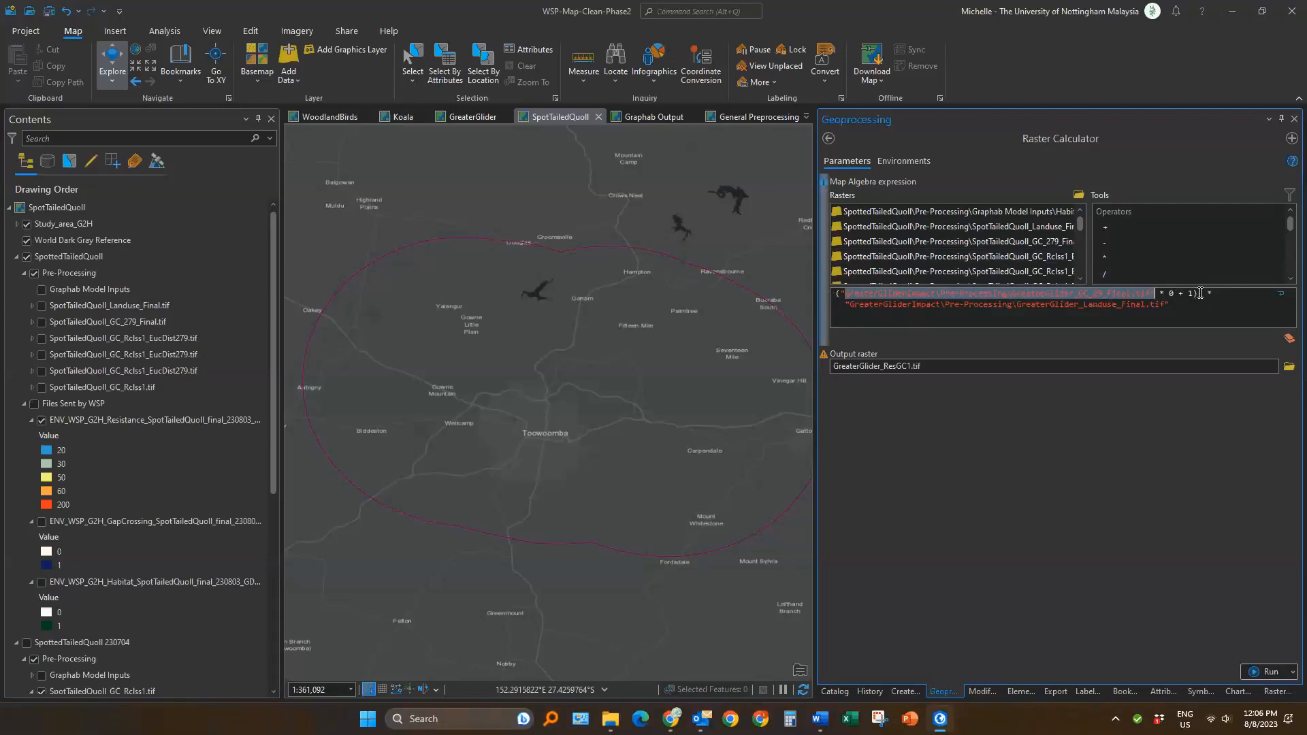
{"action": "left_click_drag", "start_coordinate": [1191, 305], "coordinate": [814, 315]}
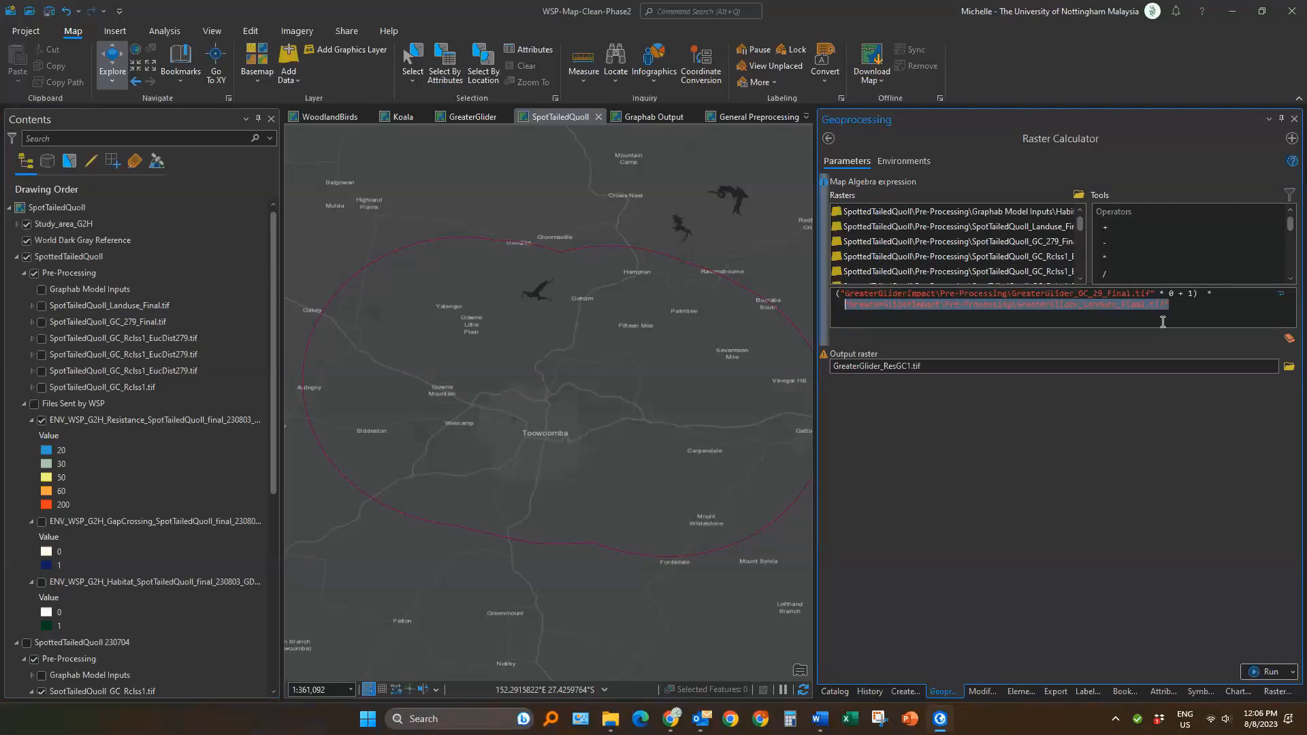
Replace the GreaterGlider_GC_29_Final.tif raster in the map algebra expression with SpotTailedQuoll_GC_279_Final.tif
{"action": "left_click", "coordinate": [1159, 292]}
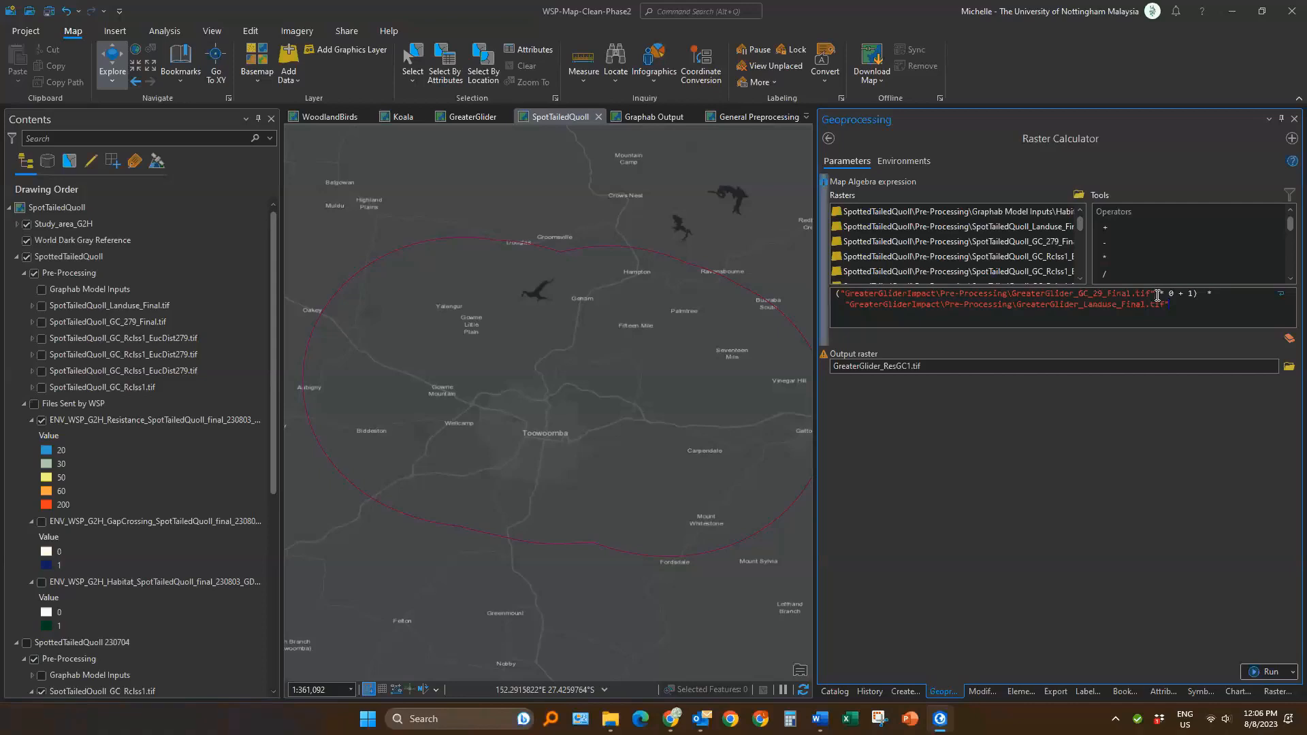
{"action": "key", "text": "shift+Home"}
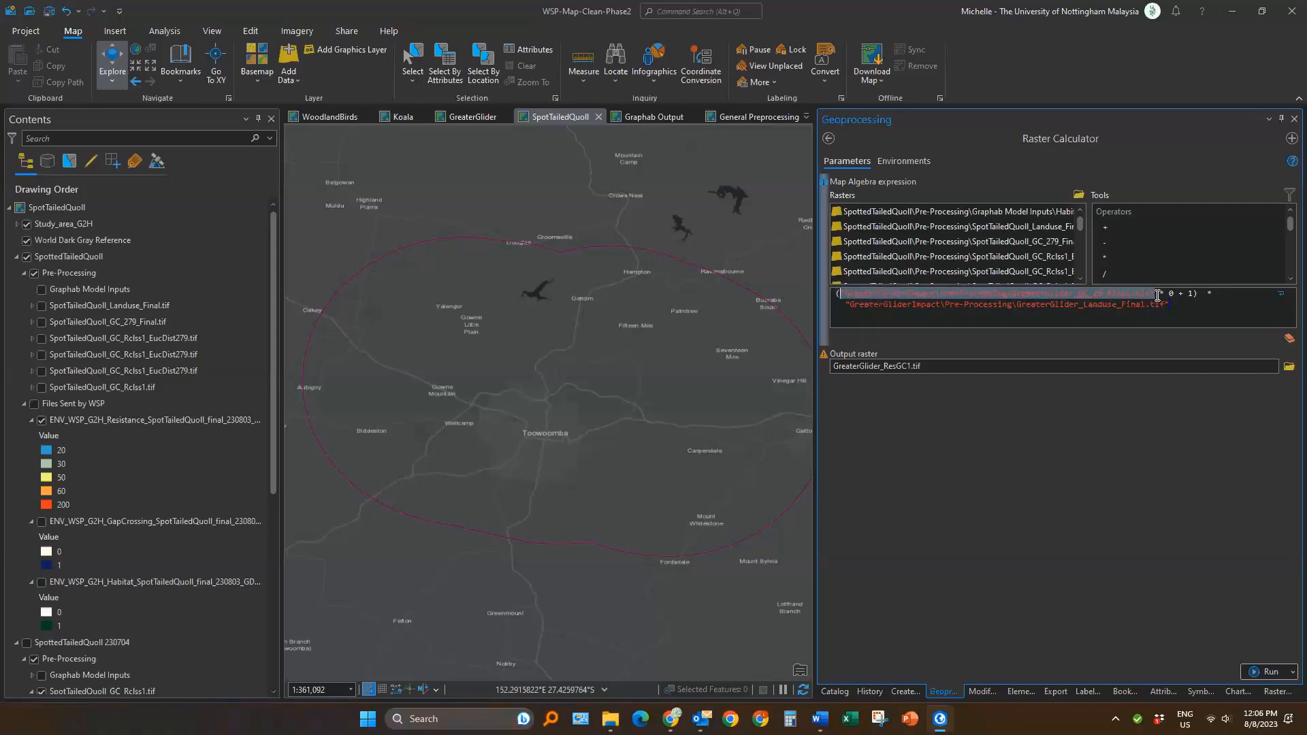
{"action": "key", "text": "Delete"}
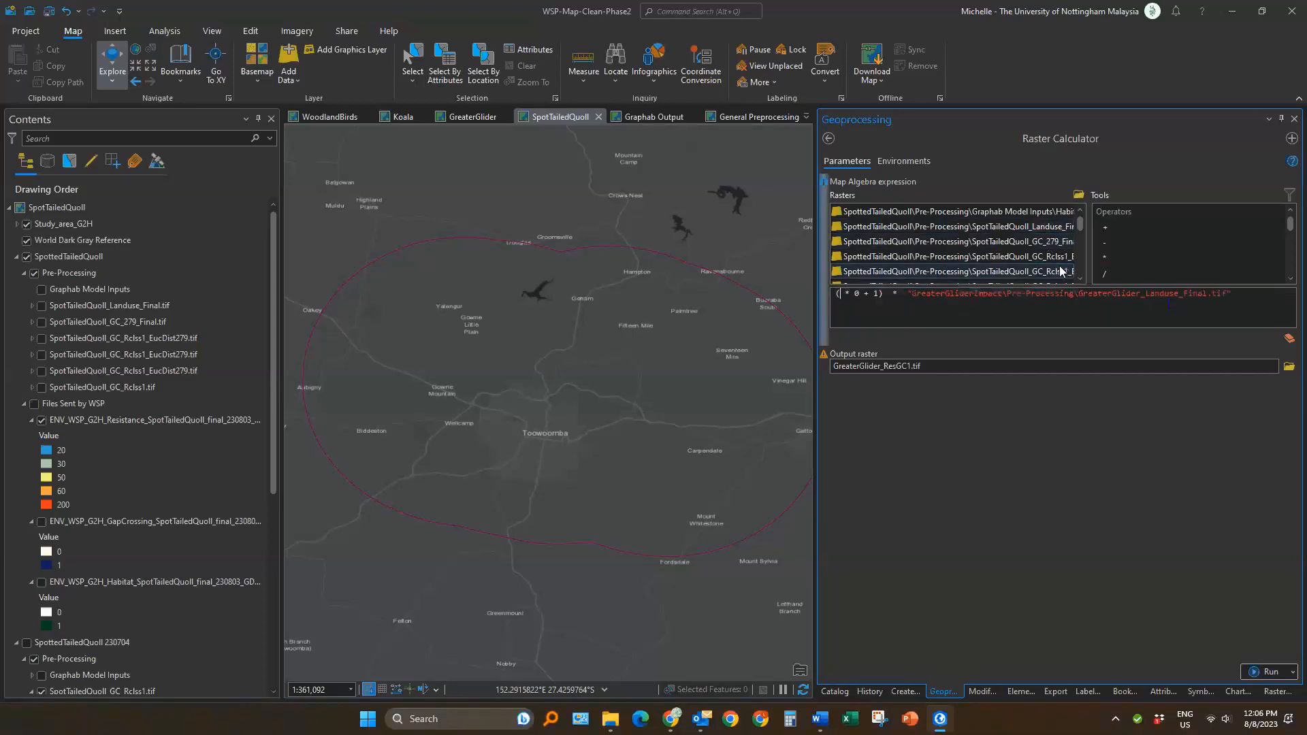
{"action": "double_click", "coordinate": [1030, 246]}
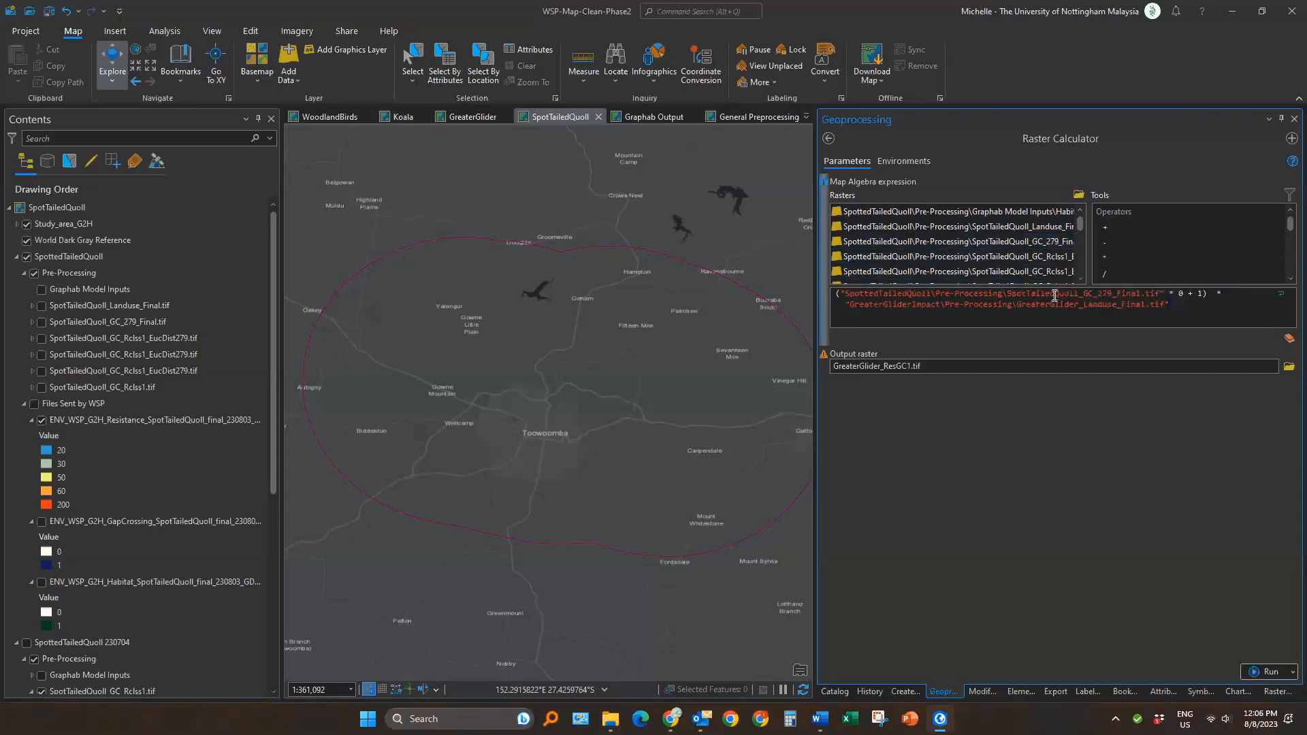
Replace the GreaterGlider_Landuse_Final.tif raster in the map algebra expression with SpotTailedQuoll_Landuse_Final.tif
{"action": "left_click", "coordinate": [1174, 307]}
{"action": "left_click_drag", "start_coordinate": [1170, 306], "coordinate": [847, 307]}
{"action": "key", "text": "BackSpace"}
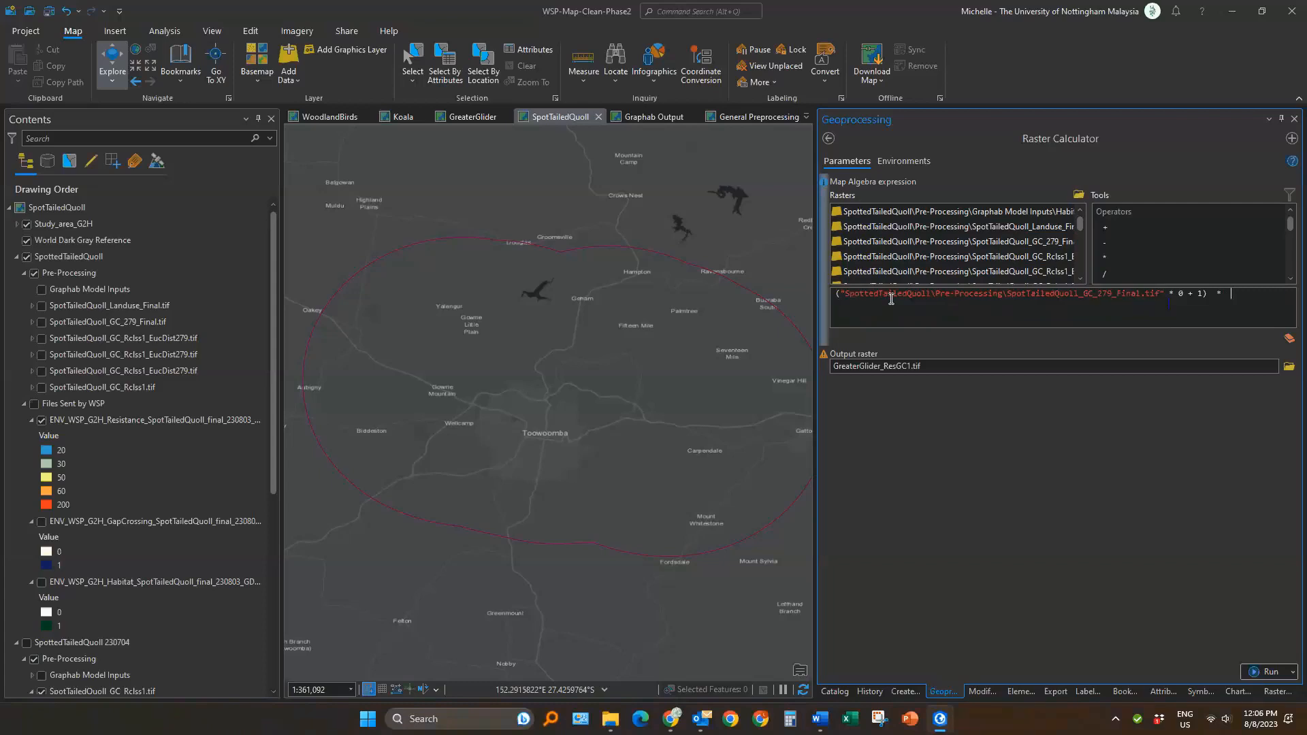
{"action": "double_click", "coordinate": [1014, 227]}
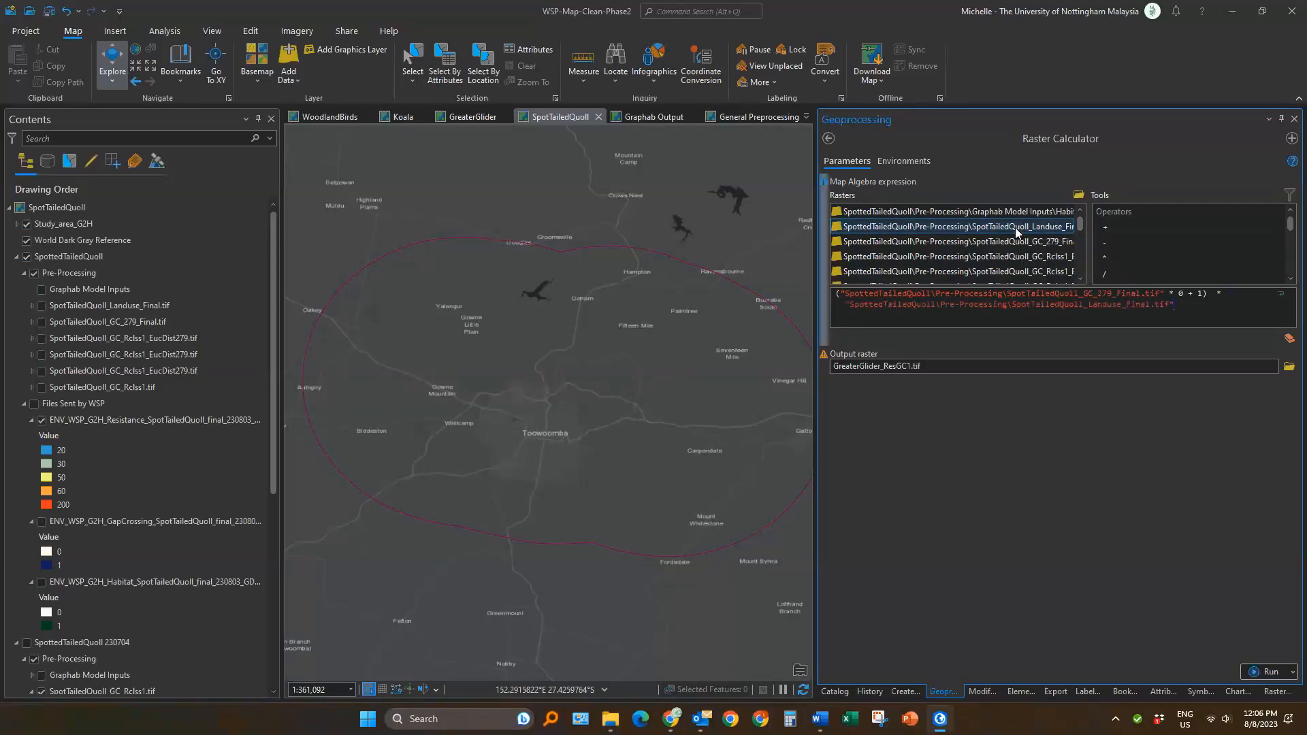
Redirect the Raster Calculator output to the SpotTailedQuoll project folder and name it SpotTailedQuoll_ResGC1.tif
{"action": "double_click", "coordinate": [978, 366]}
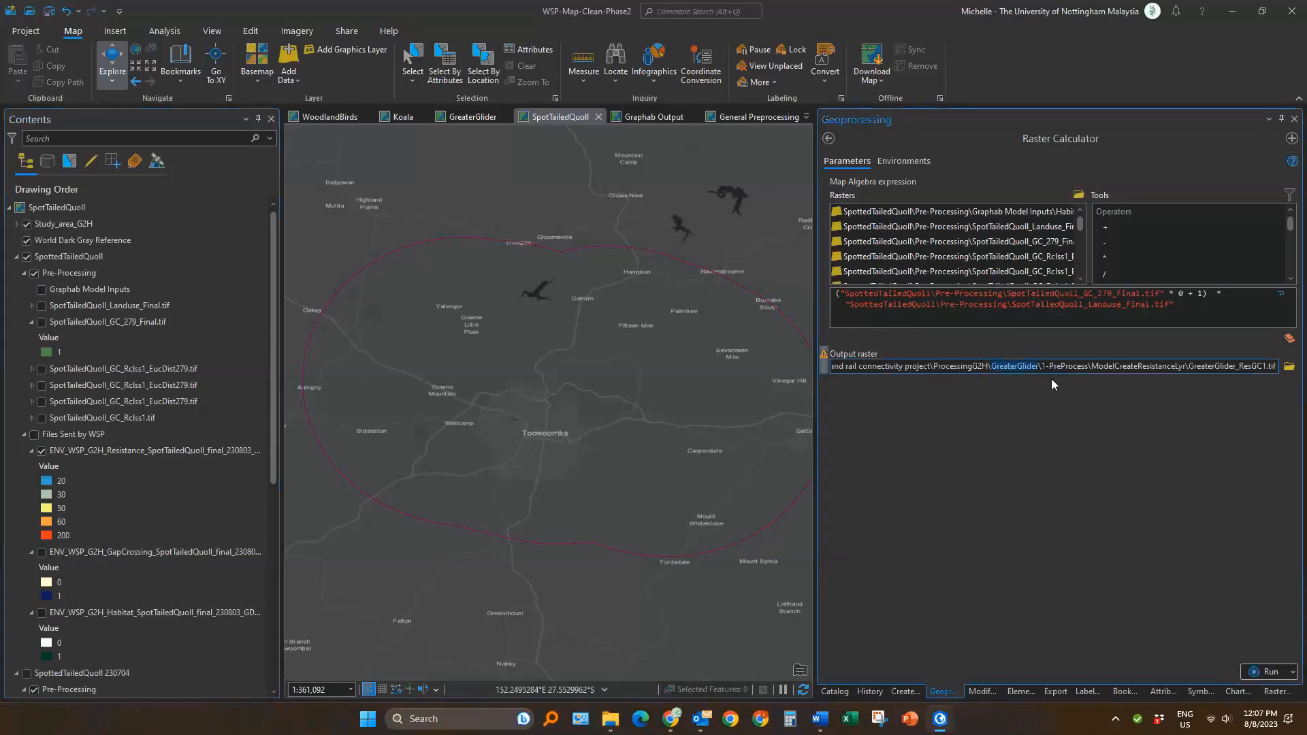
{"action": "type", "text": "SpotTailedQuoll"}
{"action": "double_click", "coordinate": [1215, 366]}
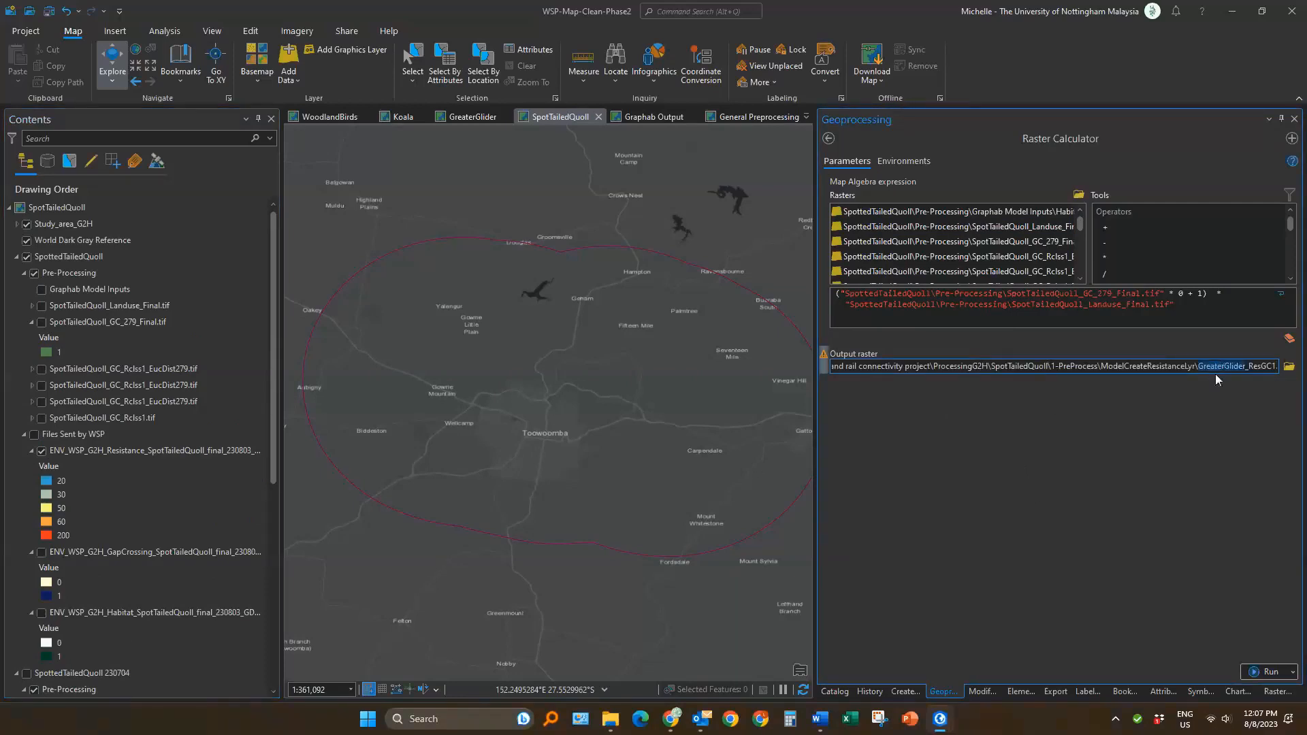
{"action": "type", "text": "SpotTailedQuoll"}
{"action": "key", "text": "Return"}
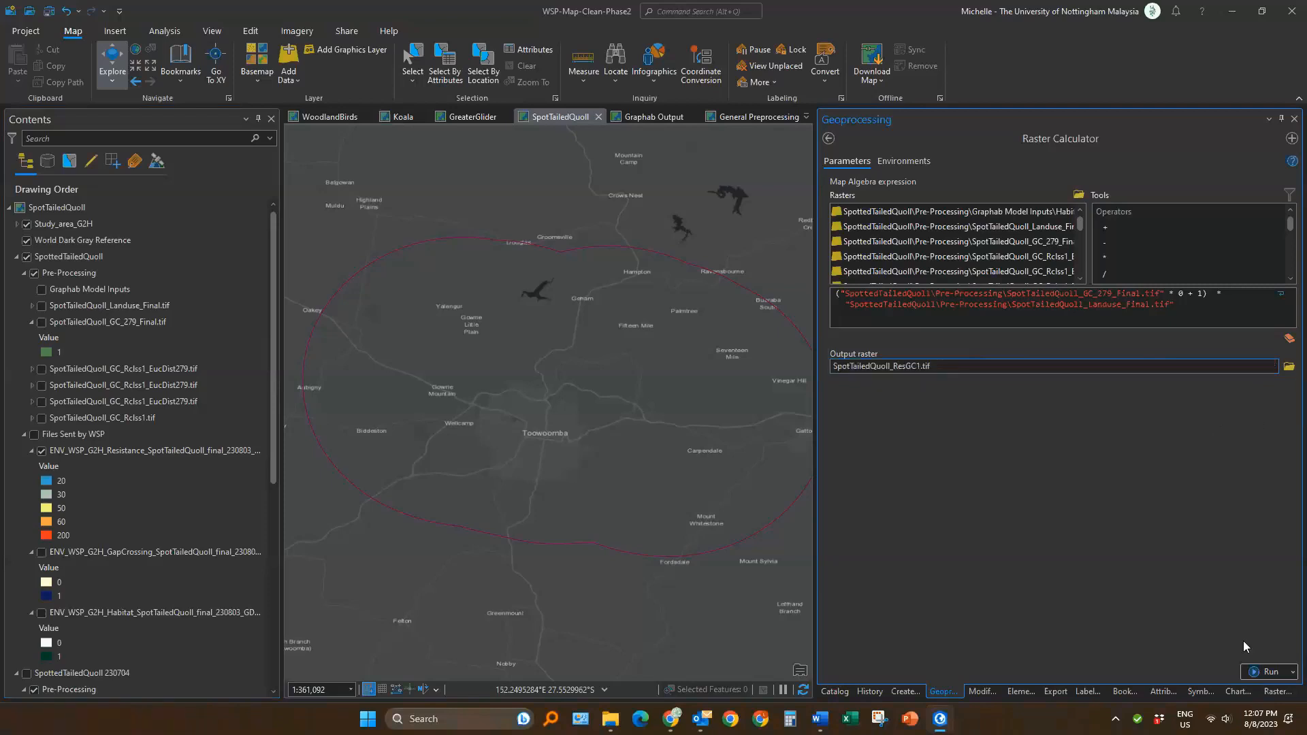
Set the Raster Calculator processing extent to LandCoverForSnapG2H.tif and run the tool
{"action": "left_click", "coordinate": [905, 162]}
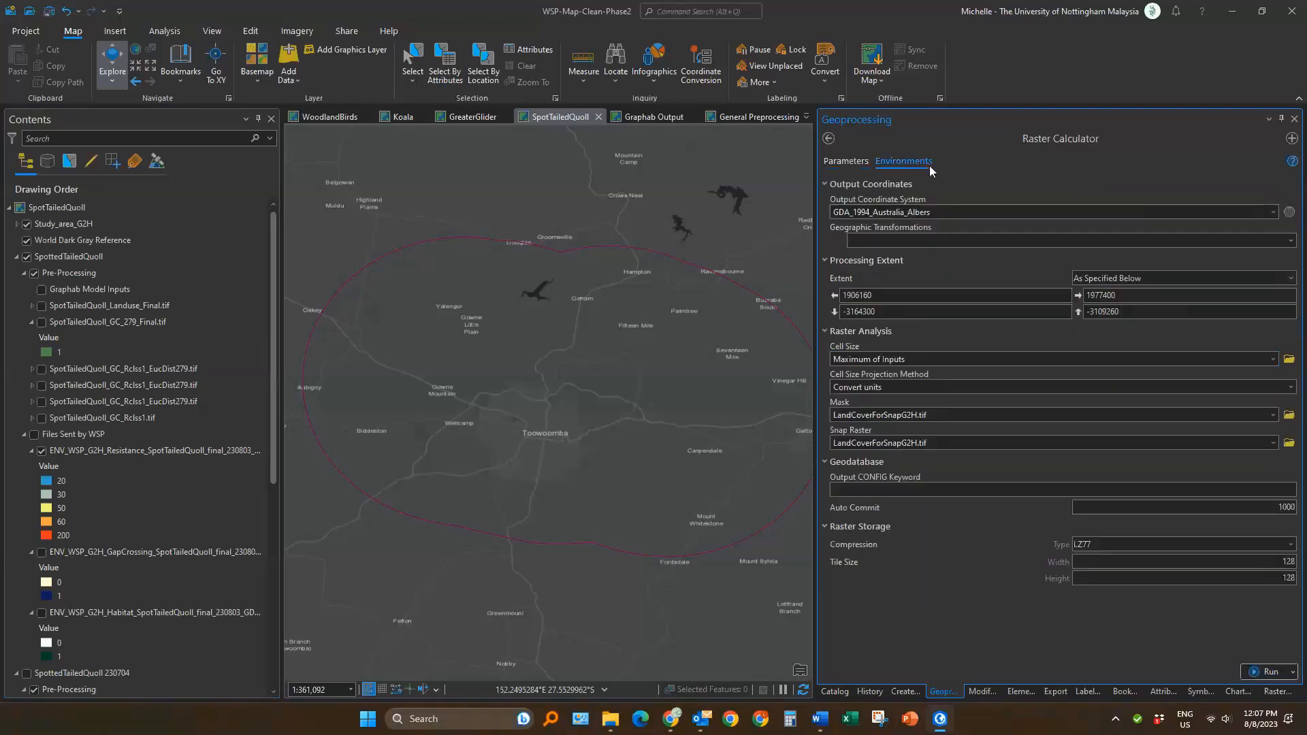
{"action": "left_click", "coordinate": [1143, 278]}
{"action": "scroll", "coordinate": [1039, 487], "scroll_direction": "down", "scroll_amount": 3}
{"action": "left_click", "coordinate": [1010, 521]}
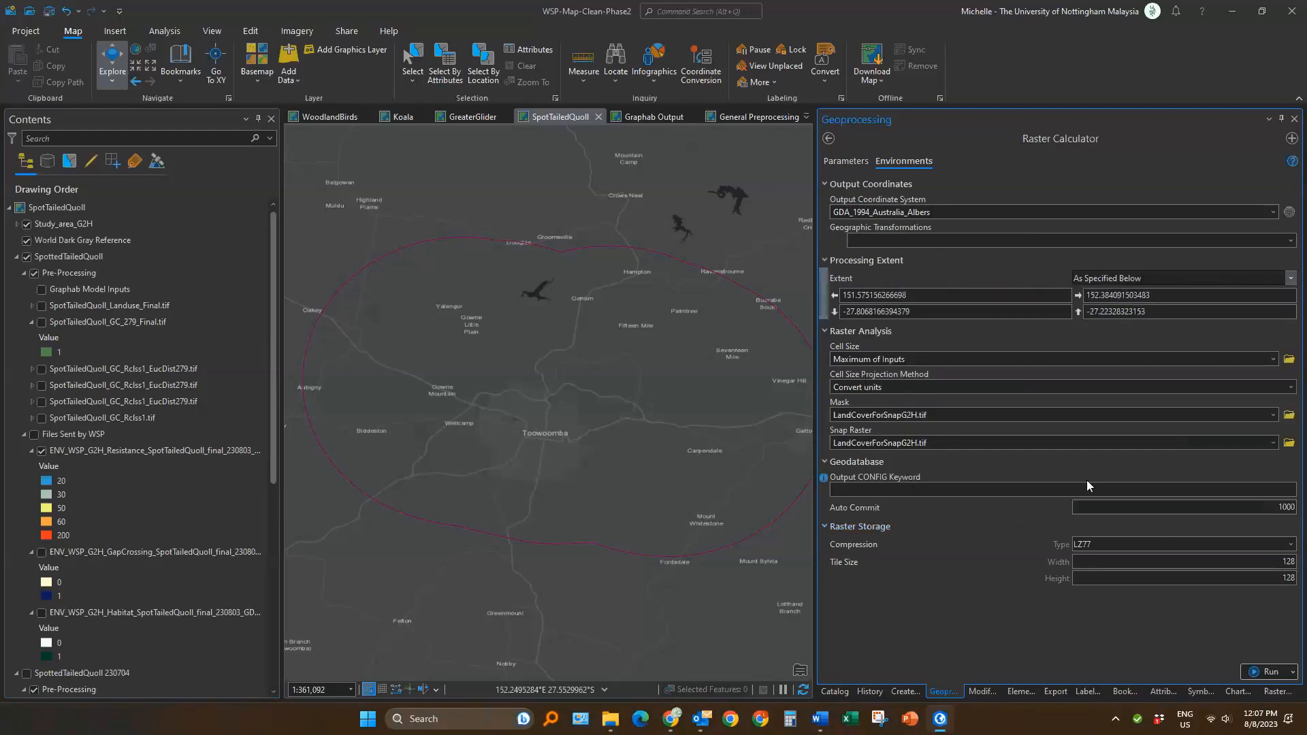
{"action": "left_click", "coordinate": [837, 163]}
{"action": "left_click", "coordinate": [1260, 669]}
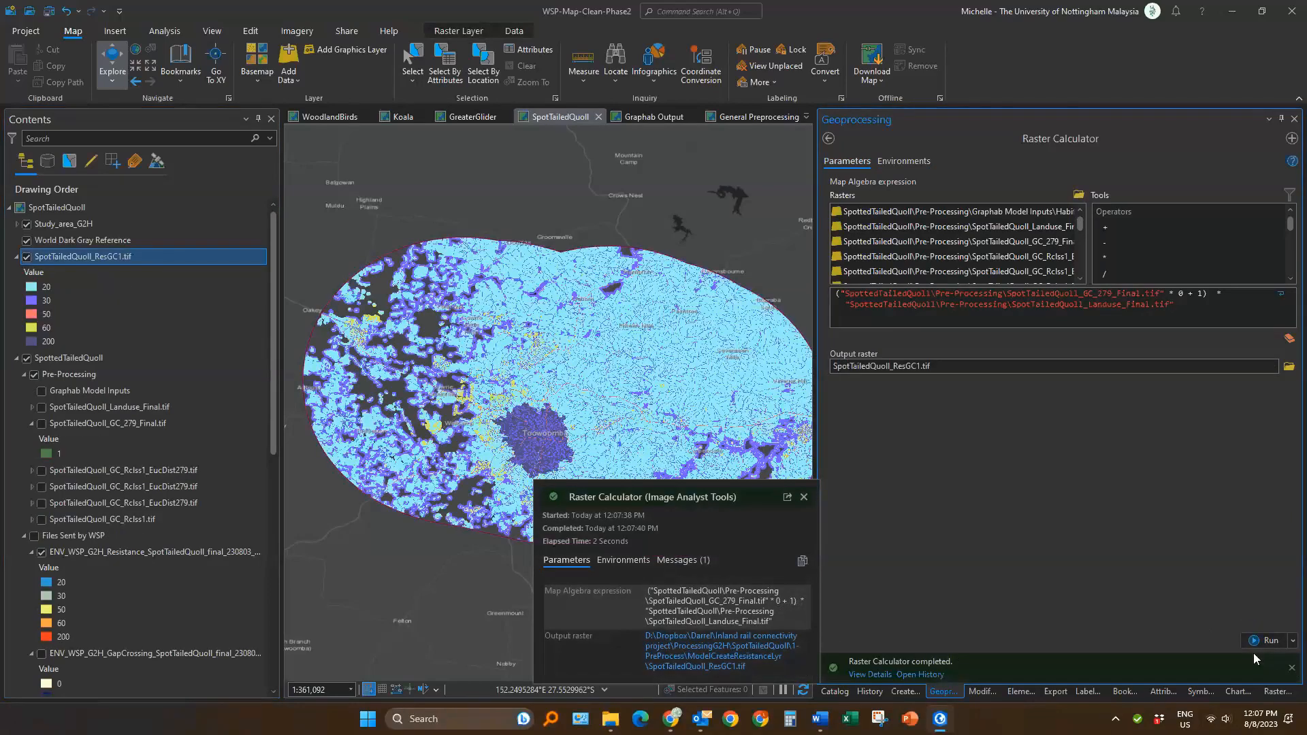
Inspect the new SpotTailedQuoll_ResGC1.tif raster up close and move its layer into the Pre-Processing group below SpotTailedQuoll_GC_279_Final.tif
{"action": "left_click_drag", "start_coordinate": [822, 417], "coordinate": [1148, 417]}
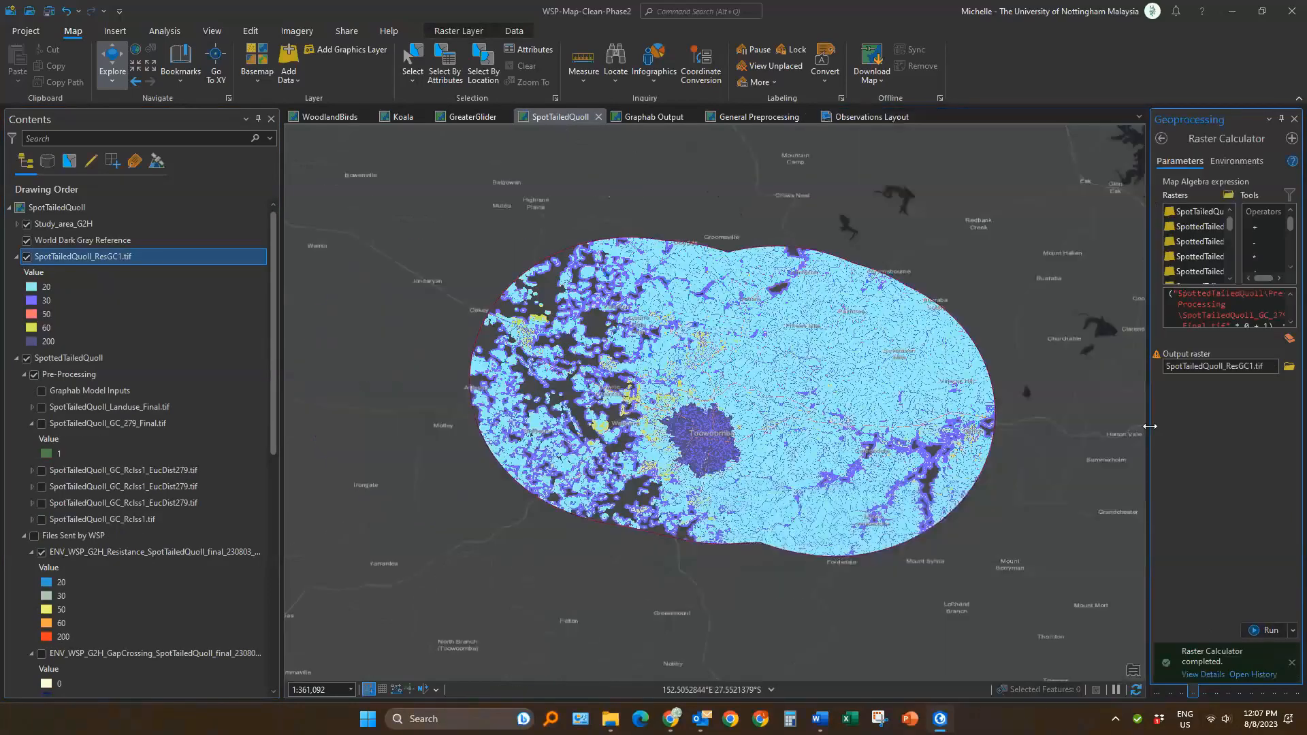
{"action": "scroll", "coordinate": [564, 319], "scroll_direction": "up", "scroll_amount": 5}
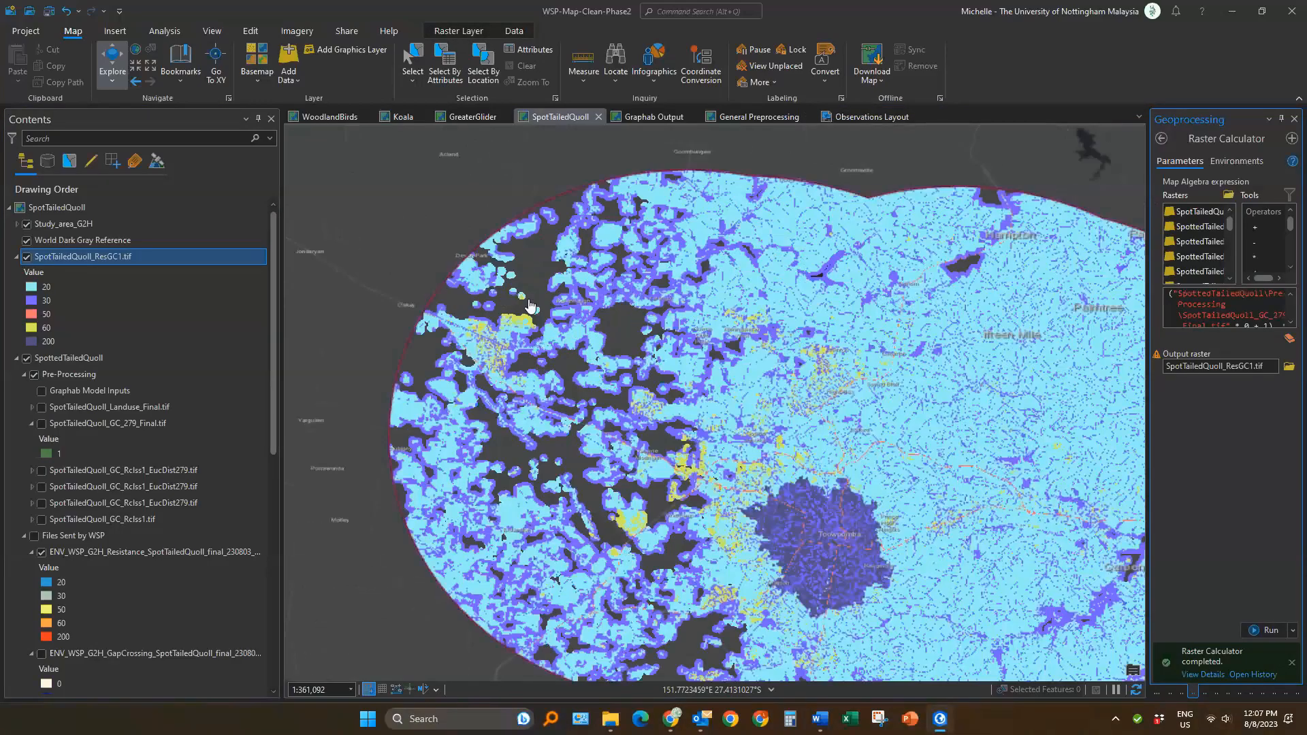
{"action": "scroll", "coordinate": [404, 316], "scroll_direction": "up", "scroll_amount": 3}
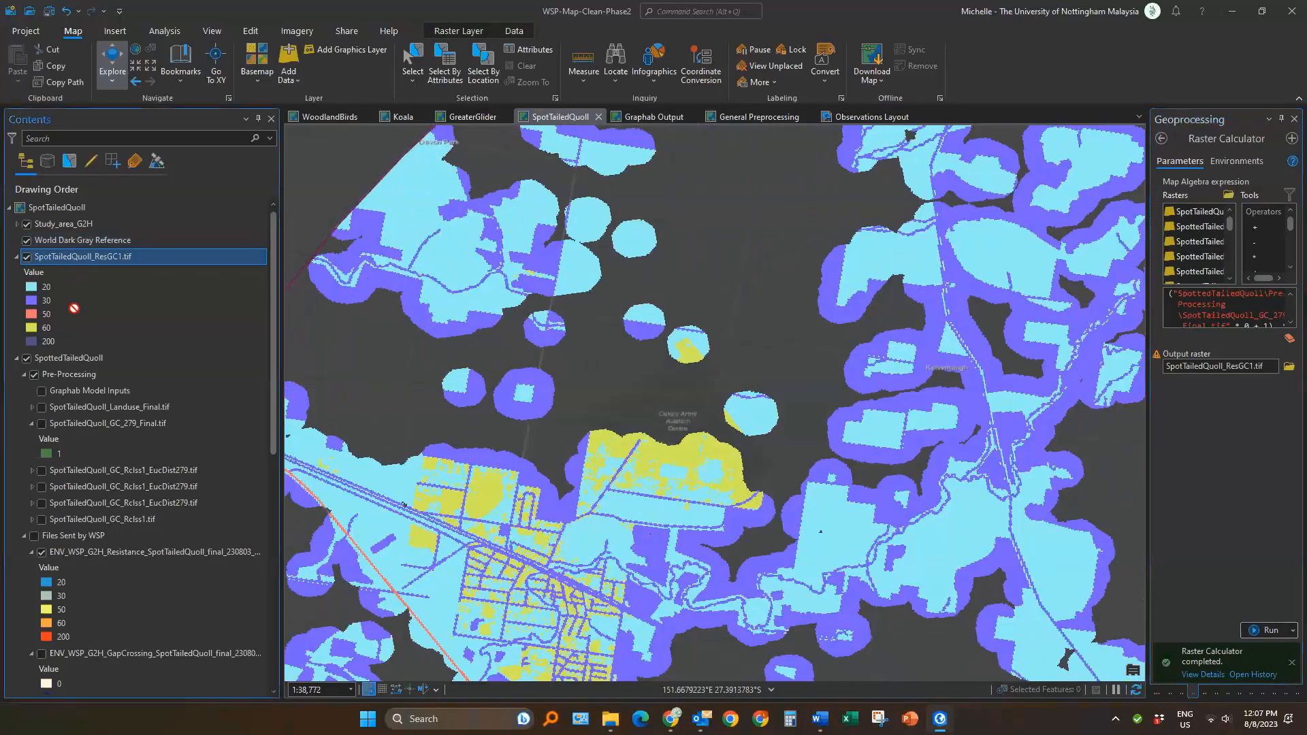
{"action": "left_click_drag", "start_coordinate": [102, 438], "coordinate": [109, 454]}
Toggle SpotTailedQuoll_GC_279_Final.tif on and off to compare its coverage with SpotTailedQuoll_ResGC1.tif
{"action": "left_click", "coordinate": [41, 322]}
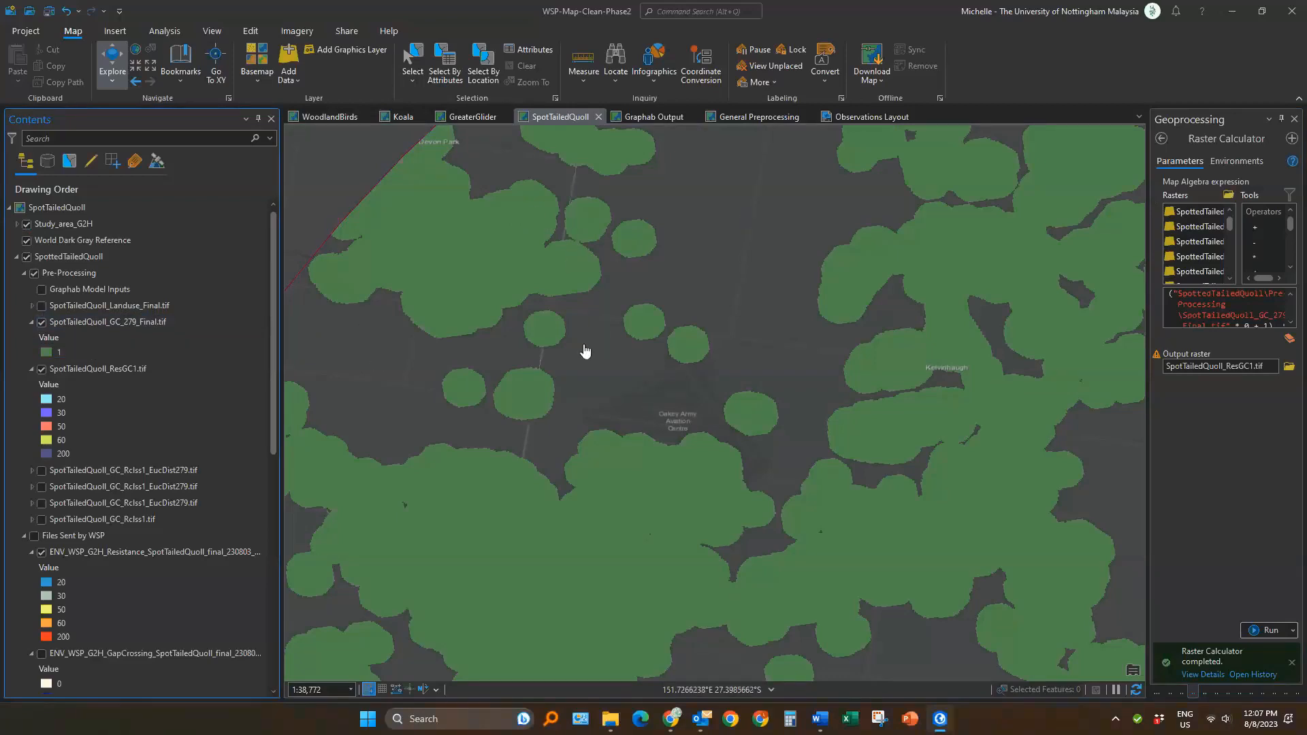
{"action": "left_click", "coordinate": [51, 320]}
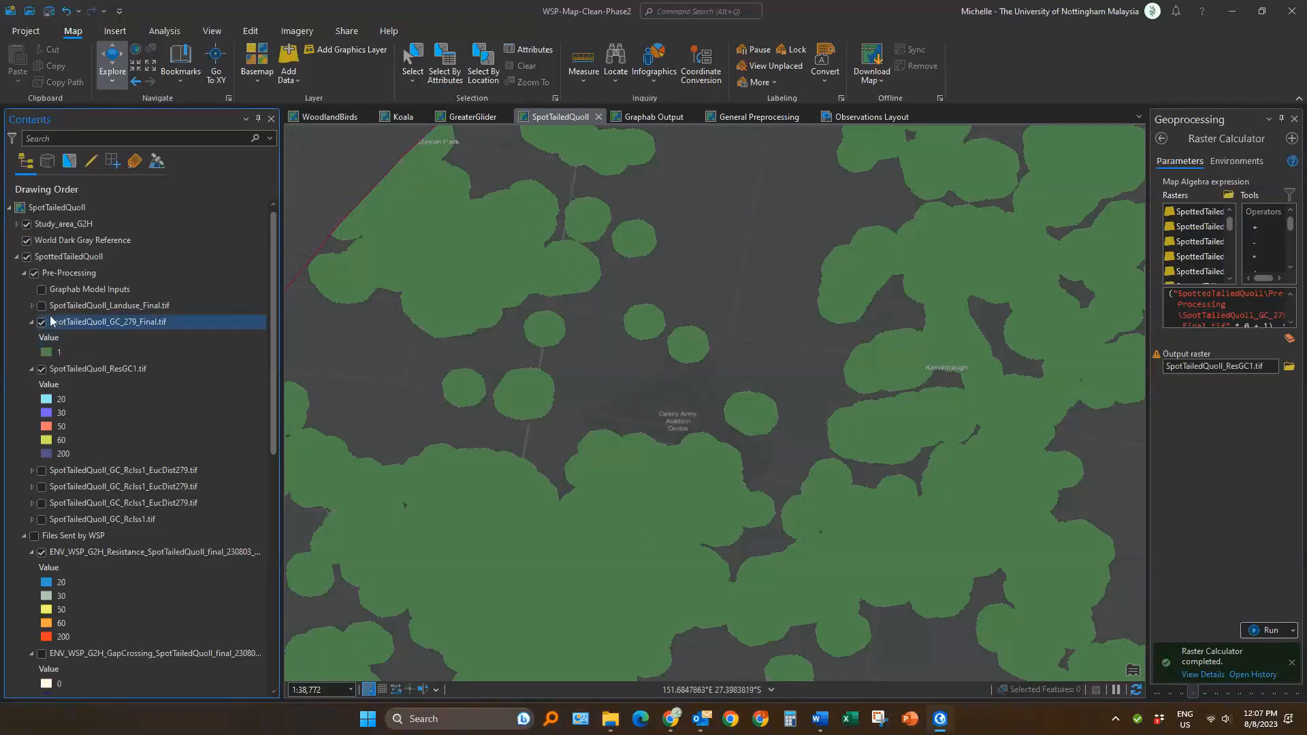
{"action": "left_click", "coordinate": [42, 322]}
{"action": "left_click", "coordinate": [42, 323]}
{"action": "left_click", "coordinate": [42, 323]}
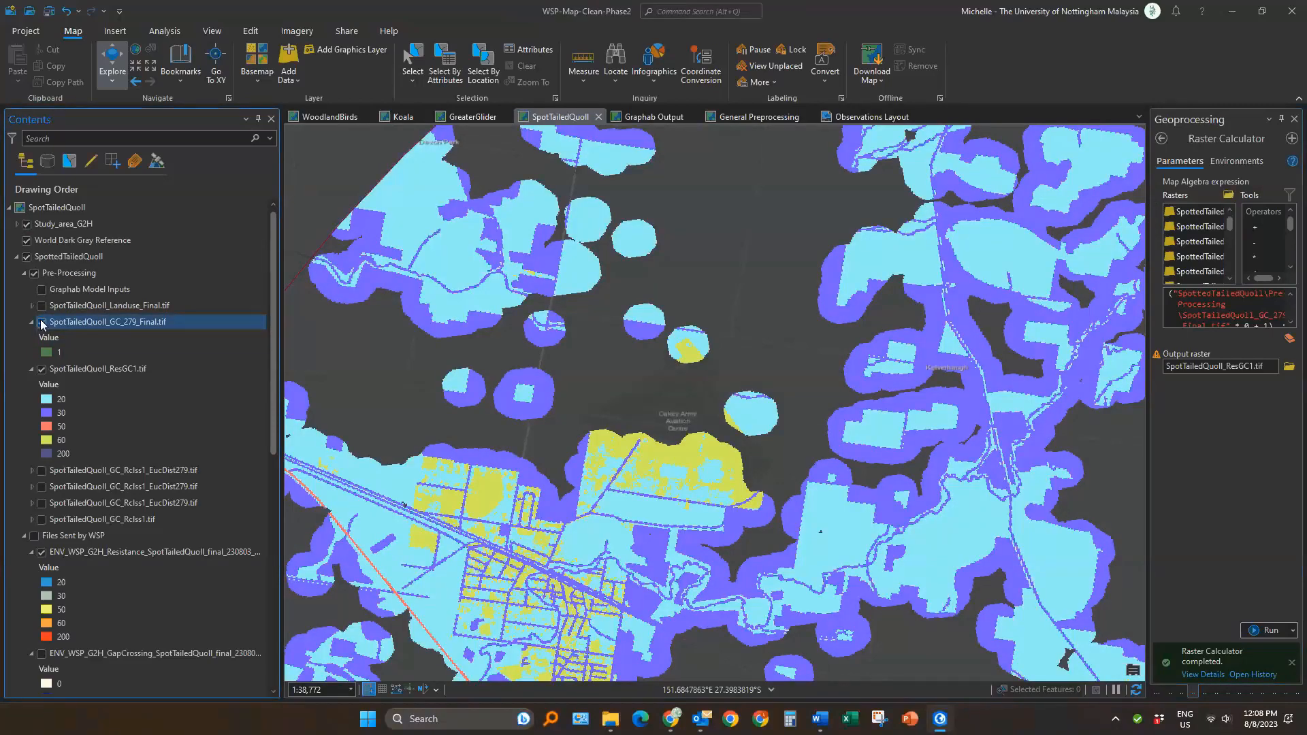
{"action": "left_click", "coordinate": [41, 322]}
{"action": "left_click", "coordinate": [41, 323]}
{"action": "left_click", "coordinate": [41, 322]}
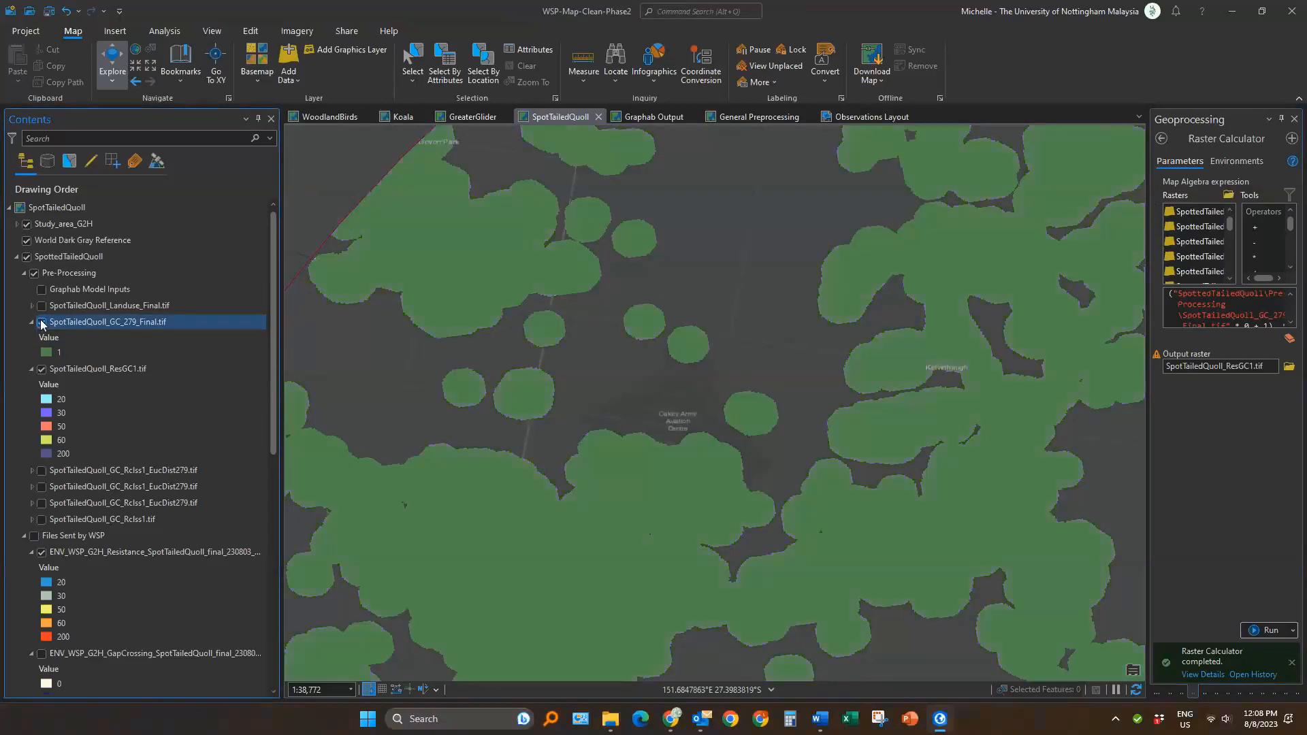
Compare the gap-crossing and ResGC1 rasters around Wyreema and Finnie, and leave SpotTailedQuoll_GC_279_Final.tif hidden
{"action": "scroll", "coordinate": [991, 303], "scroll_direction": "down", "scroll_amount": 4}
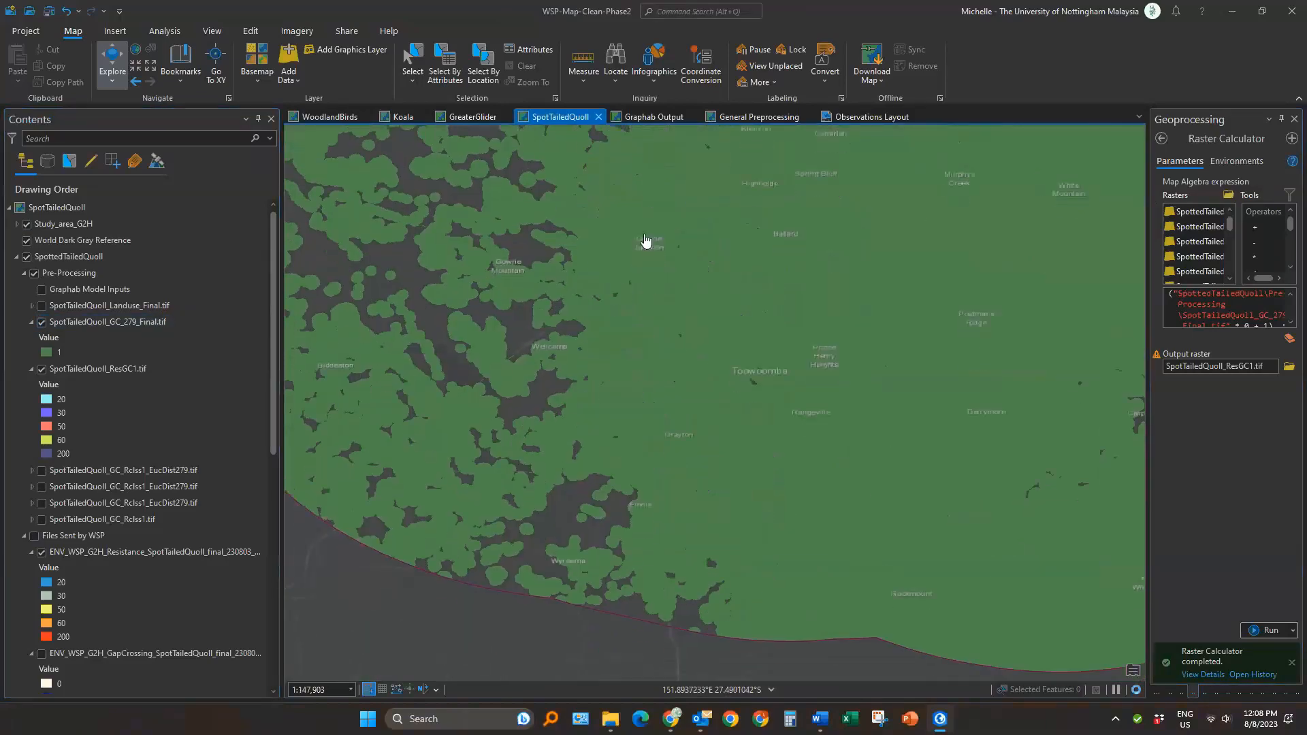
{"action": "scroll", "coordinate": [578, 571], "scroll_direction": "up", "scroll_amount": 5}
{"action": "scroll", "coordinate": [565, 565], "scroll_direction": "down", "scroll_amount": 2}
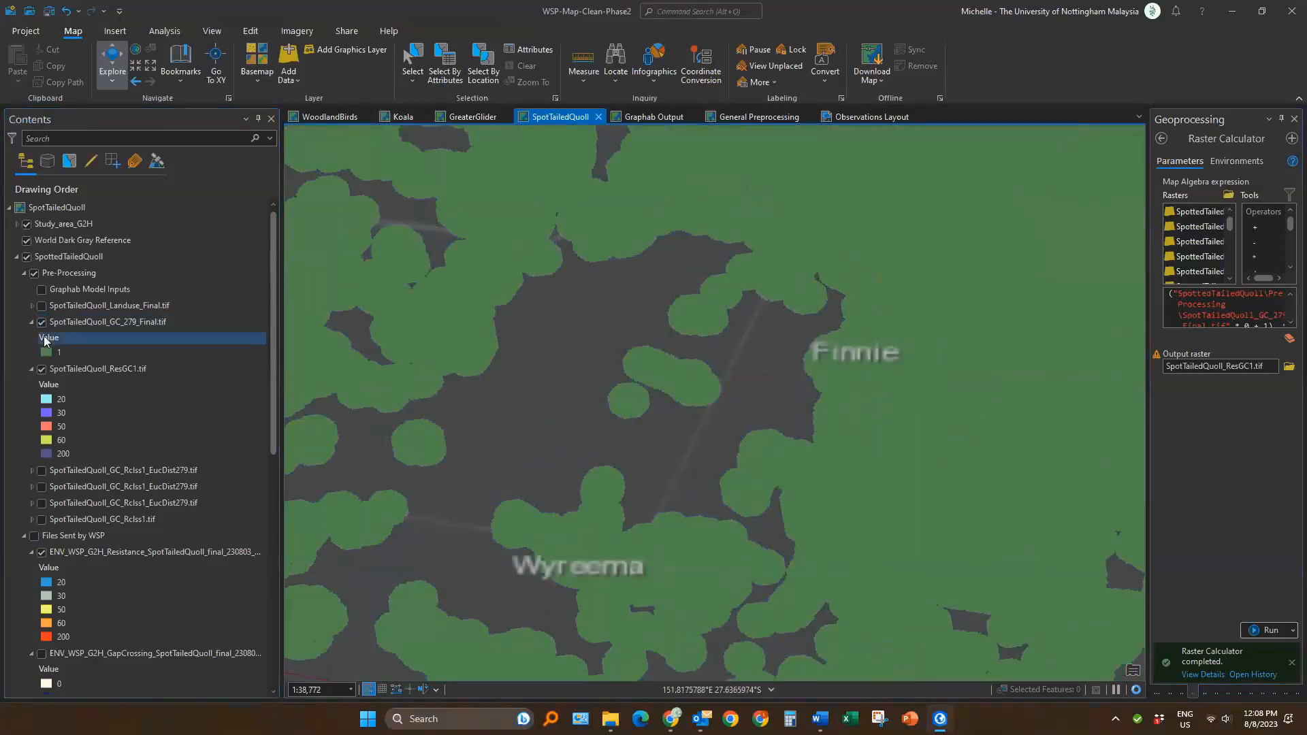
{"action": "left_click", "coordinate": [41, 322]}
{"action": "left_click", "coordinate": [41, 323]}
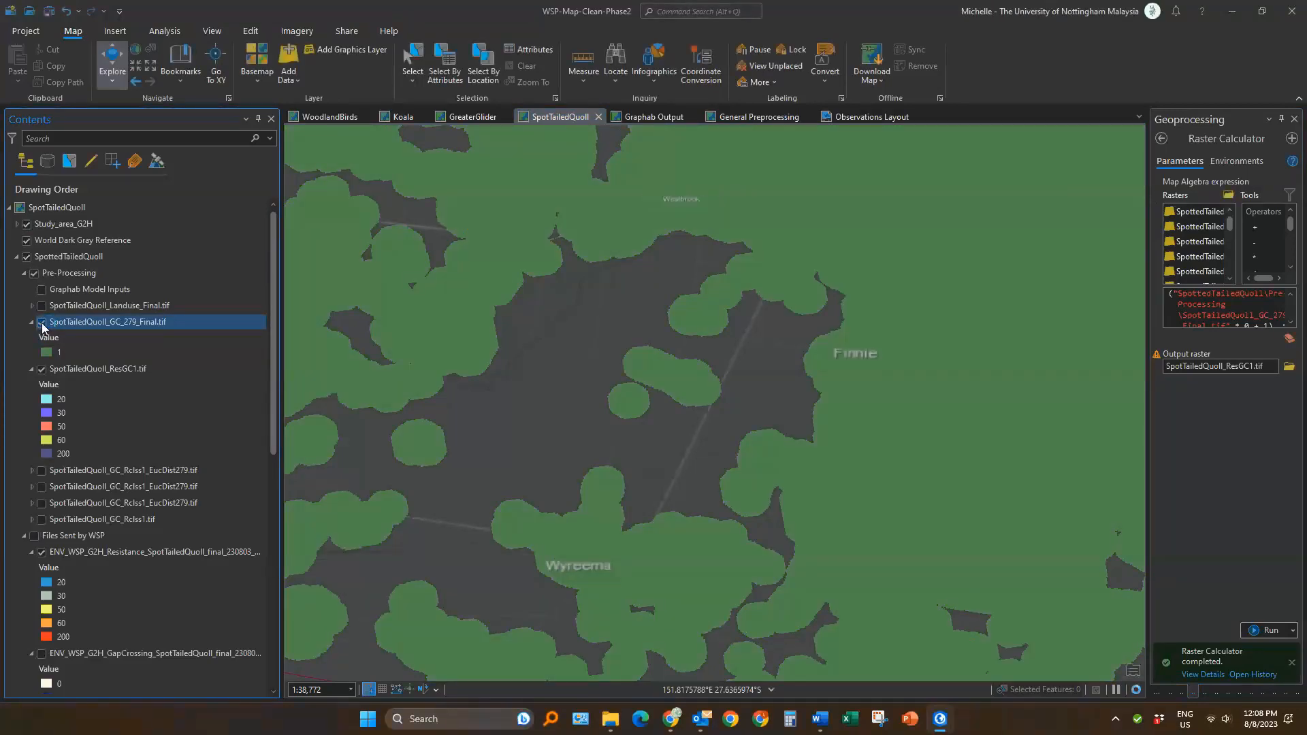
{"action": "left_click", "coordinate": [42, 323]}
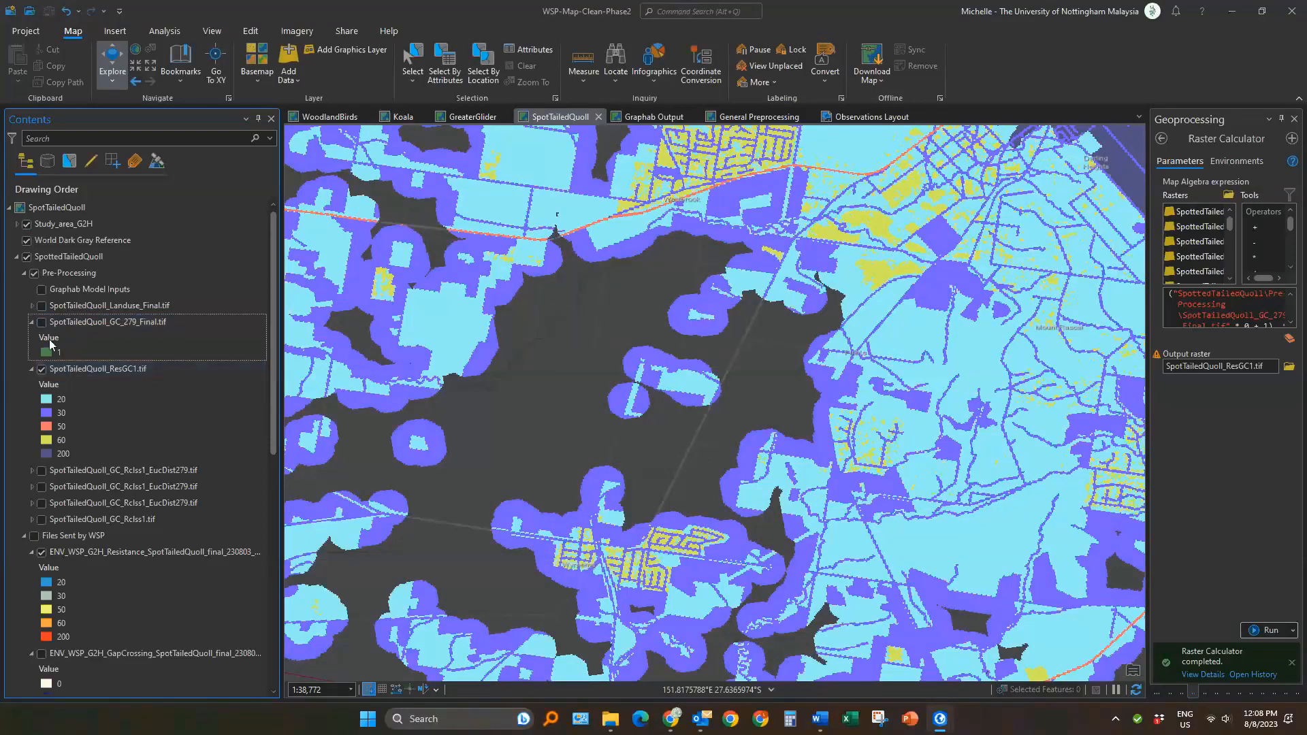
Collapse the SpotTailedQuoll_GC_279_Final.tif legend and place SpotTailedQuoll_ResGC1.tif above SpotTailedQuoll_Landuse_Final.tif in the Pre-Processing group
{"action": "left_click", "coordinate": [31, 322]}
{"action": "left_click", "coordinate": [68, 338]}
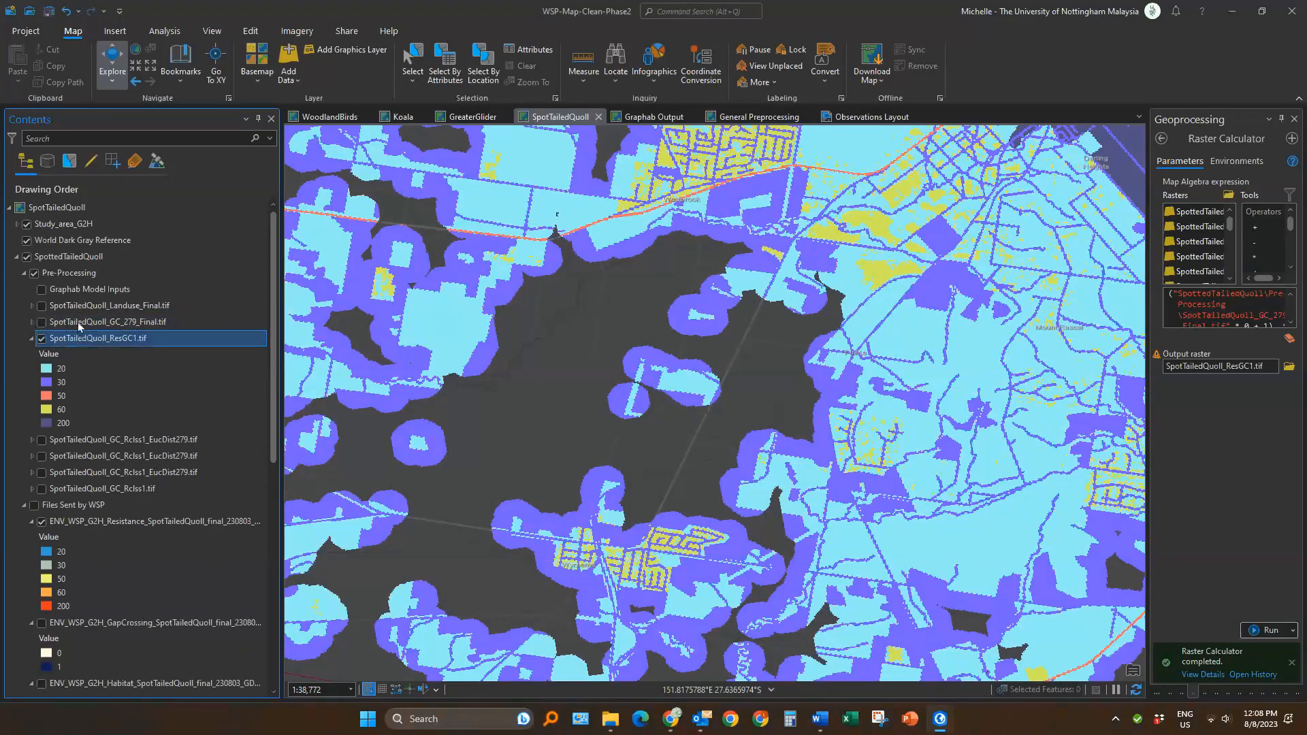
{"action": "left_click_drag", "start_coordinate": [78, 321], "coordinate": [95, 299]}
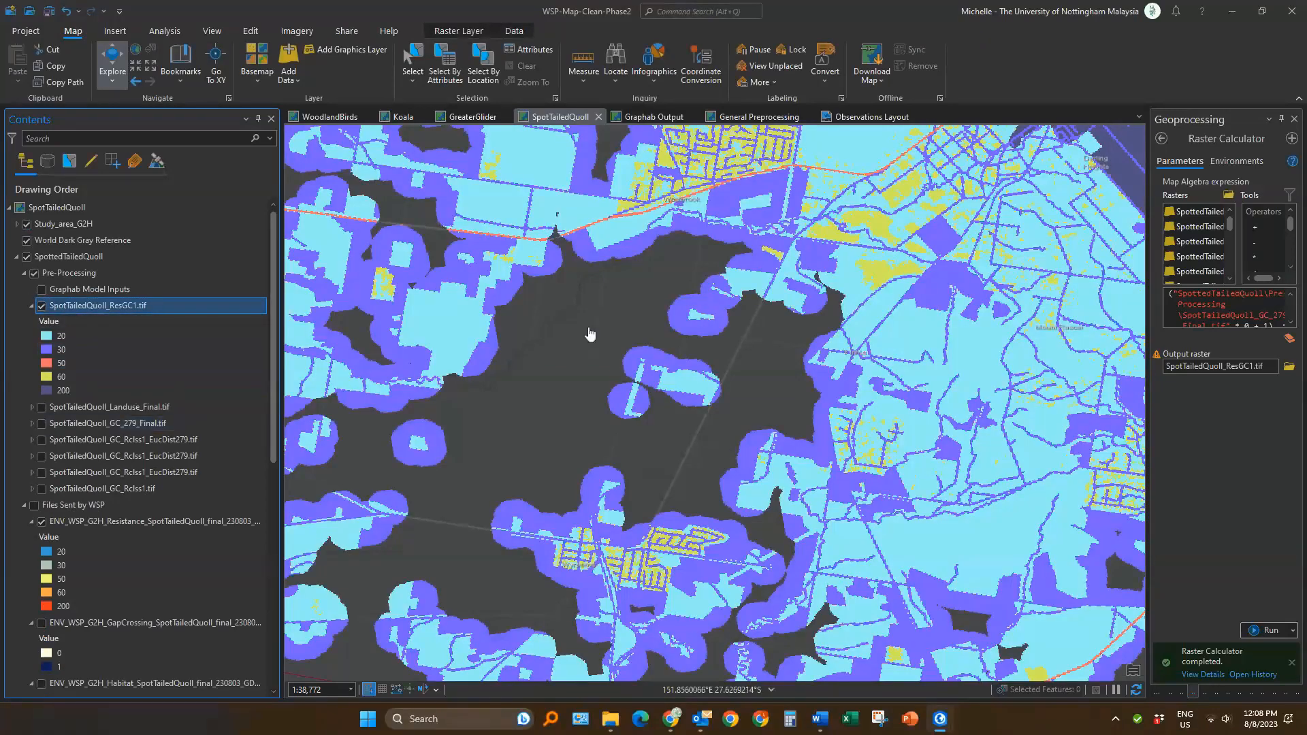
{"action": "scroll", "coordinate": [589, 333], "scroll_direction": "down", "scroll_amount": 3}
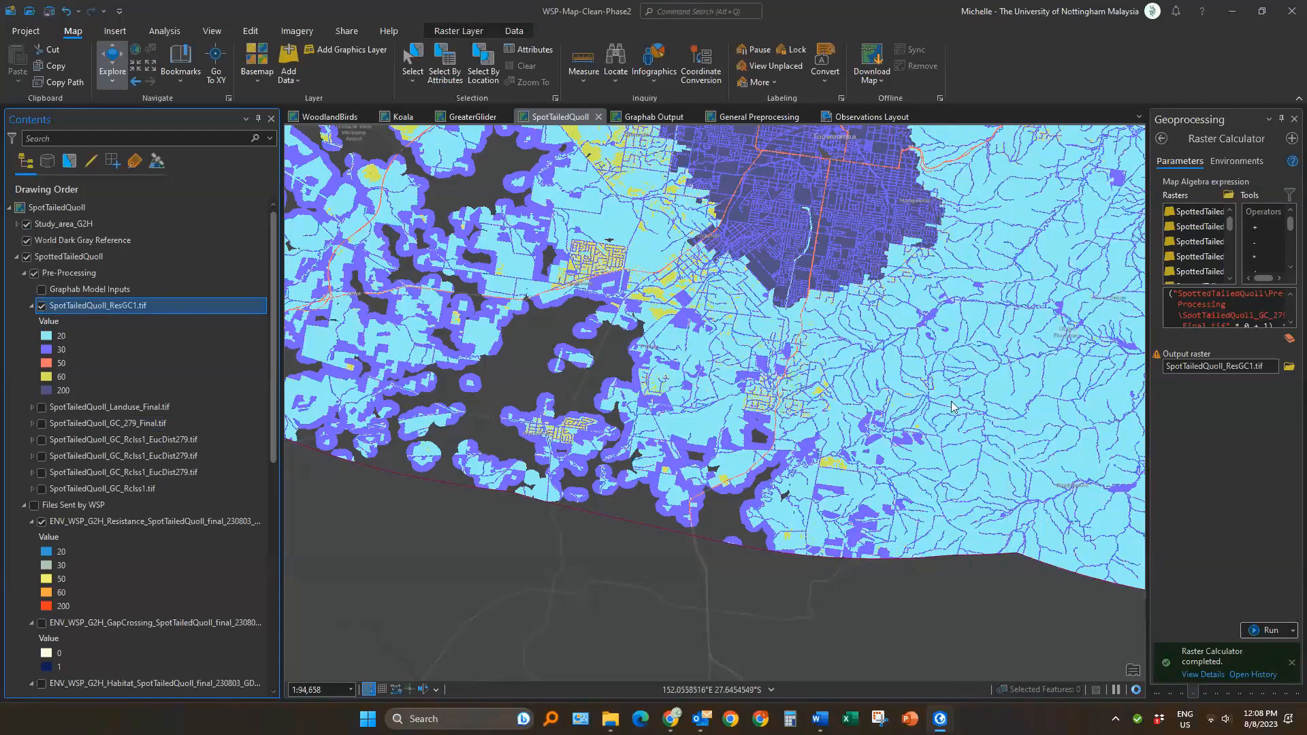
Reopen the earlier GreaterGlider_ResGC2.tif Copy Raster run from the history and set SpotTailedQuoll_ResGC1.tif as the input raster
{"action": "left_click_drag", "start_coordinate": [1147, 401], "coordinate": [951, 402]}
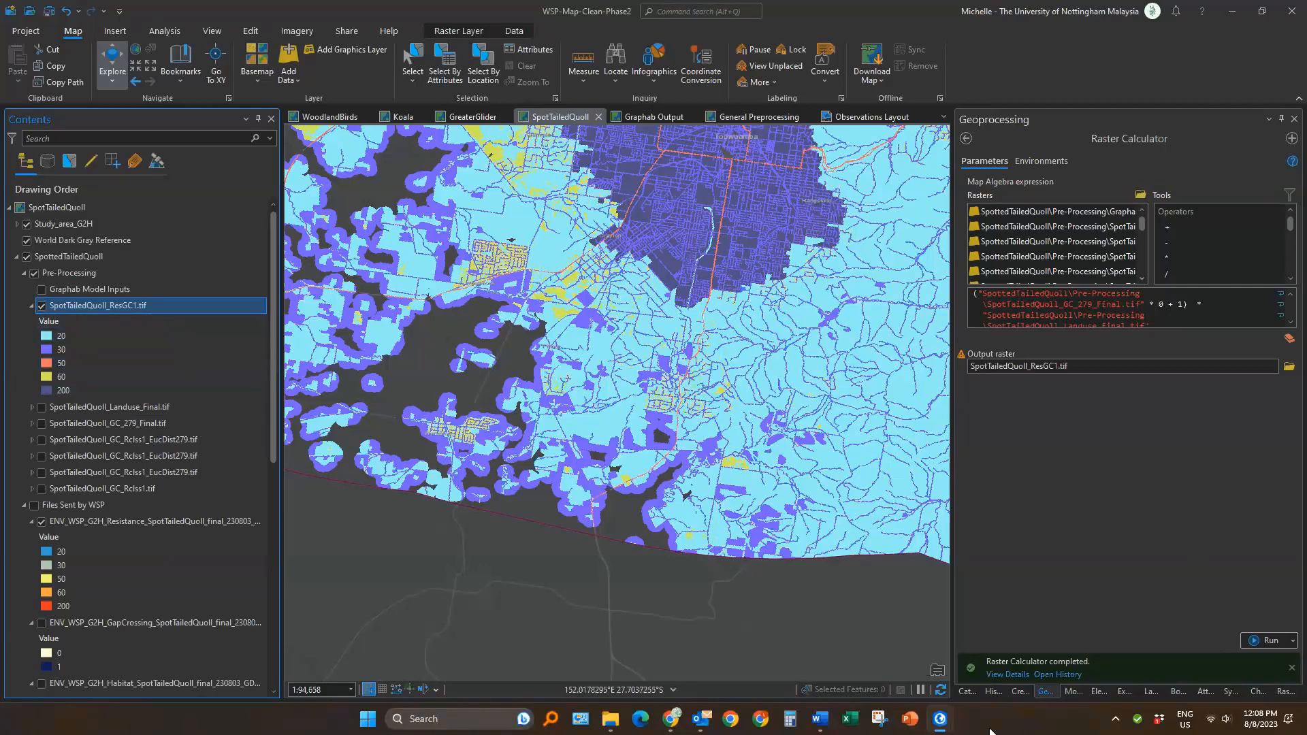
{"action": "left_click", "coordinate": [993, 694]}
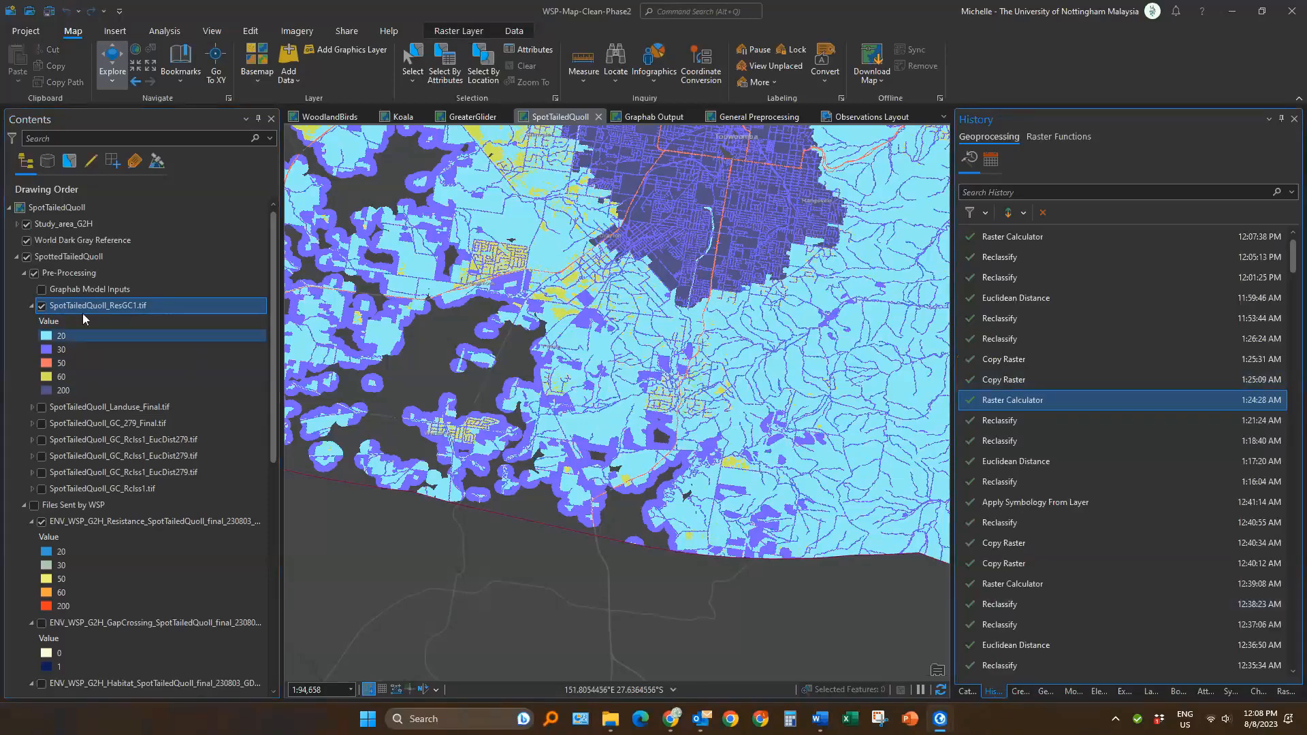
{"action": "double_click", "coordinate": [1017, 381]}
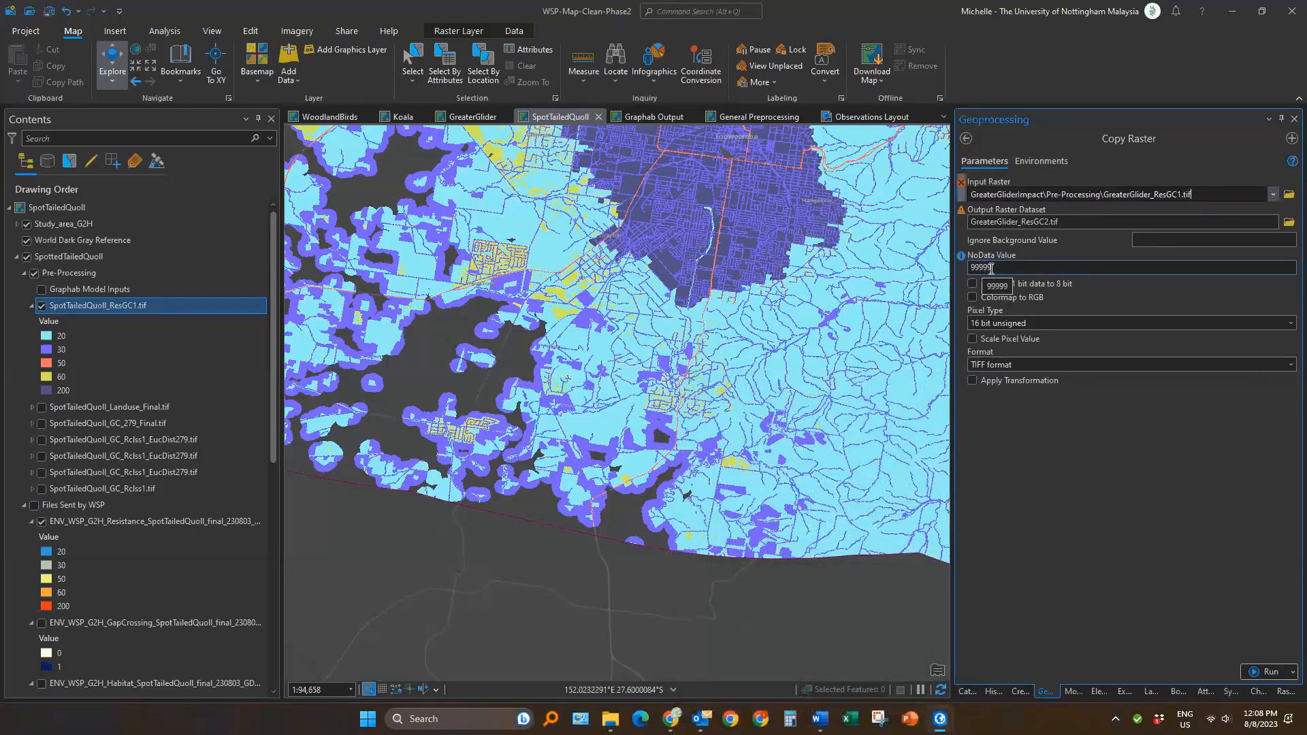
{"action": "left_click_drag", "start_coordinate": [179, 308], "coordinate": [1077, 196]}
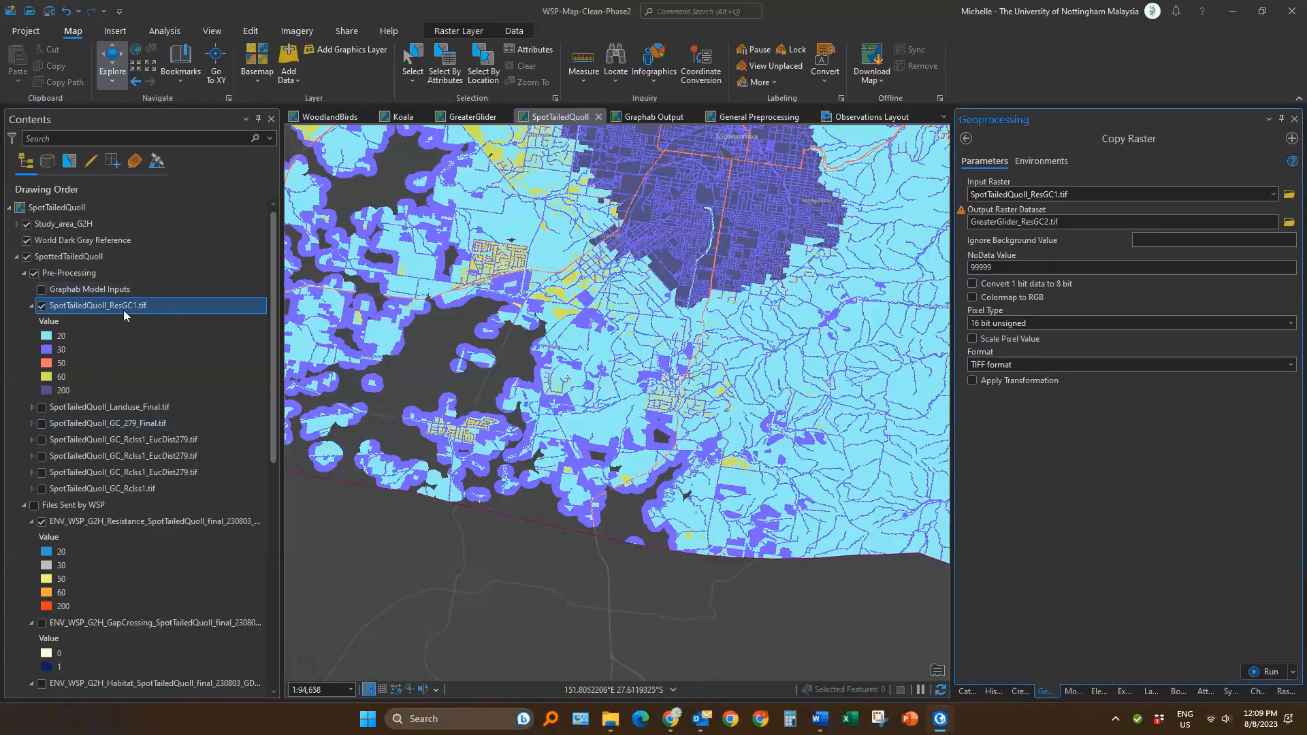
{"action": "left_click_drag", "start_coordinate": [96, 305], "coordinate": [974, 196]}
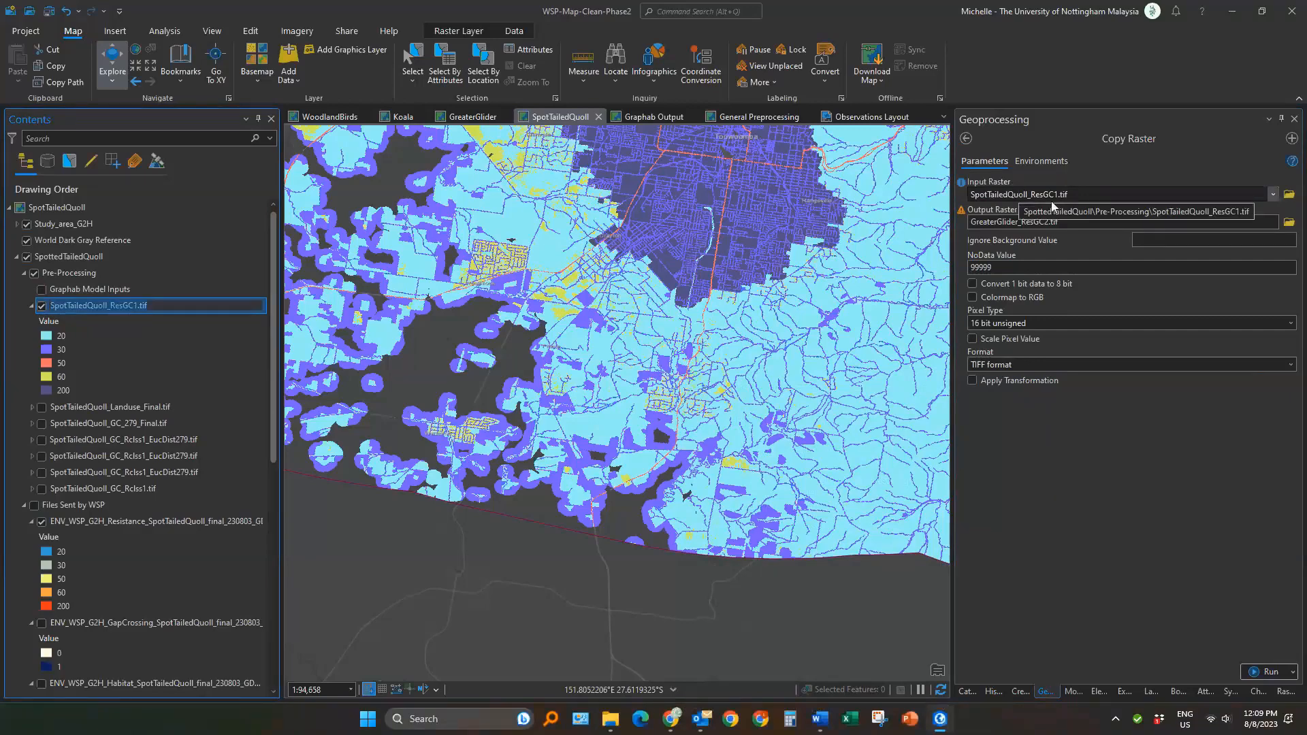
Redirect the Copy Raster output to the SpotTailedQuoll project folder and name it SpotTailedQuoll_ResGC2.tif
{"action": "left_click", "coordinate": [1094, 221]}
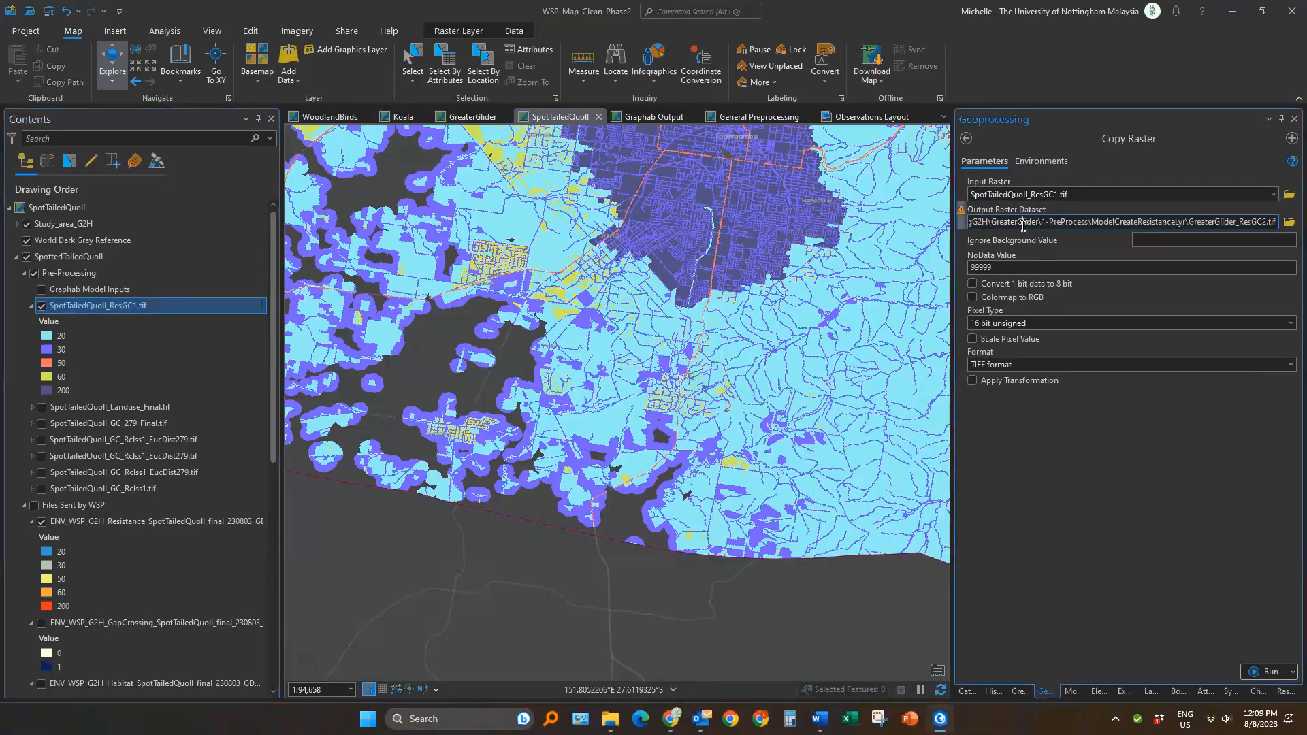
{"action": "type", "text": "SpotTailedQuoll"}
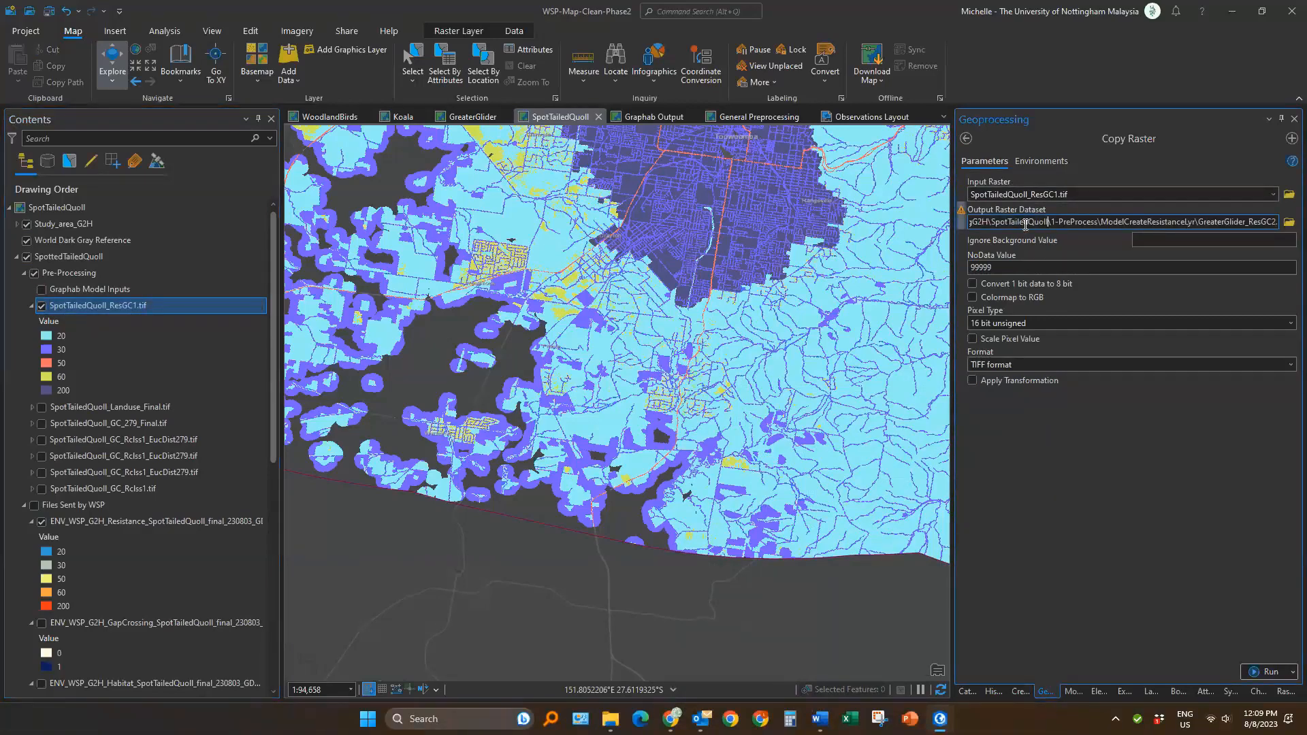
{"action": "double_click", "coordinate": [1222, 227]}
{"action": "type", "text": "SpotTailedQuoll"}
{"action": "key", "text": "Right"}
{"action": "key", "text": "Right"}
{"action": "key", "text": "Right"}
{"action": "key", "text": "Right"}
{"action": "key", "text": "Right"}
{"action": "key", "text": "Right"}
{"action": "key", "text": "Right"}
{"action": "key", "text": "Right"}
{"action": "key", "text": "Right"}
{"action": "left_click", "coordinate": [1145, 472]}
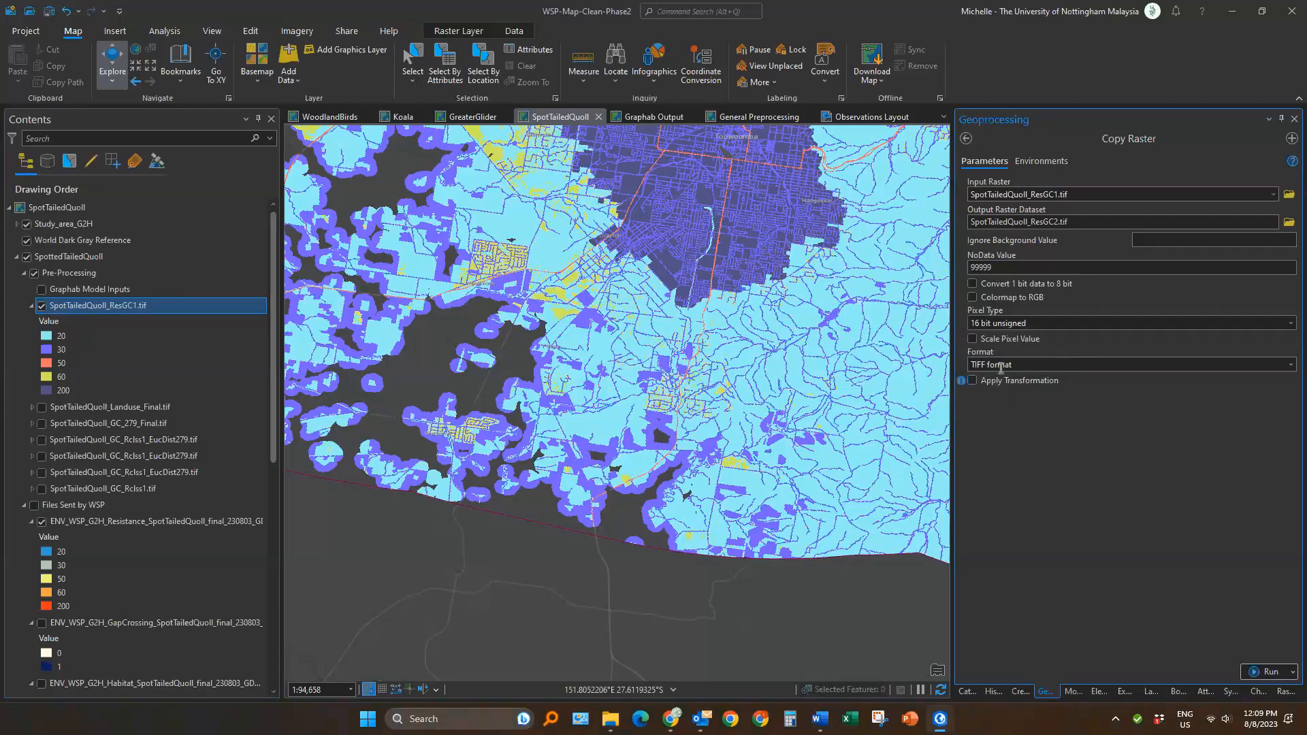
Set the Copy Raster processing extent to LandCoverForSnapG2H.tif and run the tool
{"action": "left_click", "coordinate": [1039, 163]}
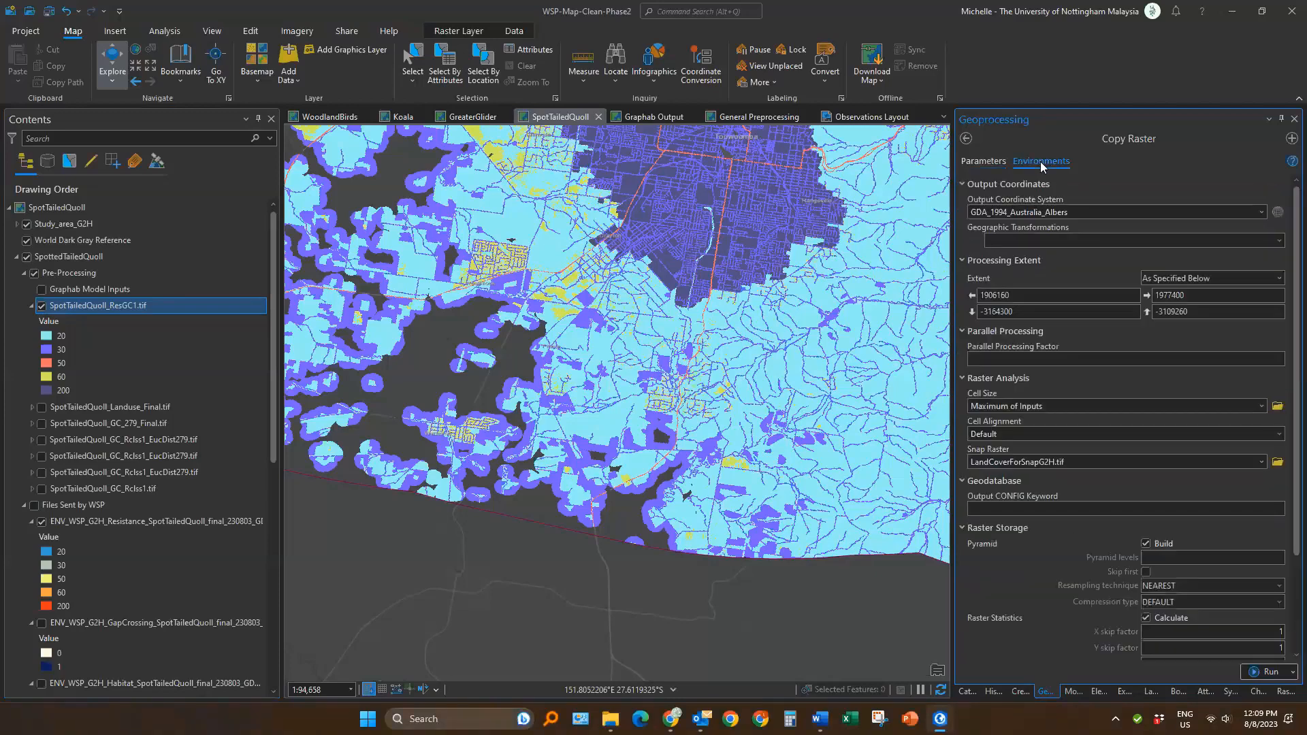
{"action": "left_click", "coordinate": [1160, 281]}
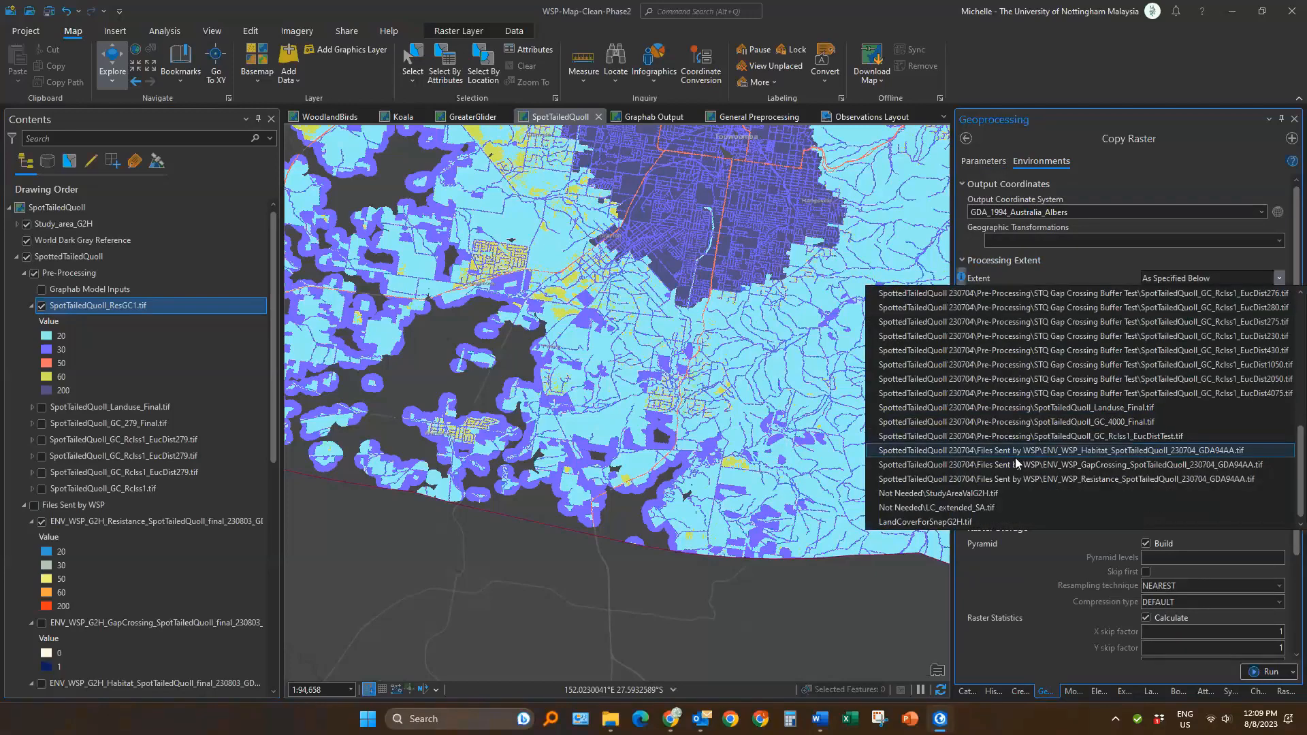
{"action": "left_click", "coordinate": [945, 521]}
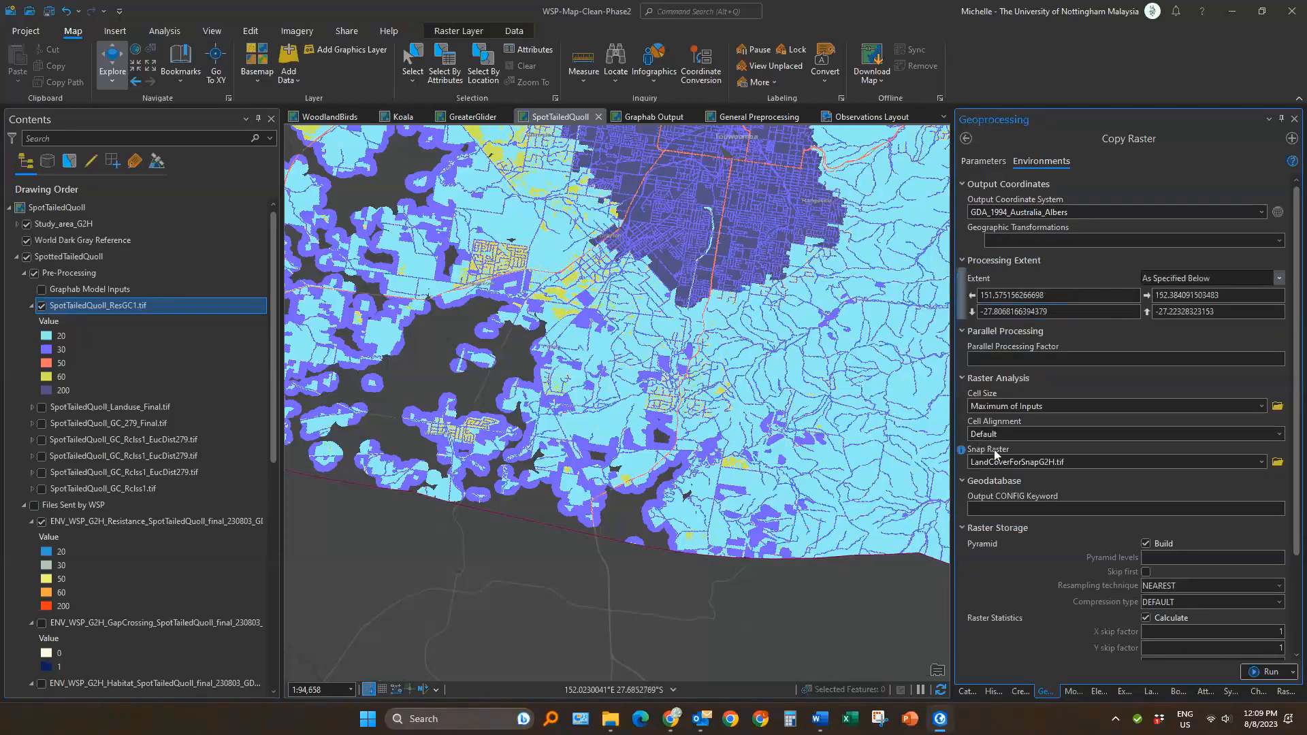
{"action": "left_click", "coordinate": [982, 161]}
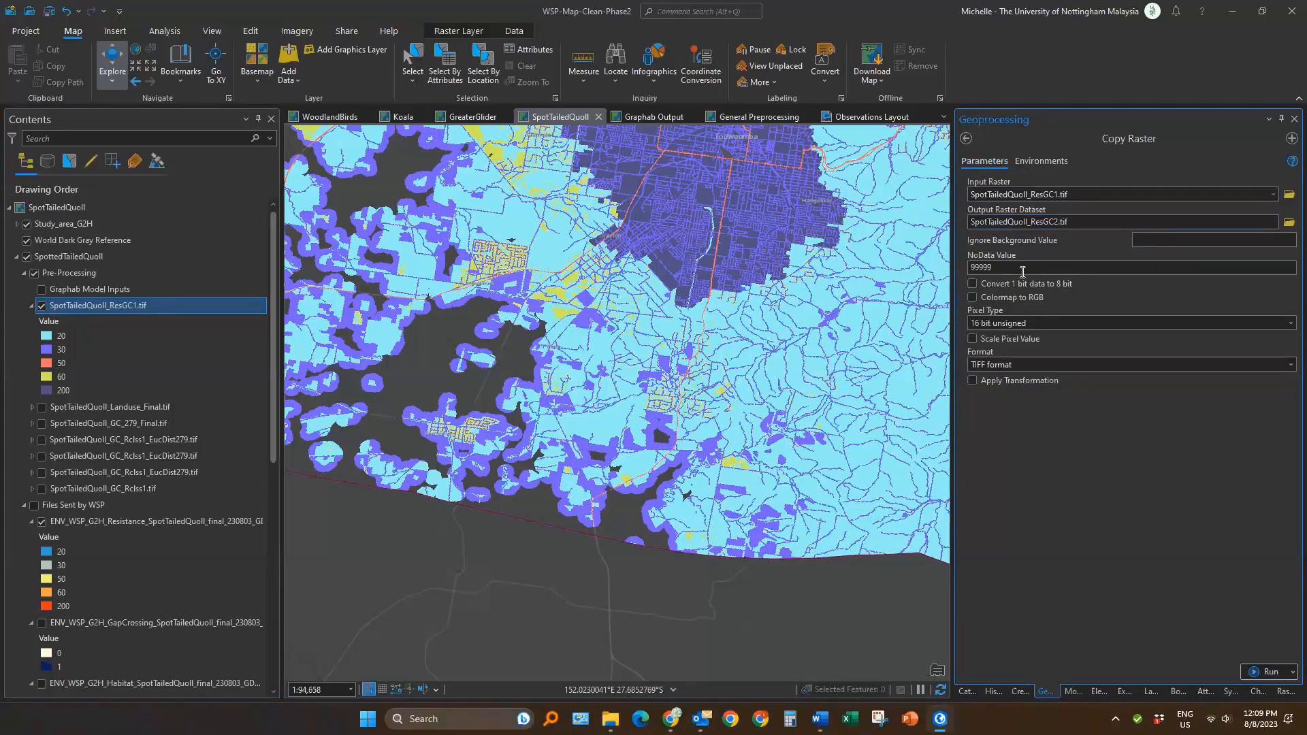
{"action": "left_click", "coordinate": [1258, 665]}
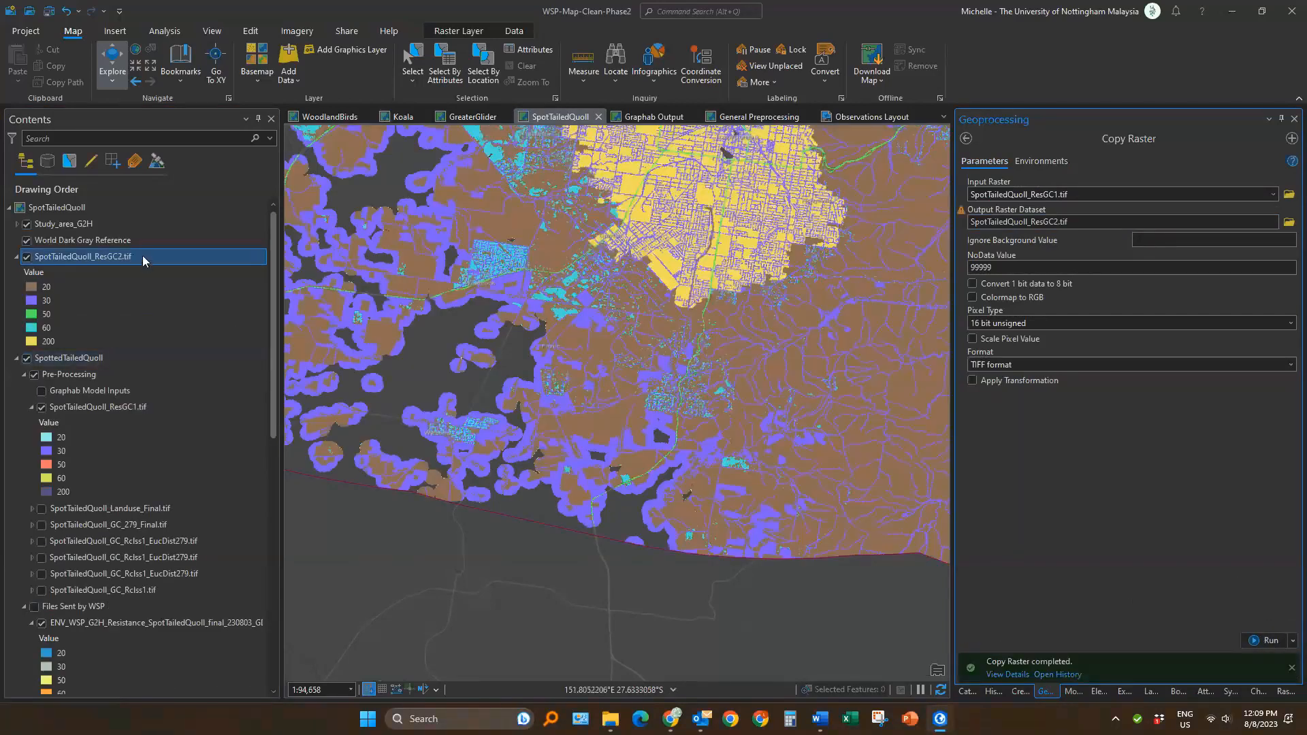
Move SpotTailedQuoll_ResGC2.tif above SpotTailedQuoll_ResGC1.tif in the Pre-Processing group and collapse both layers' legends
{"action": "left_click_drag", "start_coordinate": [142, 255], "coordinate": [140, 332]}
{"action": "left_click_drag", "start_coordinate": [139, 378], "coordinate": [145, 402]}
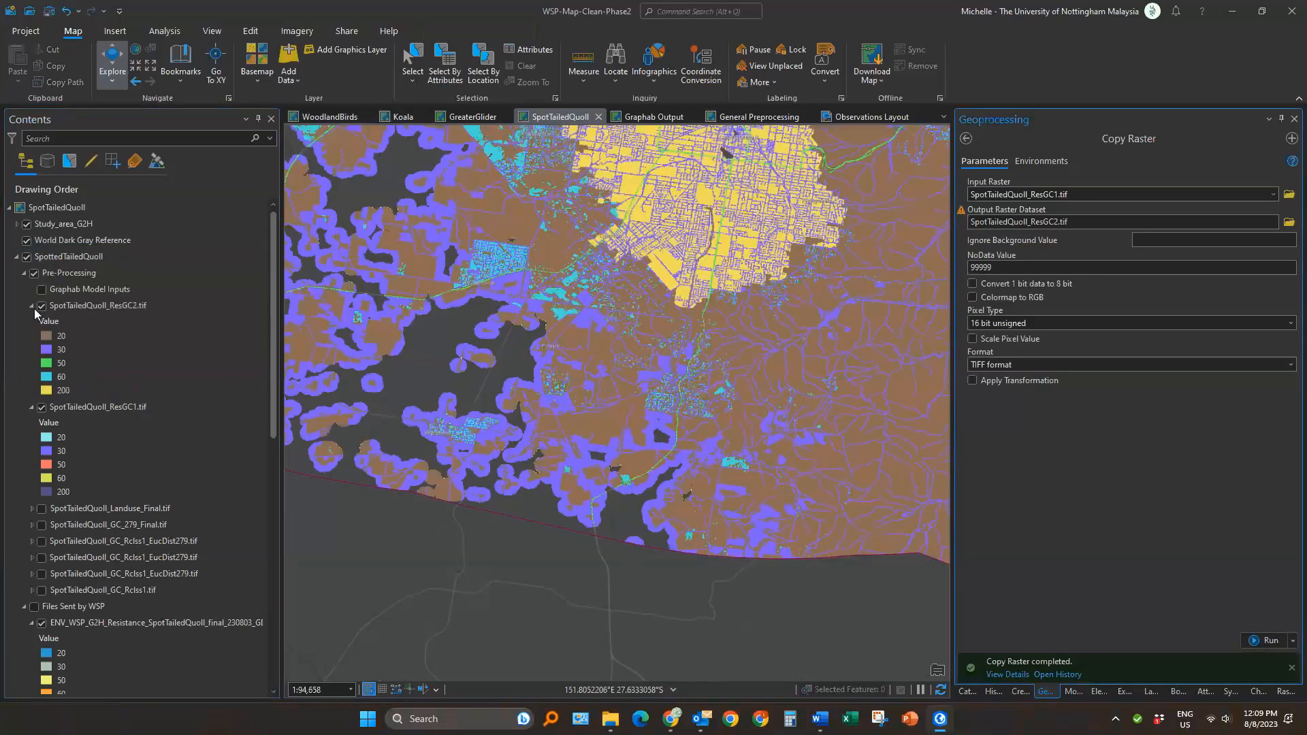
{"action": "left_click", "coordinate": [32, 306]}
{"action": "left_click", "coordinate": [31, 322]}
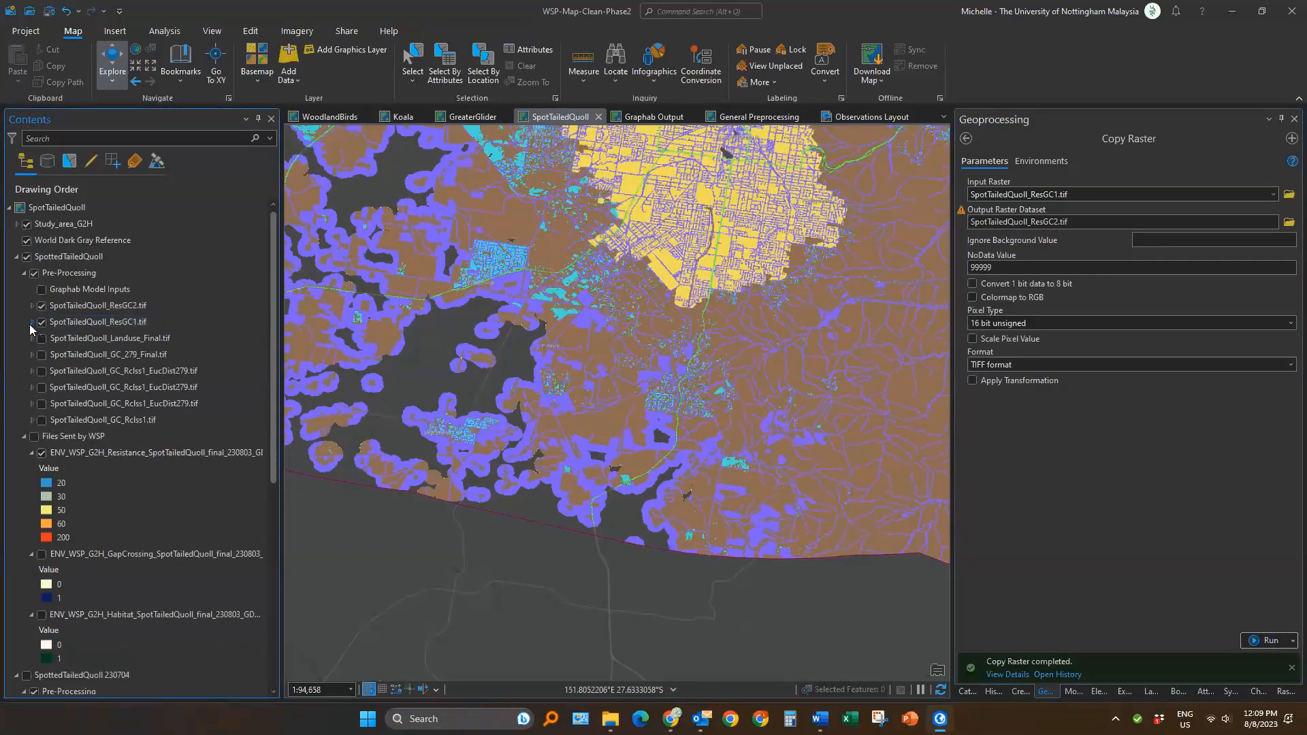
Hide SpotTailedQuoll_ResGC1.tif and SpotTailedQuoll_ResGC2.tif in the Pre-Processing group
{"action": "left_click", "coordinate": [42, 322]}
{"action": "left_click", "coordinate": [42, 306]}
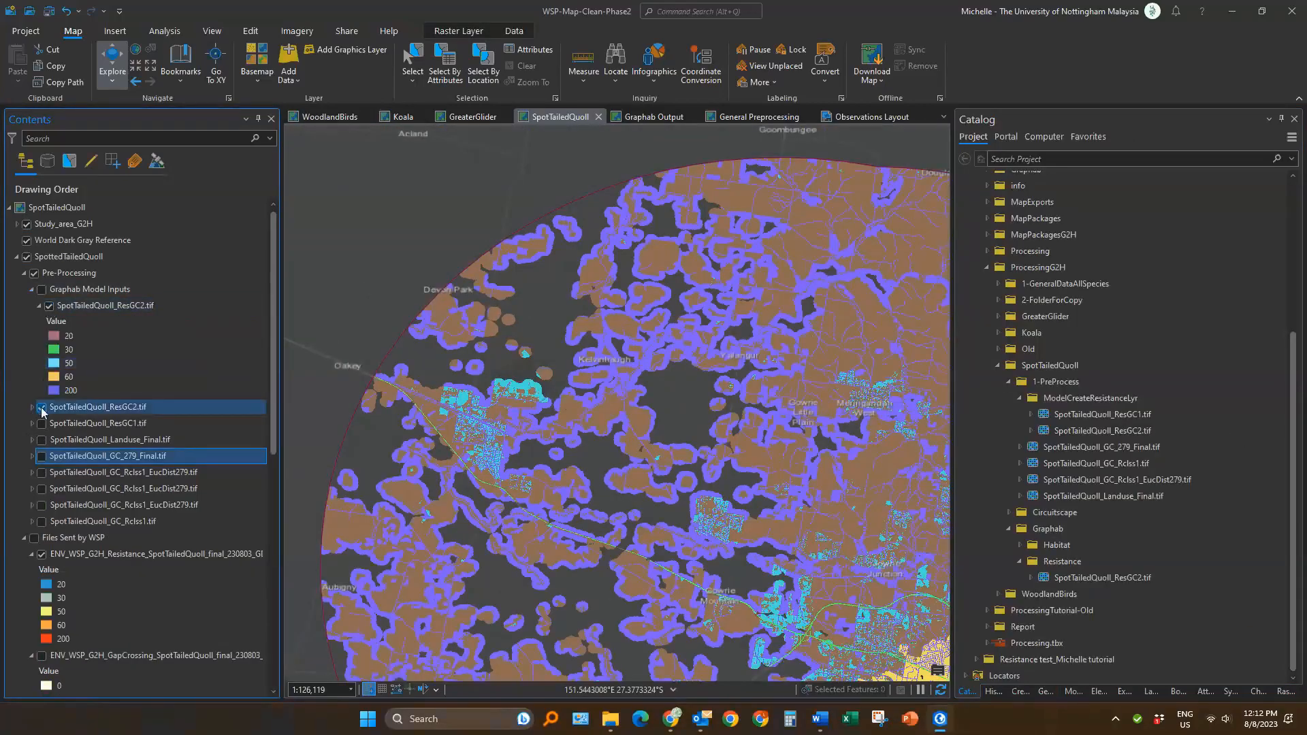
{"action": "left_click", "coordinate": [42, 407]}
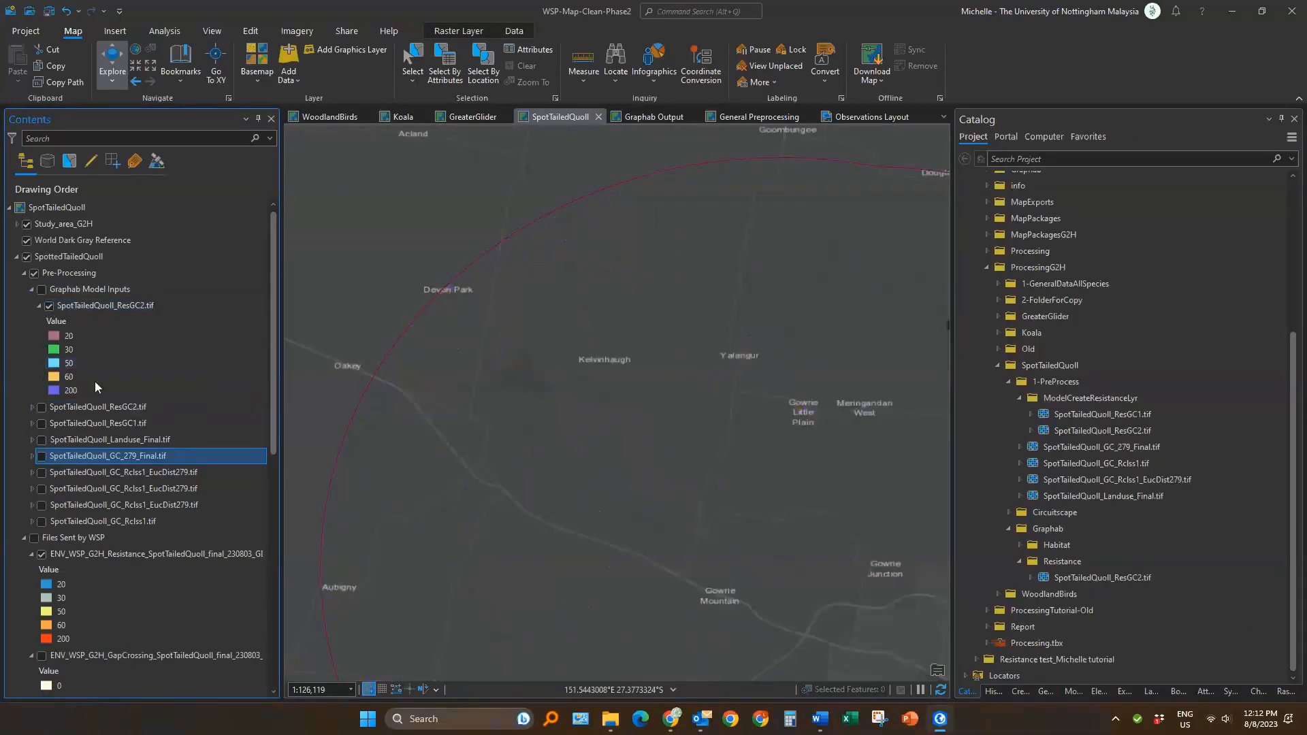
{"action": "scroll", "coordinate": [561, 360], "scroll_direction": "down", "scroll_amount": 5}
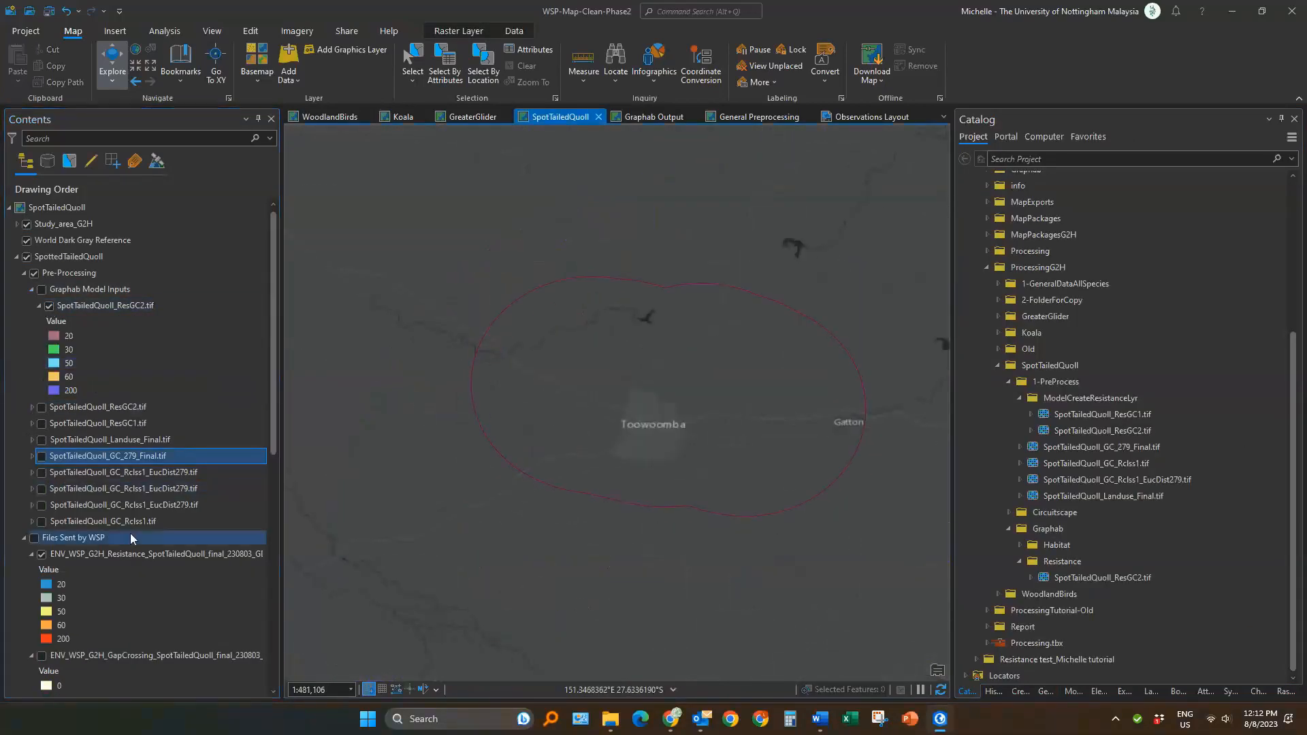
{"action": "scroll", "coordinate": [129, 532], "scroll_direction": "down", "scroll_amount": 3}
Reopen the GreaterGlider habitat Reclassify run from the history and set ENV_WSP_G2H_Habitat_SpotTailedQuoll_final_230803_GDA94AA.tif as input, using unique values 0 to 1 and 1 to 2
{"action": "left_click", "coordinate": [170, 587]}
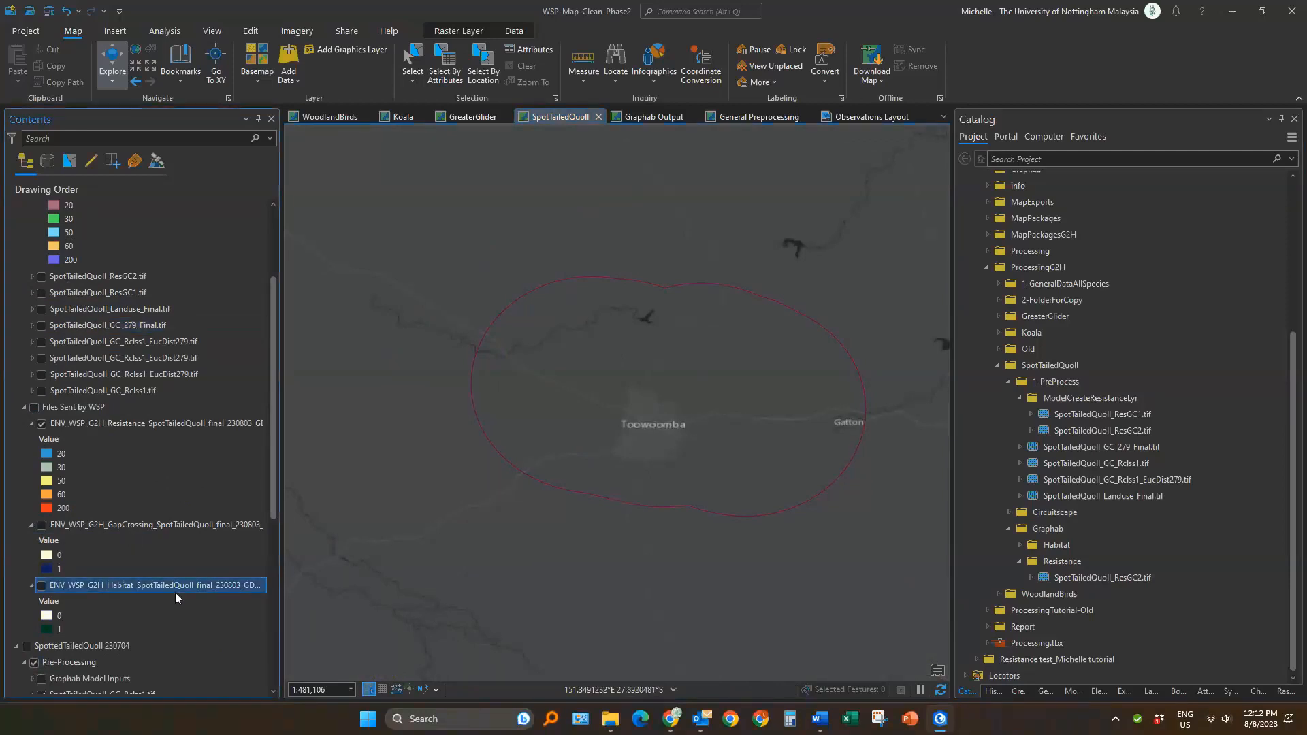
{"action": "left_click", "coordinate": [995, 693]}
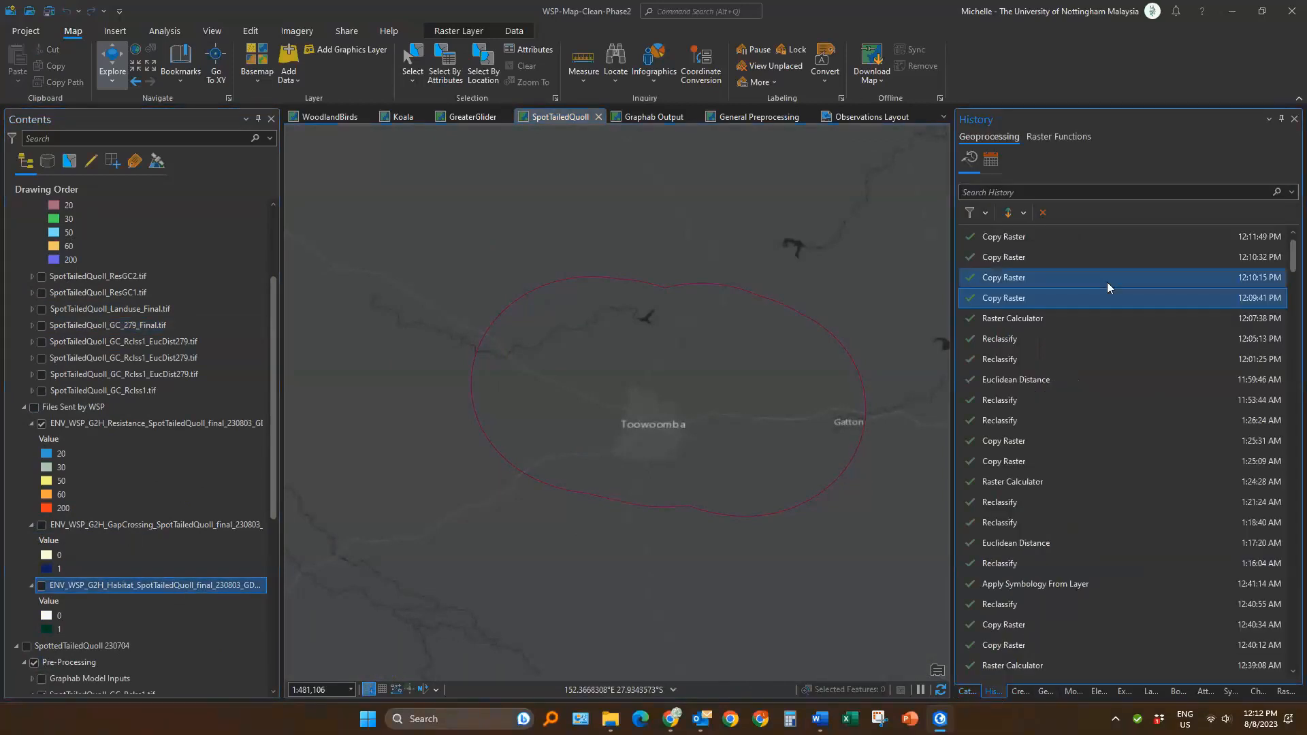
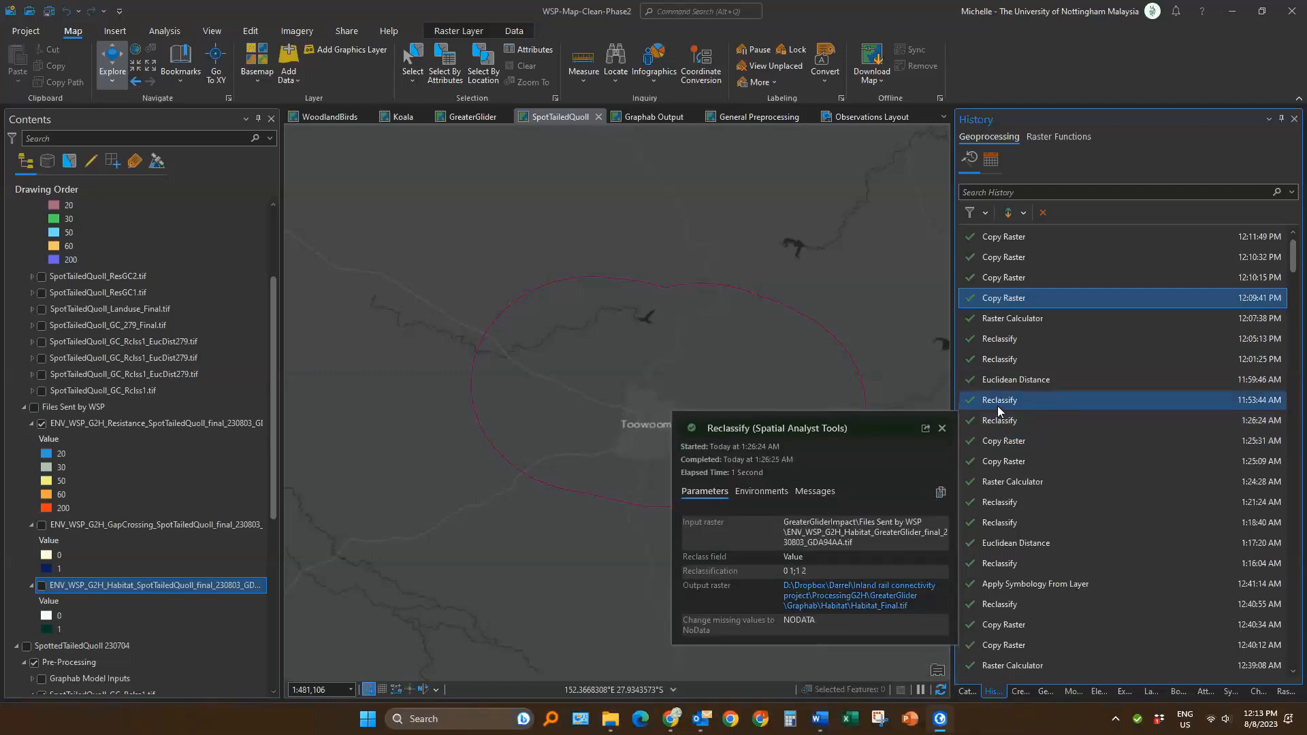
{"action": "double_click", "coordinate": [999, 422]}
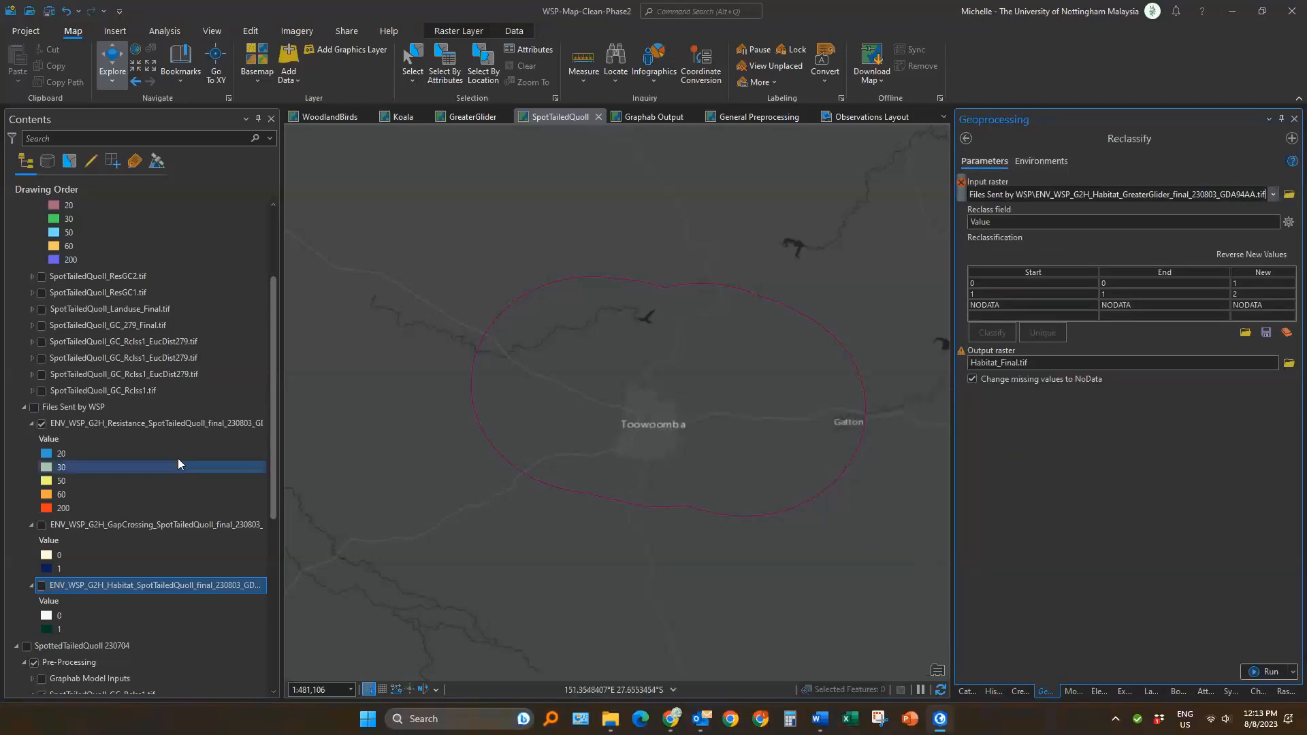
{"action": "scroll", "coordinate": [178, 459], "scroll_direction": "down", "scroll_amount": 2}
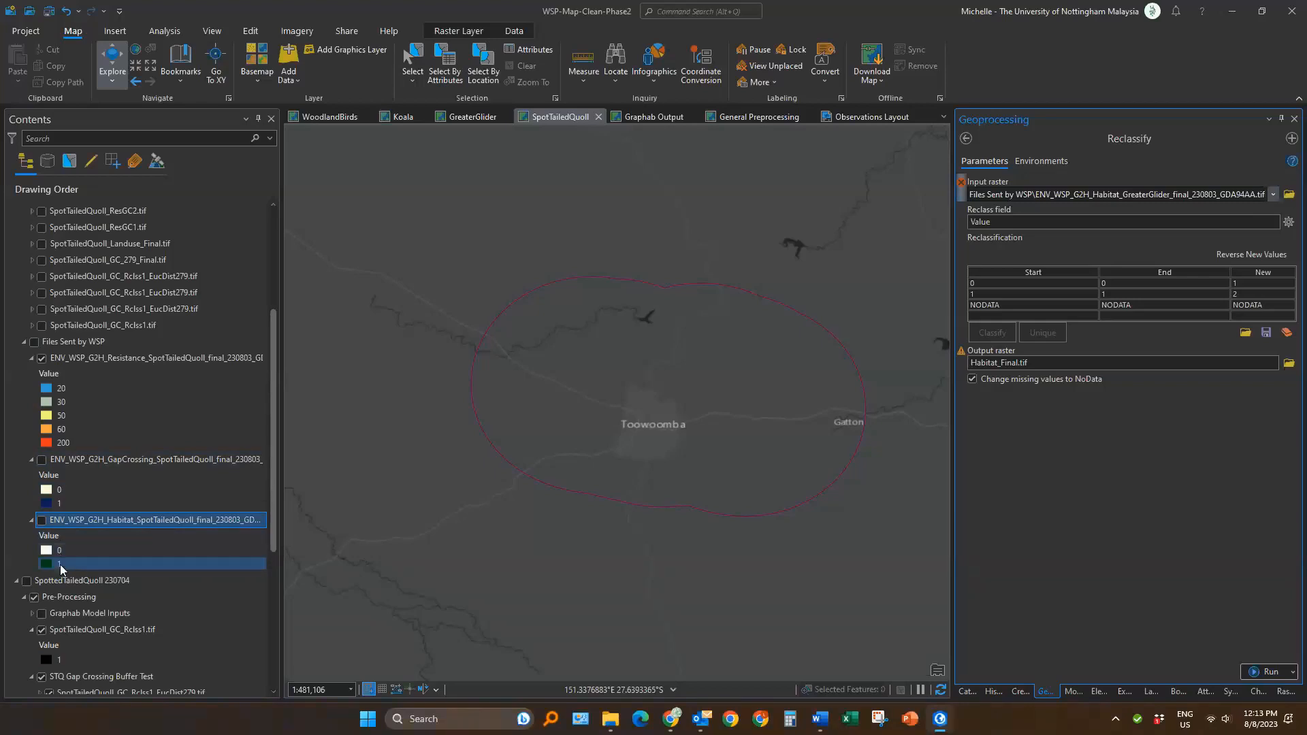
{"action": "left_click_drag", "start_coordinate": [57, 564], "coordinate": [487, 464]}
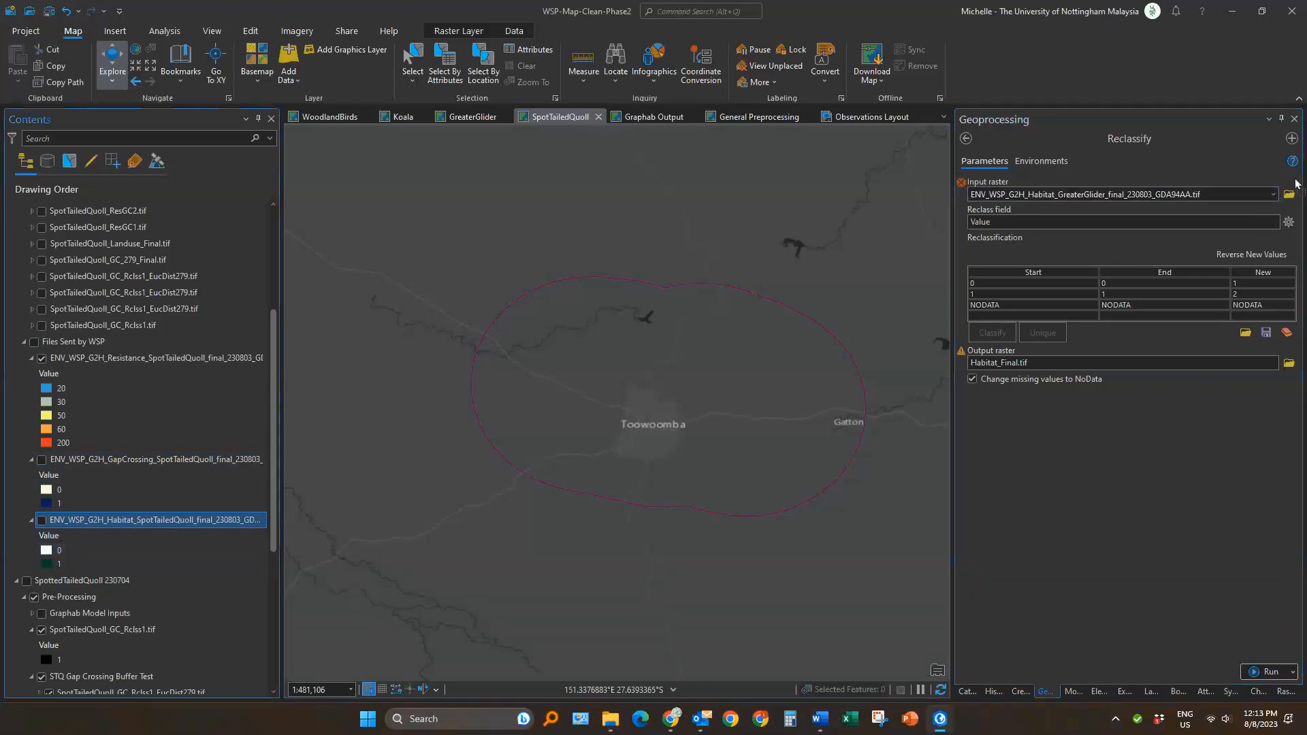
{"action": "left_click_drag", "start_coordinate": [1197, 192], "coordinate": [1197, 193]}
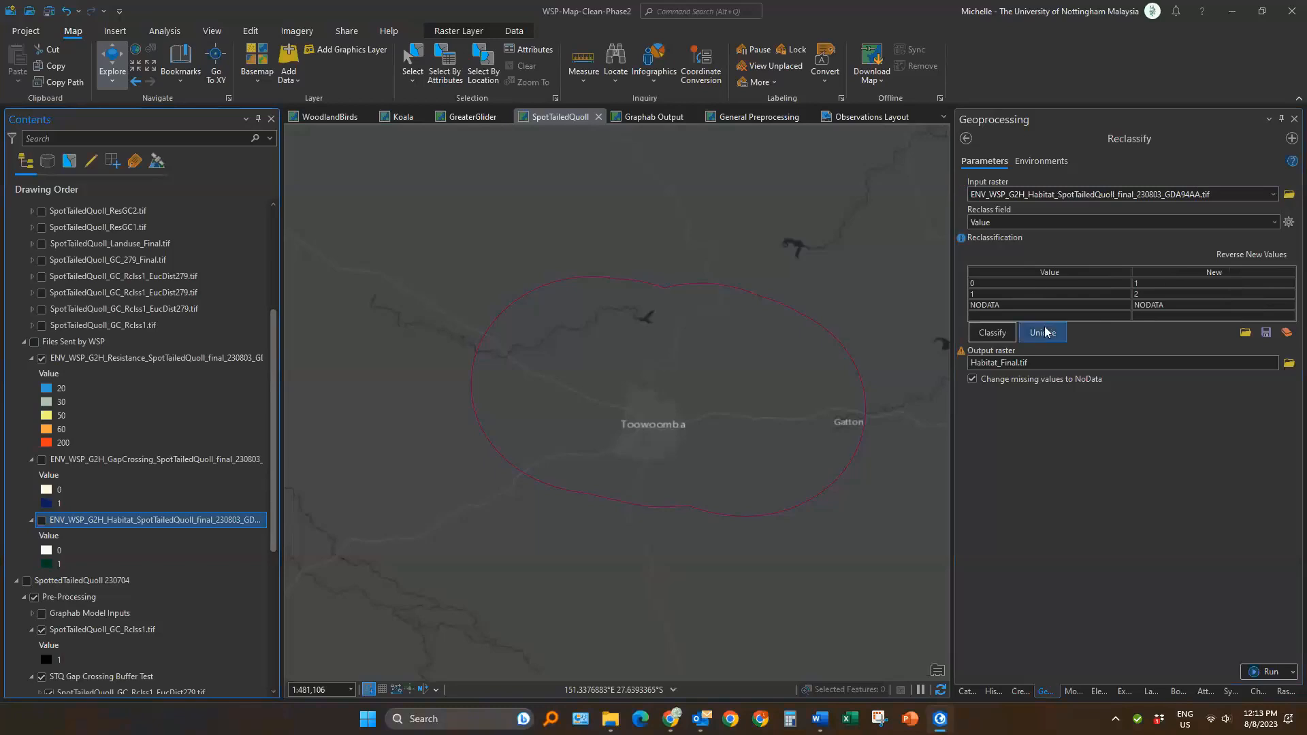
{"action": "left_click", "coordinate": [1043, 333]}
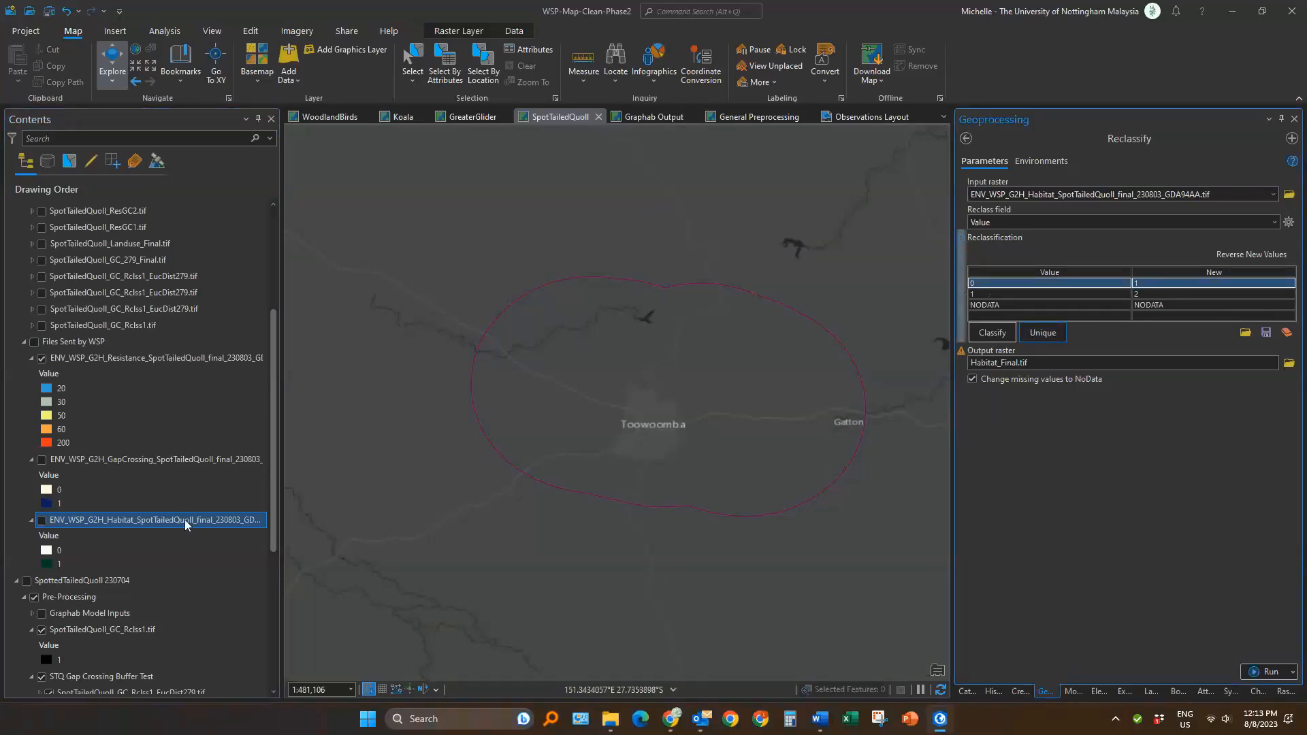
Show the G2H habitat raster in the Files Sent by WSP group and hide the G2H resistance raster
{"action": "left_click", "coordinate": [42, 520]}
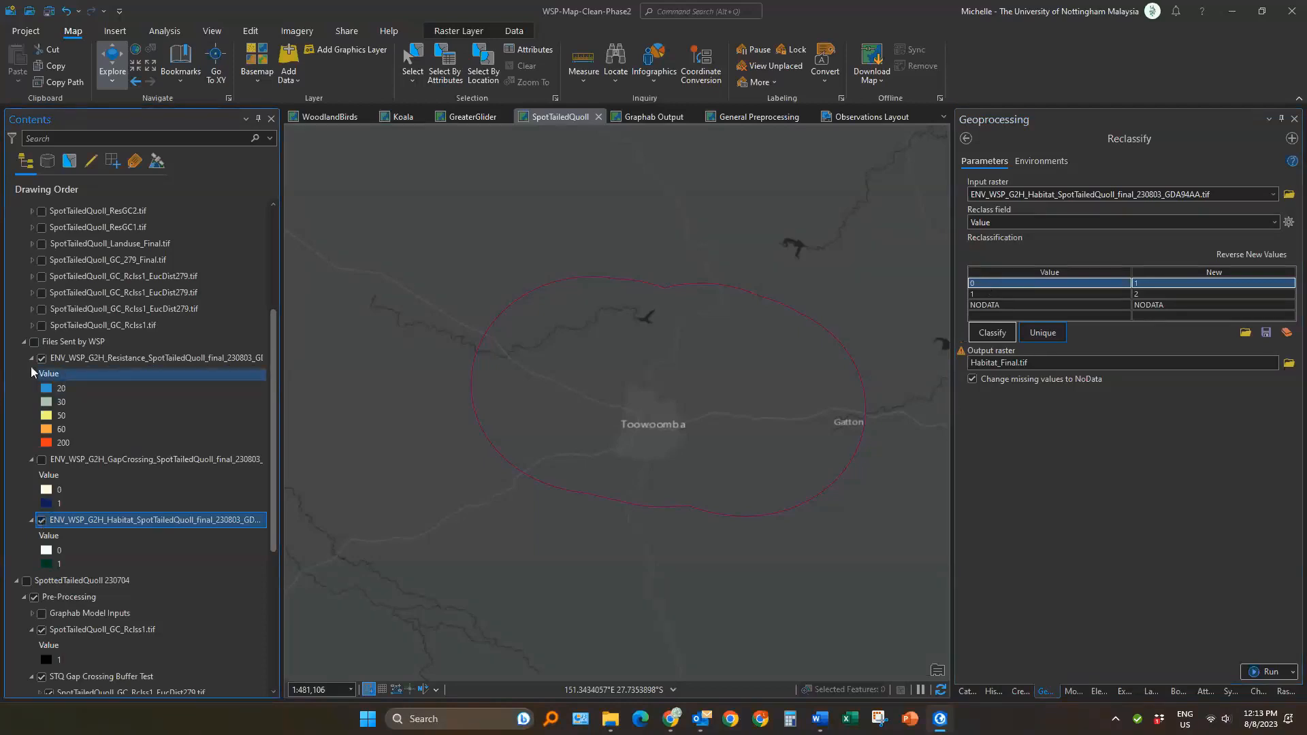
{"action": "left_click", "coordinate": [33, 344]}
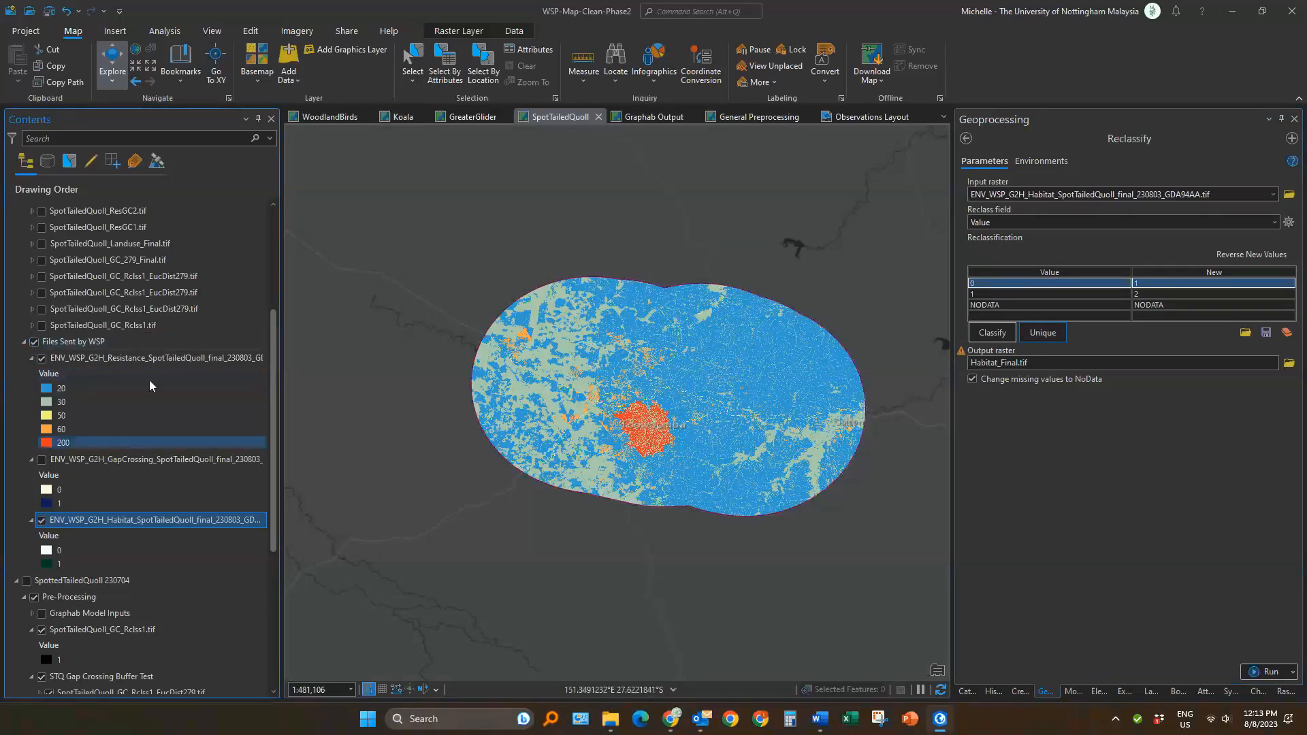
{"action": "left_click", "coordinate": [41, 359]}
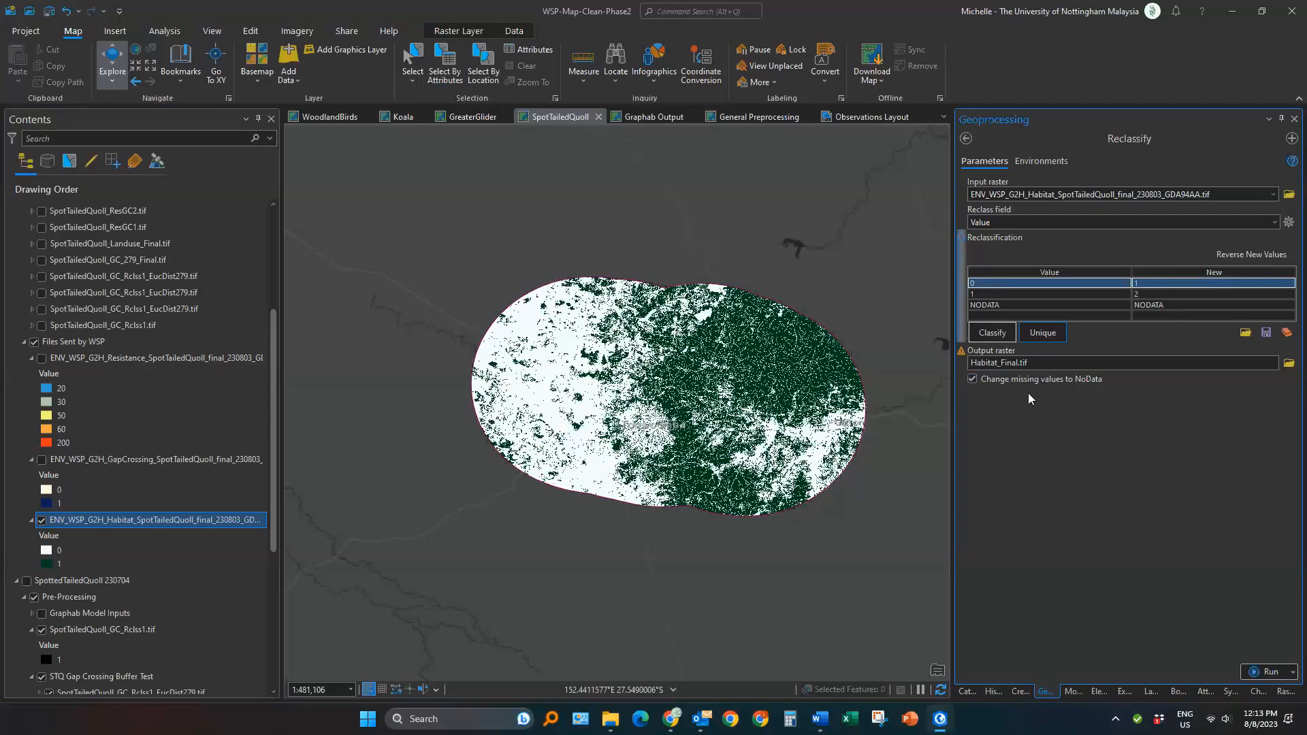
Redirect the Reclassify output Habitat_Final.tif from the GreaterGlider folder to the SpotTailedQuoll Graphab\Habitat folder
{"action": "left_click", "coordinate": [1113, 364]}
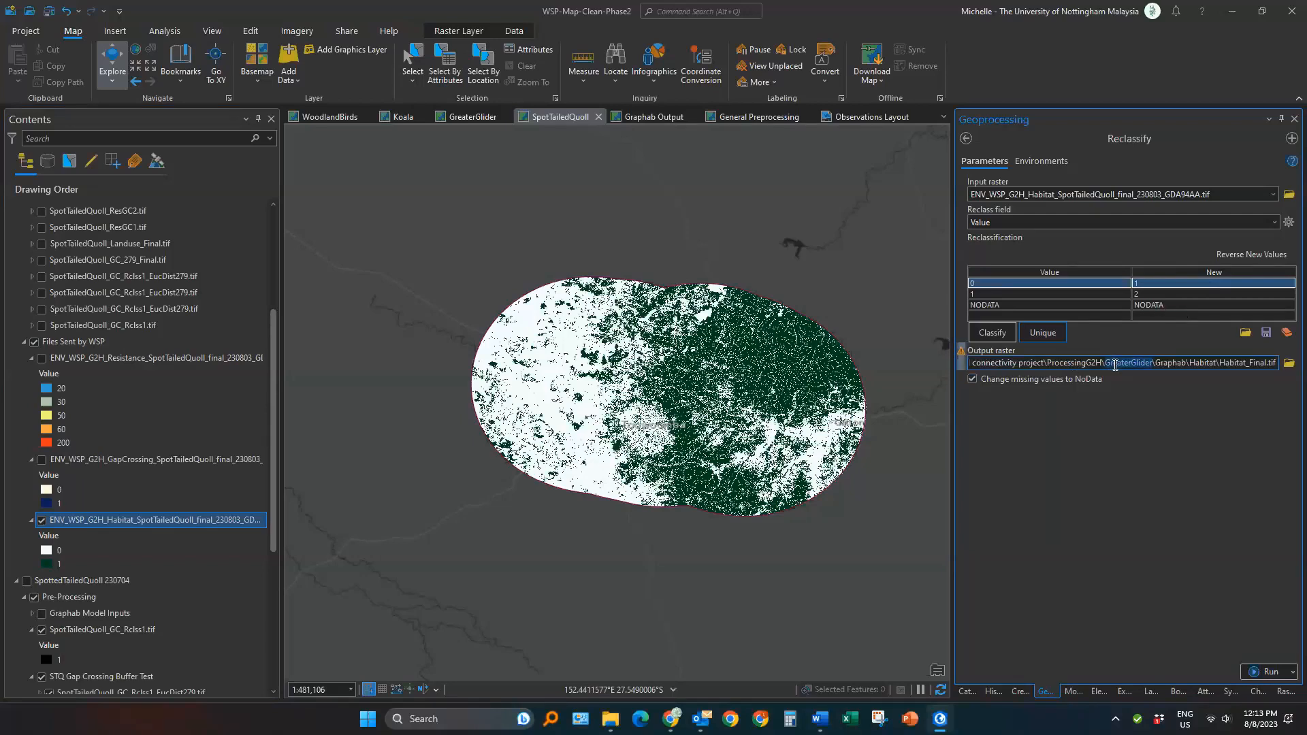
{"action": "type", "text": "SpotTailedQuoll_ResGC2.tif"}
{"action": "key", "text": "ctrl+z"}
{"action": "key", "text": "super+v"}
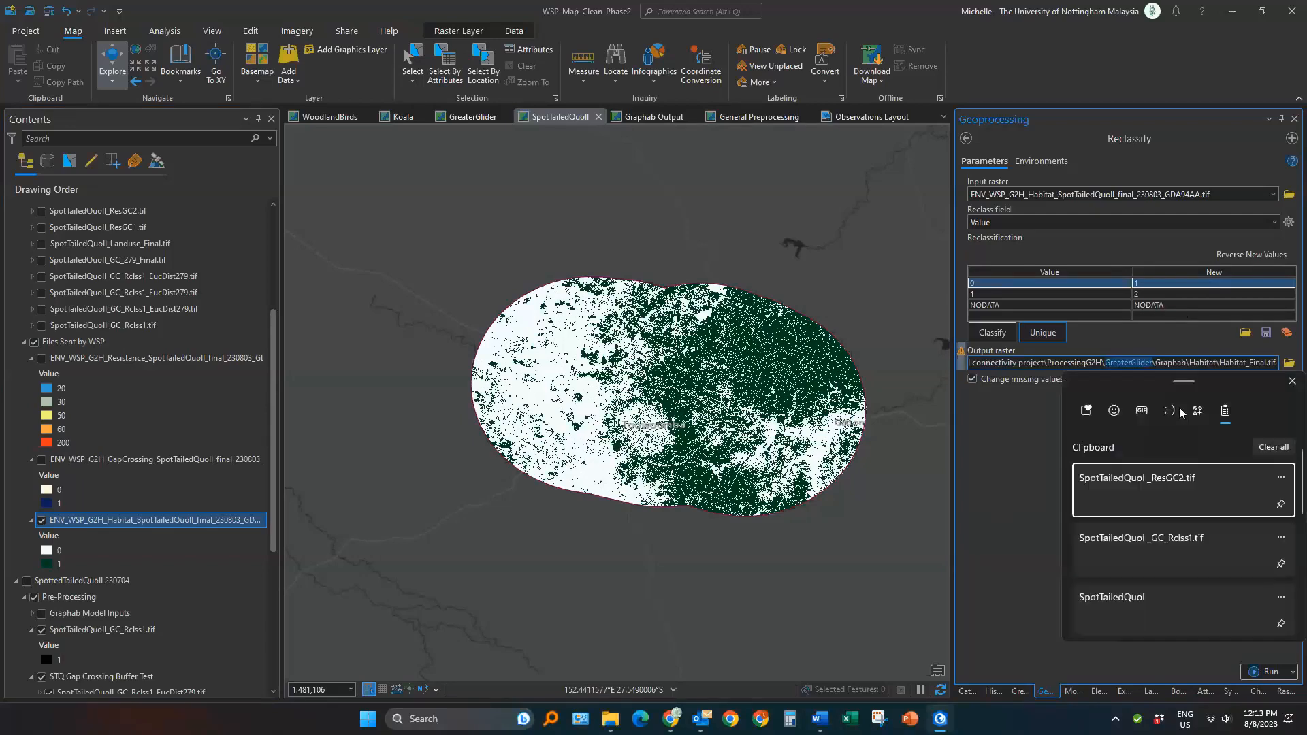
{"action": "left_click", "coordinate": [1131, 593]}
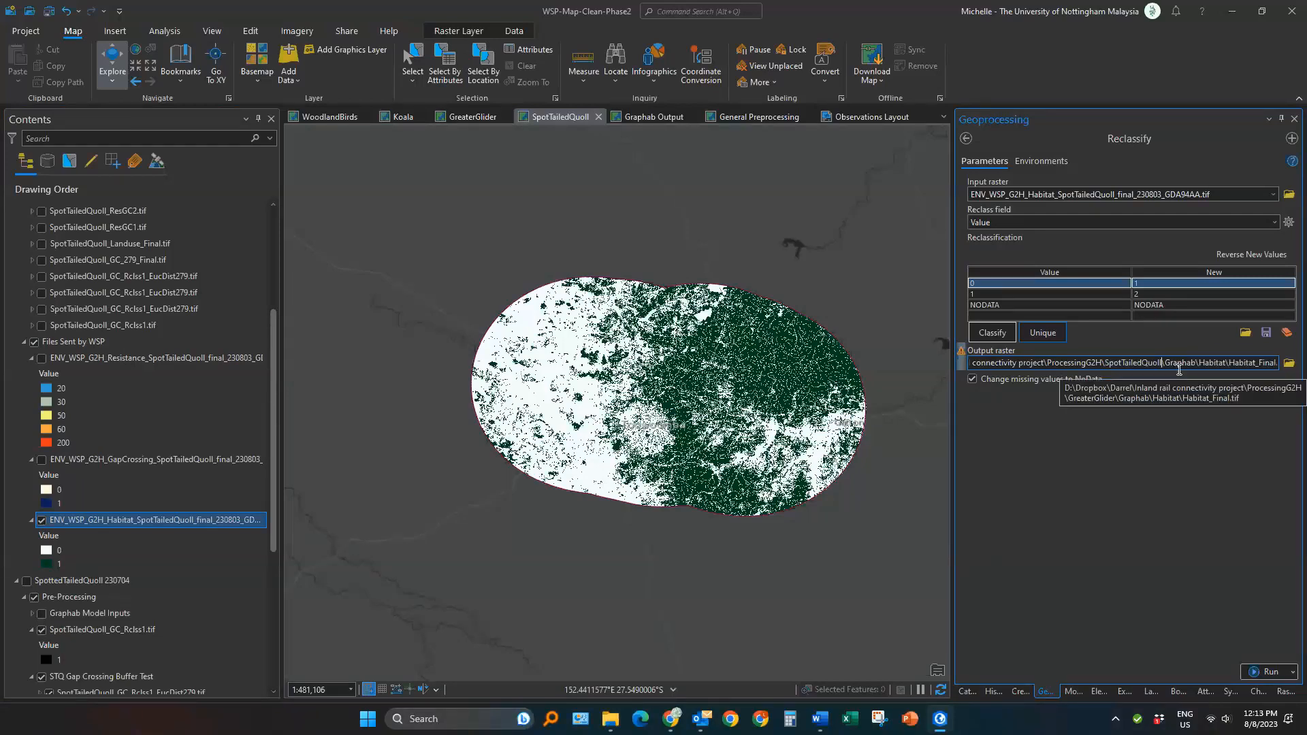
{"action": "double_click", "coordinate": [1144, 363]}
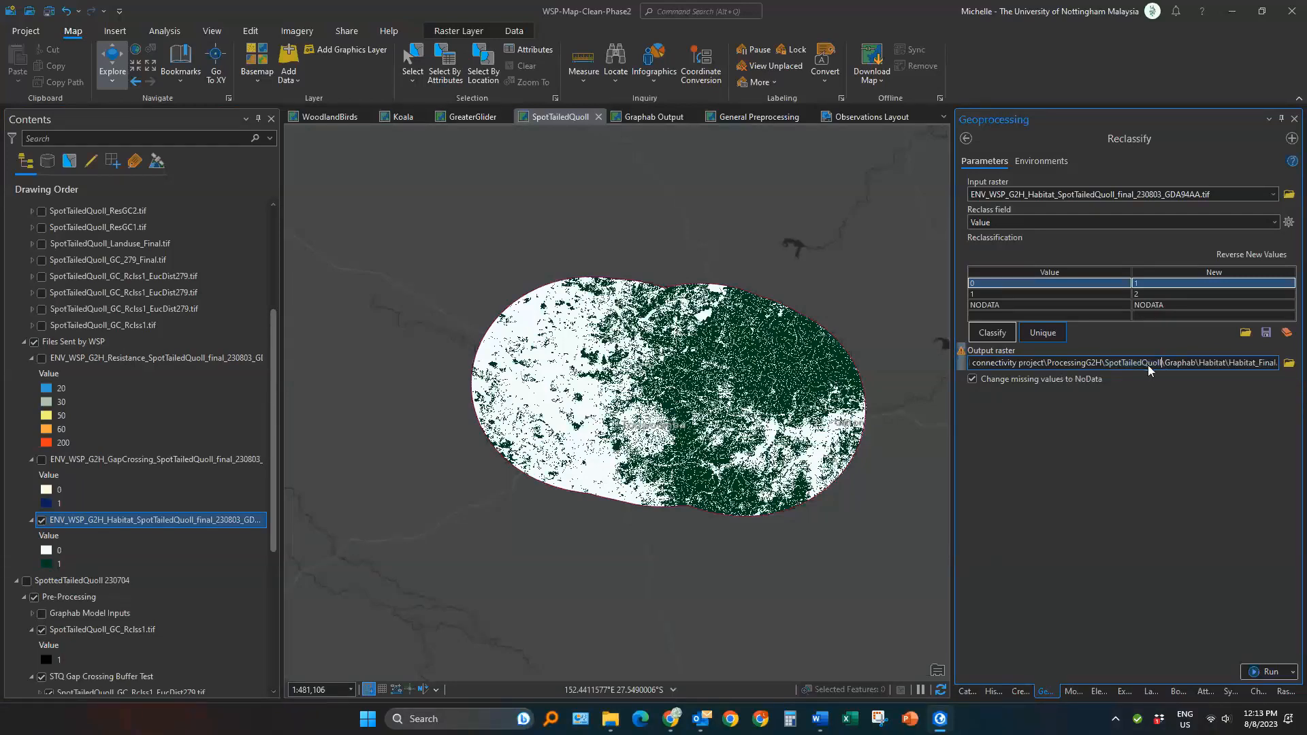
{"action": "key", "text": "Right"}
{"action": "key", "text": "Right"}
{"action": "key", "text": "Right"}
{"action": "key", "text": "Right"}
{"action": "key", "text": "Right"}
{"action": "key", "text": "Right"}
{"action": "key", "text": "Right"}
{"action": "key", "text": "Right"}
{"action": "left_click", "coordinate": [1161, 460]}
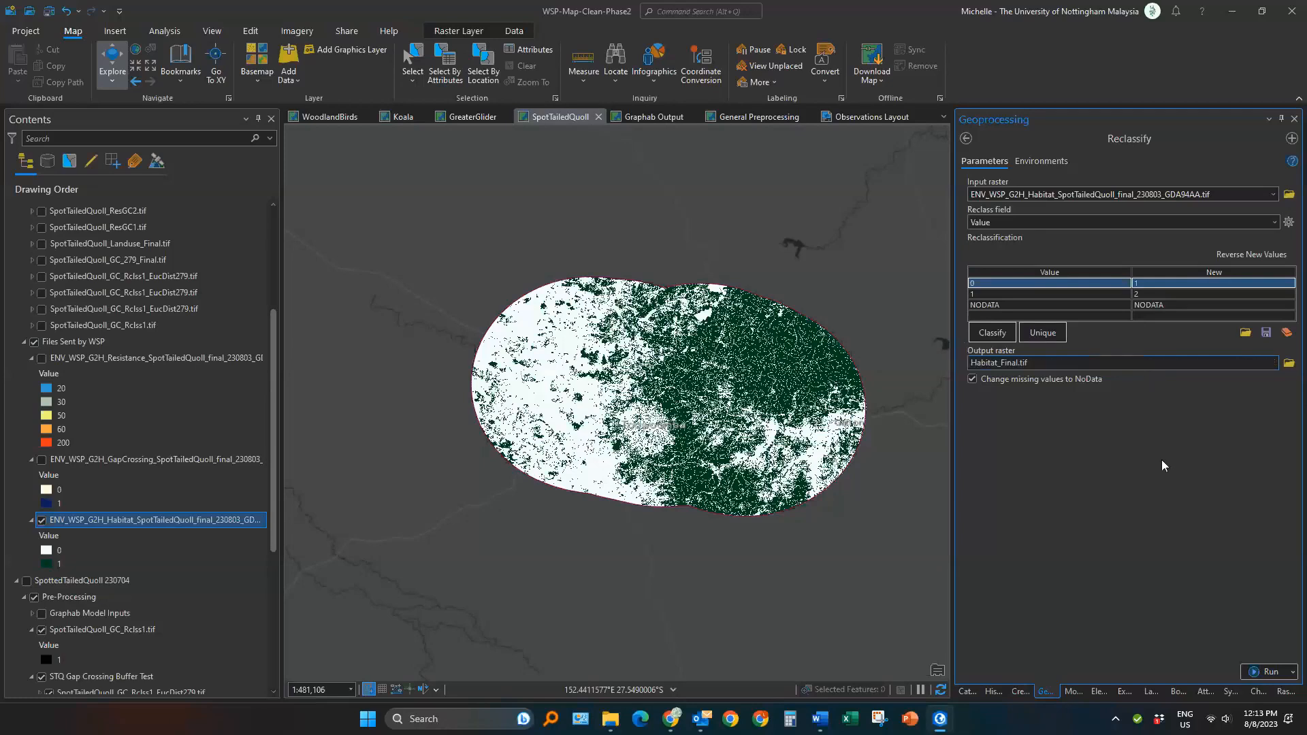
Try to run Reclassify on the SpotTailedQuoll habitat raster and examine the run's message details
{"action": "left_click", "coordinate": [1258, 669]}
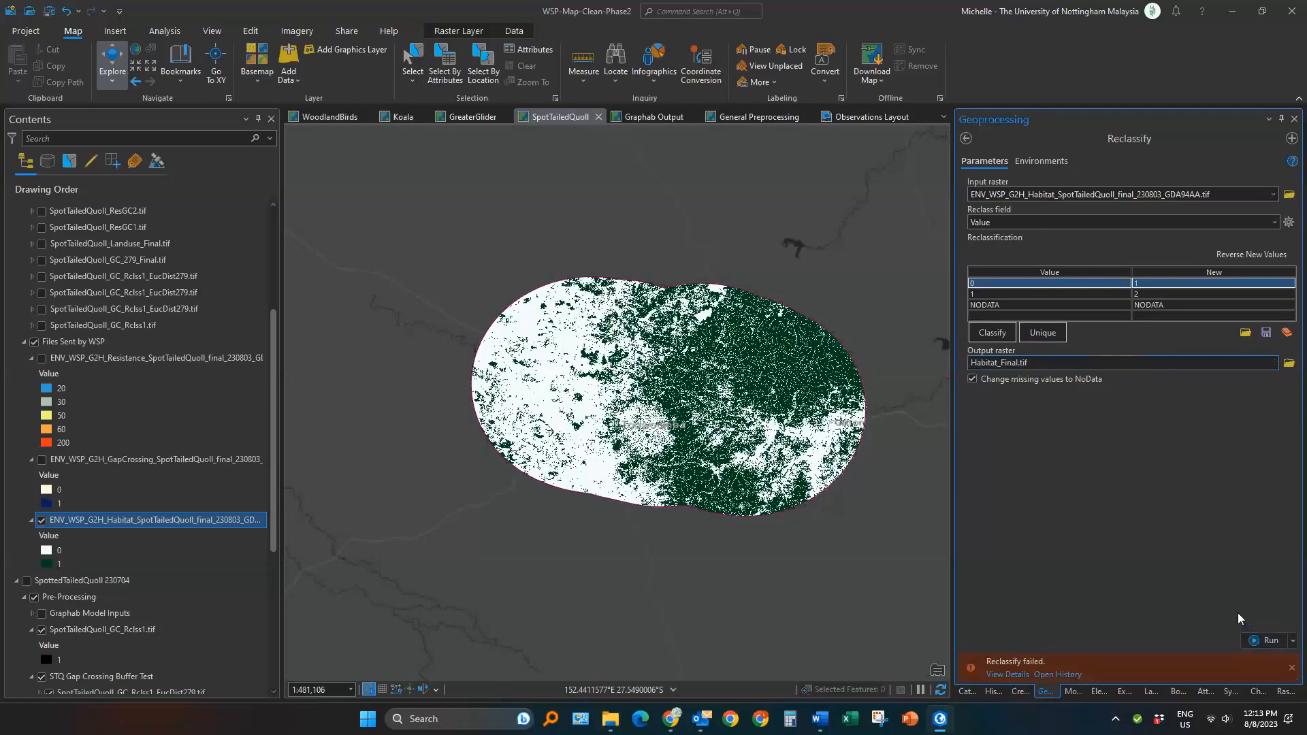
{"action": "left_click", "coordinate": [1007, 674]}
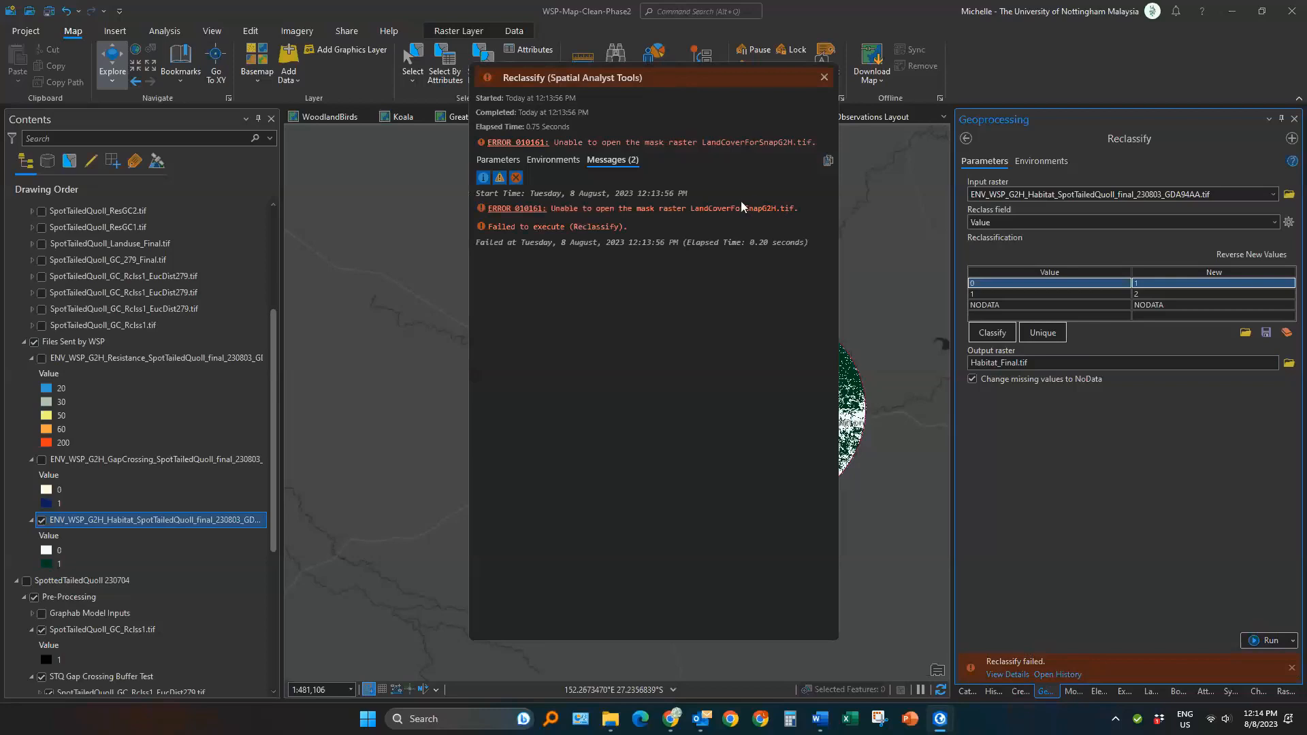
{"action": "left_click", "coordinate": [823, 79]}
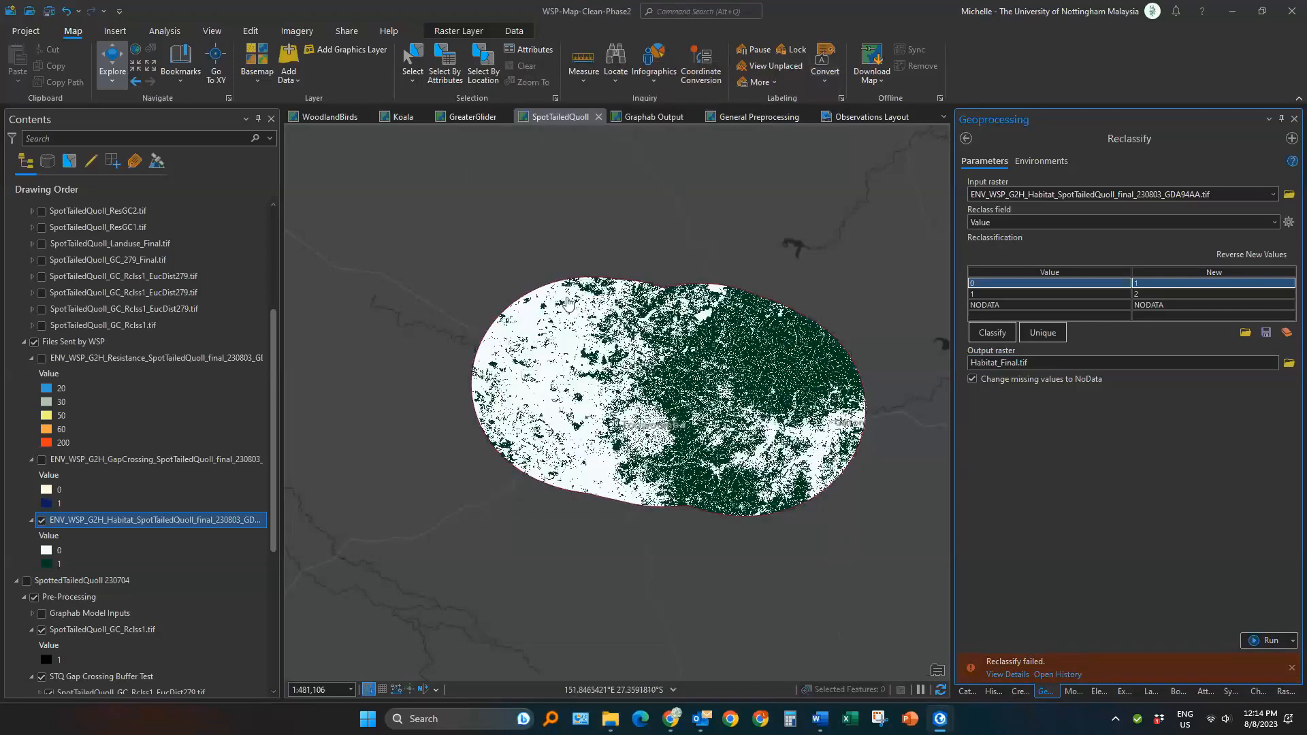
Set the Reclassify processing extent to match the LandCoverForSnapG2H.tif layer
{"action": "left_click", "coordinate": [1038, 162]}
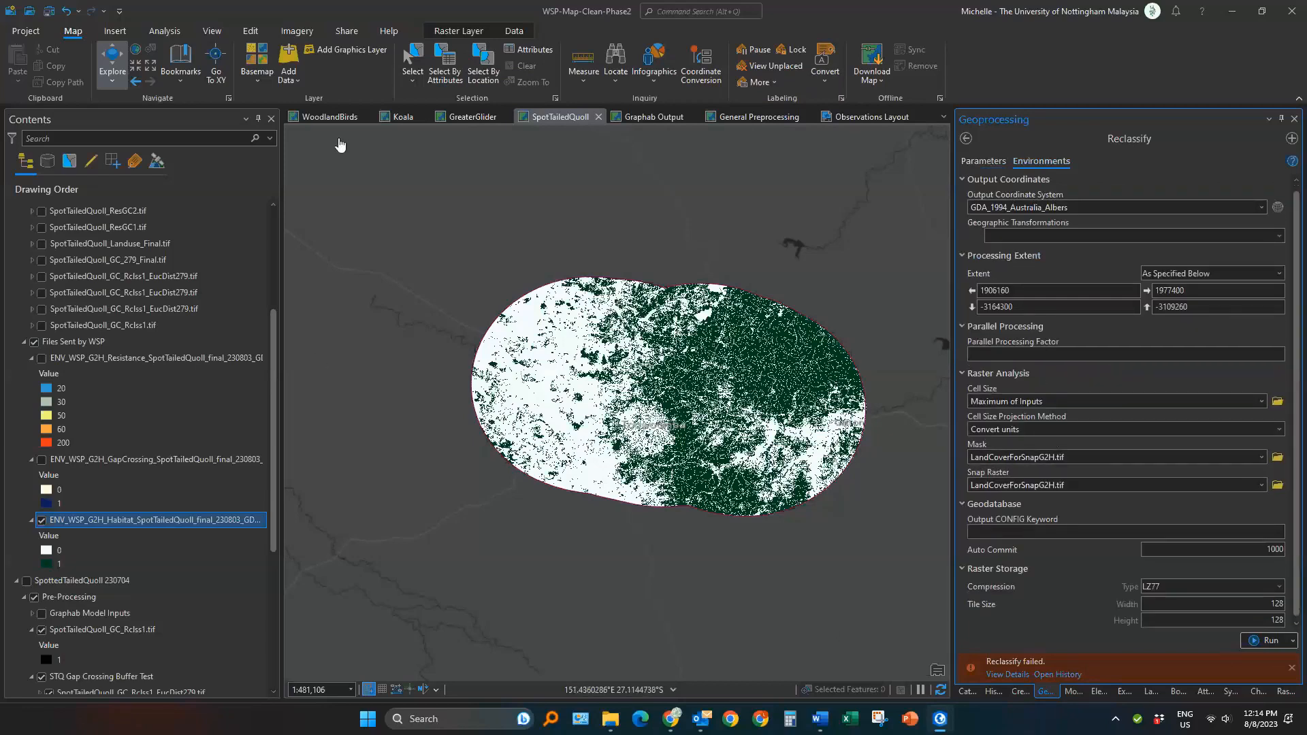
{"action": "scroll", "coordinate": [127, 494], "scroll_direction": "down", "scroll_amount": 5}
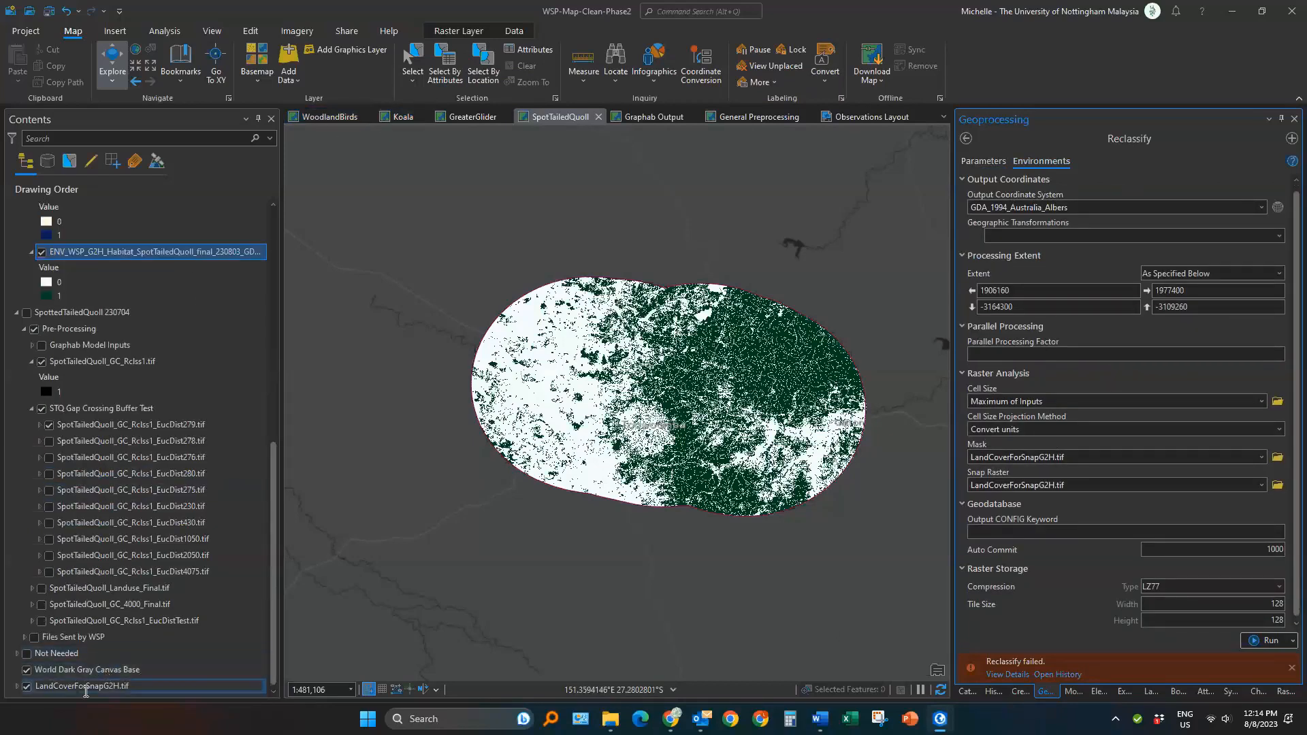
{"action": "left_click", "coordinate": [82, 686]}
{"action": "left_click", "coordinate": [1174, 272]}
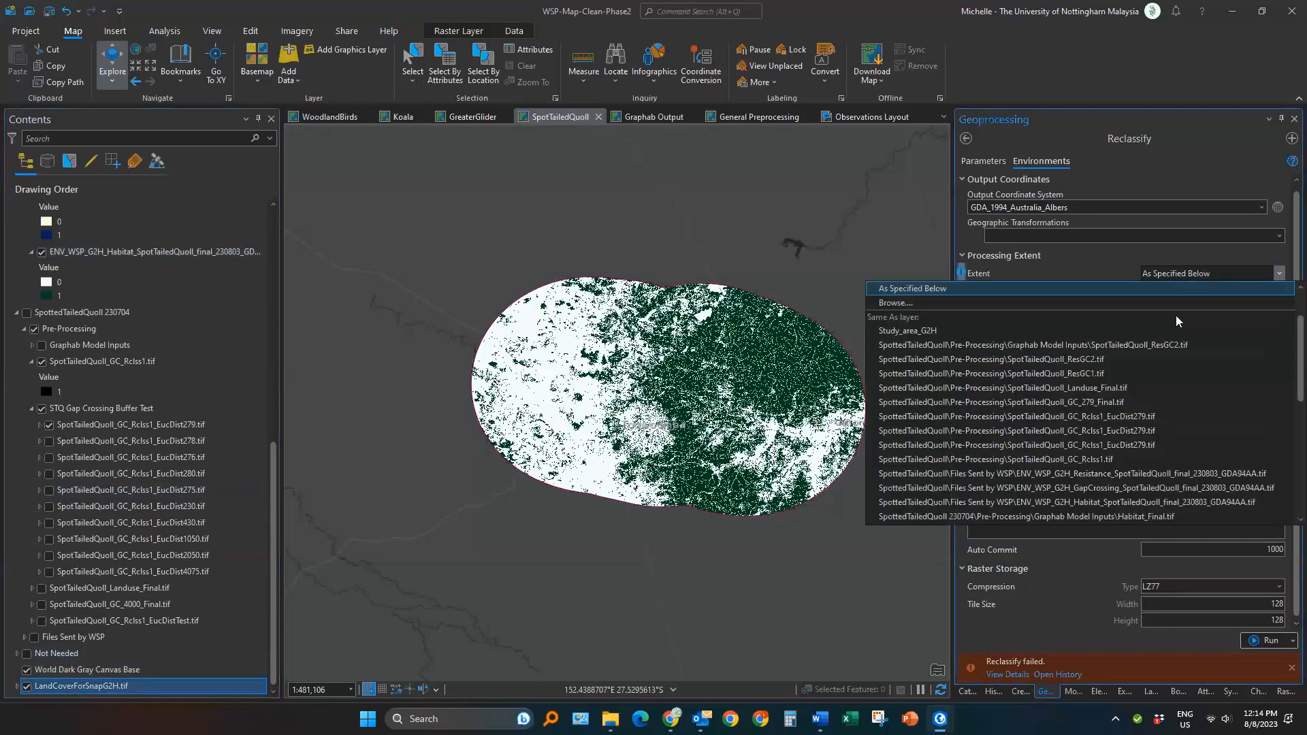
{"action": "scroll", "coordinate": [919, 518], "scroll_direction": "down", "scroll_amount": 5}
{"action": "left_click", "coordinate": [919, 518]}
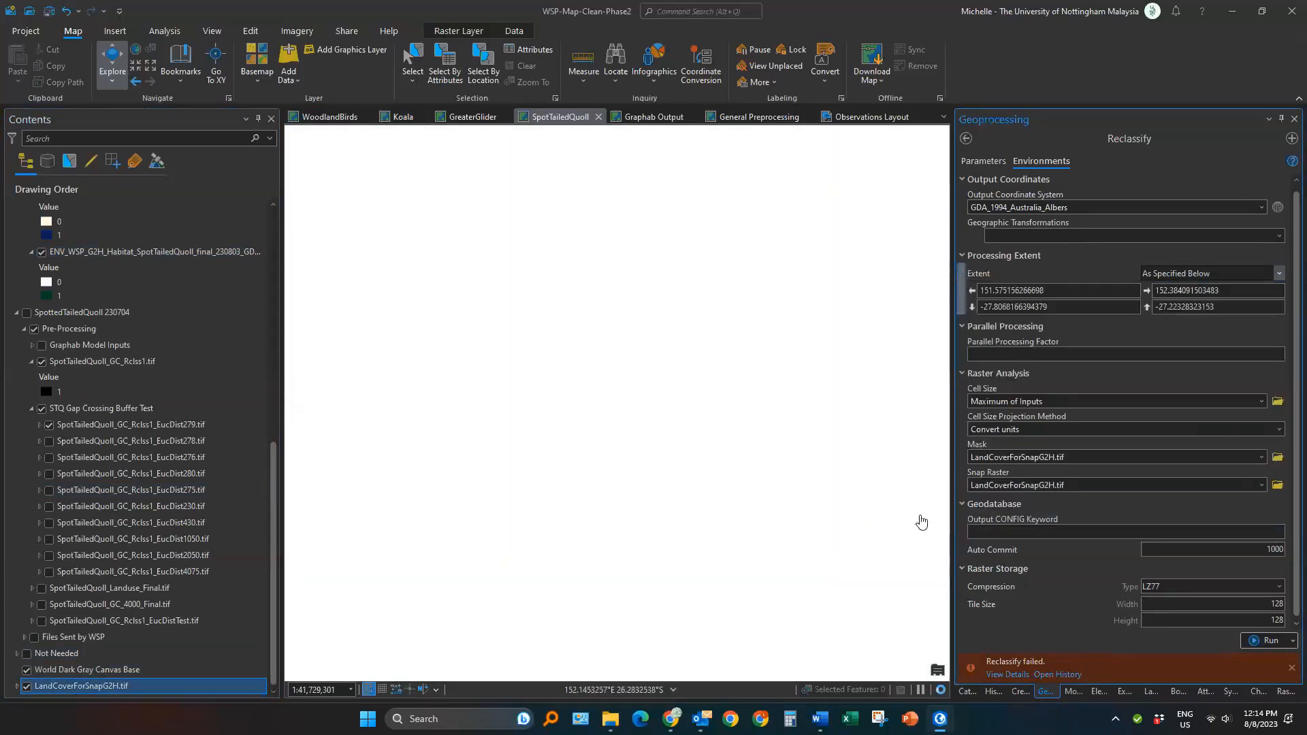
{"action": "scroll", "coordinate": [769, 408], "scroll_direction": "up", "scroll_amount": 6}
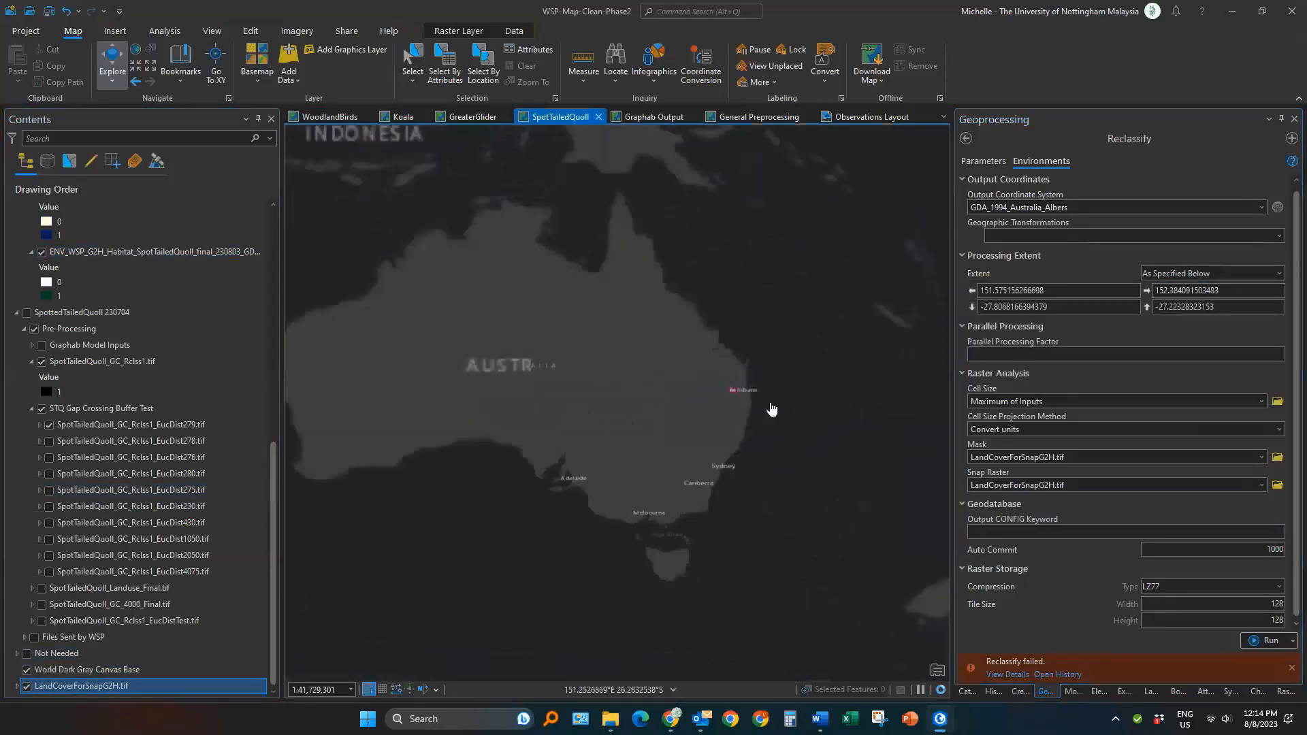
{"action": "left_click_drag", "start_coordinate": [507, 168], "coordinate": [495, 151]}
{"action": "left_click_drag", "start_coordinate": [656, 484], "coordinate": [541, 230]}
Reselect LandCoverForSnapG2H.tif as both the mask and the snap raster for Reclassify
{"action": "left_click", "coordinate": [1263, 457]}
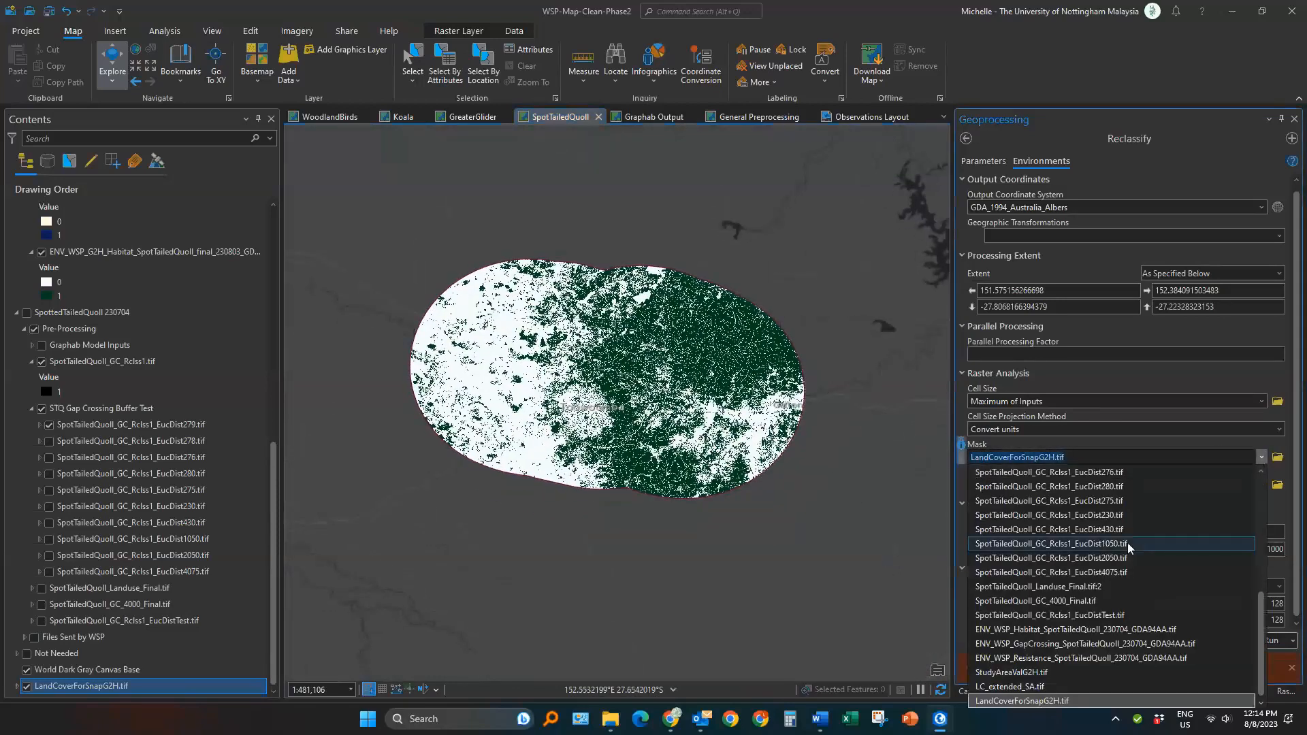
{"action": "left_click", "coordinate": [1022, 702]}
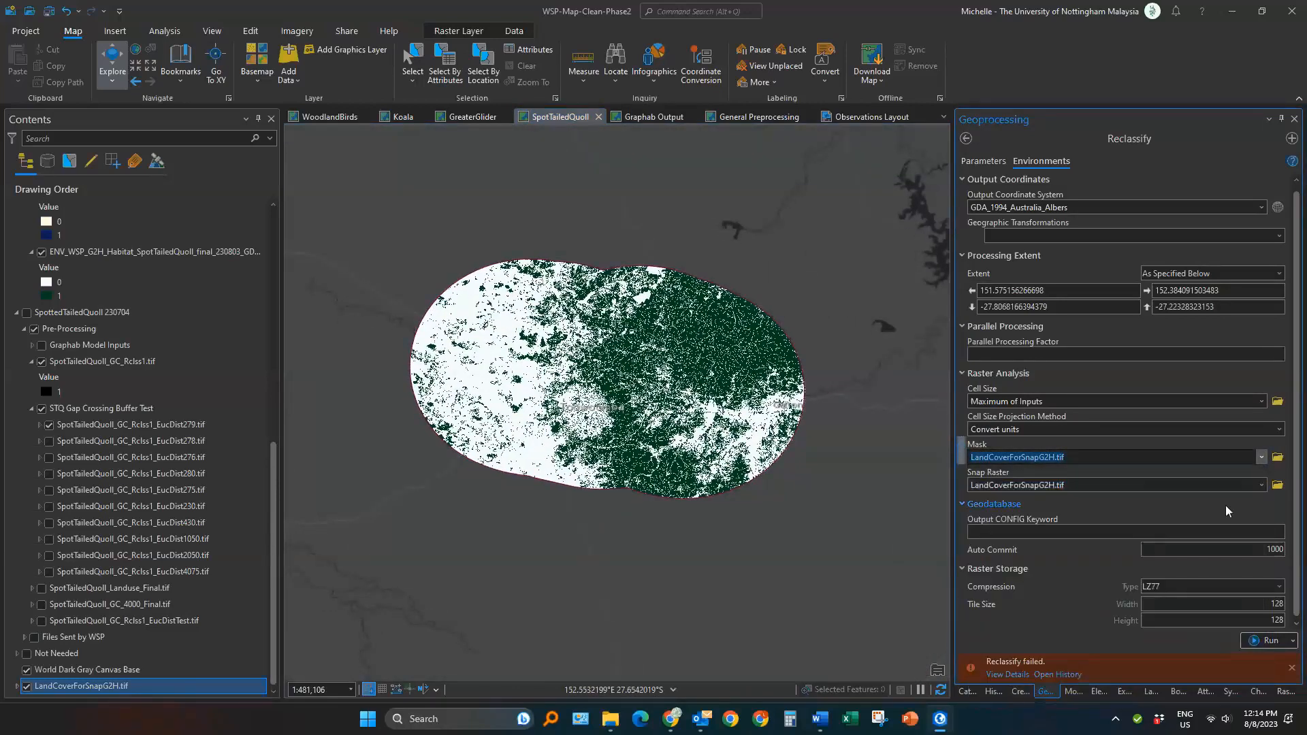
{"action": "left_click", "coordinate": [1261, 485]}
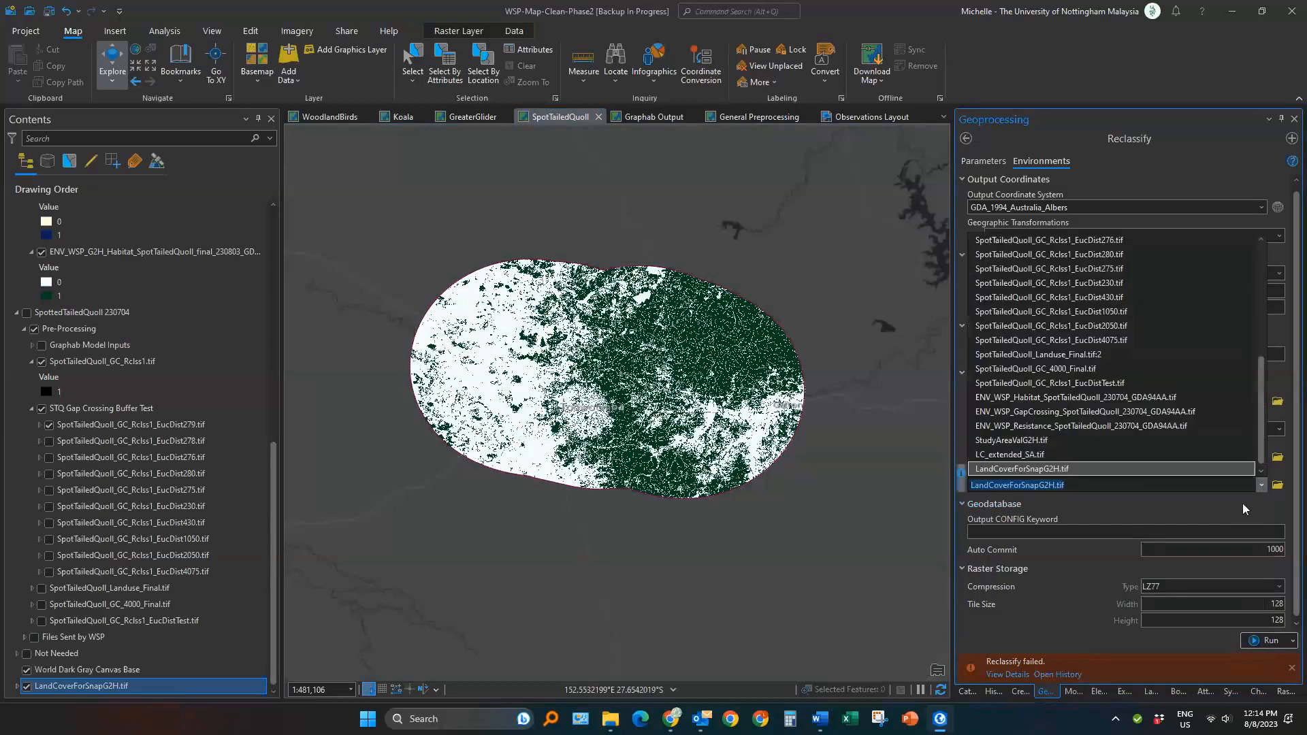
{"action": "left_click", "coordinate": [1065, 470]}
Try the habitat Reclassify run again with the reselected environment rasters and examine its message details
{"action": "left_click", "coordinate": [983, 161]}
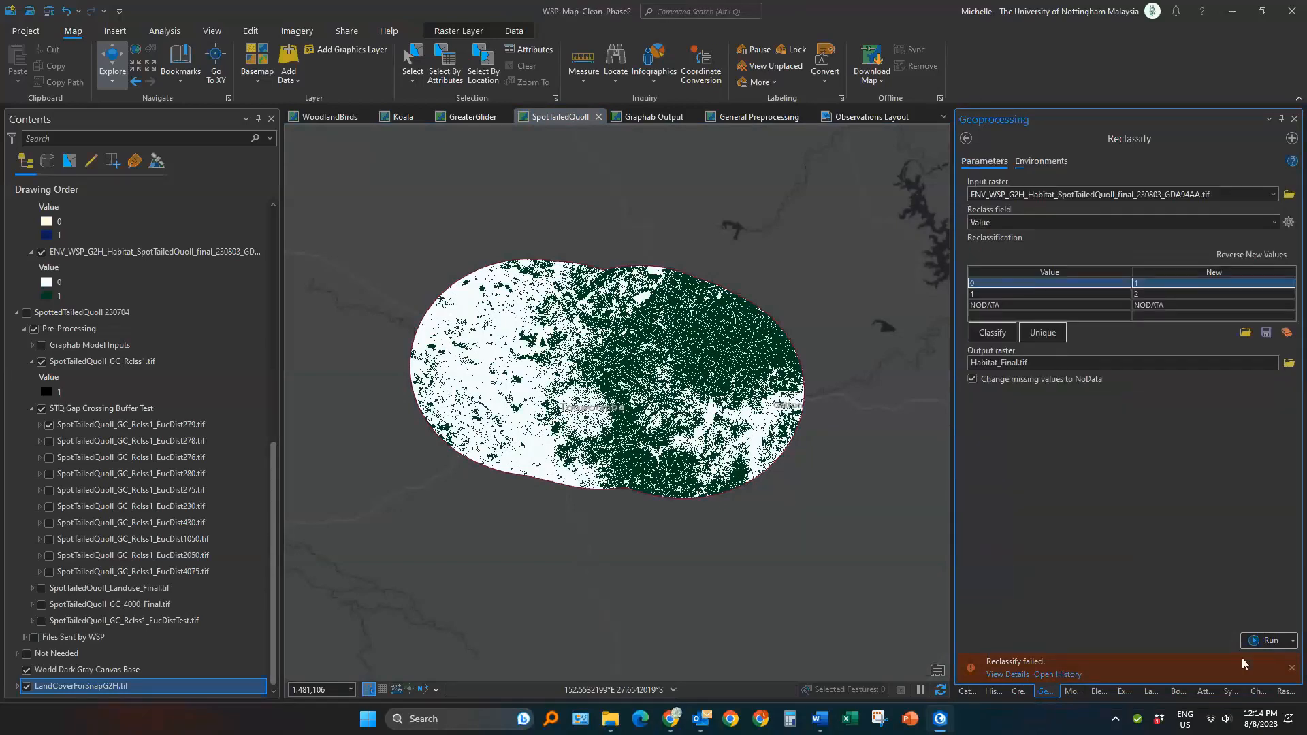
{"action": "left_click", "coordinate": [1265, 630]}
{"action": "left_click", "coordinate": [1006, 674]}
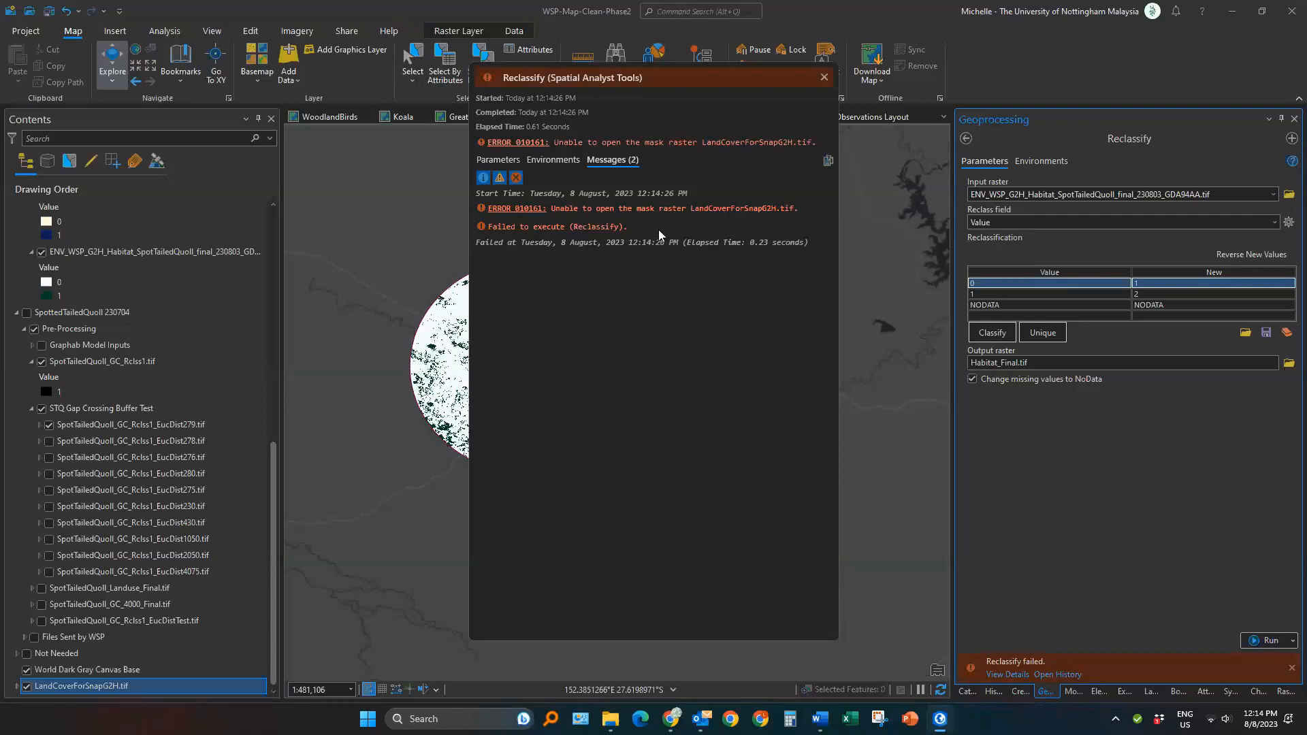
{"action": "left_click", "coordinate": [823, 77]}
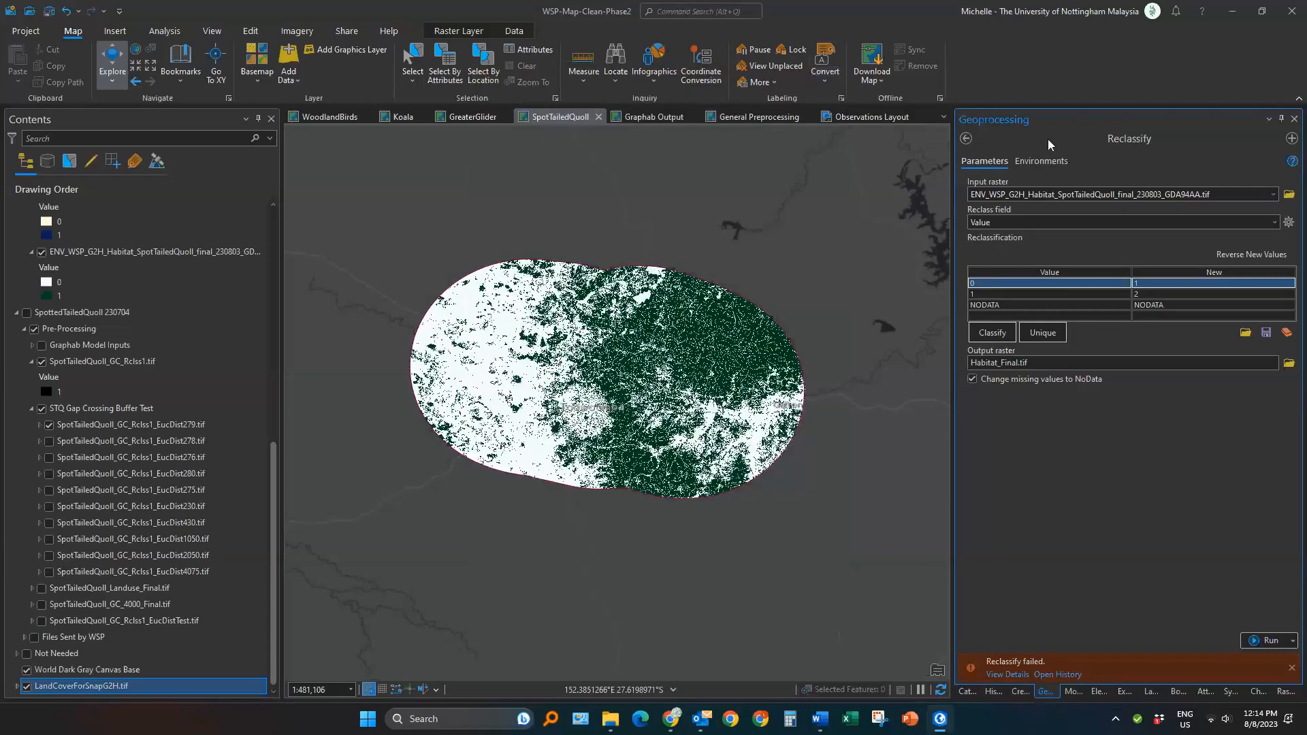
Reselect the LandCoverForSnapG2H.tif map layer for the Reclassify extent, mask and snap raster, and try the run again
{"action": "left_click", "coordinate": [1063, 163]}
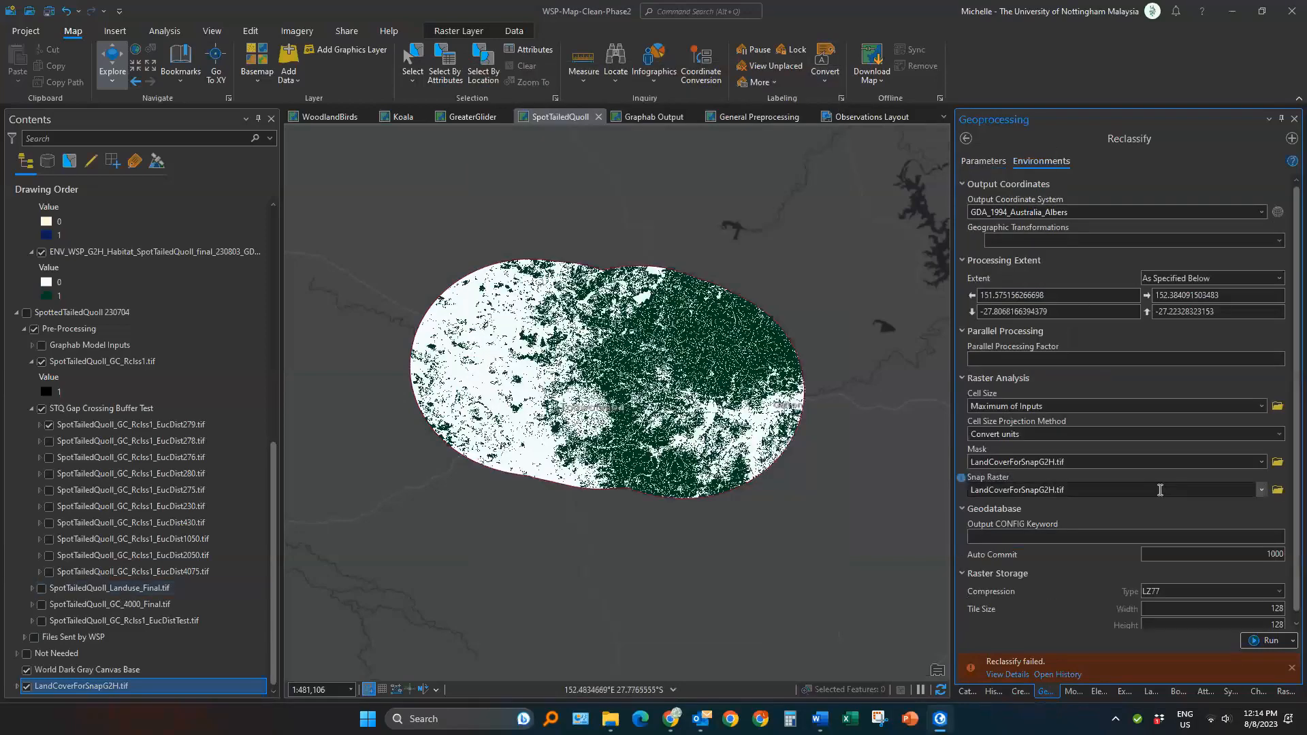
{"action": "left_click", "coordinate": [1211, 277]}
{"action": "scroll", "coordinate": [952, 477], "scroll_direction": "down", "scroll_amount": 5}
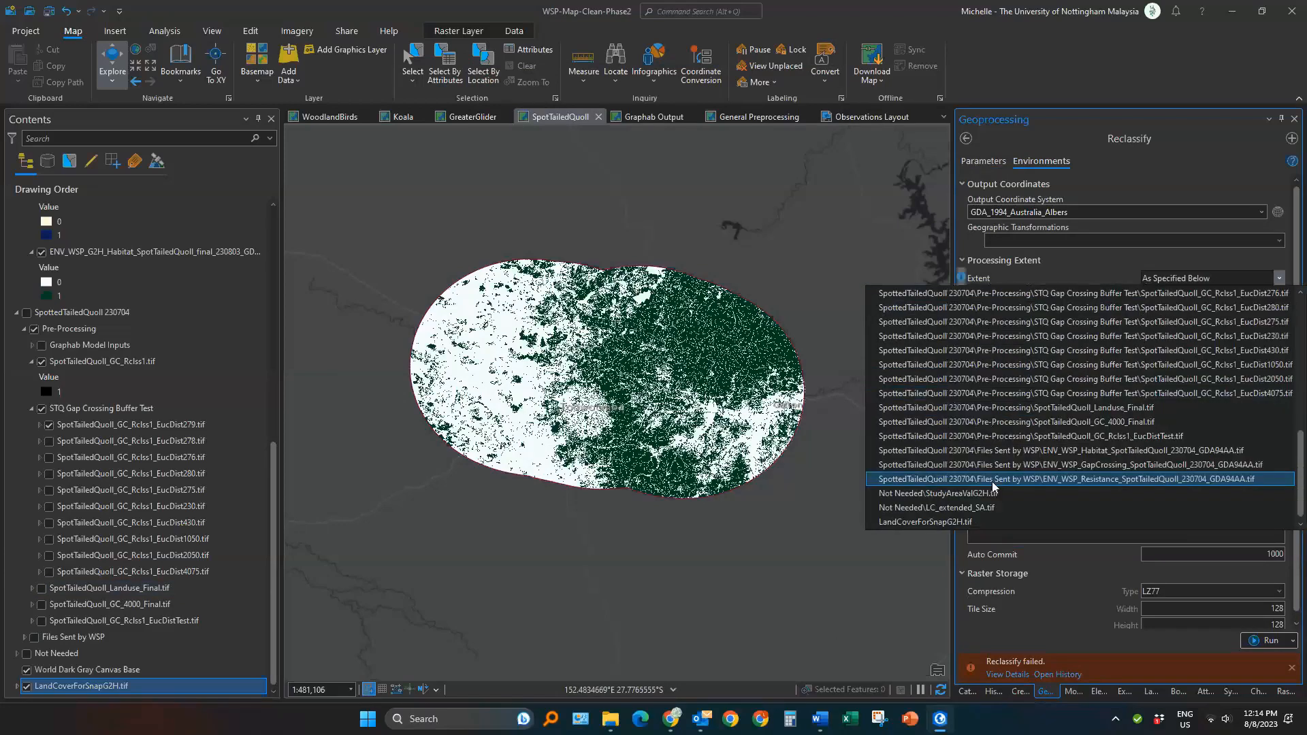
{"action": "left_click", "coordinate": [946, 522]}
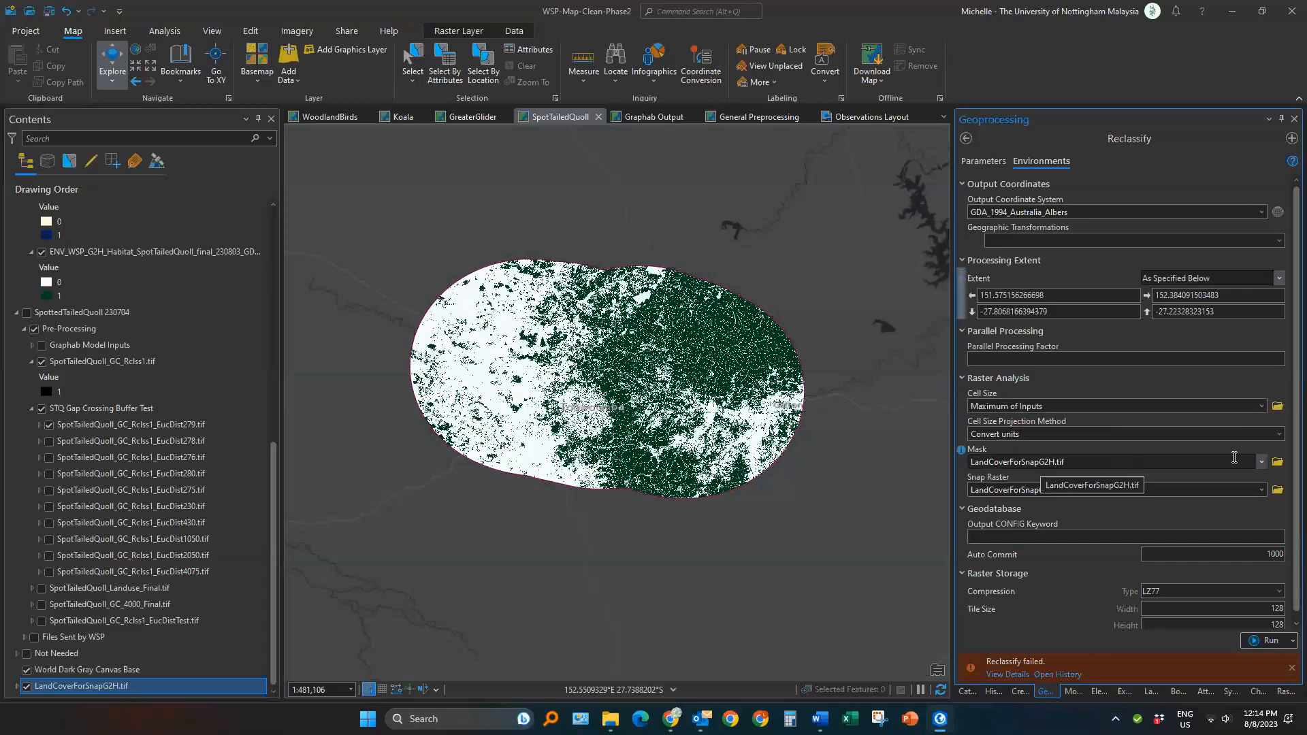
{"action": "left_click", "coordinate": [1262, 462]}
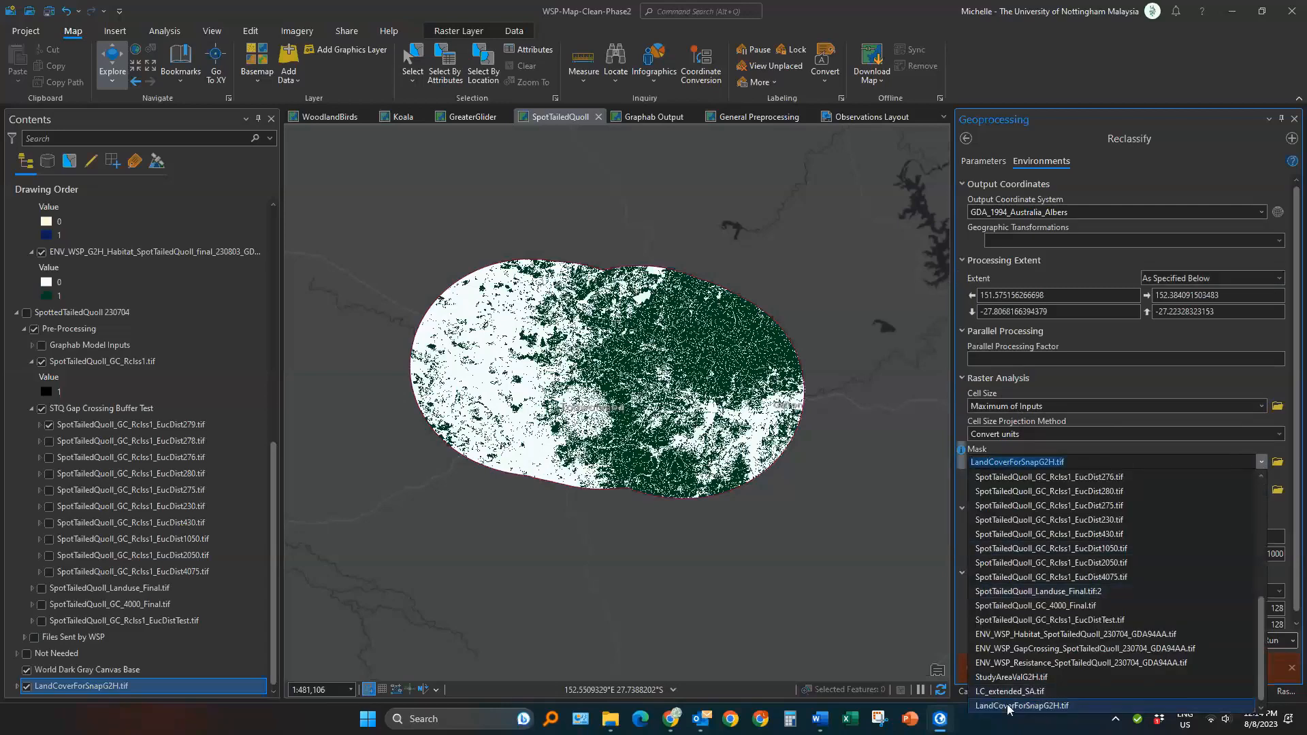
{"action": "left_click", "coordinate": [1201, 502]}
{"action": "left_click", "coordinate": [1261, 490]}
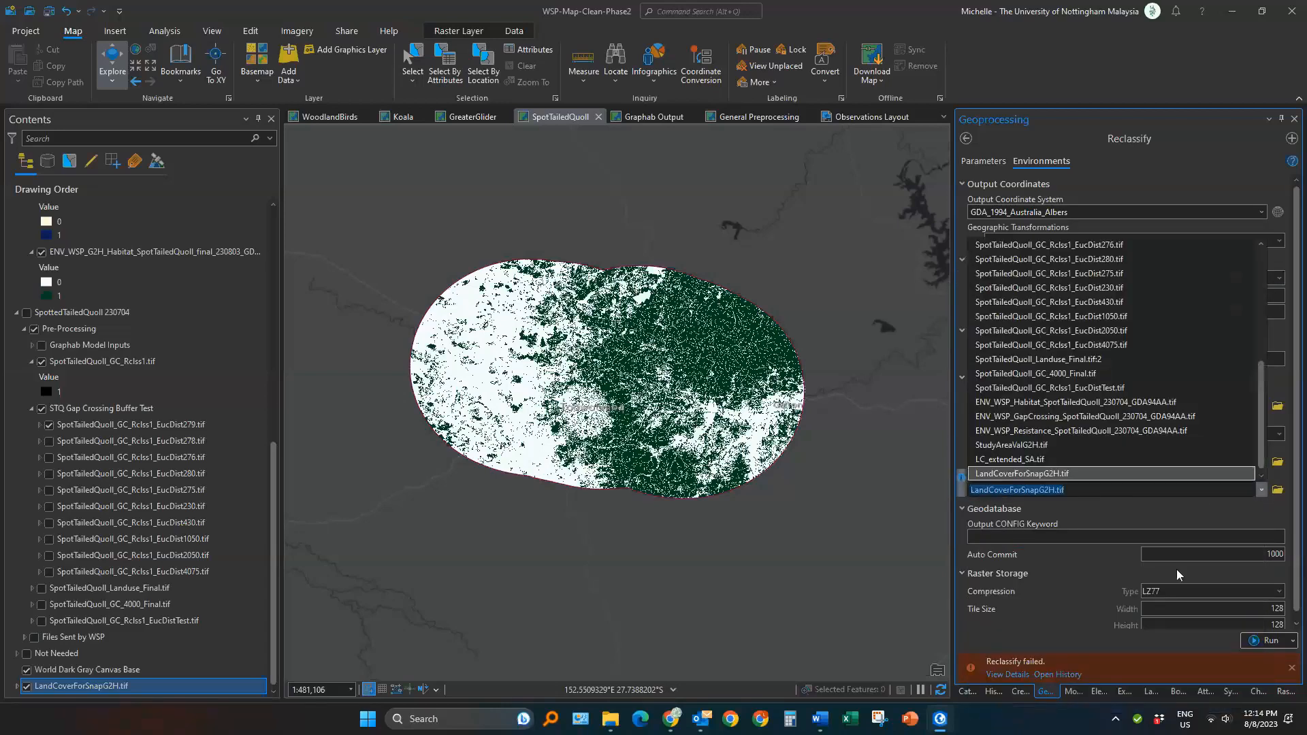
{"action": "left_click", "coordinate": [1039, 473]}
{"action": "left_click", "coordinate": [1249, 641]}
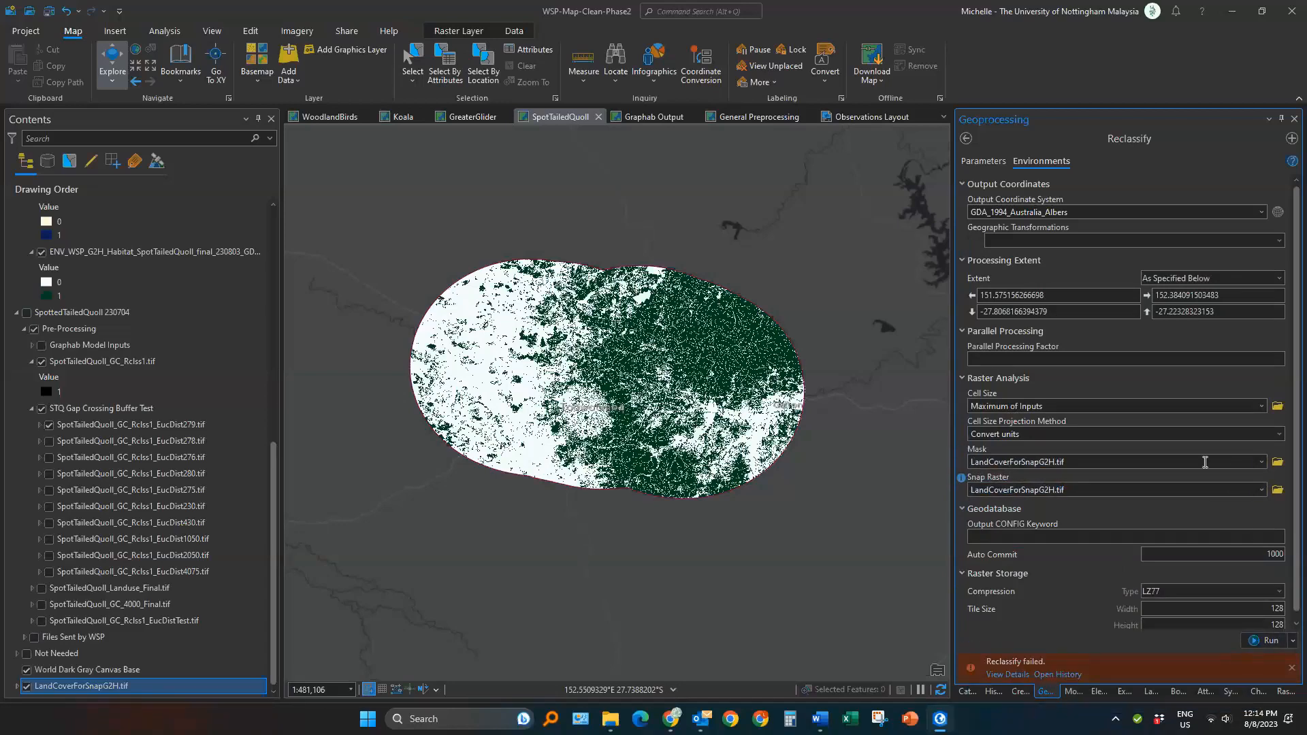
Save the project and set the Reclassify mask to the LandCoverForSnapG2H.tif file from ProcessingG2H's 1-GeneralDataAllSpecies folder
{"action": "key", "text": "ctrl+s"}
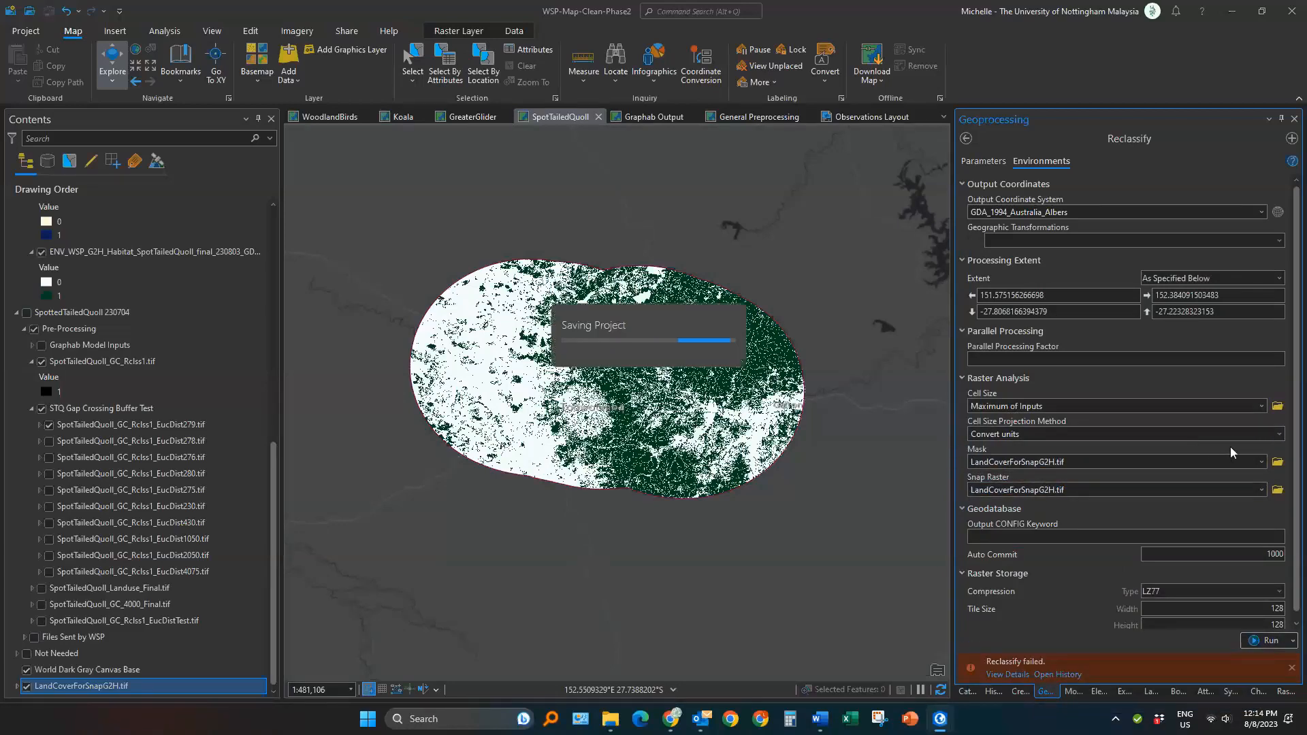
{"action": "left_click", "coordinate": [1277, 463]}
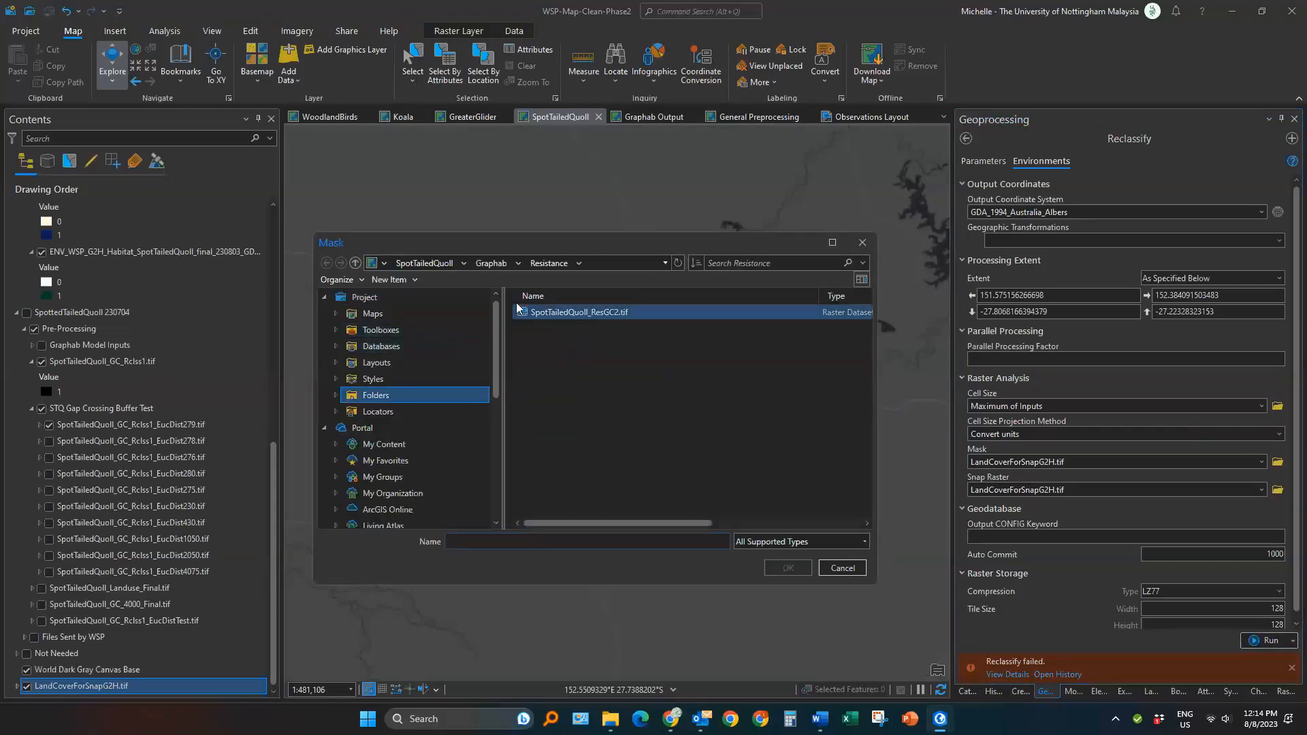
{"action": "left_click", "coordinate": [483, 265]}
{"action": "left_click", "coordinate": [423, 263]}
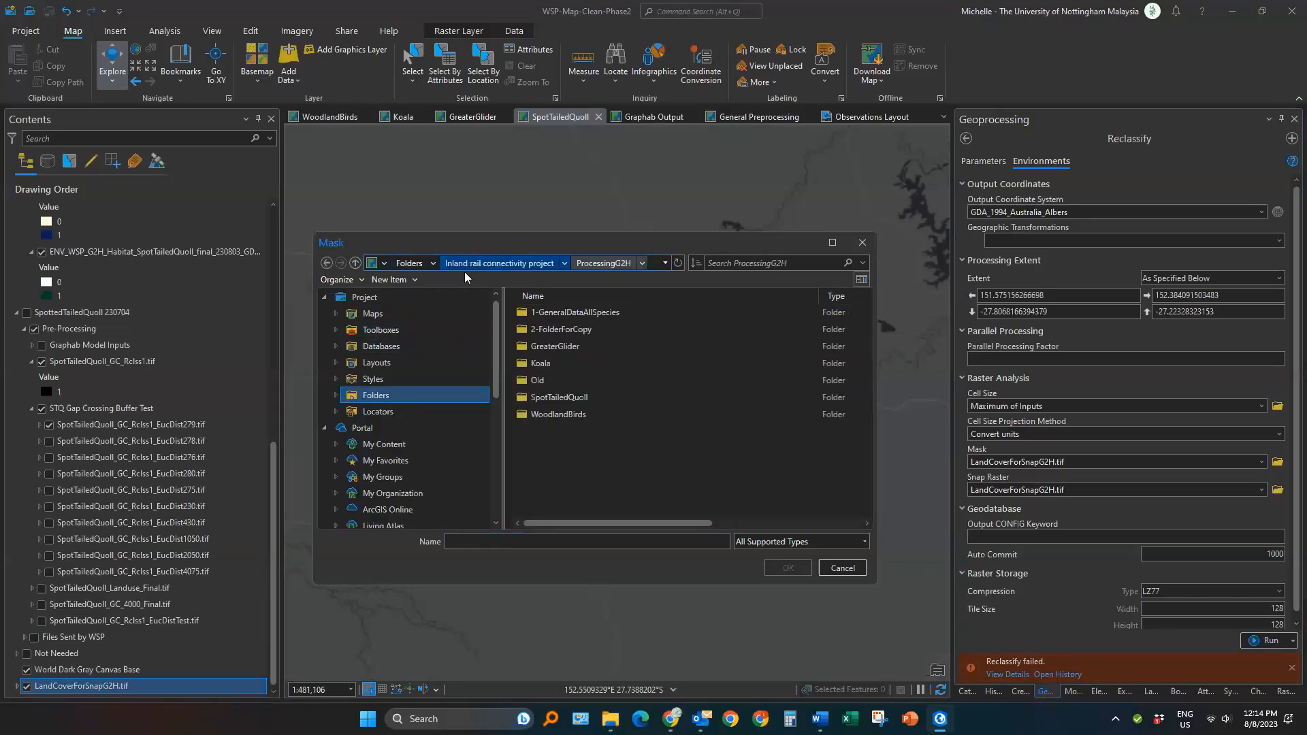
{"action": "double_click", "coordinate": [586, 313]}
{"action": "left_click", "coordinate": [591, 330]}
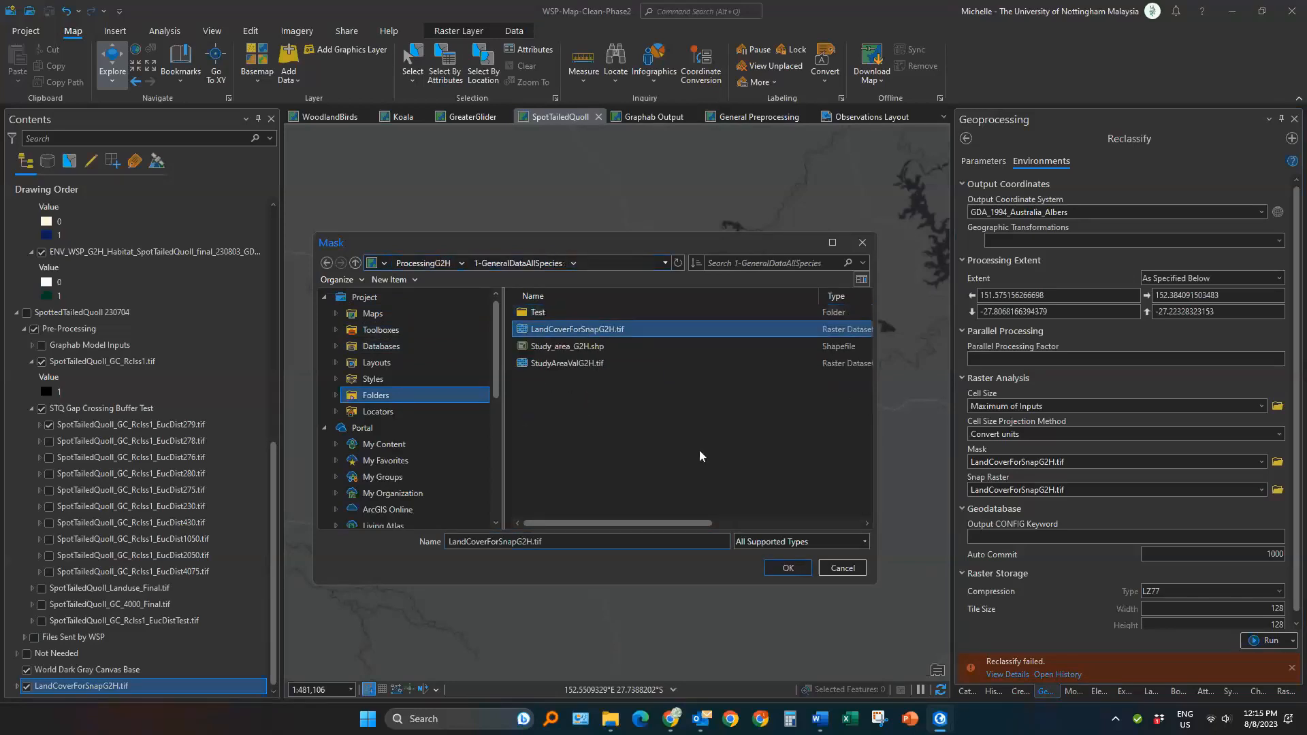
{"action": "left_click", "coordinate": [788, 568]}
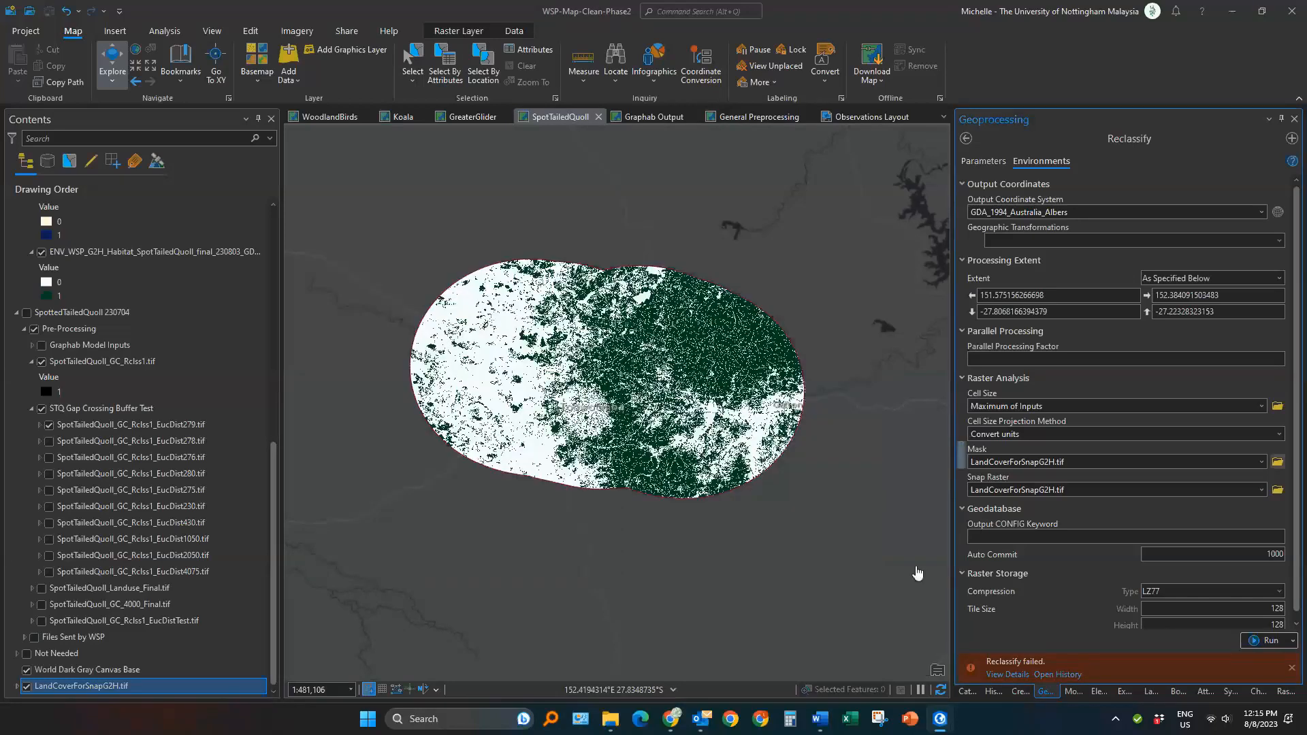
Set the snap raster to the LandCoverForSnapG2H.tif file from the 1-GeneralDataAllSpecies folder
{"action": "left_click", "coordinate": [1277, 491]}
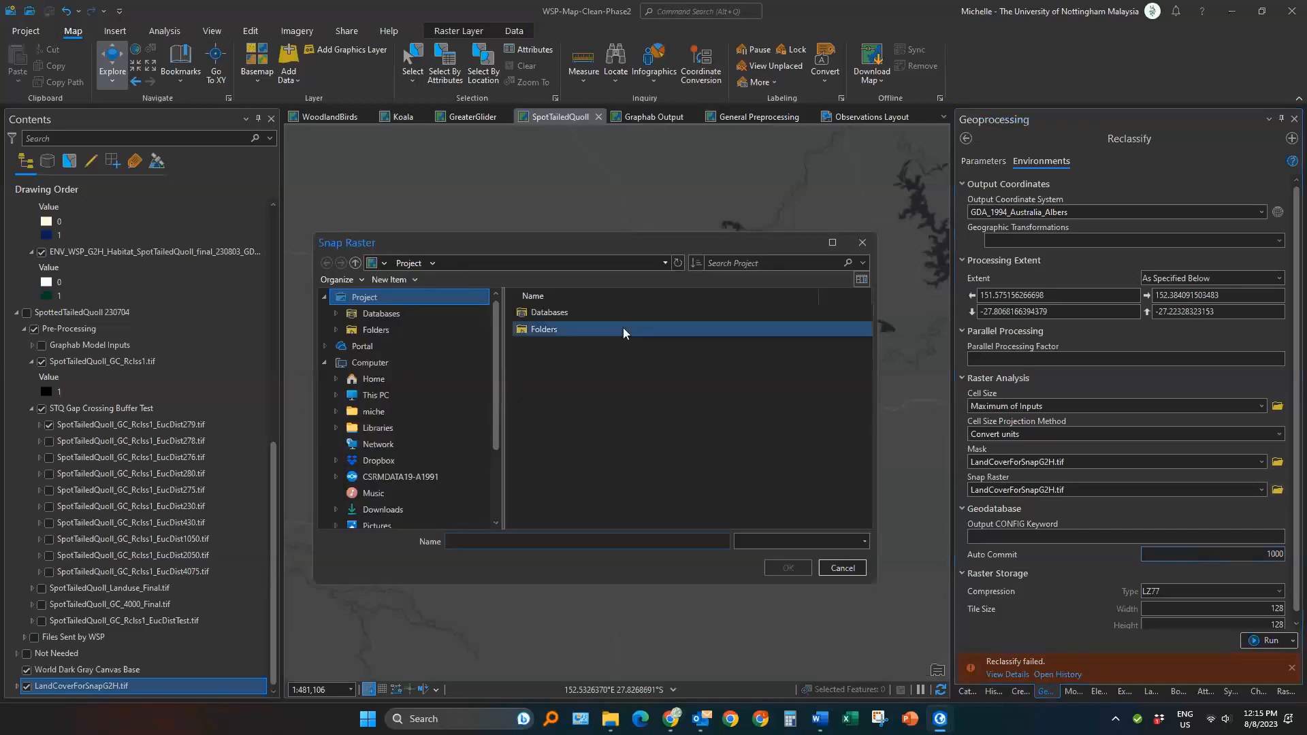
{"action": "left_click", "coordinate": [589, 330]}
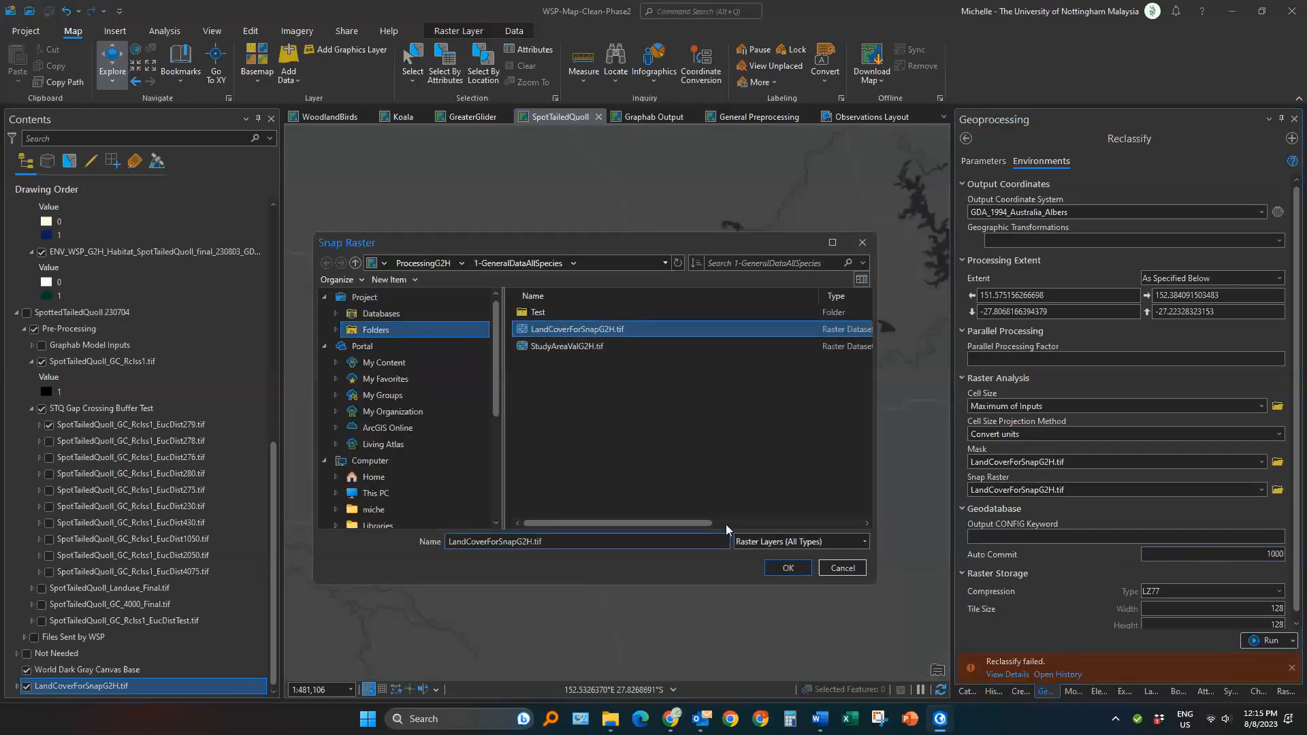
{"action": "left_click", "coordinate": [786, 567]}
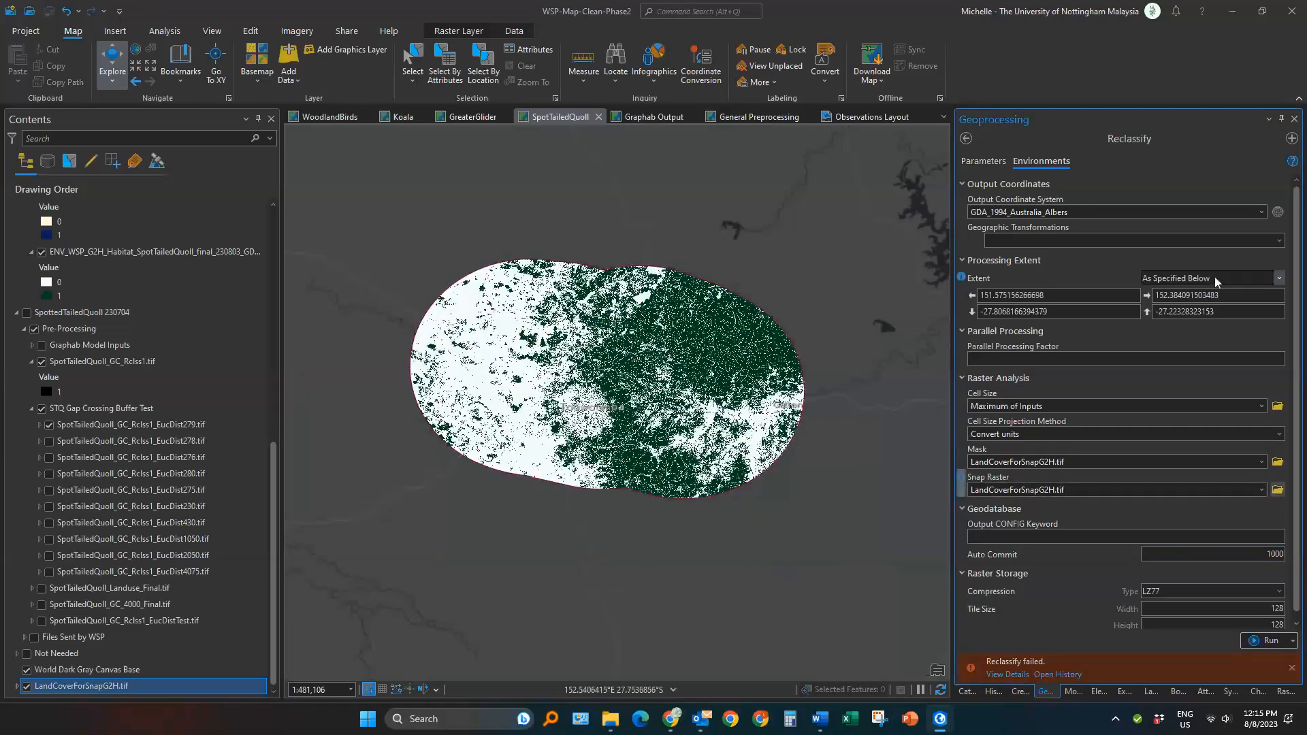
Set the processing extent from the LandCoverForSnapG2H.tif file in 1-GeneralDataAllSpecies and run Reclassify for Habitat_Final.tif
{"action": "left_click", "coordinate": [1278, 286]}
{"action": "left_click", "coordinate": [905, 308]}
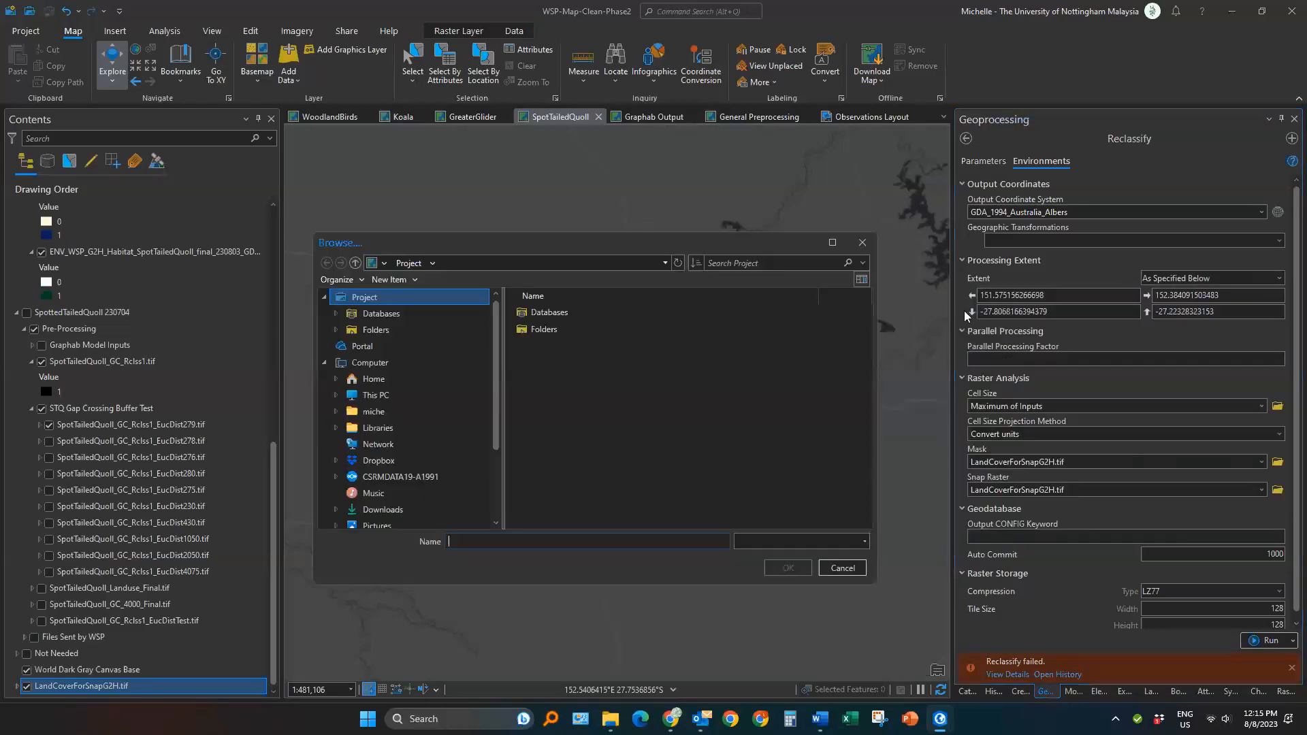
{"action": "left_click", "coordinate": [599, 333]}
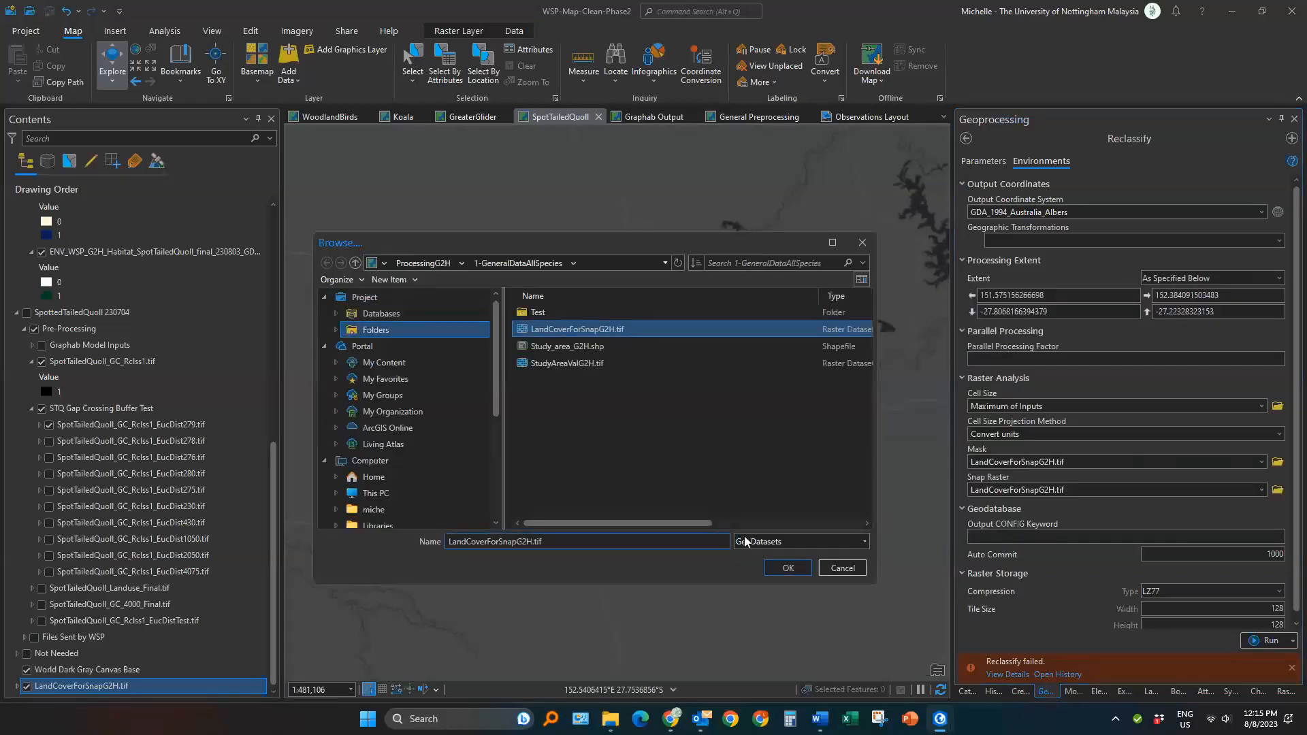
{"action": "left_click", "coordinate": [786, 568]}
{"action": "left_click", "coordinate": [1265, 672]}
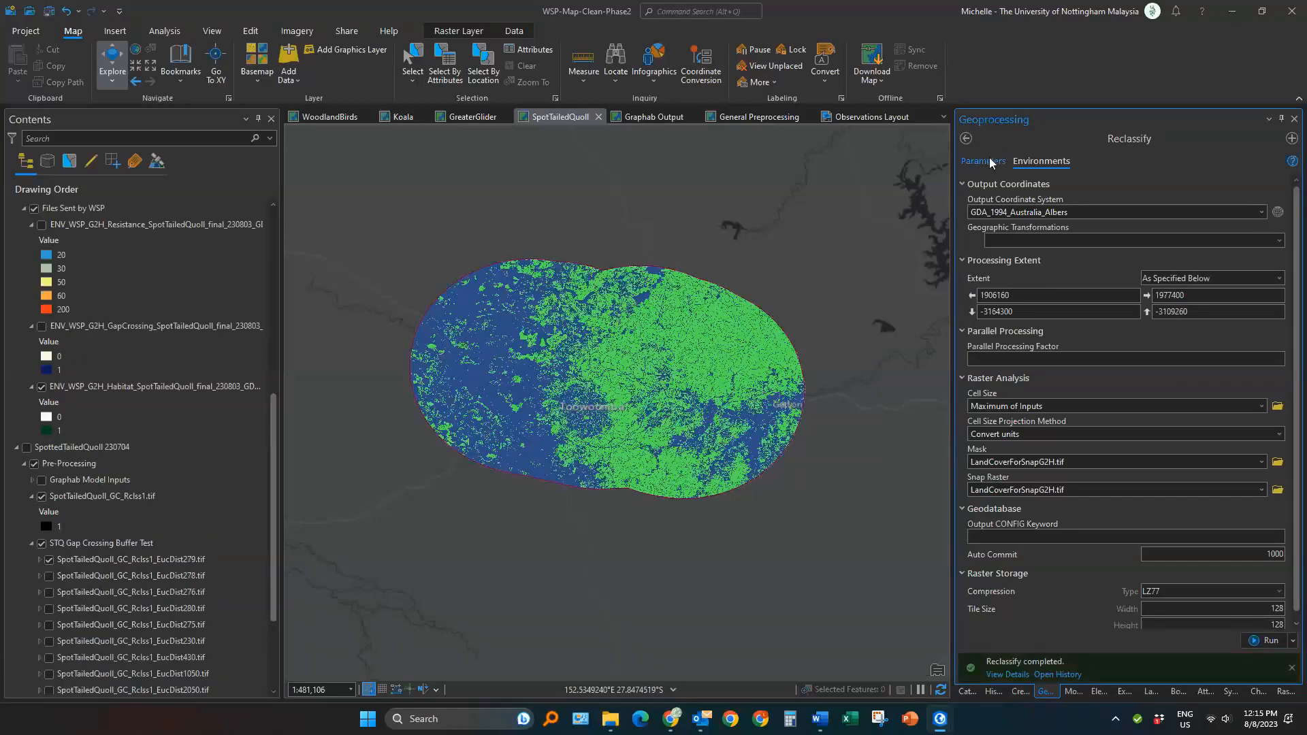
Browse to ProcessingG2H's 1-GeneralDataAllSpecies folder again and reselect LandCoverForSnapG2H.tif as the processing extent
{"action": "scroll", "coordinate": [129, 690], "scroll_direction": "down", "scroll_amount": 4}
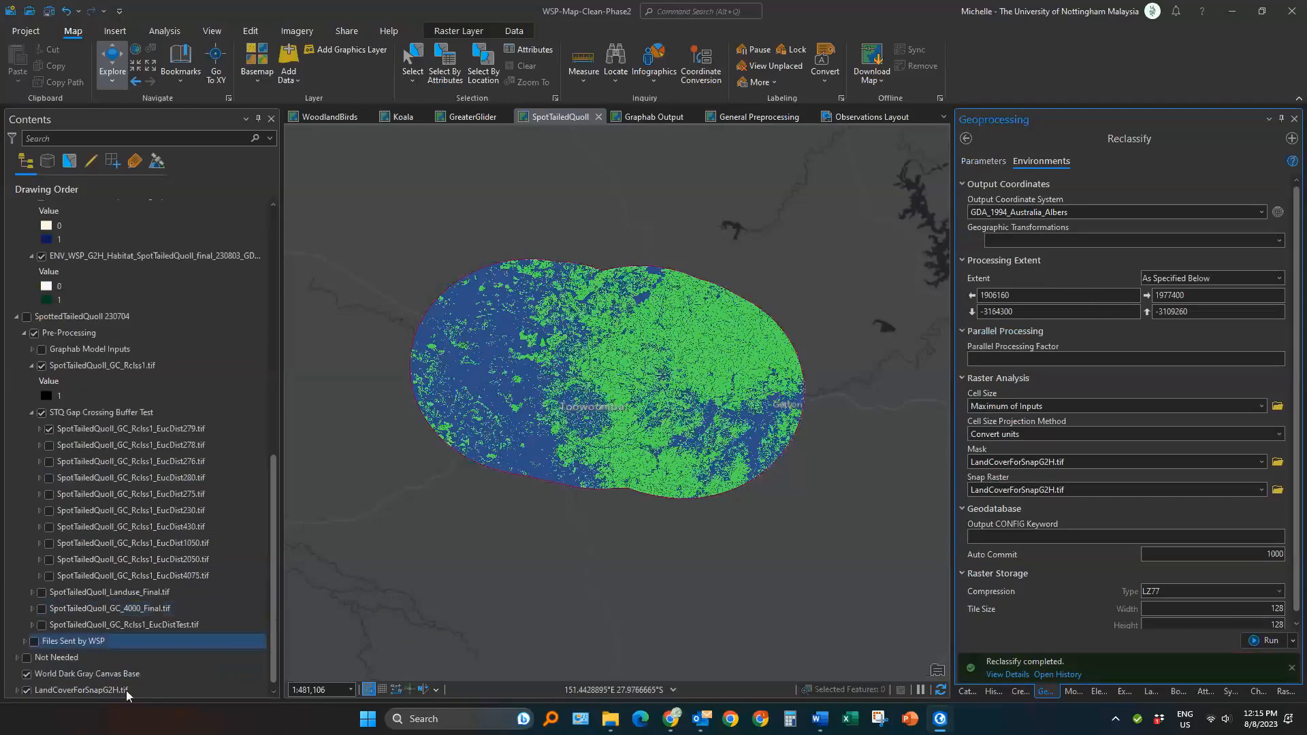
{"action": "left_click", "coordinate": [108, 673]}
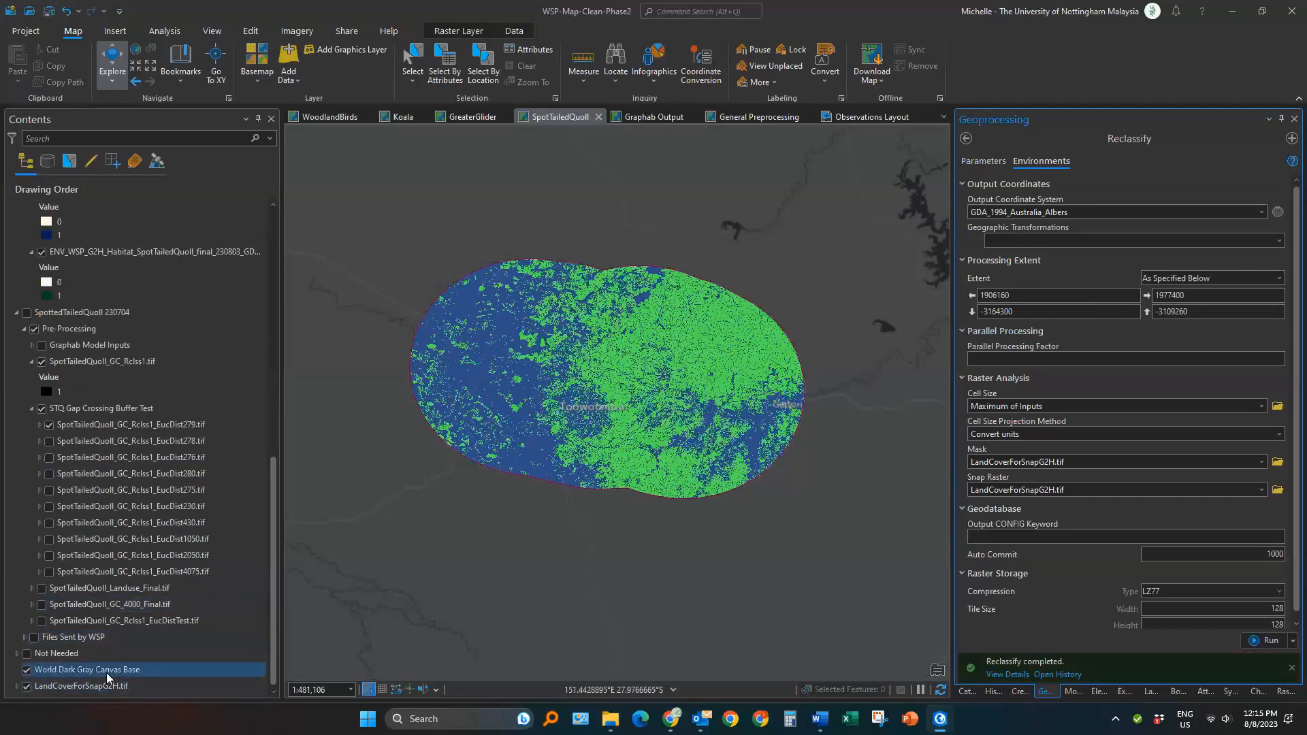
{"action": "left_click", "coordinate": [1242, 280]}
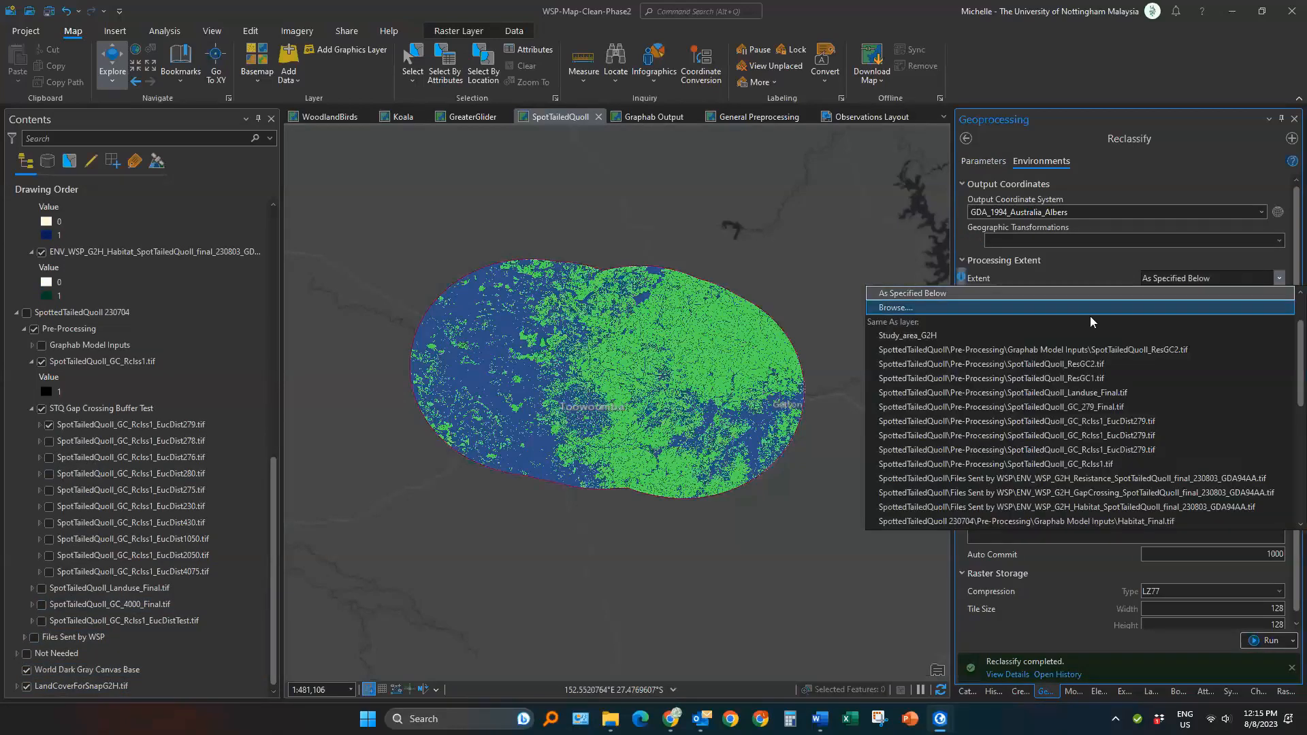
{"action": "left_click", "coordinate": [895, 308]}
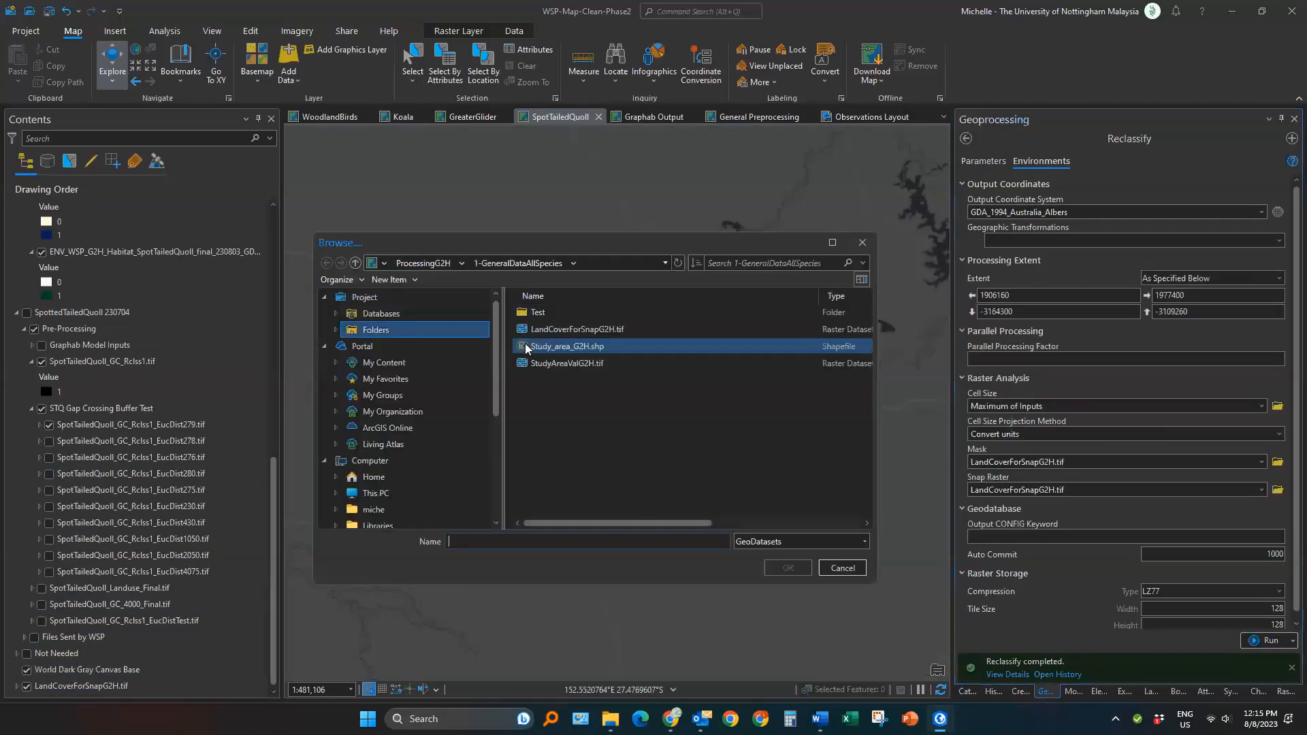
{"action": "left_click", "coordinate": [571, 334]}
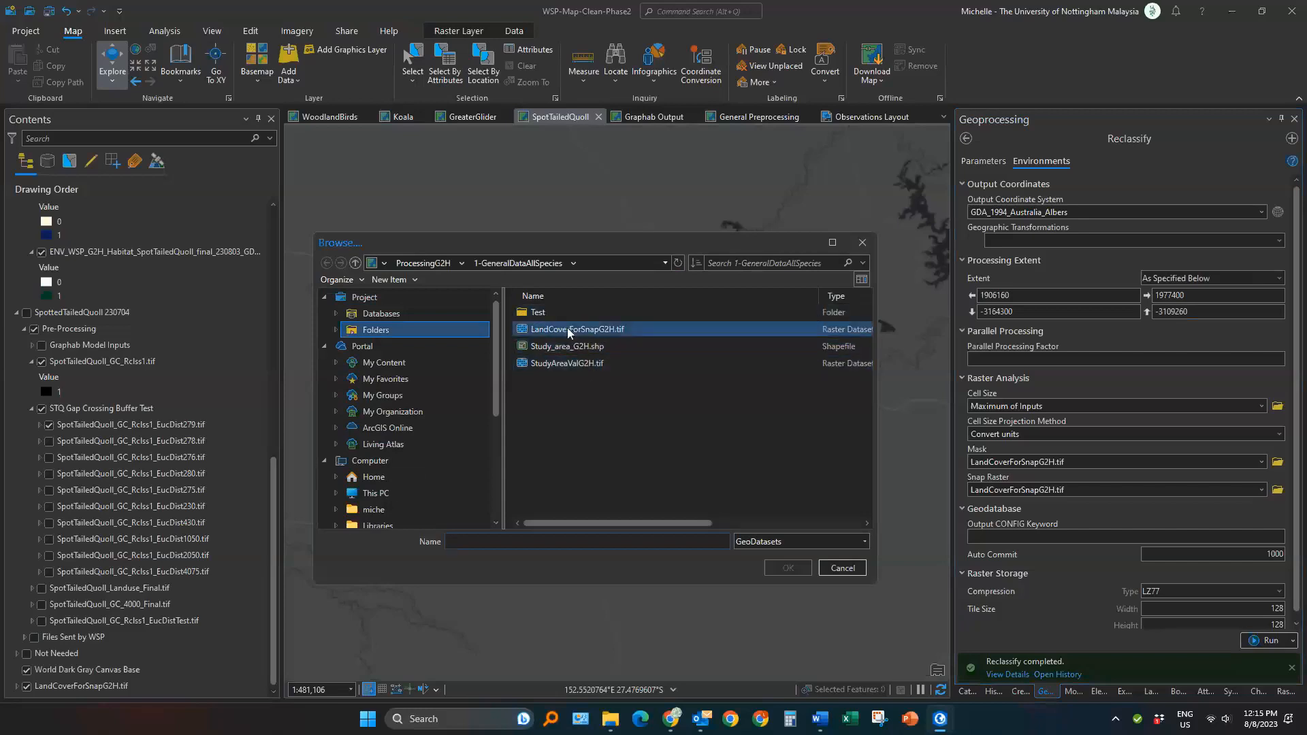
{"action": "left_click", "coordinate": [423, 262]}
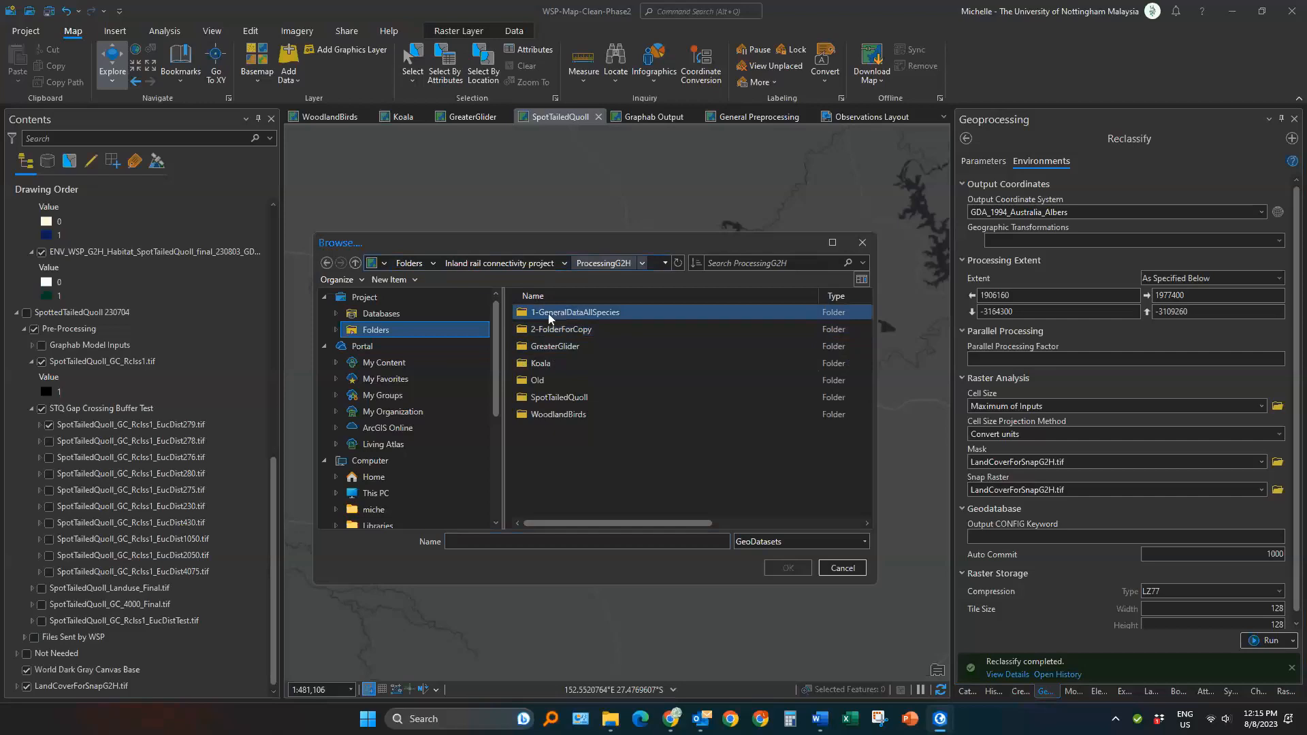
{"action": "double_click", "coordinate": [549, 317]}
{"action": "left_click", "coordinate": [584, 332]}
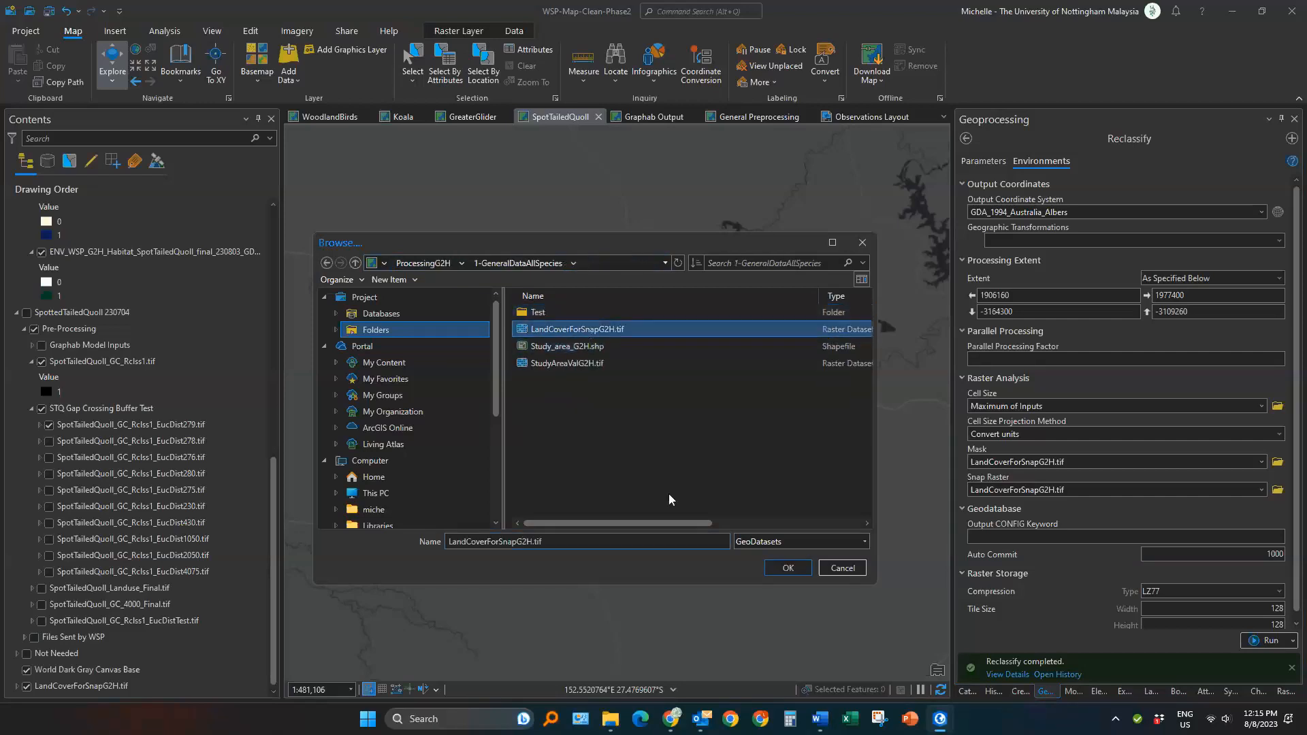
{"action": "left_click", "coordinate": [783, 567]}
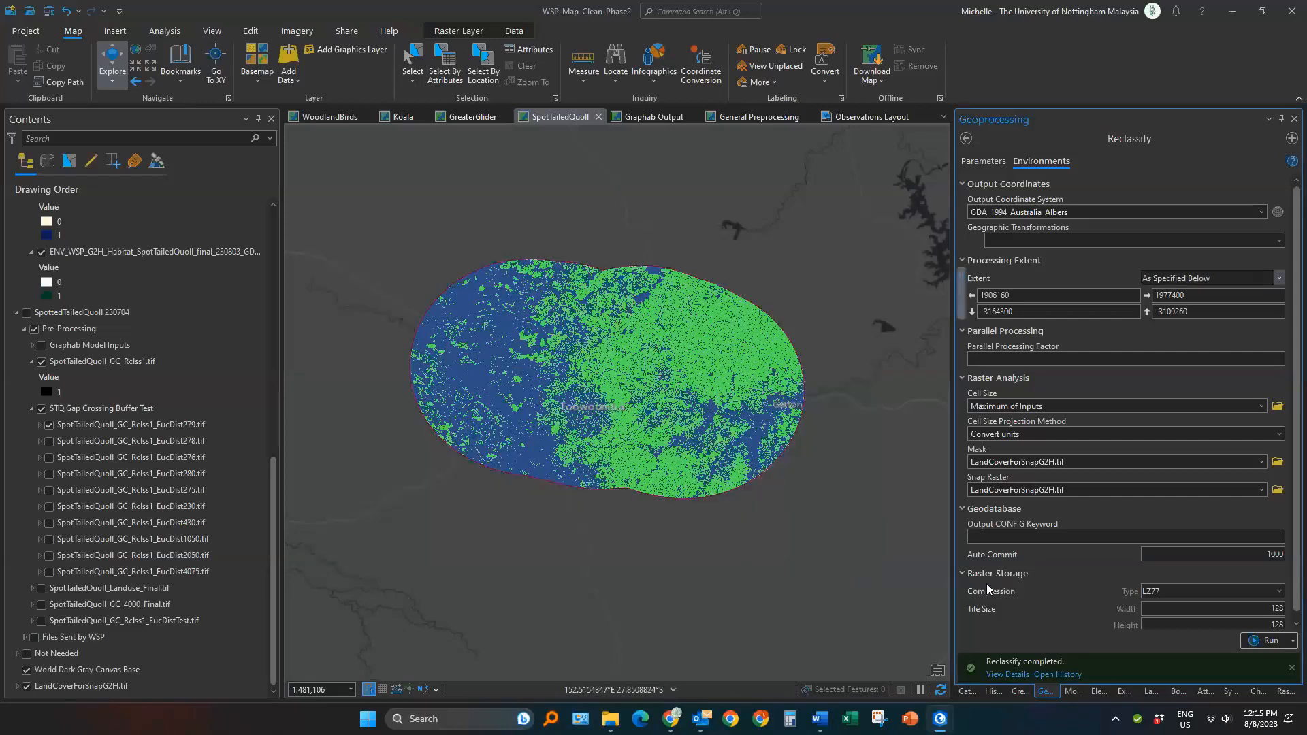
Examine the Habitat_Final.tif output on the map, switching the layer off and on to compare it with the layers beneath
{"action": "left_click", "coordinate": [989, 163]}
{"action": "scroll", "coordinate": [174, 318], "scroll_direction": "up", "scroll_amount": 5}
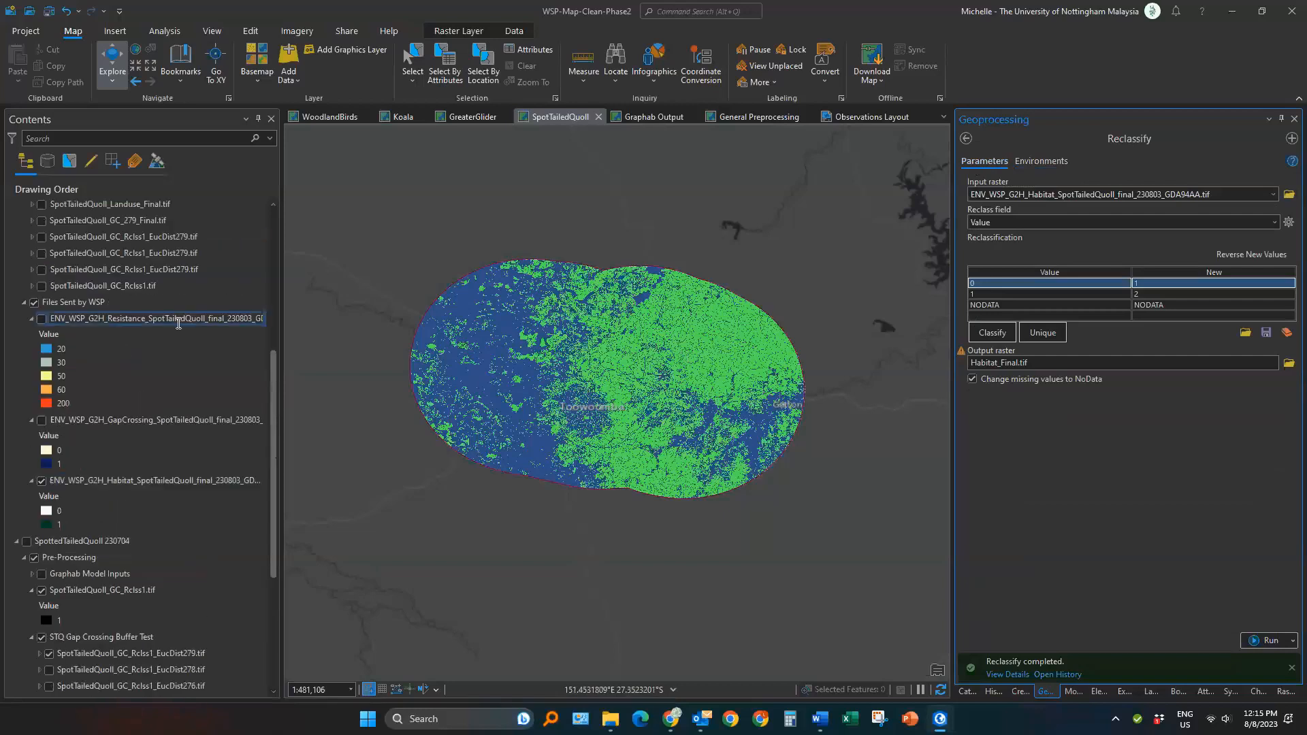
{"action": "scroll", "coordinate": [178, 324], "scroll_direction": "up", "scroll_amount": 5}
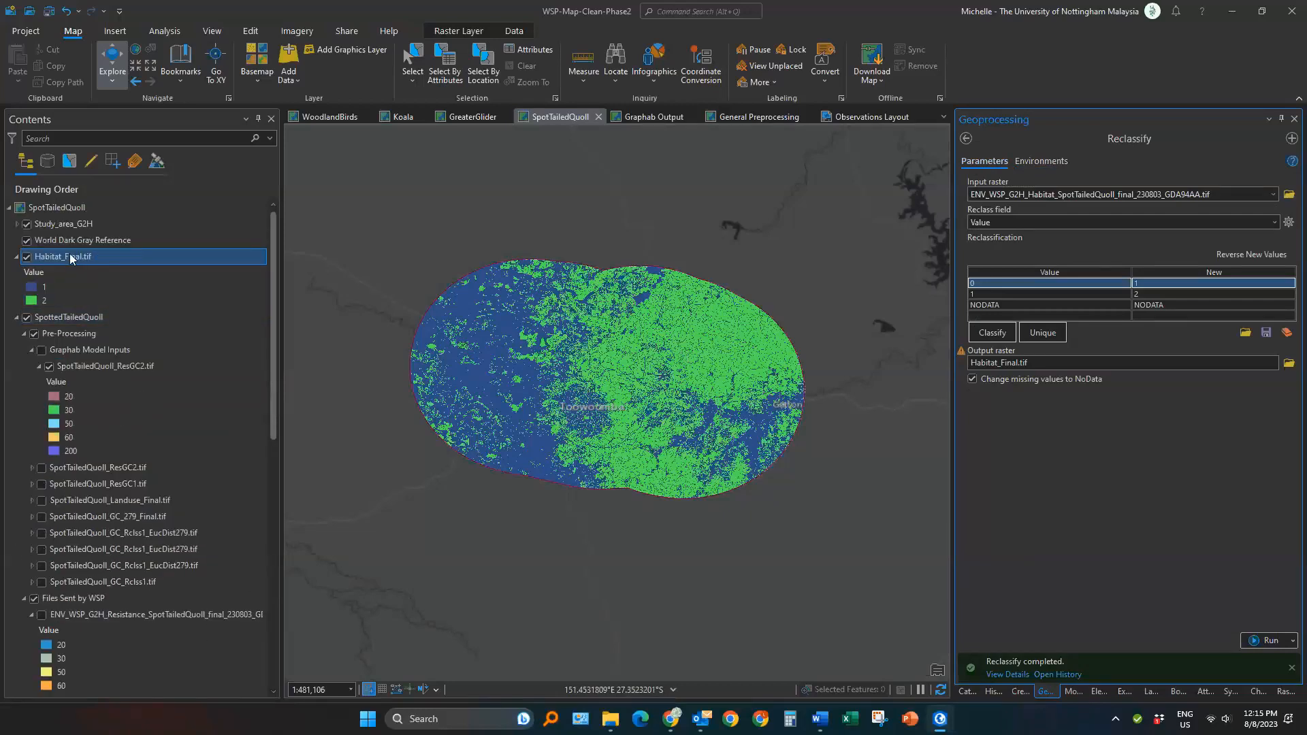
{"action": "scroll", "coordinate": [70, 253], "scroll_direction": "down", "scroll_amount": 2}
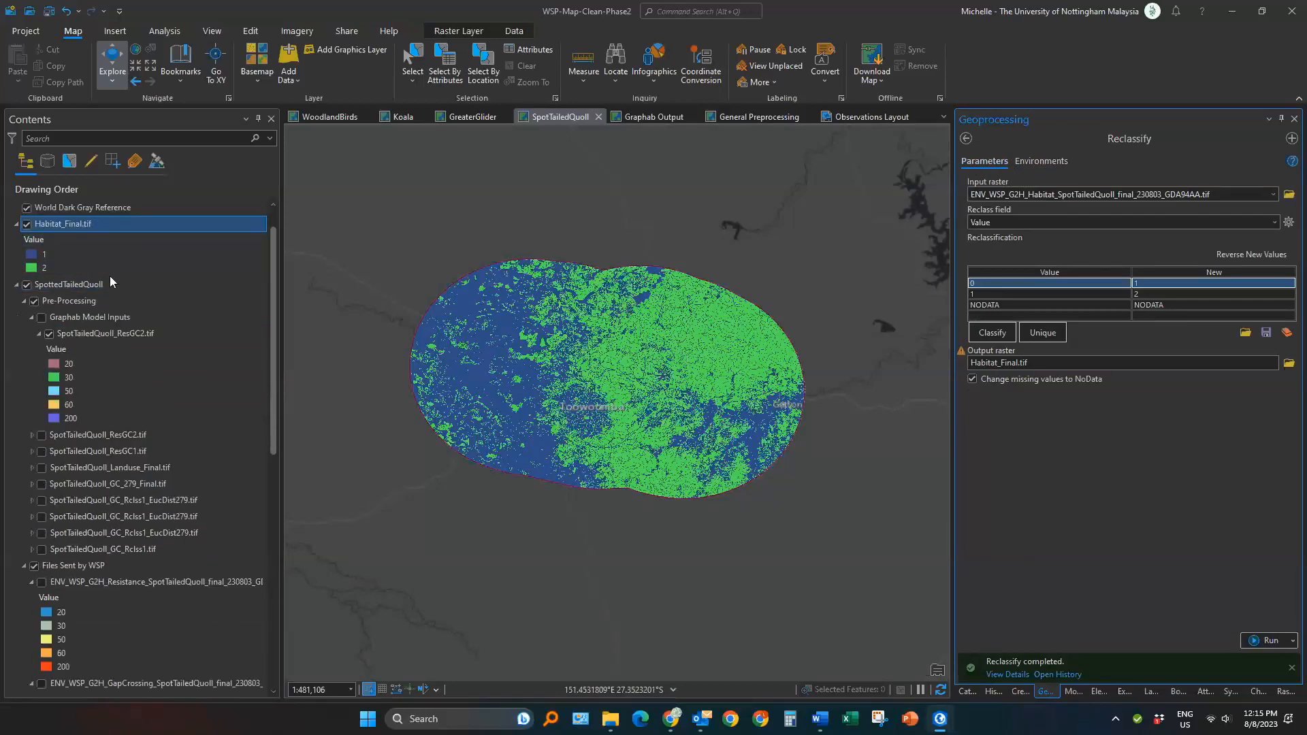
{"action": "left_click", "coordinate": [28, 224]}
{"action": "left_click", "coordinate": [27, 224]}
{"action": "scroll", "coordinate": [557, 311], "scroll_direction": "up", "scroll_amount": 1}
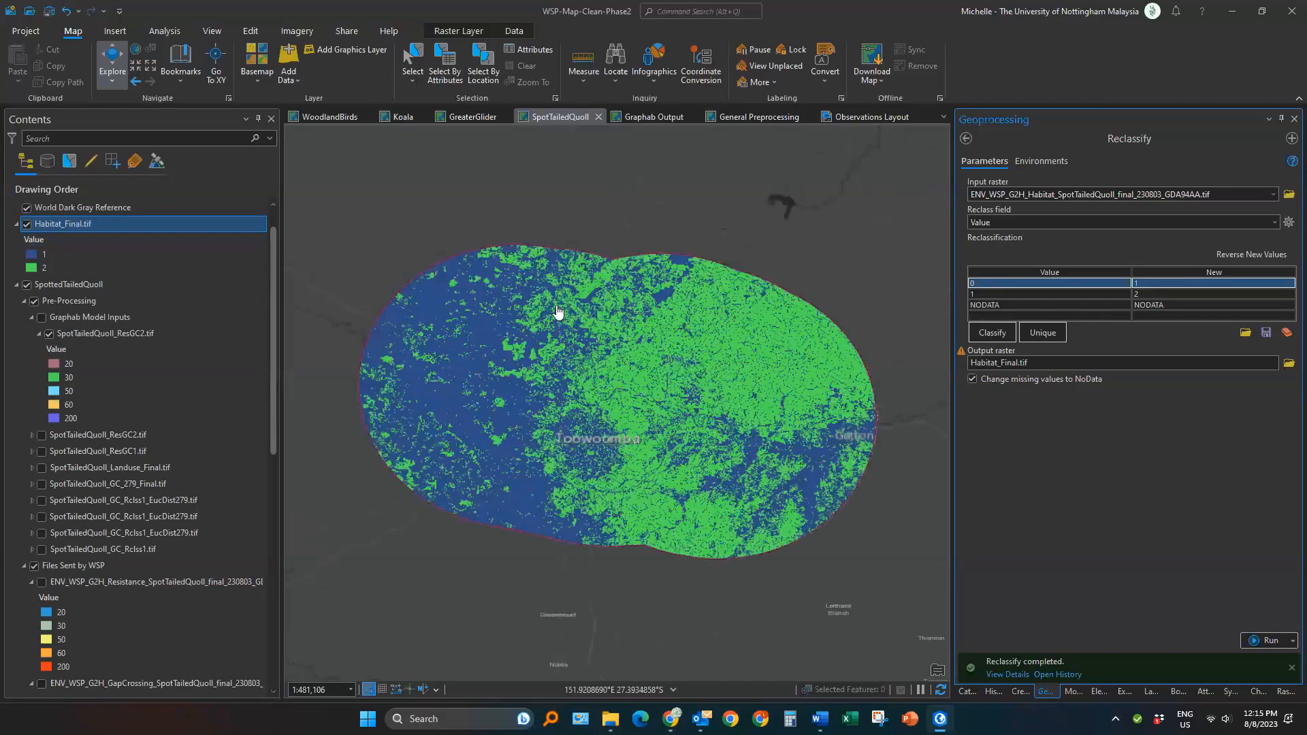
{"action": "scroll", "coordinate": [556, 311], "scroll_direction": "up", "scroll_amount": 2}
Colour Habitat_Final.tif value 1 white and value 2 dark green, and toggle the layer to compare it with the WSP habitat raster
{"action": "right_click", "coordinate": [32, 254]}
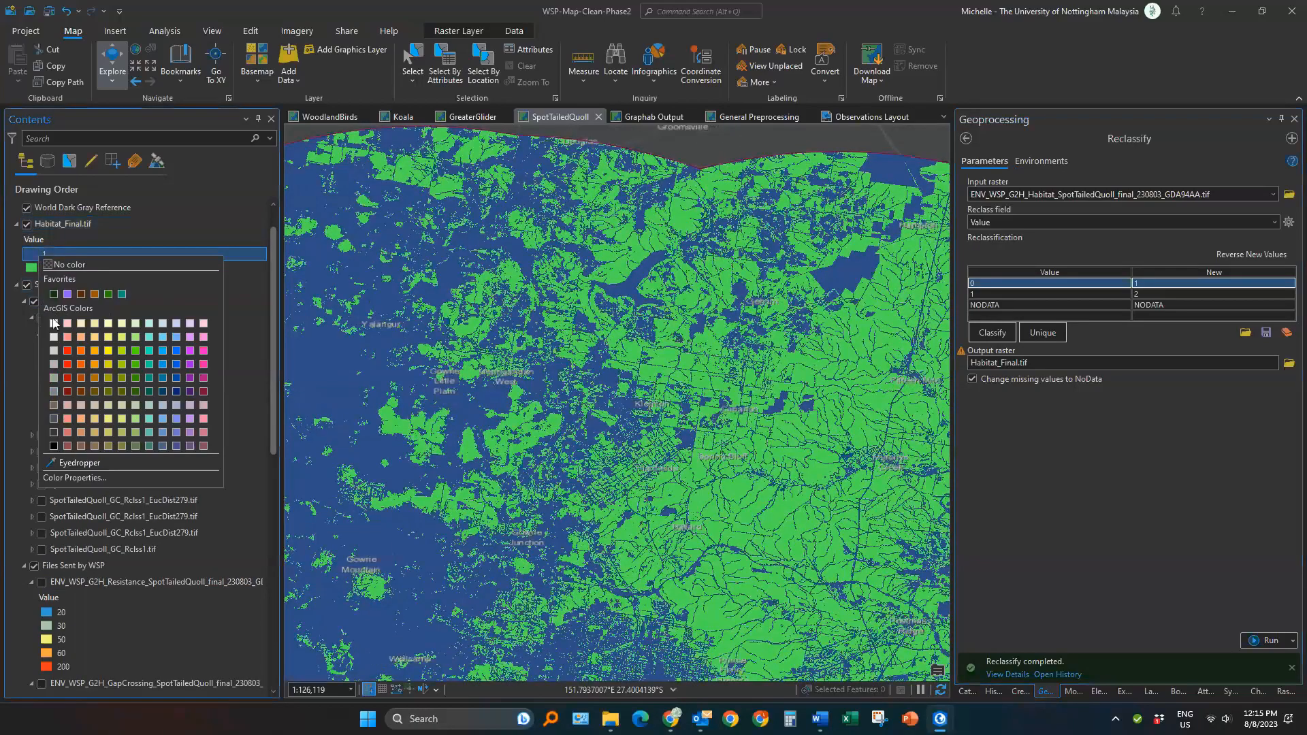
{"action": "left_click", "coordinate": [53, 321]}
{"action": "right_click", "coordinate": [32, 269]}
{"action": "left_click", "coordinate": [43, 306]}
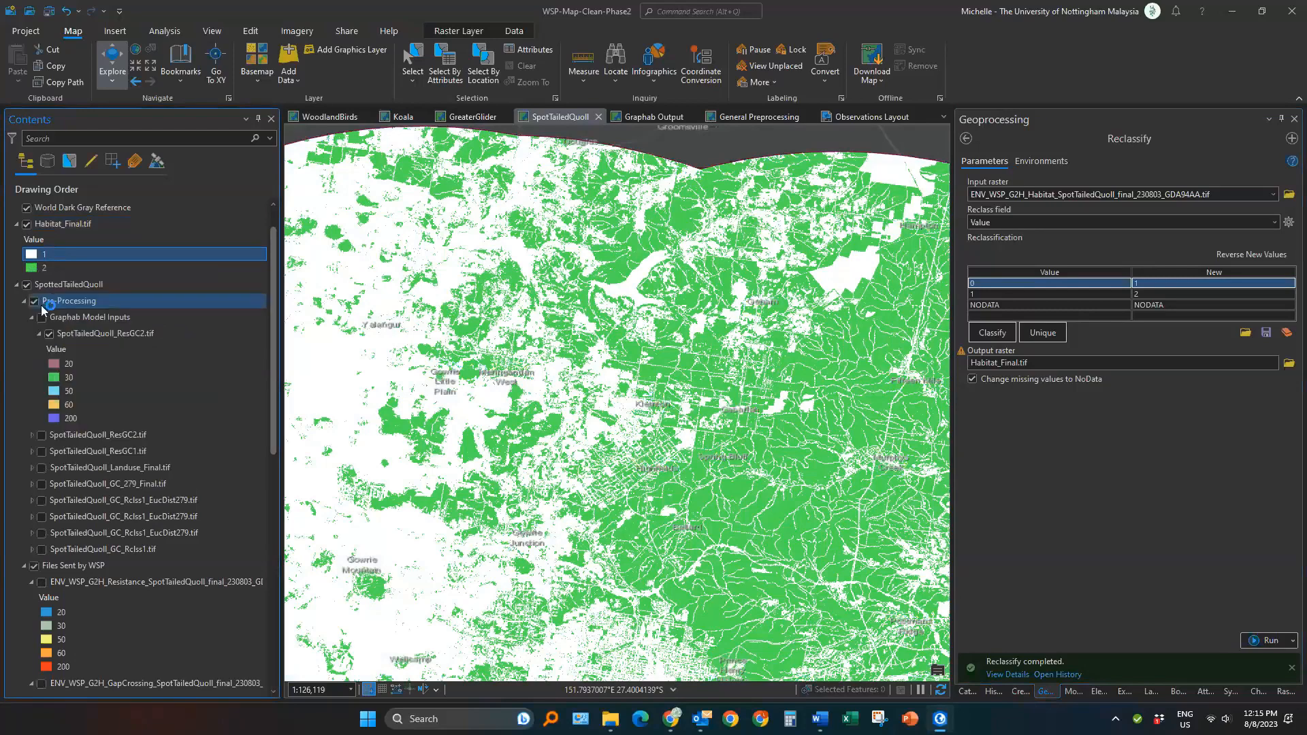
{"action": "left_click", "coordinate": [27, 229]}
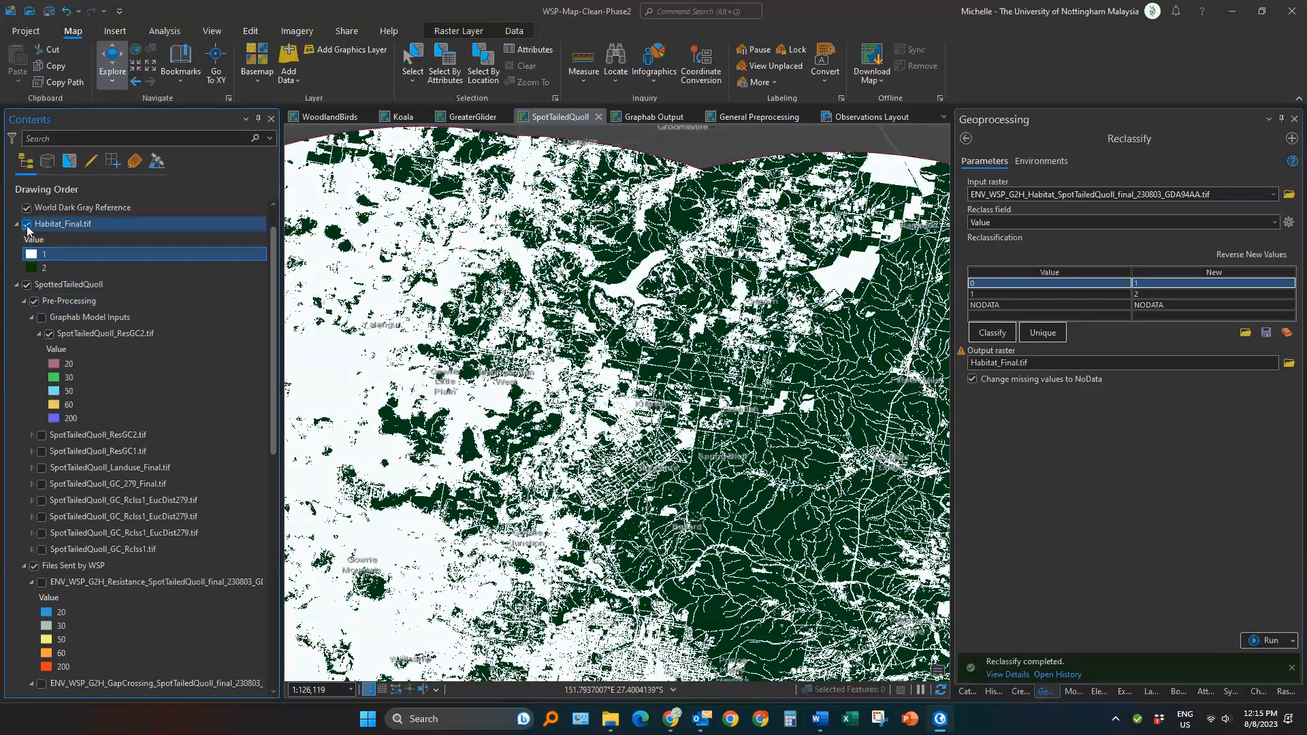
Recolour value 2 of Habitat_Final.tif orange and toggle the layer against the WSP habitat raster beneath
{"action": "right_click", "coordinate": [32, 268]}
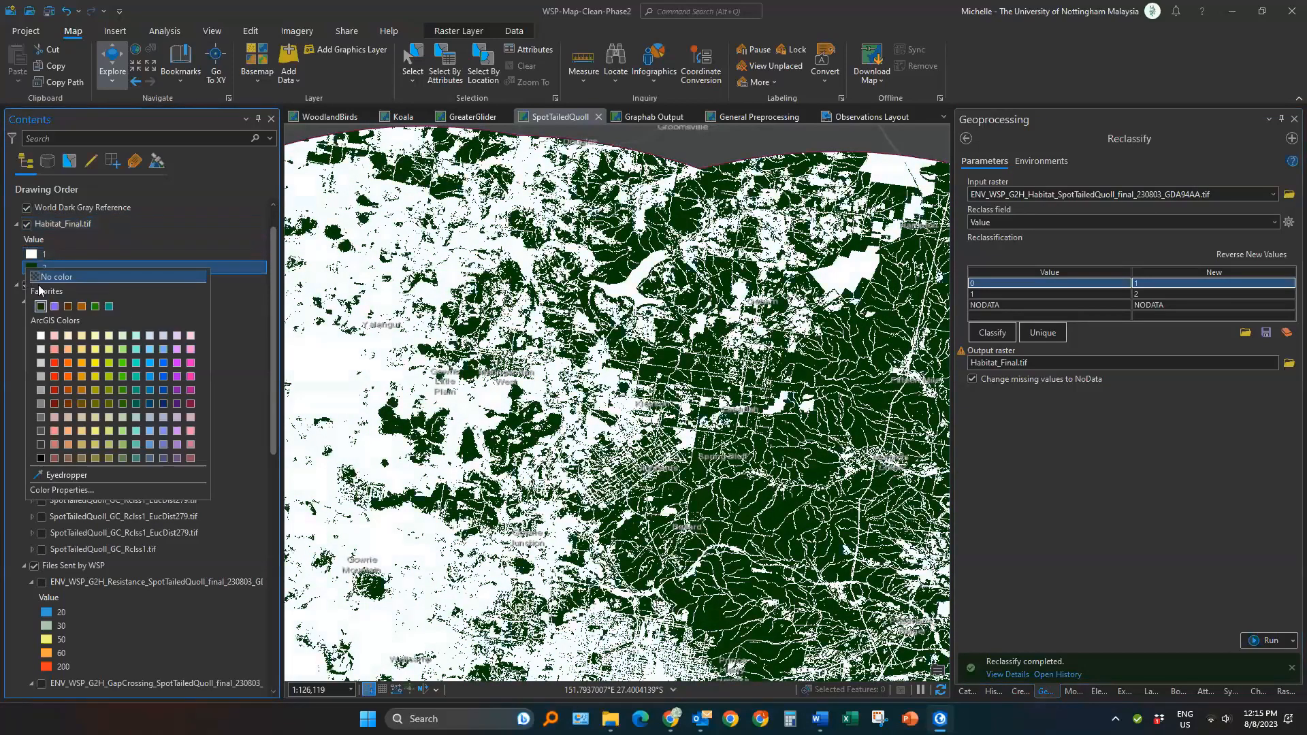
{"action": "left_click", "coordinate": [85, 359]}
{"action": "left_click", "coordinate": [27, 225]}
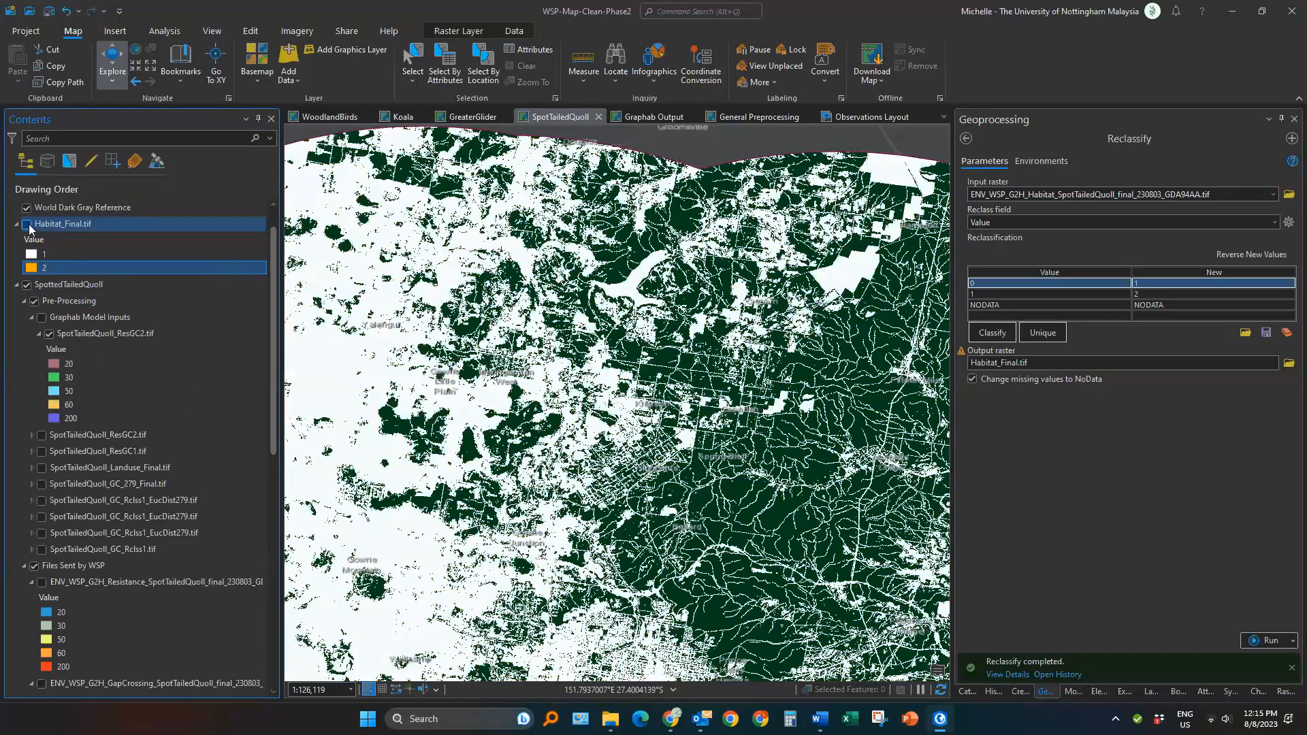
{"action": "left_click", "coordinate": [28, 225]}
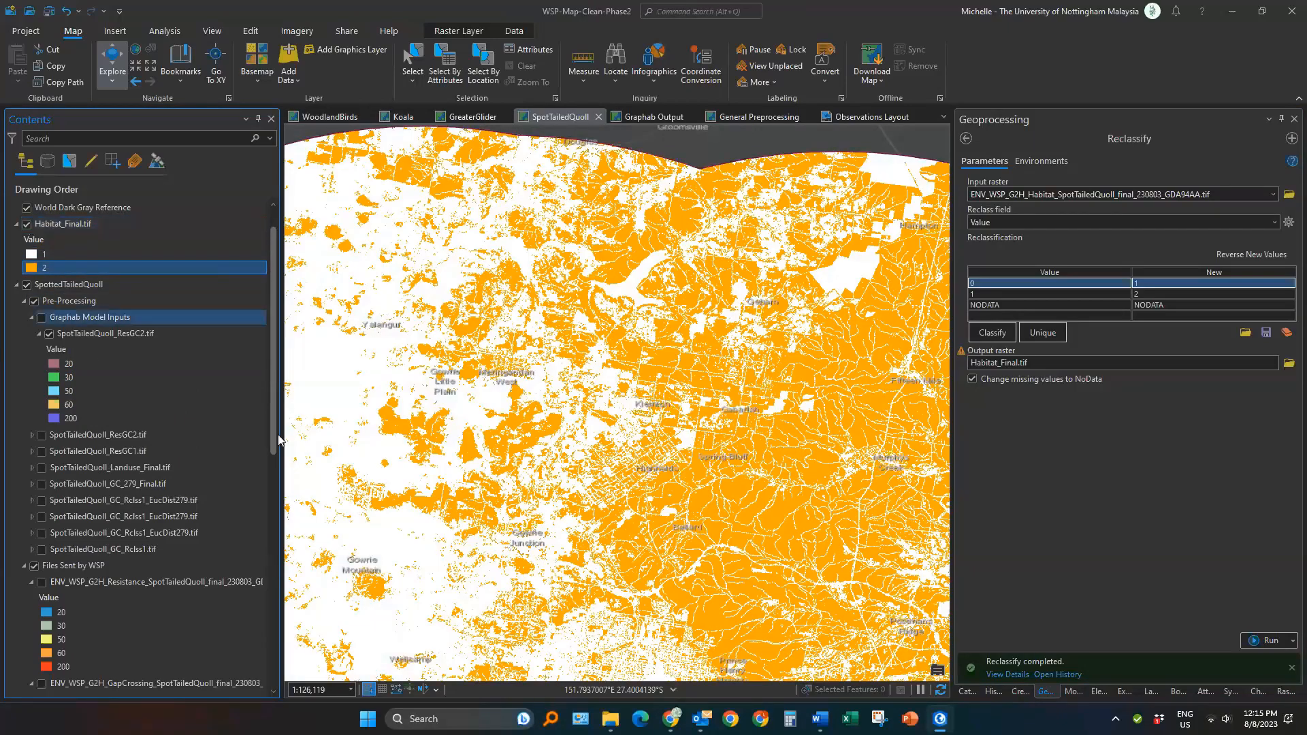
Compare Habitat_Final.tif cell by cell with the WSP habitat raster by toggling the layer, leaving it switched off
{"action": "scroll", "coordinate": [358, 379], "scroll_direction": "up", "scroll_amount": 7}
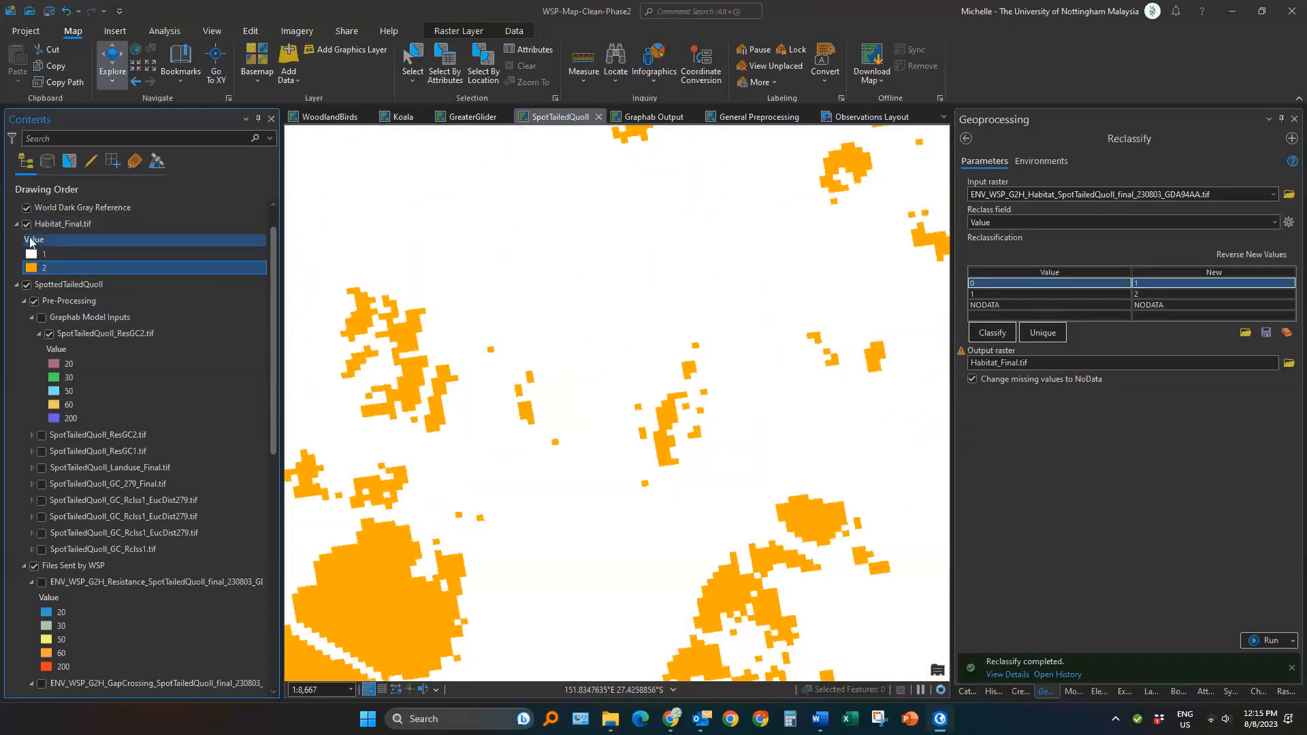
{"action": "left_click", "coordinate": [27, 223]}
{"action": "left_click", "coordinate": [28, 224]}
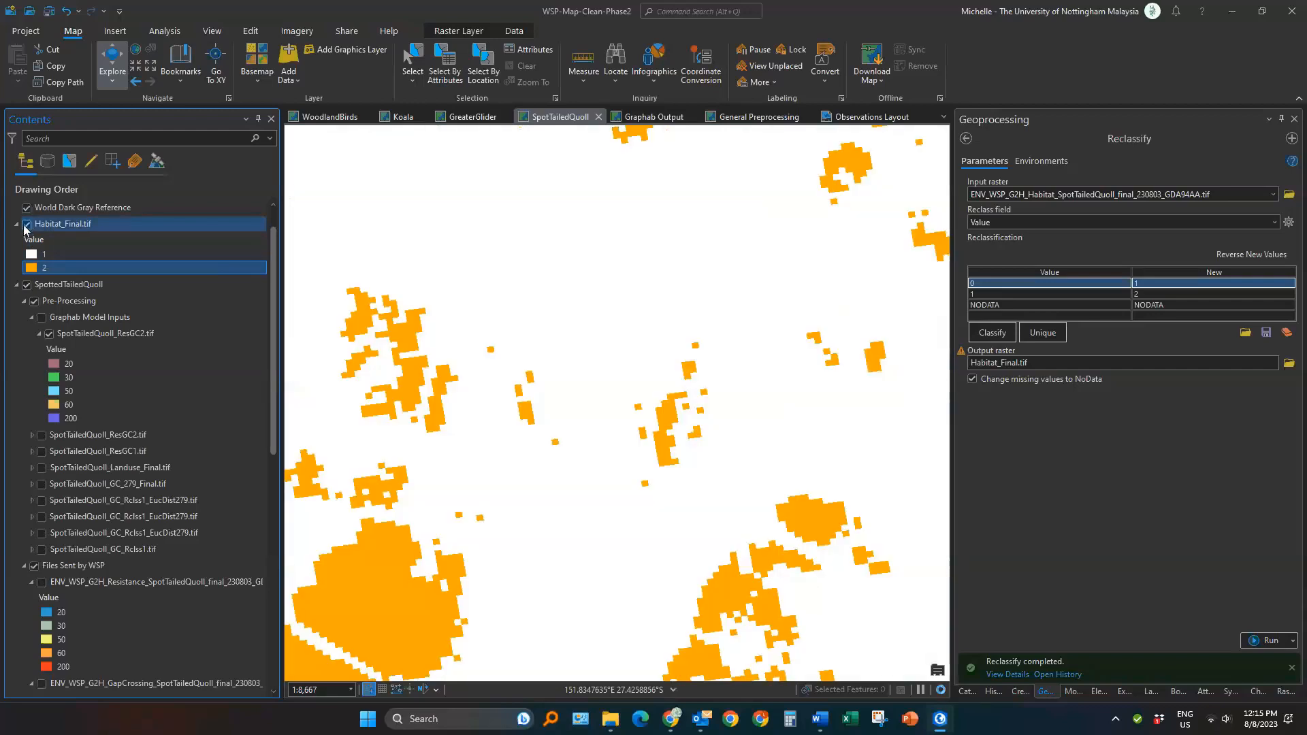
{"action": "left_click", "coordinate": [27, 223]}
Move Habitat_Final.tif into the Graphab Model Inputs group above SpotTailedQuoll_ResGC2.tif, collapse both layers' legends, and switch Habitat_Final.tif on
{"action": "scroll", "coordinate": [109, 291], "scroll_direction": "down", "scroll_amount": 2}
{"action": "scroll", "coordinate": [109, 291], "scroll_direction": "up", "scroll_amount": 3}
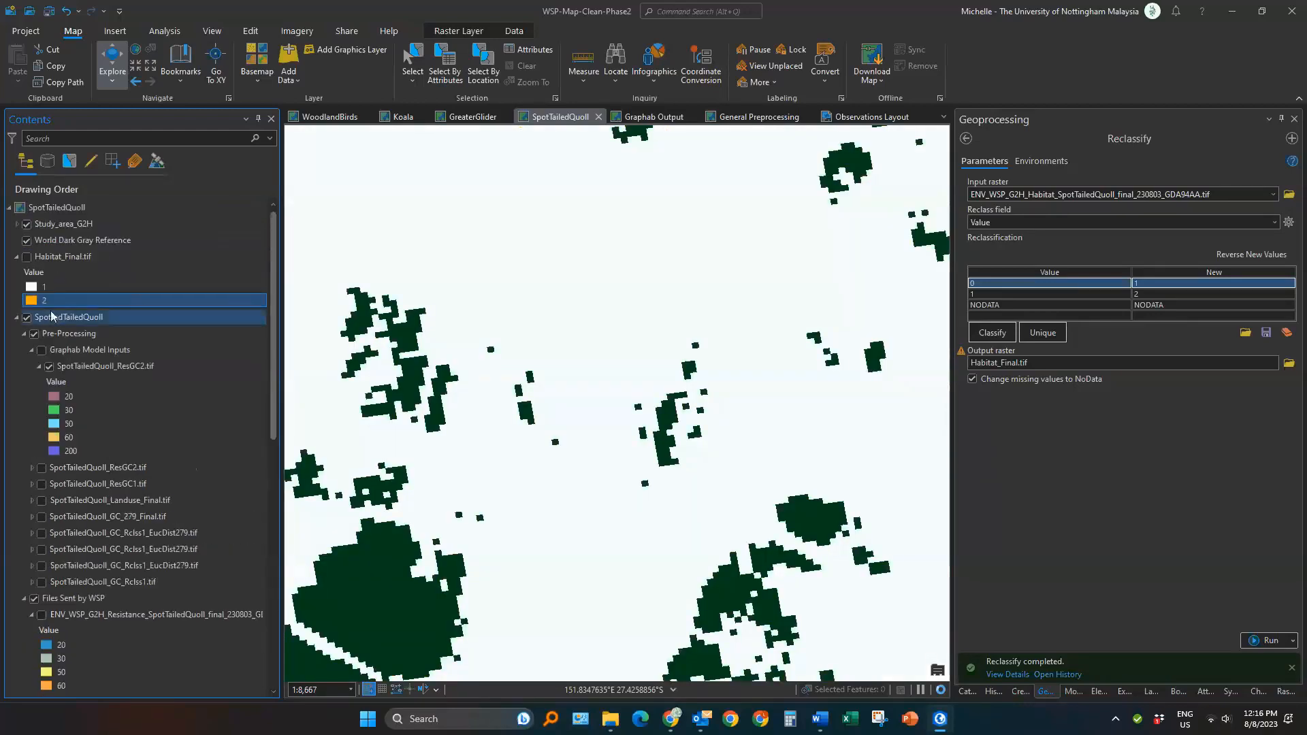
{"action": "left_click", "coordinate": [38, 366]}
{"action": "scroll", "coordinate": [52, 373], "scroll_direction": "down", "scroll_amount": 2}
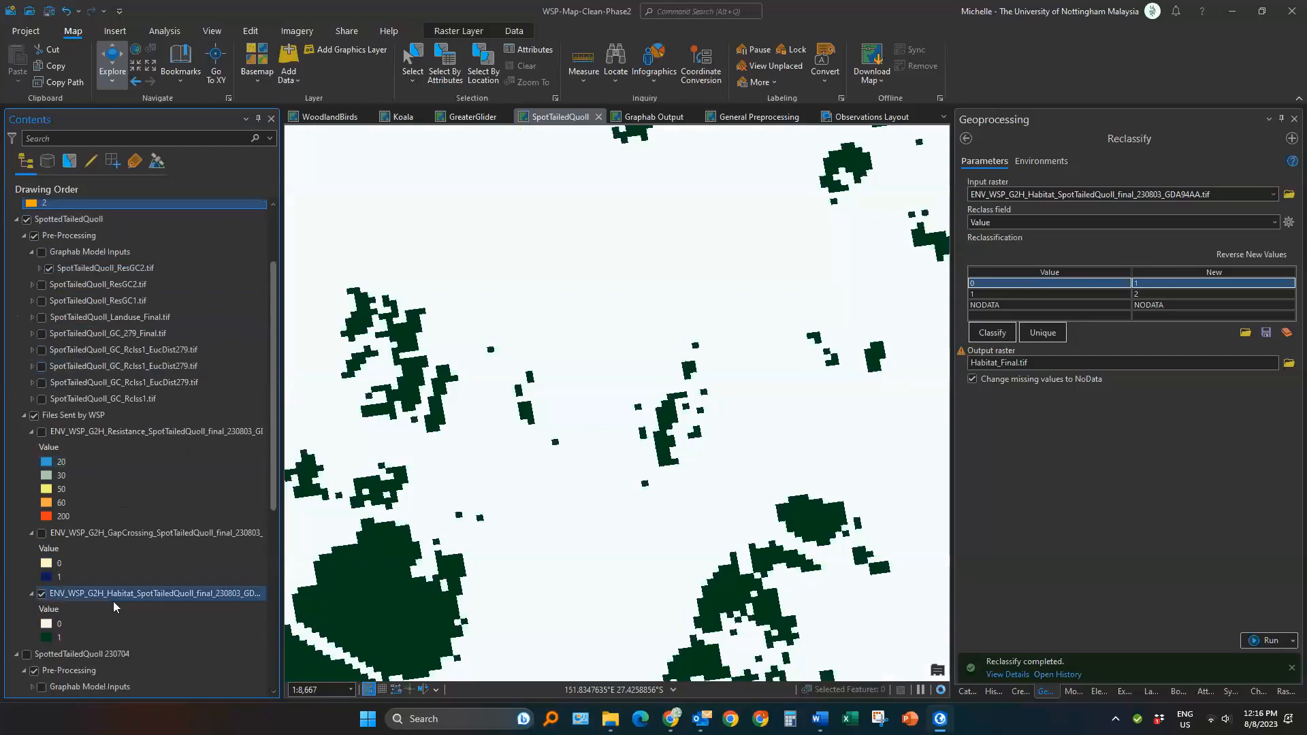
{"action": "scroll", "coordinate": [96, 471], "scroll_direction": "up", "scroll_amount": 2}
{"action": "left_click", "coordinate": [65, 256]}
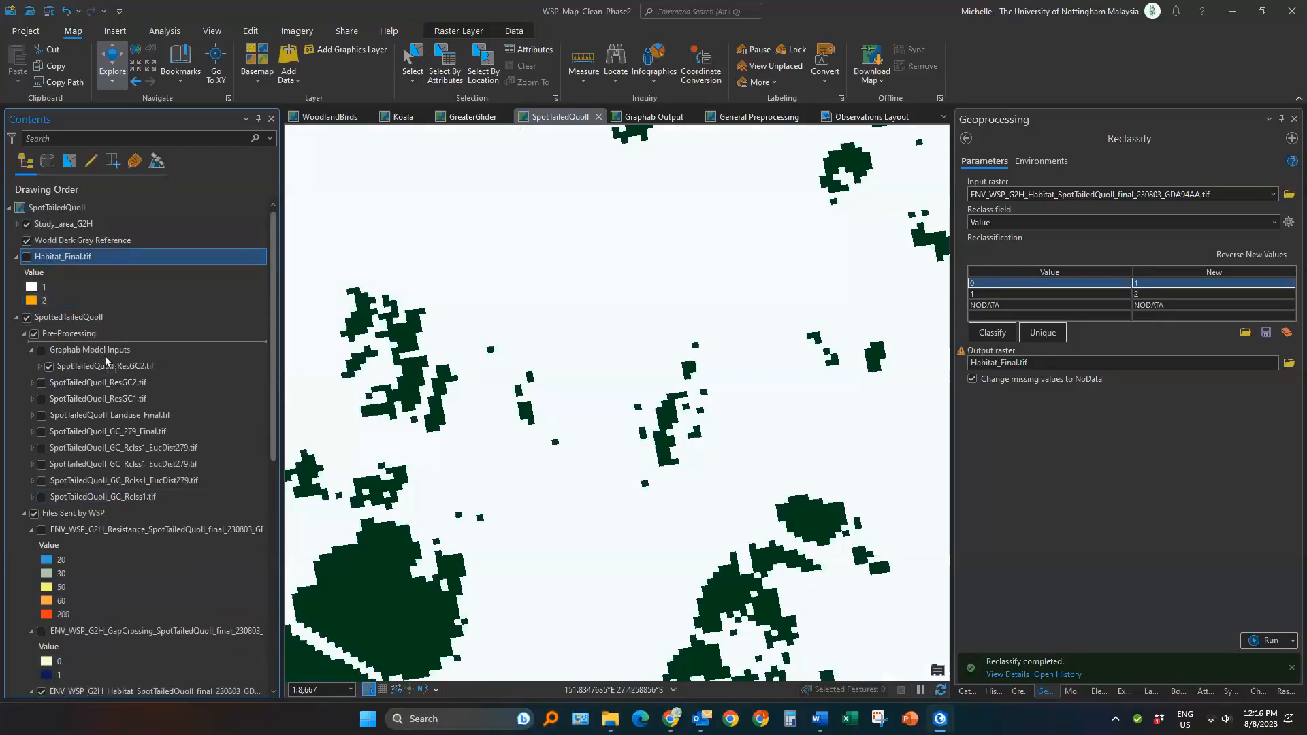
{"action": "left_click_drag", "start_coordinate": [106, 361], "coordinate": [103, 355]}
{"action": "left_click", "coordinate": [38, 307]}
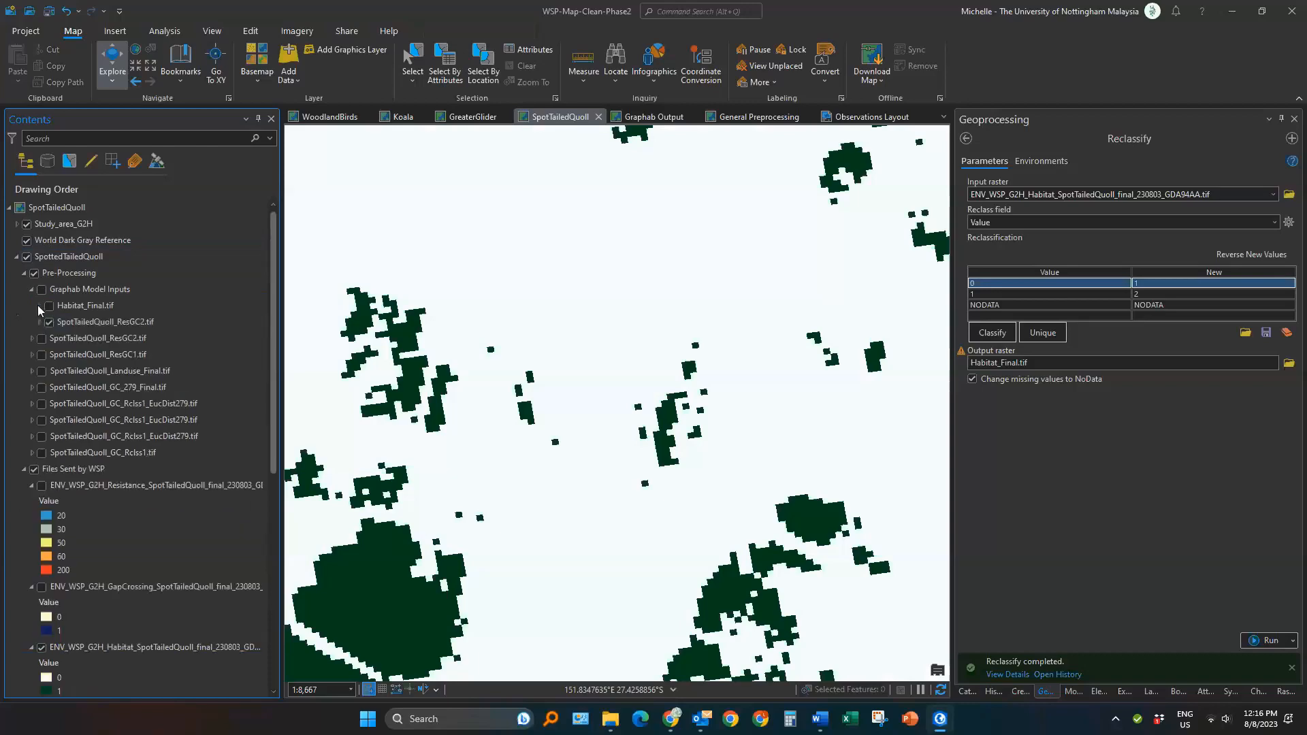
{"action": "left_click", "coordinate": [41, 310]}
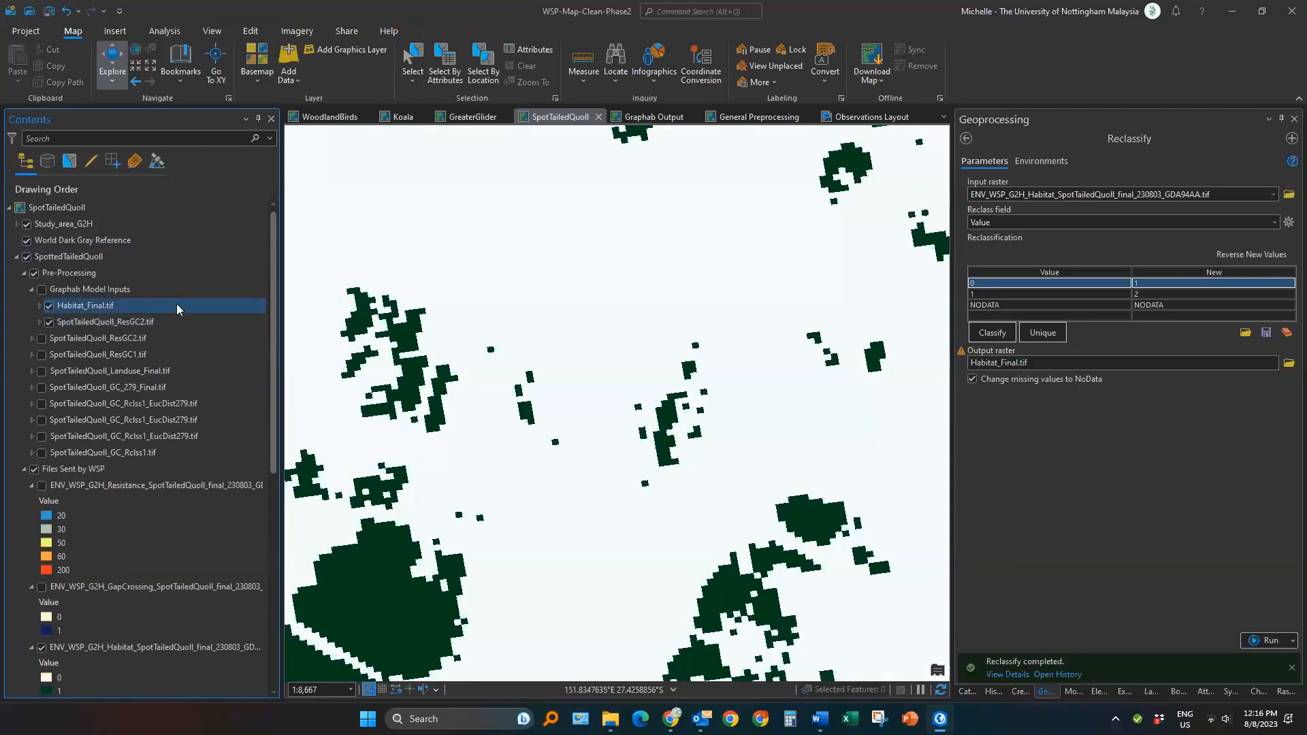
Show the whole study area and select Habitat_Final.tif and SpotTailedQuoll_ResGC2.tif together in the Graphab Model Inputs group
{"action": "scroll", "coordinate": [603, 353], "scroll_direction": "down", "scroll_amount": 5}
{"action": "left_click_drag", "start_coordinate": [518, 401], "coordinate": [534, 308]}
{"action": "scroll", "coordinate": [574, 412], "scroll_direction": "down", "scroll_amount": 4}
{"action": "scroll", "coordinate": [534, 308], "scroll_direction": "down", "scroll_amount": 3}
{"action": "scroll", "coordinate": [534, 309], "scroll_direction": "up", "scroll_amount": 1}
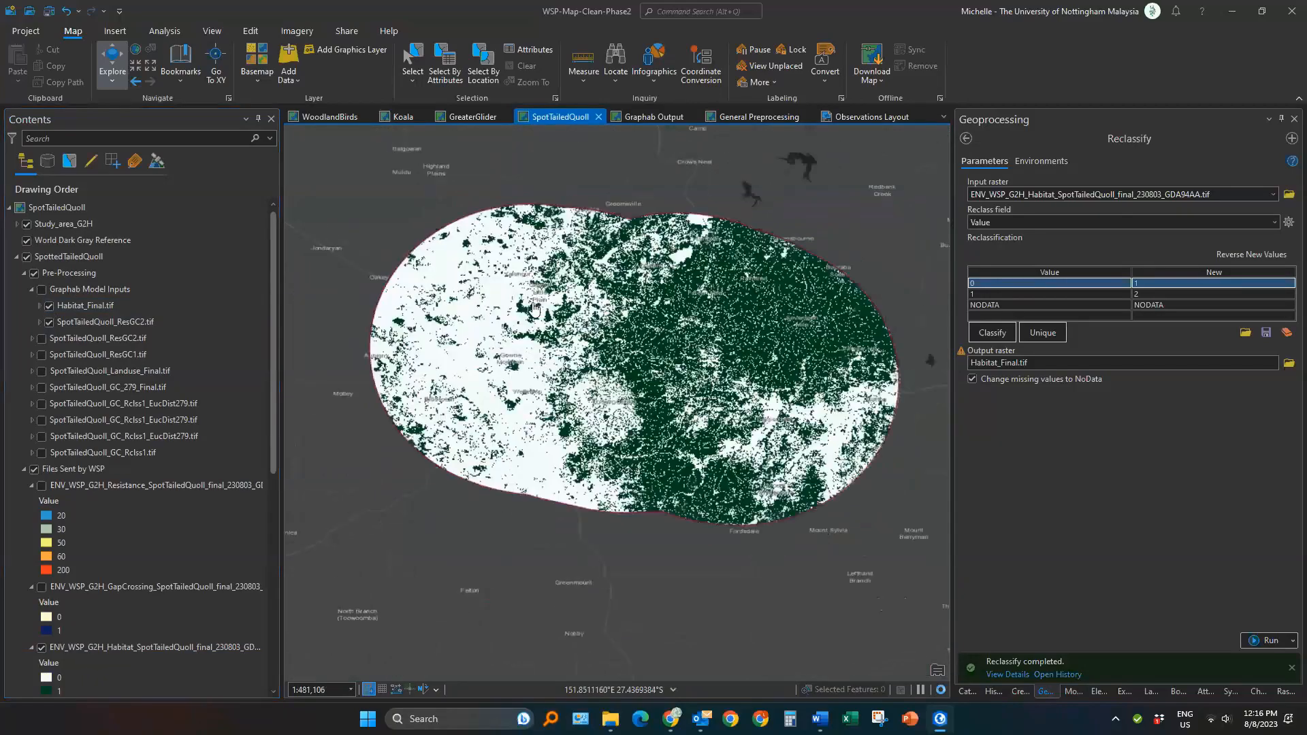
{"action": "scroll", "coordinate": [534, 309], "scroll_direction": "up", "scroll_amount": 2}
{"action": "left_click", "coordinate": [108, 323], "text": "ctrl"}
{"action": "left_click", "coordinate": [78, 294], "text": "ctrl"}
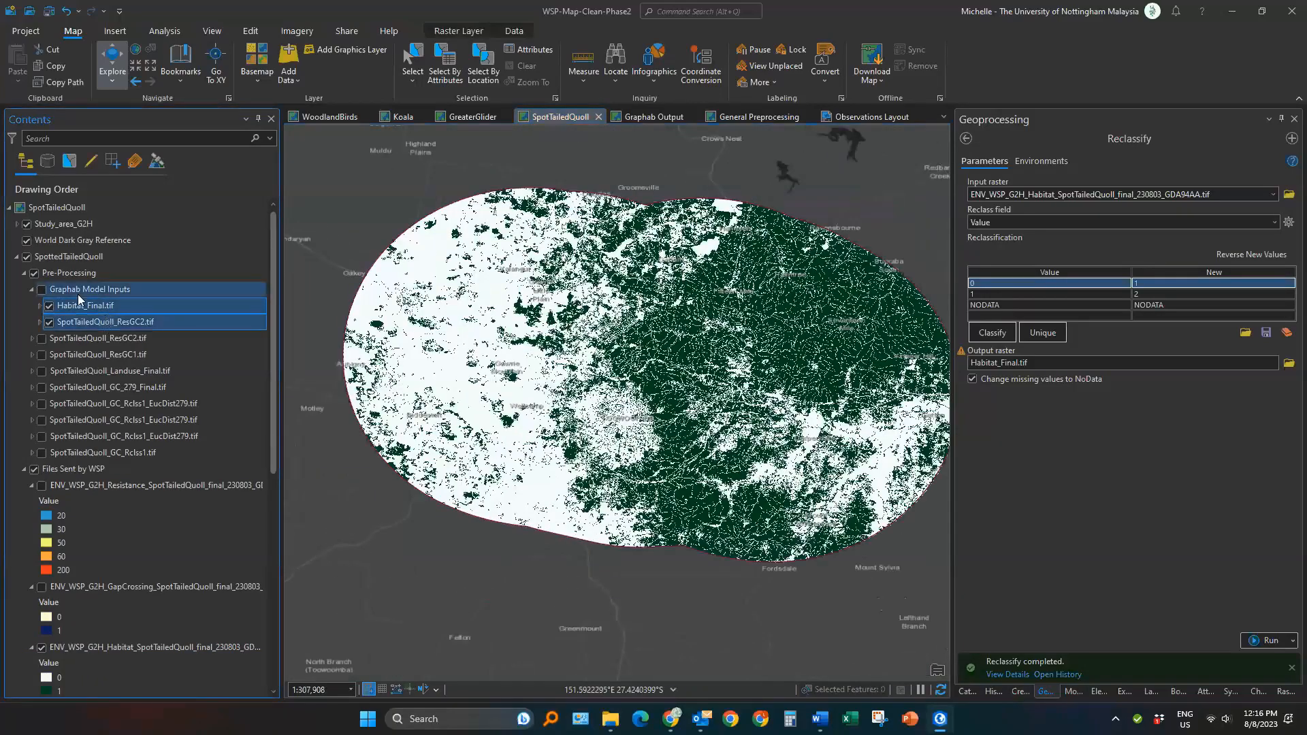
{"action": "left_click", "coordinate": [96, 294], "text": "ctrl"}
{"action": "left_click_drag", "start_coordinate": [702, 321], "coordinate": [674, 315]}
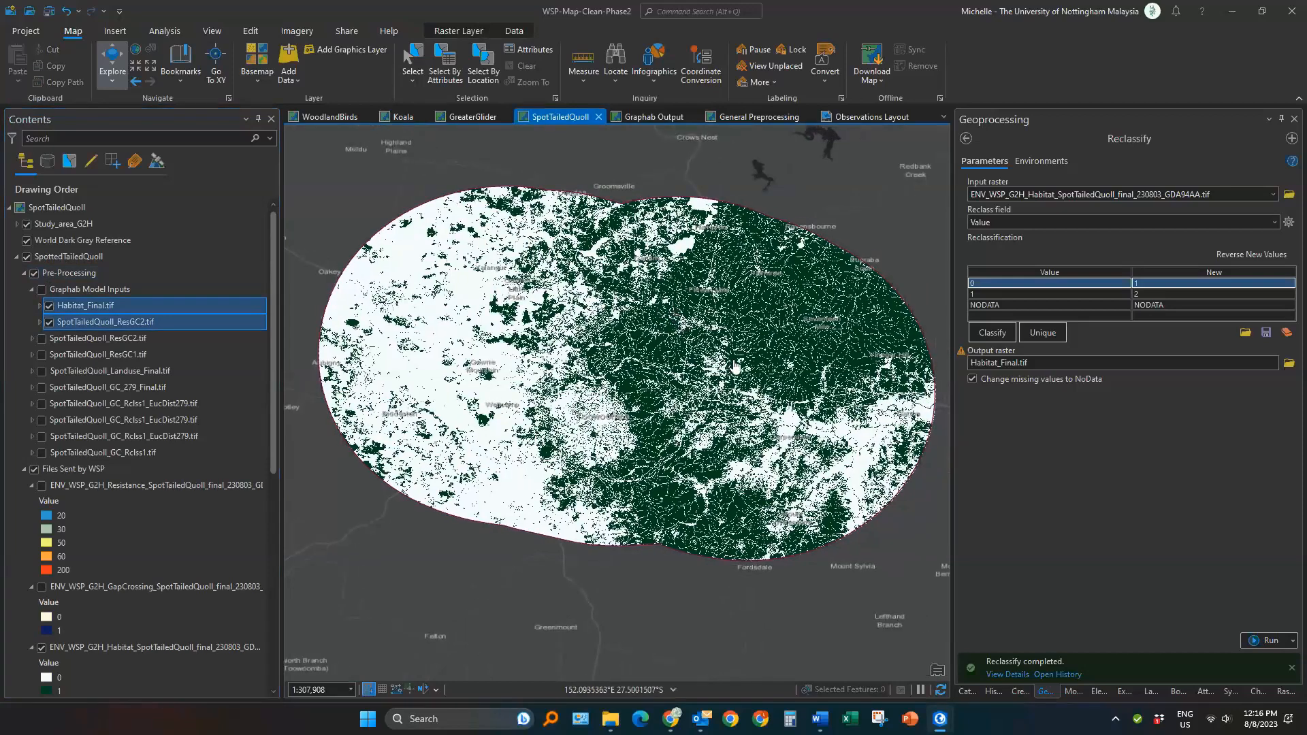